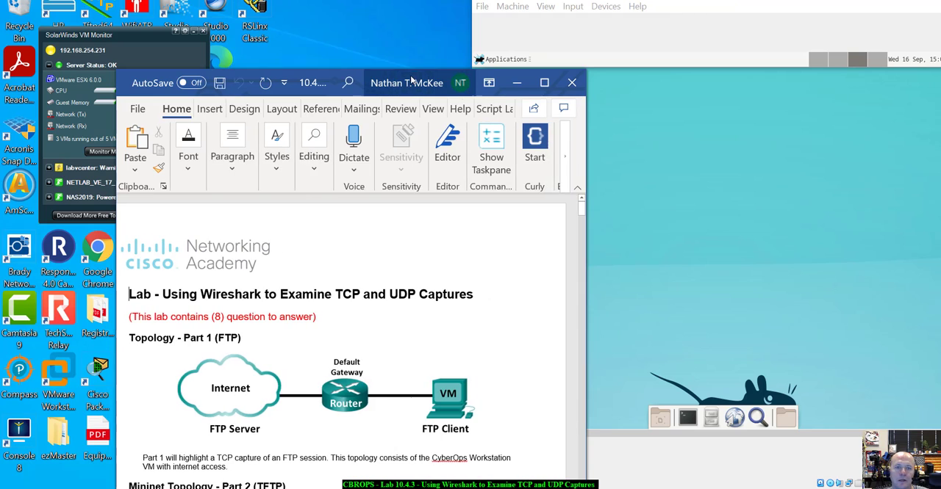
- Place the lab document beside the virtual machine and read its topologies, objectives, background and Part 1 Step 1 instructions
drag(396, 82, 1, 41)
scroll(236, 194, down, 2)
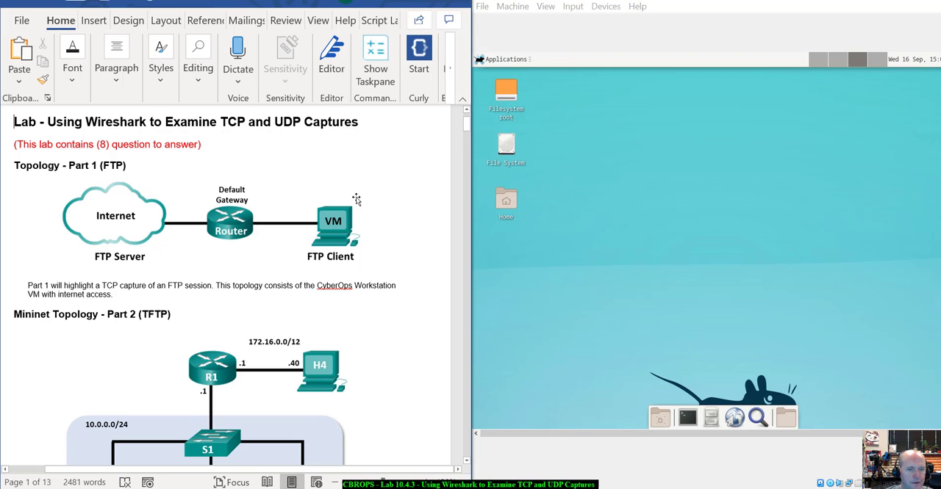
scroll(340, 260, down, 2)
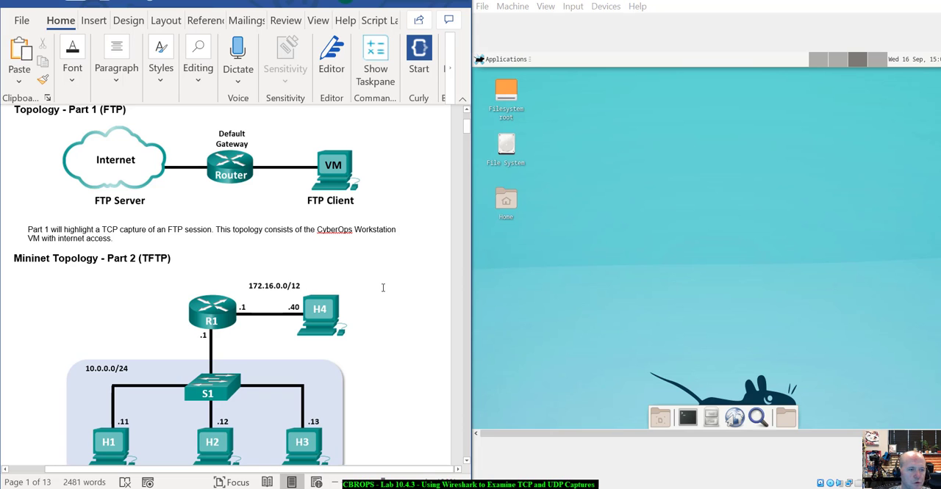
scroll(382, 288, down, 3)
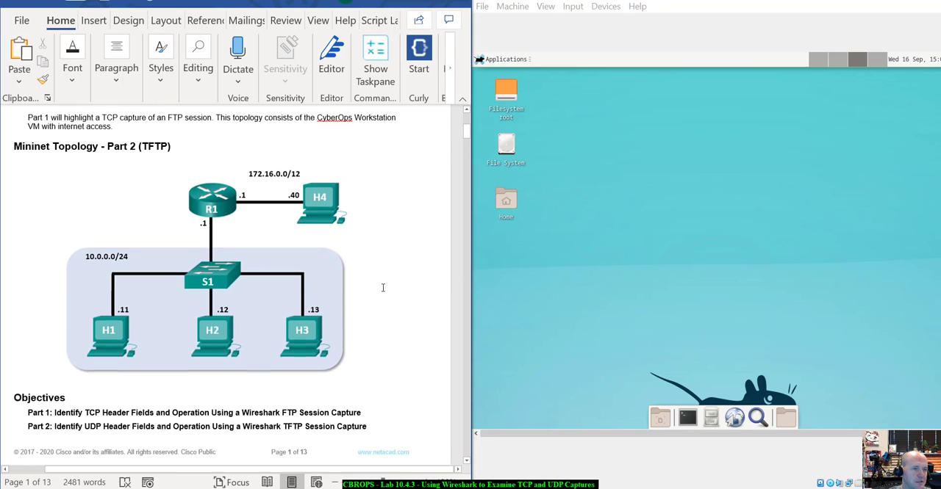
scroll(382, 287, down, 1)
scroll(338, 286, up, 3)
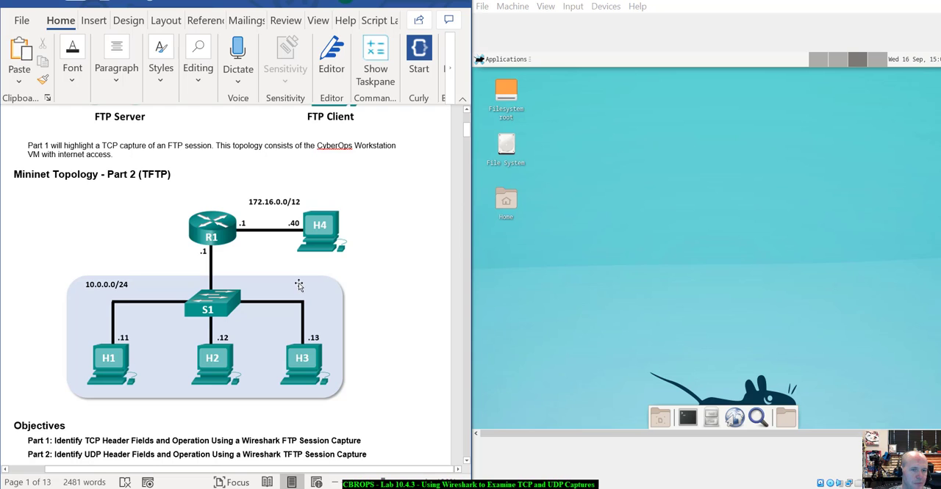
scroll(382, 273, down, 2)
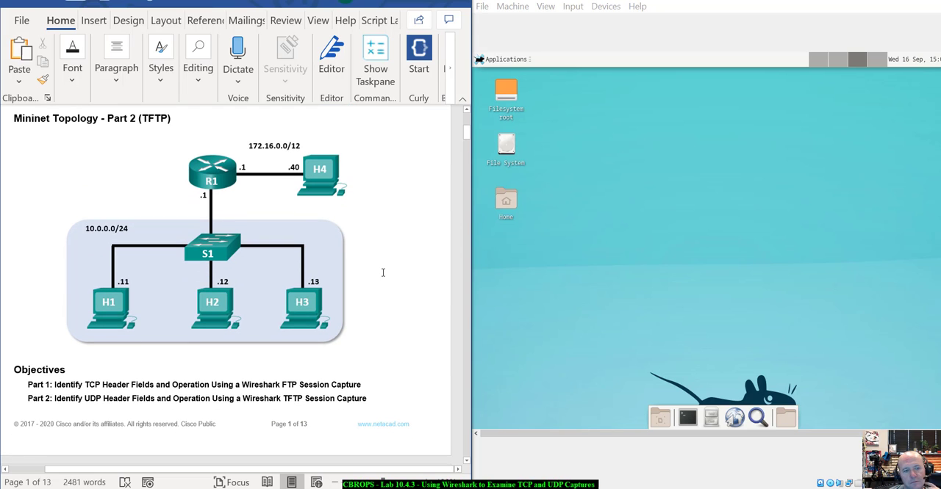
scroll(382, 272, down, 7)
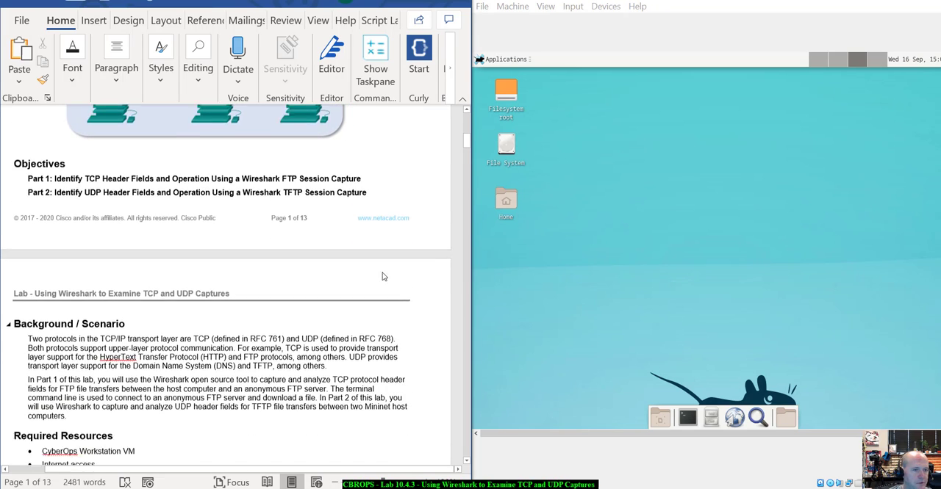
scroll(382, 276, down, 4)
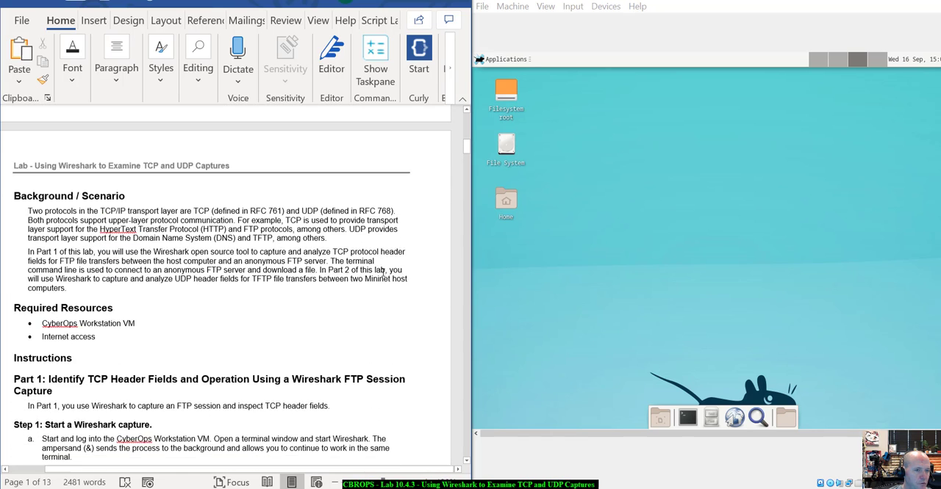
scroll(382, 273, down, 1)
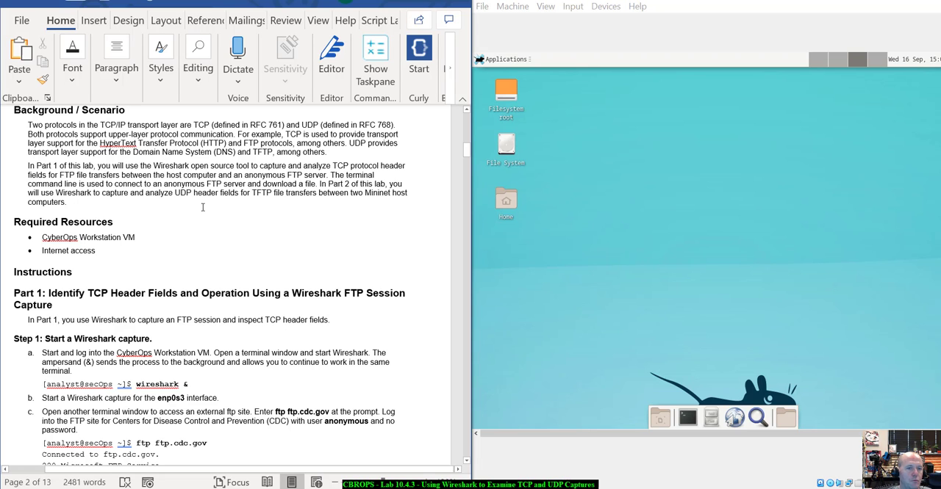
scroll(206, 208, down, 2)
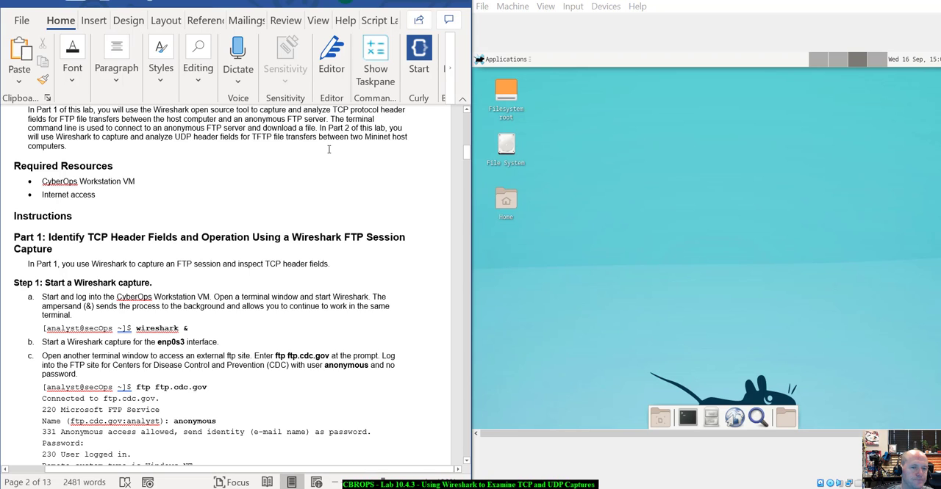
scroll(329, 149, up, 1)
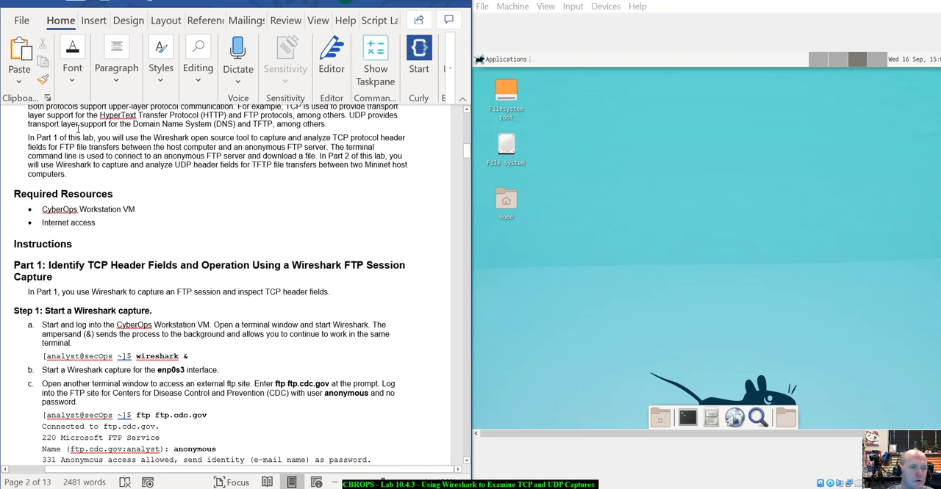
scroll(214, 146, down, 3)
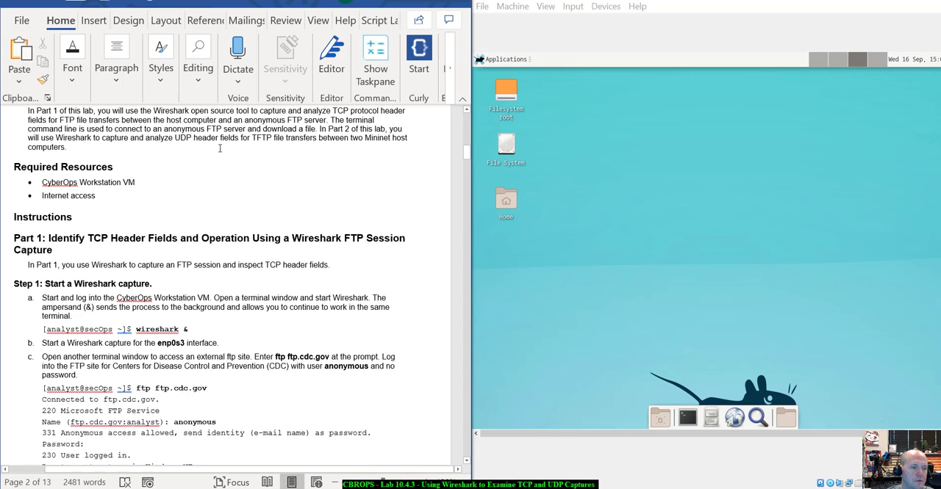
scroll(219, 149, down, 2)
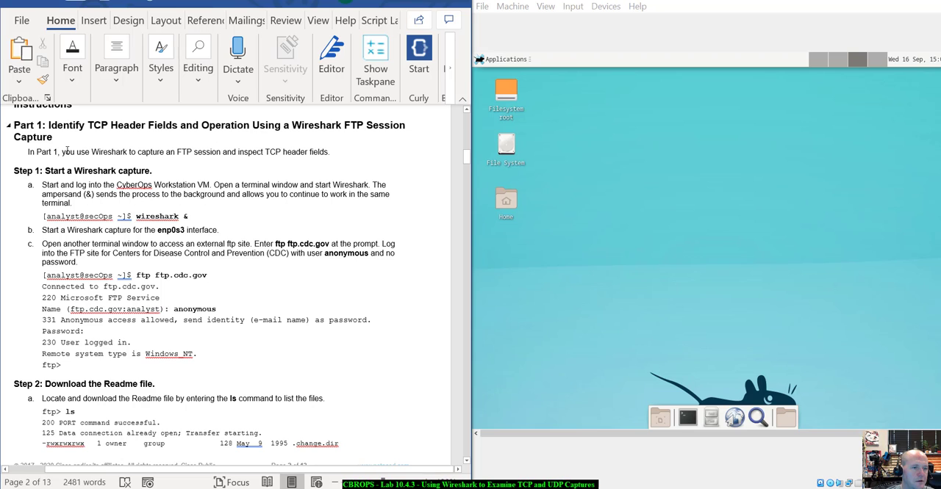
scroll(86, 145, down, 1)
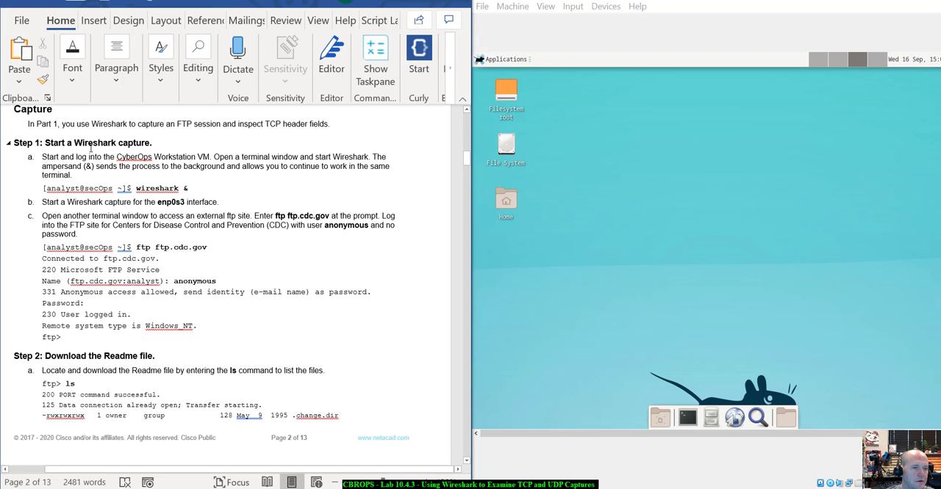
scroll(102, 145, down, 1)
- Open a terminal in the virtual machine and launch Wireshark in the background with "wireshark &", keeping the prompt usable
click(689, 417)
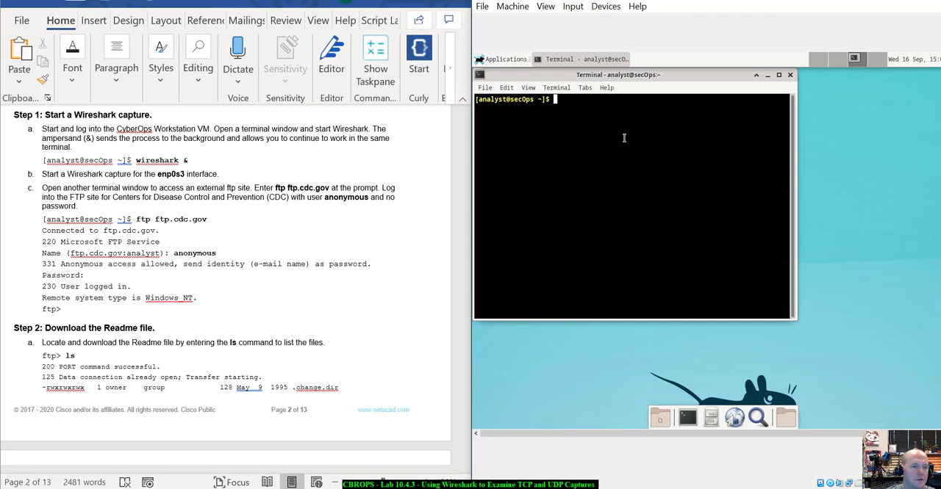
text(wireshark )
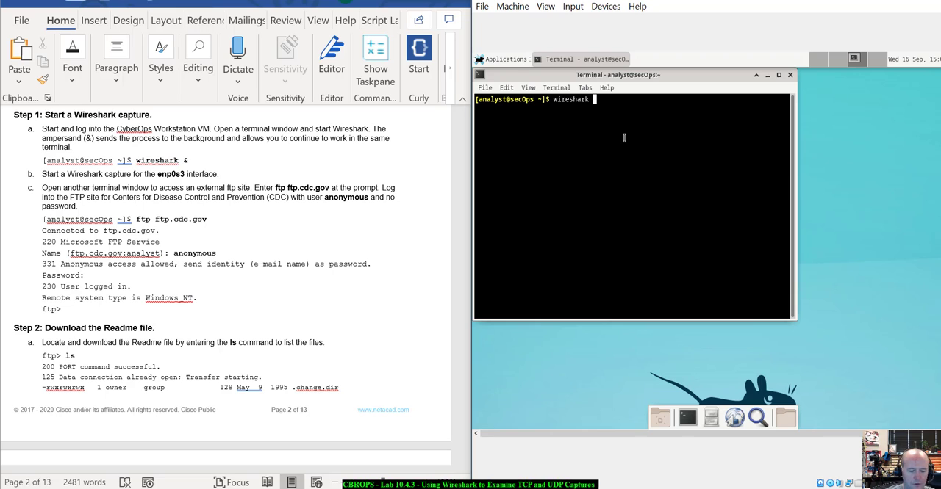
text(&)
key(Return)
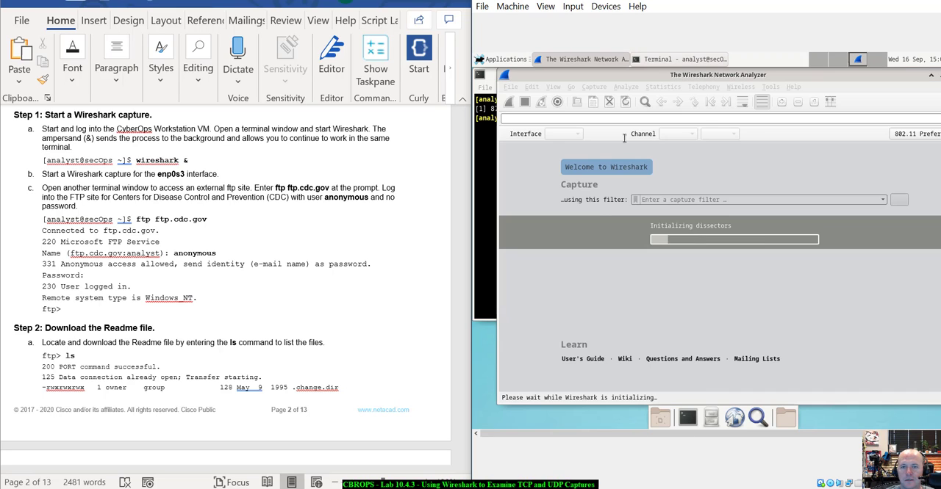
drag(703, 79, 770, 139)
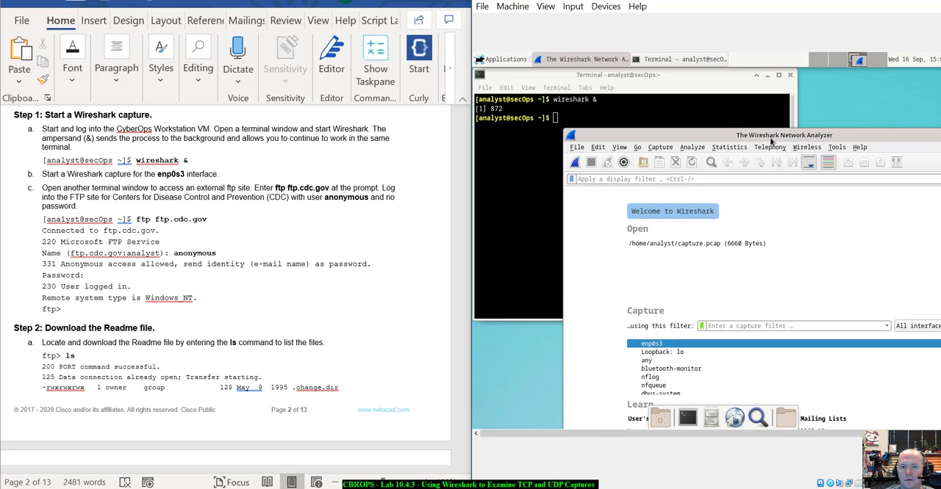
click(512, 165)
key(Return)
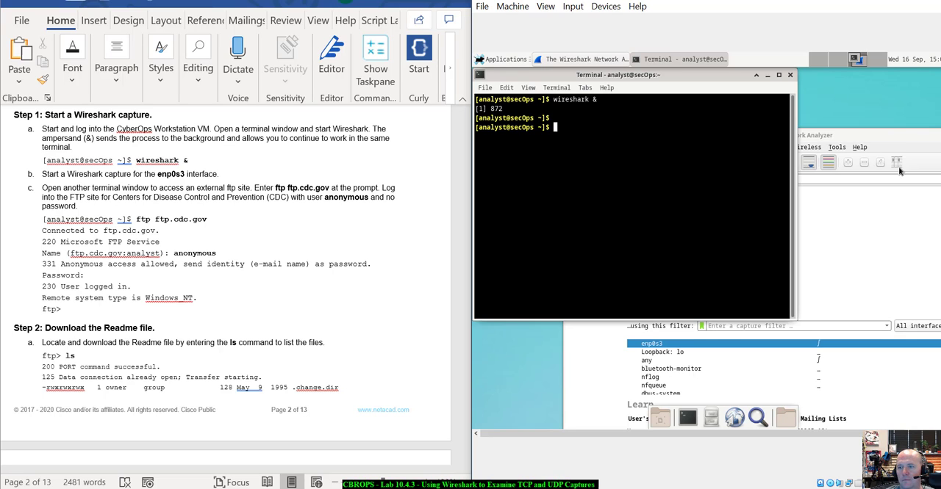
- Bring the Wireshark window fully into view and start a live capture on the enp0s3 interface
drag(901, 139, 834, 127)
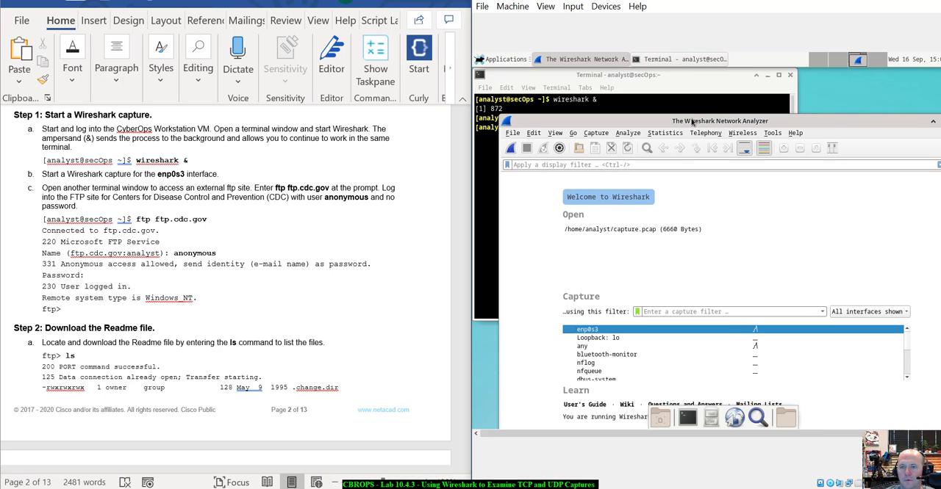
drag(724, 120, 715, 91)
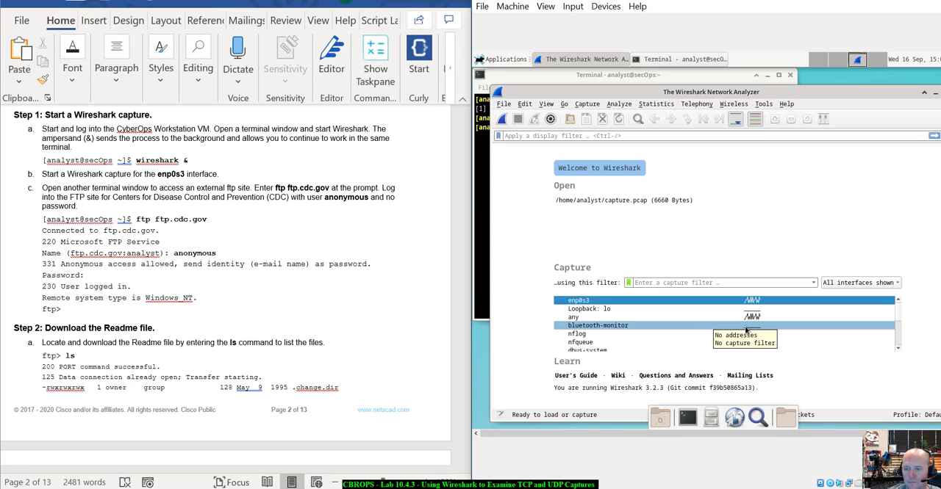
scroll(746, 331, down, 3)
scroll(746, 331, up, 3)
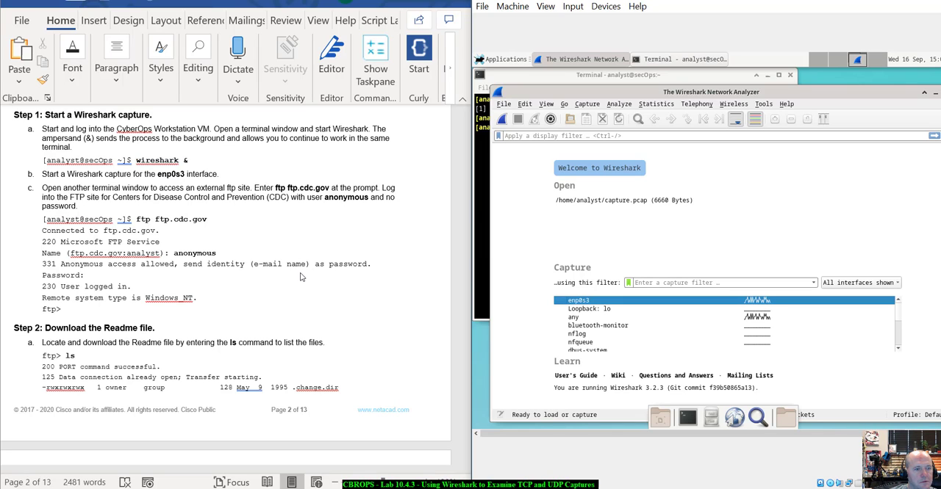
double_click(662, 304)
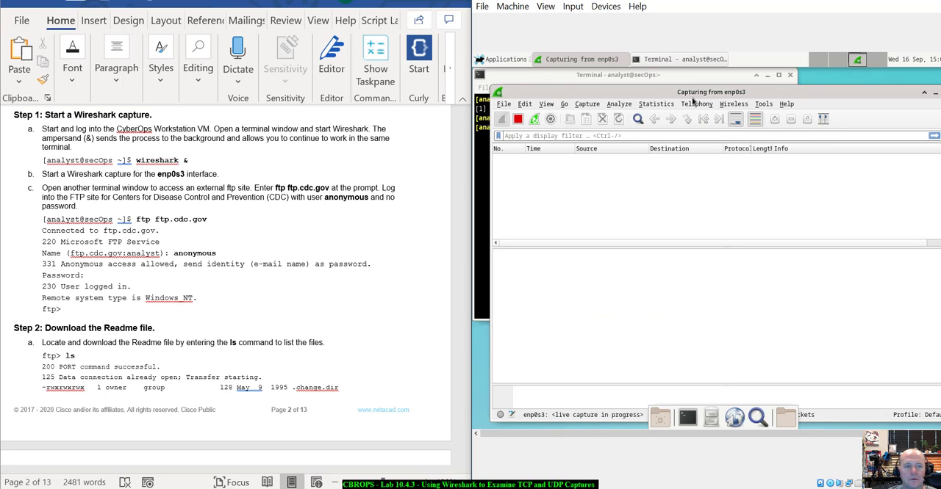
- Open a second terminal window from the first, minimize the first one, and position the new window over Wireshark
mouse_move(692, 97)
mouse_down()
mouse_move(693, 110)
mouse_move(694, 102)
mouse_up()
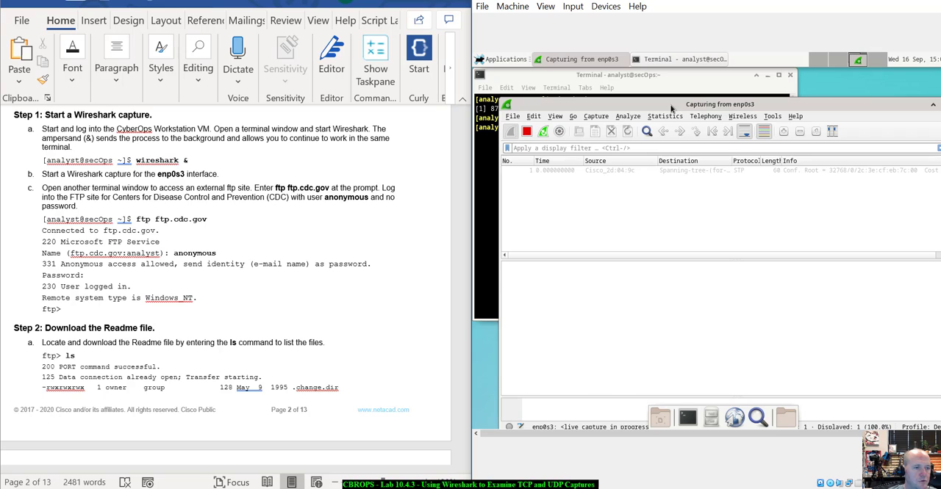
click(491, 213)
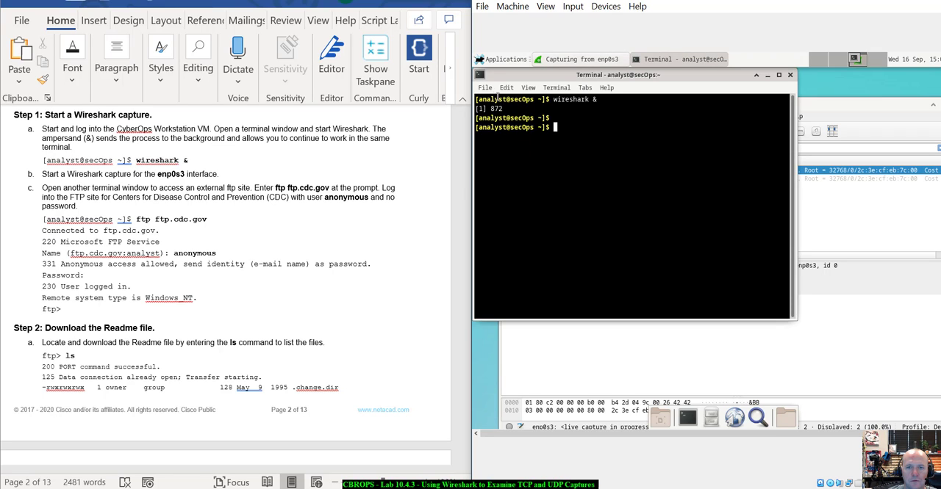
click(487, 88)
click(498, 117)
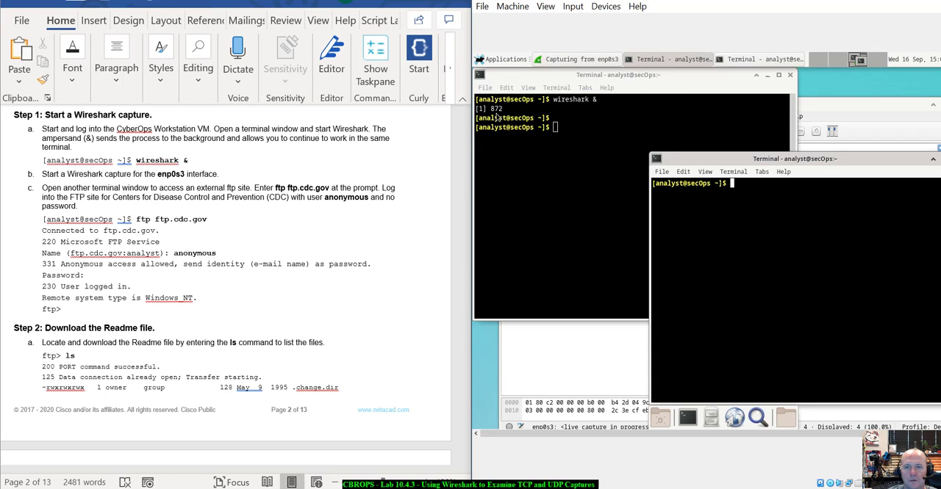
drag(716, 157, 556, 191)
click(768, 76)
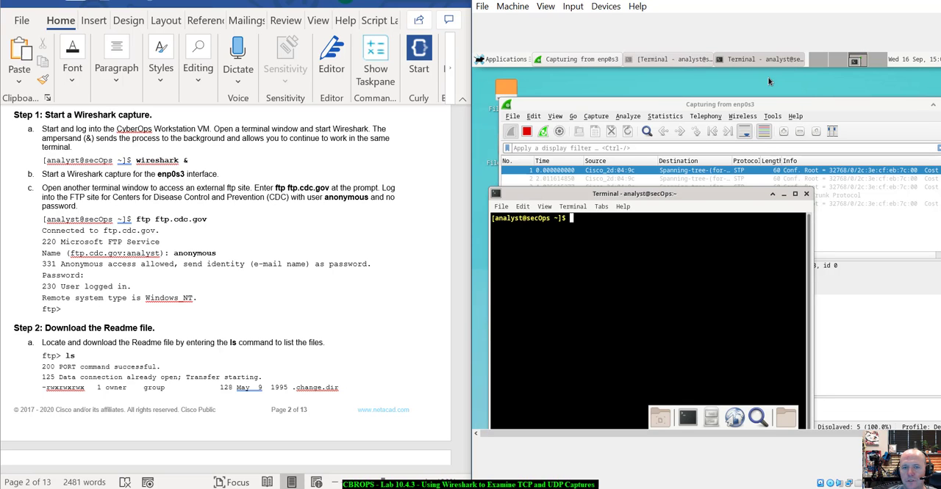
drag(629, 195, 619, 139)
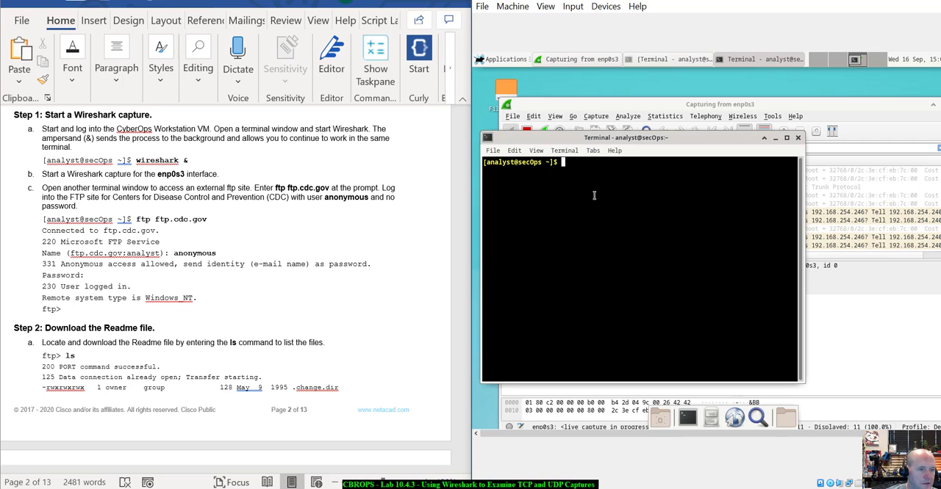
- Connect to the CDC's external FTP site from the new terminal with "ftp ftp.cdc.gov"
text(ftp )
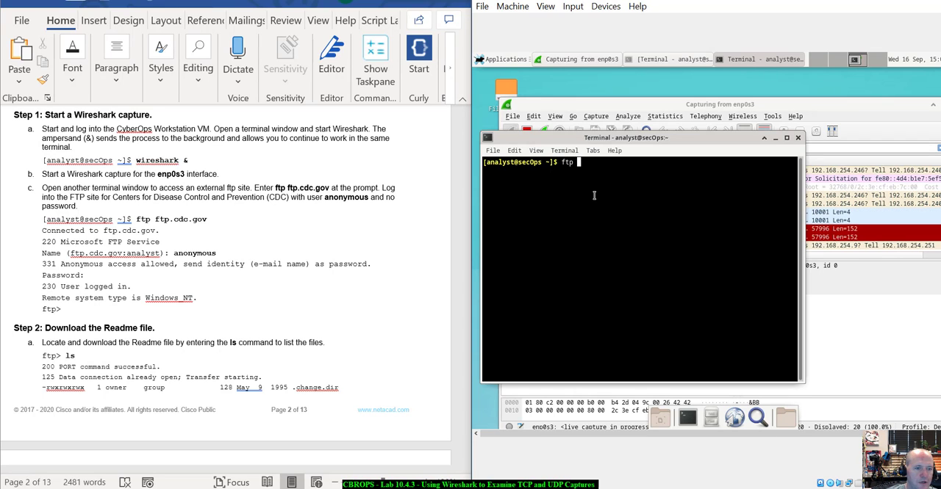
text(ftp.)
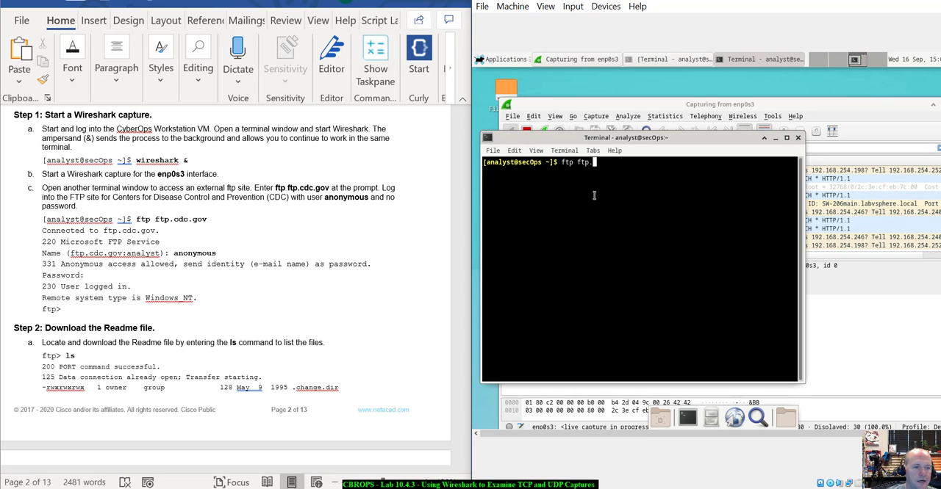
text(cd.go)
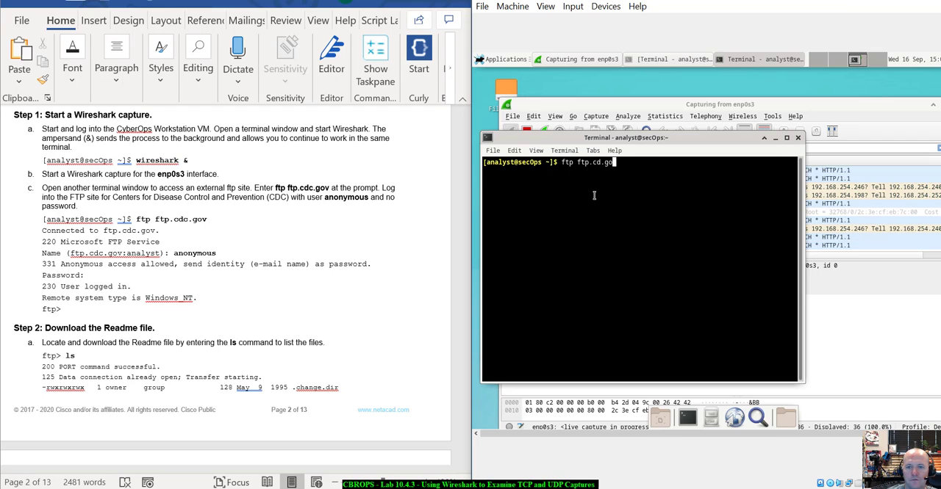
key(BackSpace)
key(BackSpace)
key(BackSpace)
text(c.gov)
key(Return)
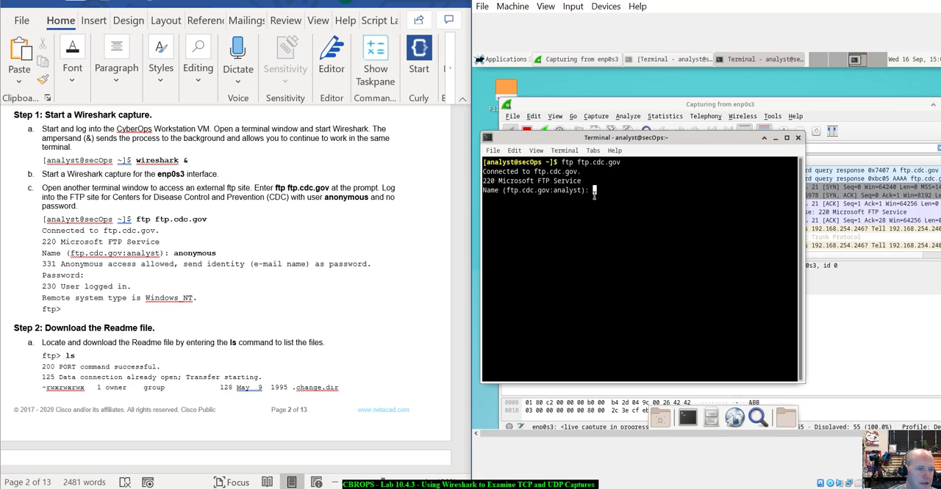
- Log in to the FTP server as user anonymous with no password, and shift the terminal window slightly
text(ana)
key(BackSpace)
text(o)
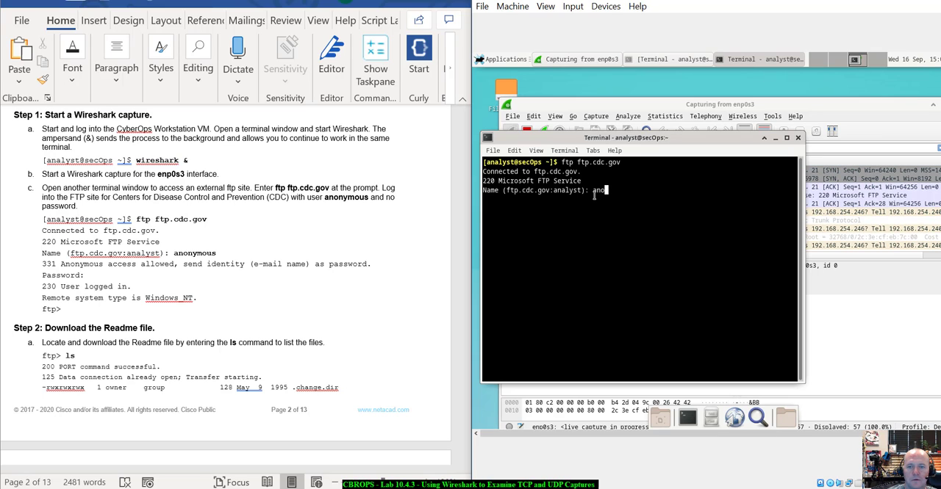
text(nymous)
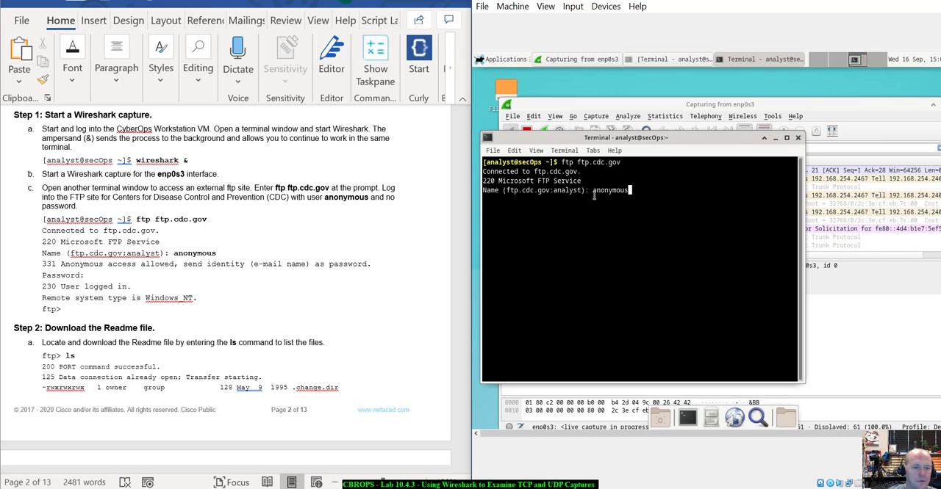
key(Return)
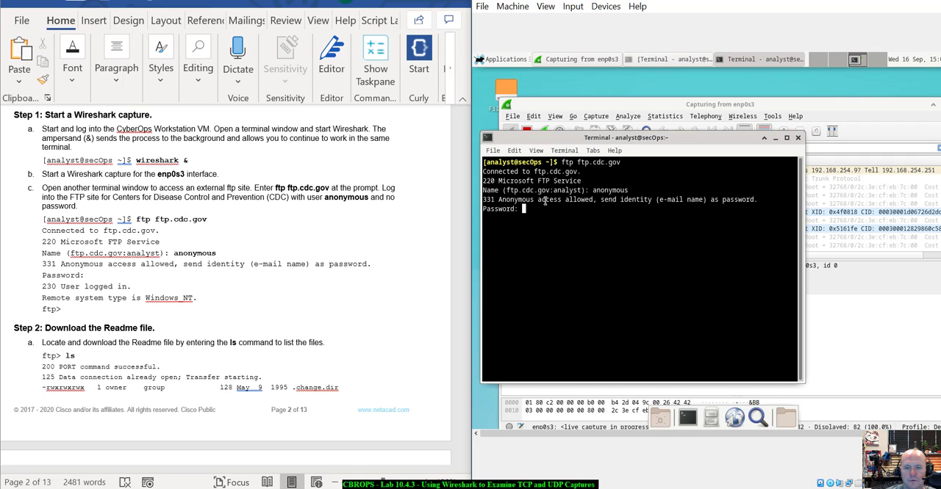
drag(589, 138, 599, 136)
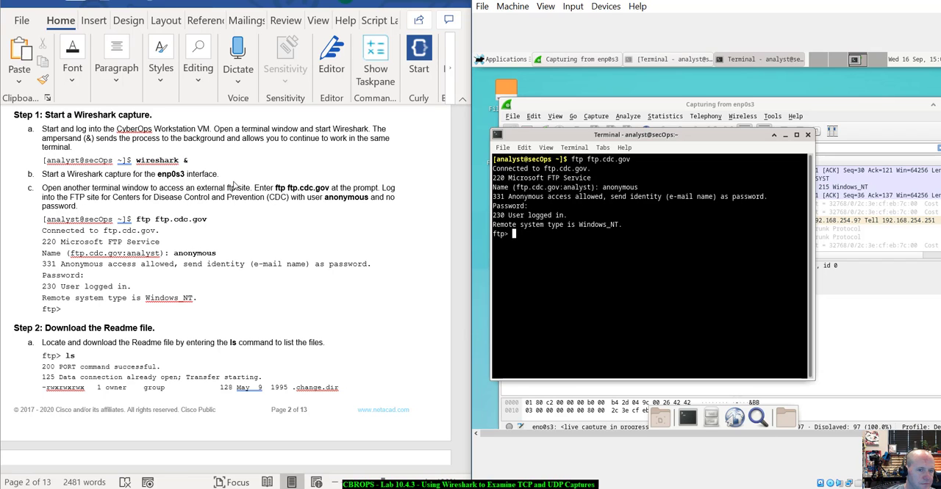
- Try to list the files on the FTP server with the ls command, following Step 2 of the lab
scroll(101, 231, down, 1)
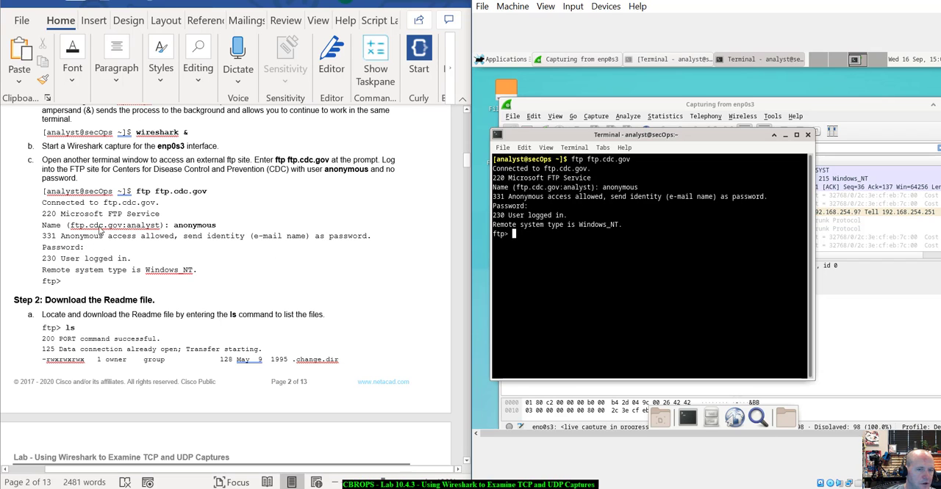
scroll(197, 208, down, 2)
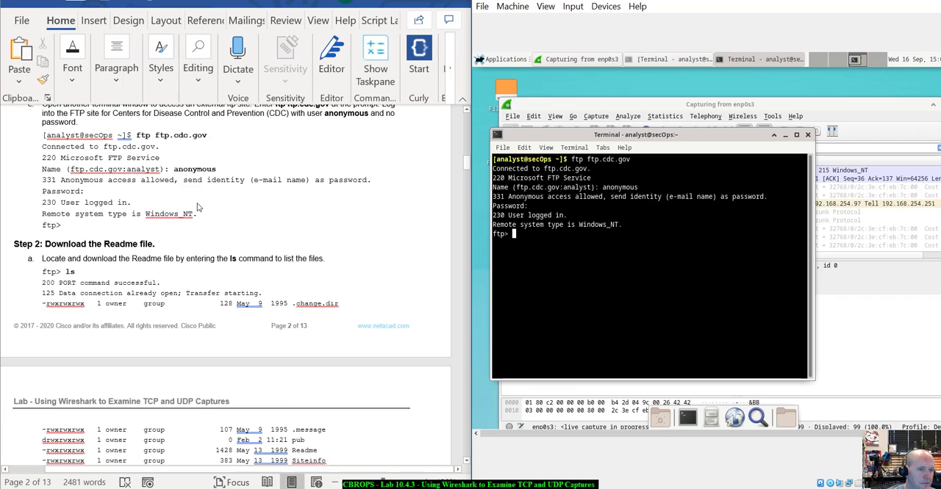
scroll(196, 208, down, 1)
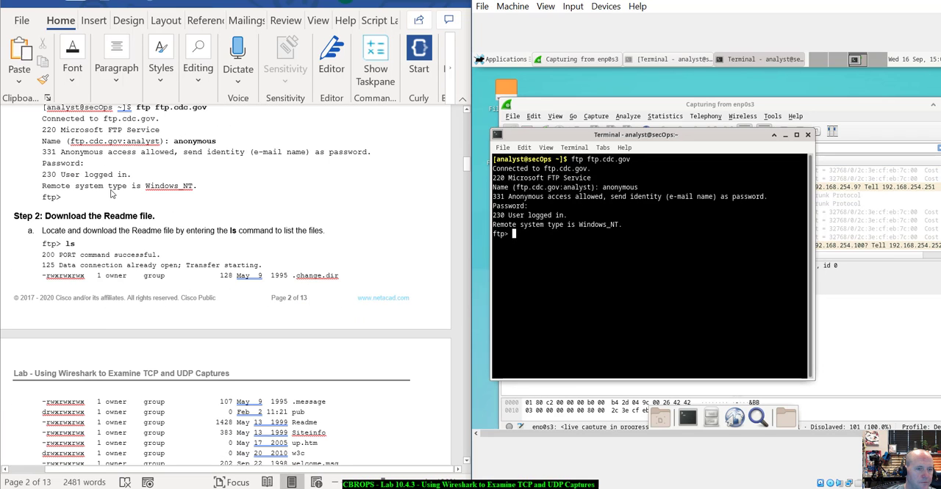
scroll(112, 193, down, 2)
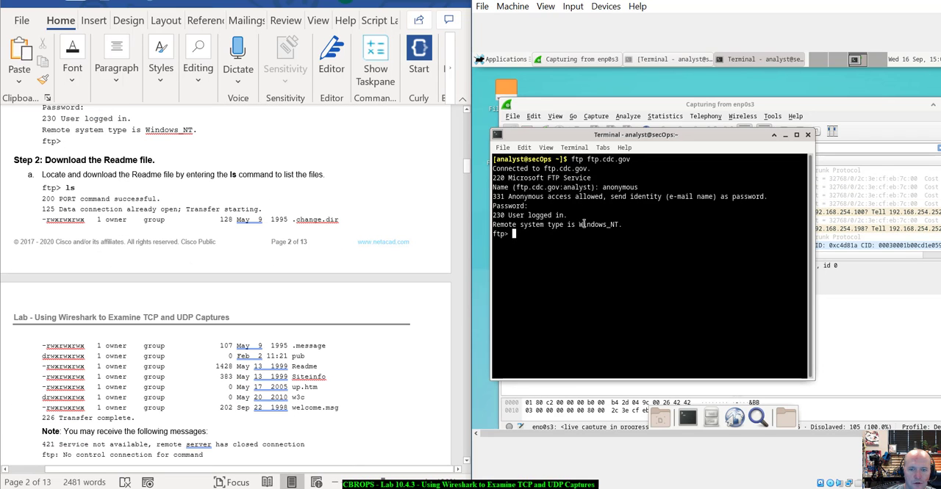
drag(584, 224, 599, 245)
click(573, 252)
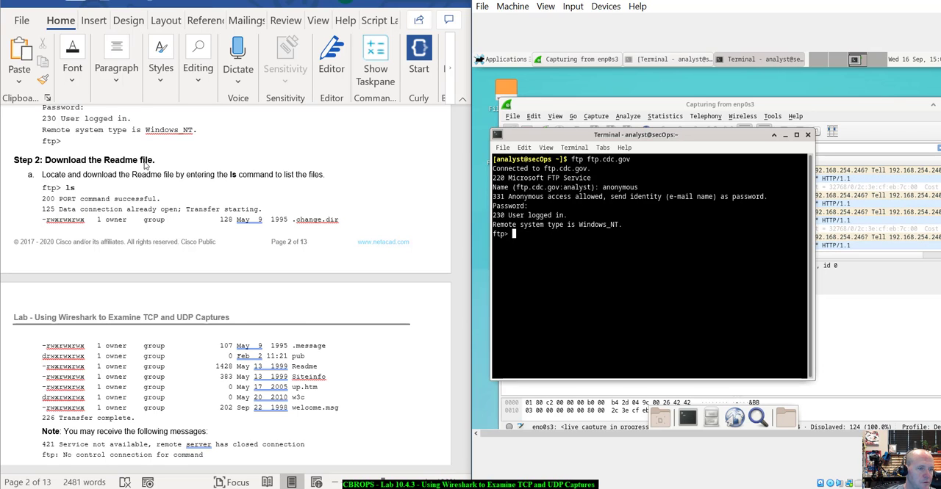
scroll(145, 166, down, 1)
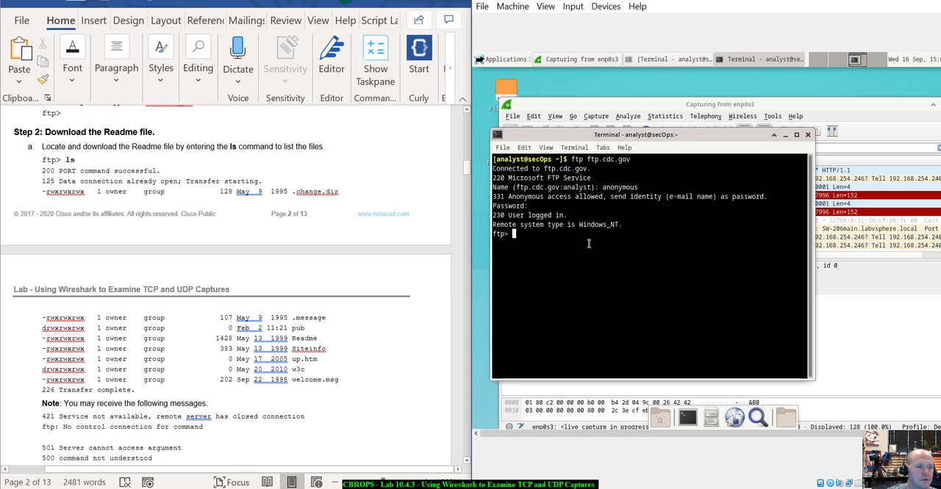
text(ls)
key(Return)
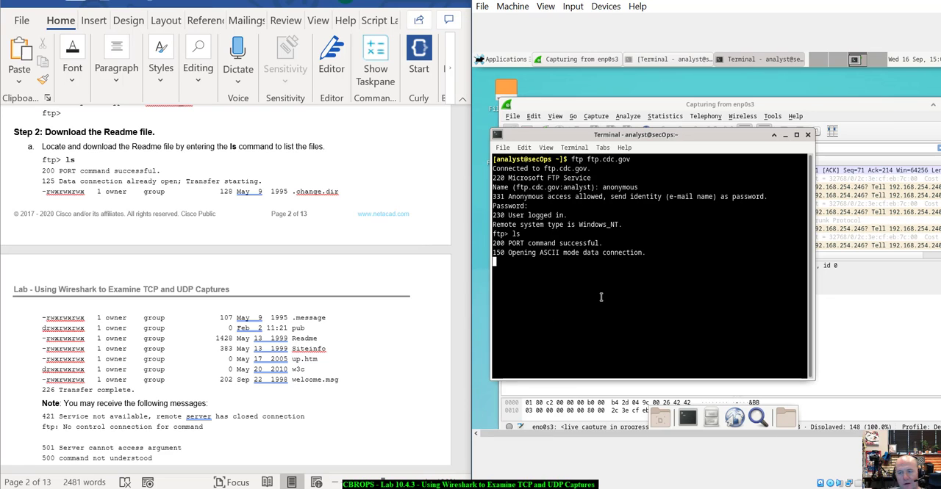
- Examine the live packets in Wireshark and compare them with the pending file listing in the FTP terminal
click(900, 108)
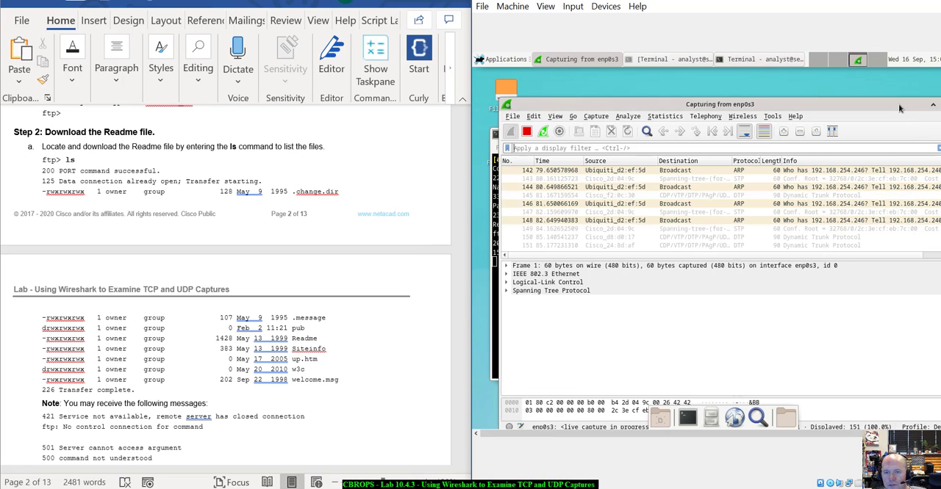
click(630, 239)
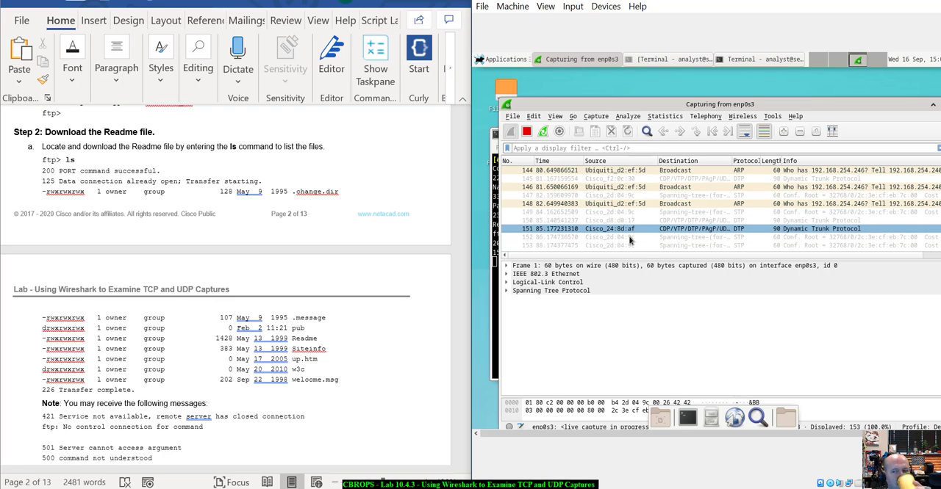
click(618, 225)
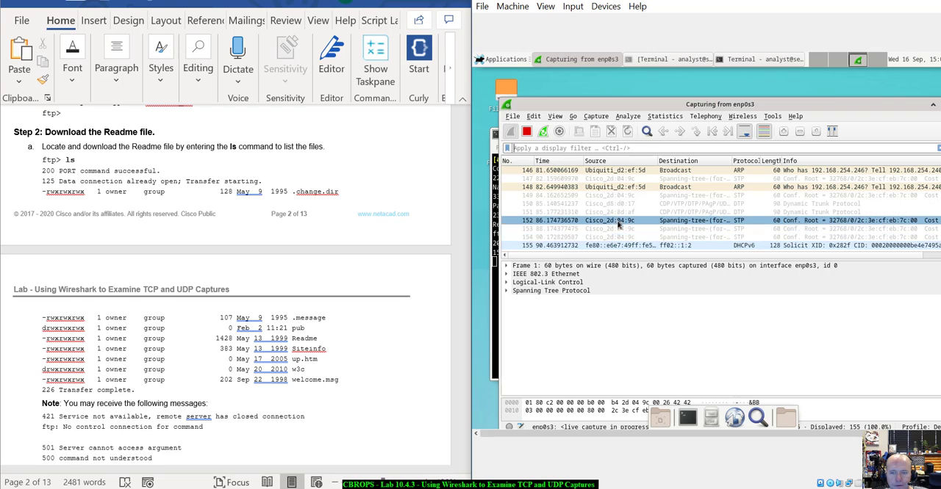
click(609, 184)
click(614, 187)
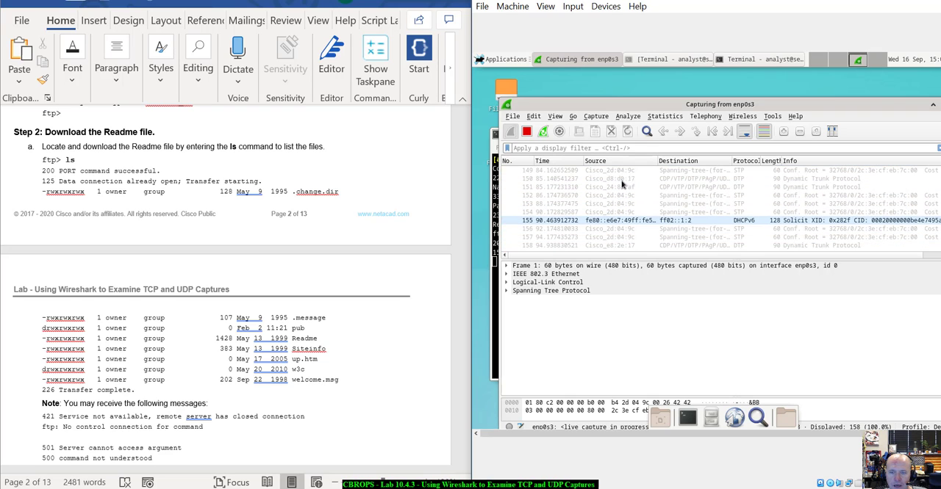
click(620, 230)
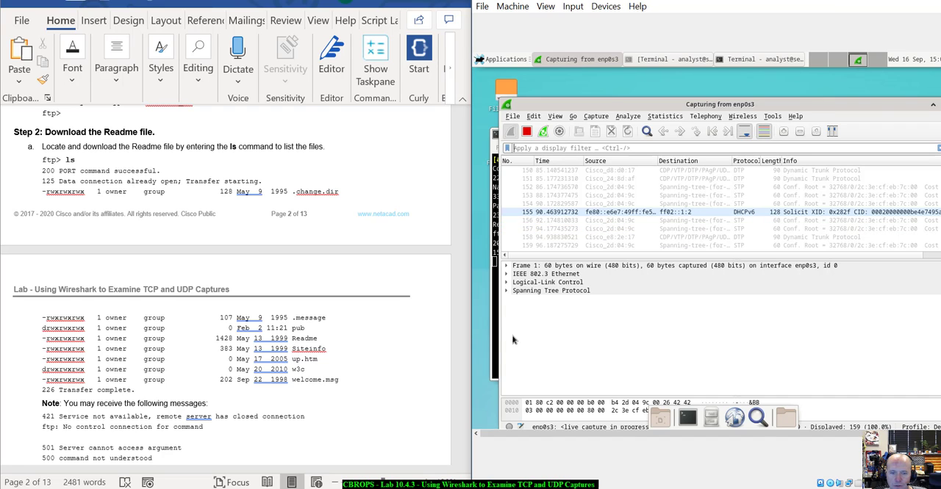
click(494, 352)
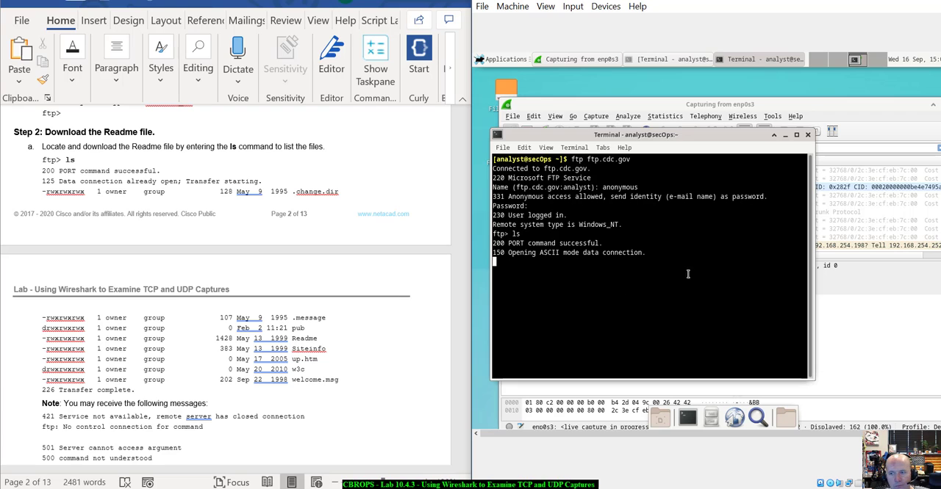
click(856, 310)
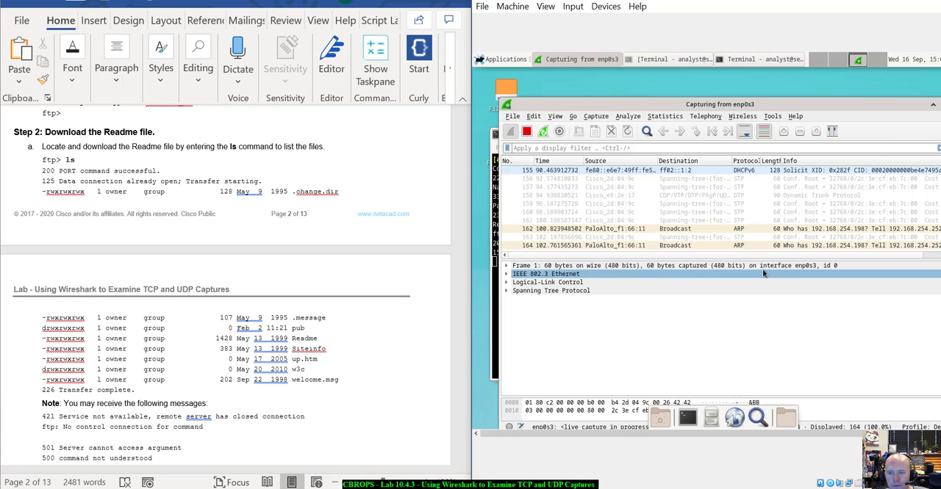
click(492, 351)
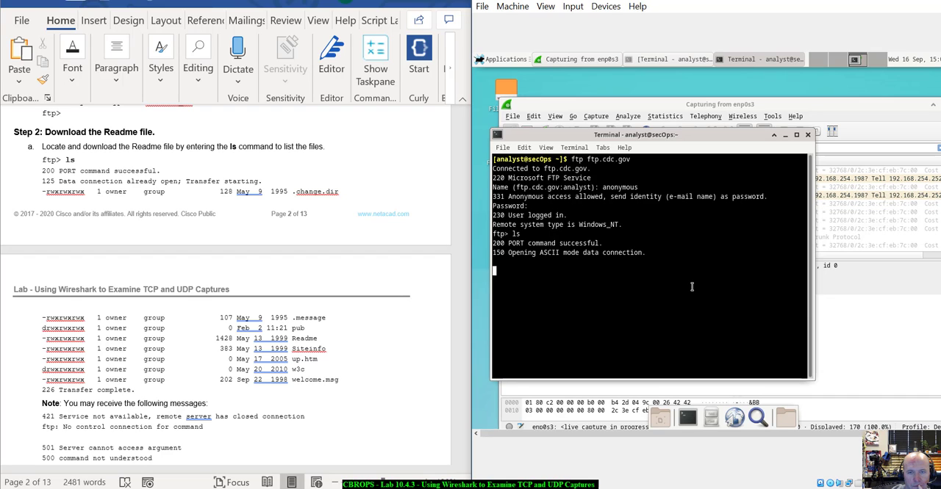
click(864, 117)
scroll(239, 360, down, 1)
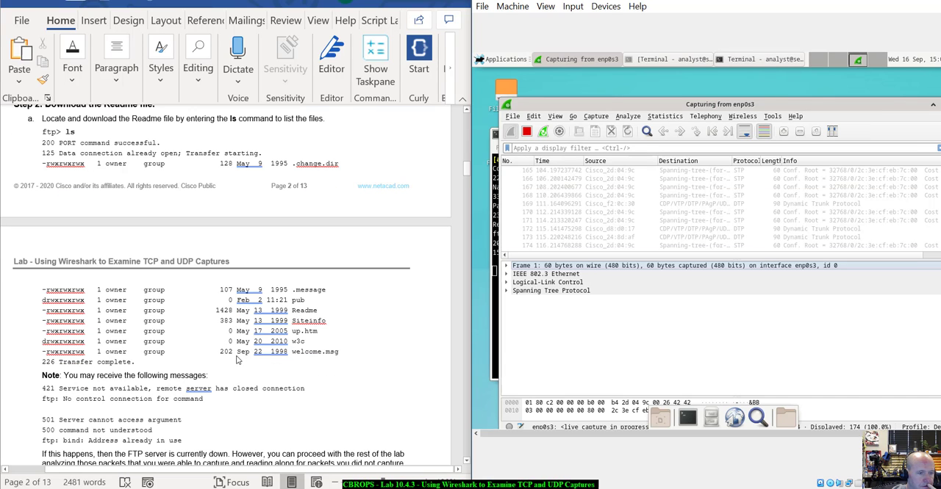
click(494, 353)
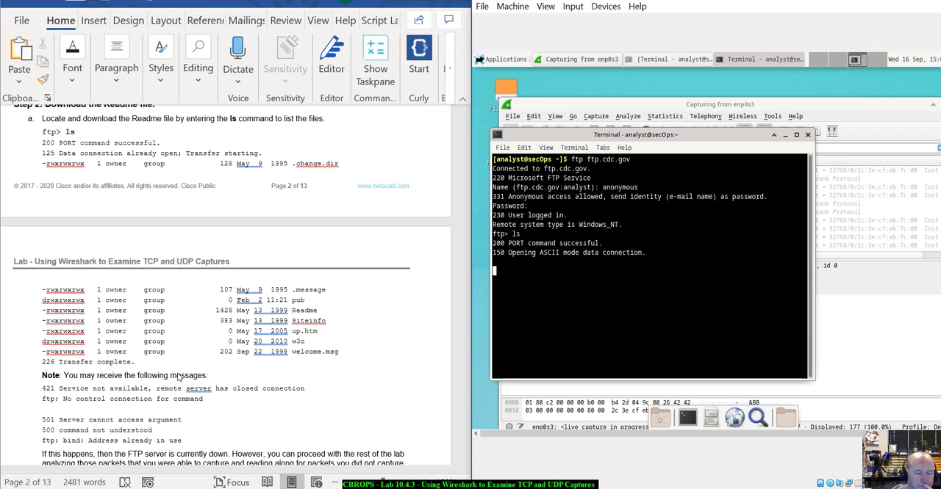
- Read the lab notes on possible FTP server messages and the instructions for downloading the Readme file
scroll(178, 377, down, 1)
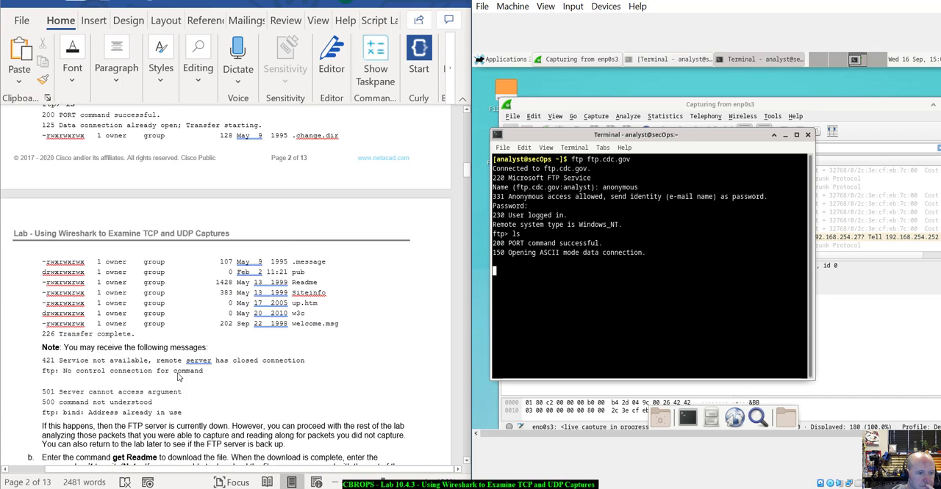
scroll(178, 376, down, 6)
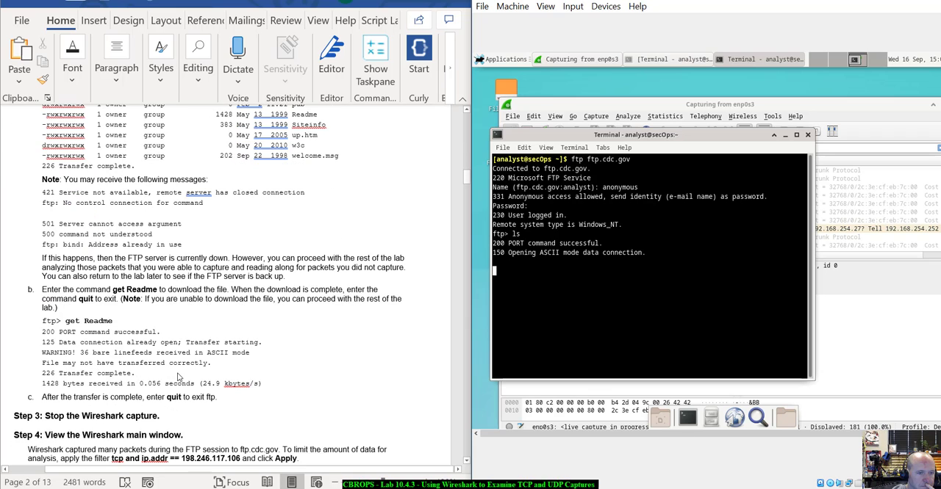
scroll(178, 376, up, 1)
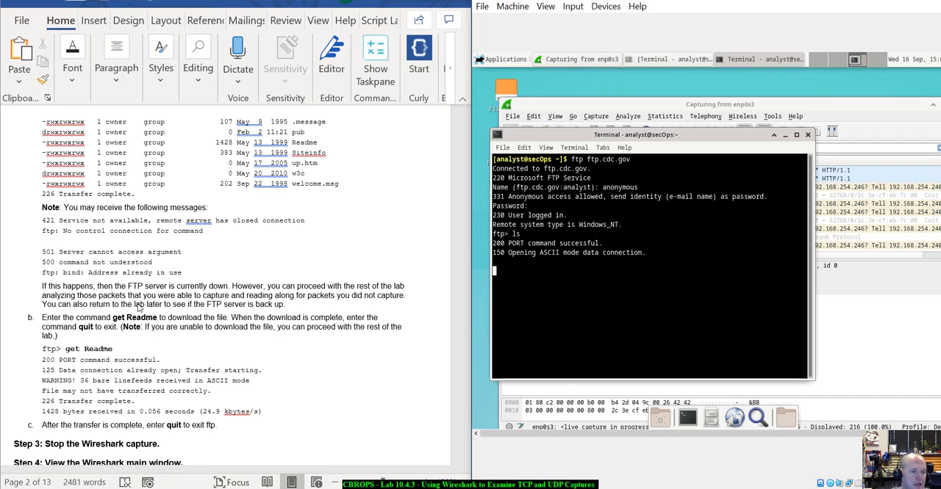
scroll(283, 328, down, 3)
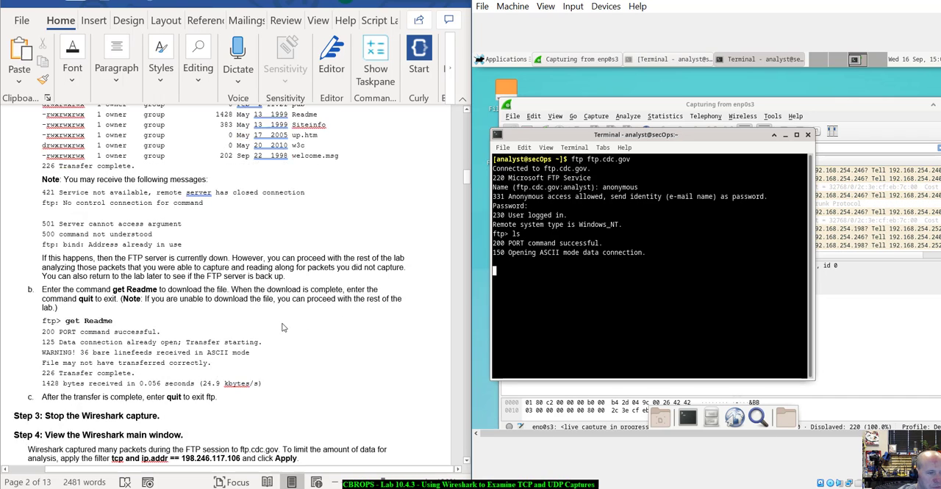
scroll(284, 328, down, 4)
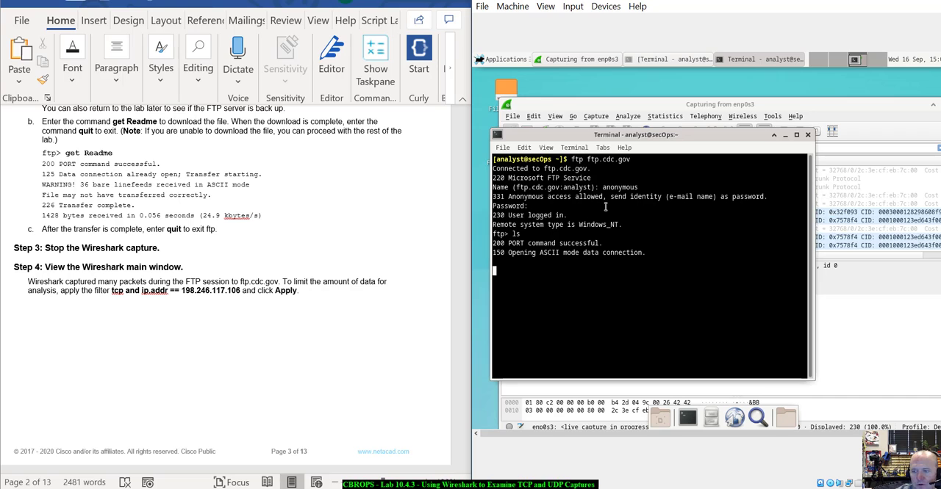
scroll(367, 203, up, 5)
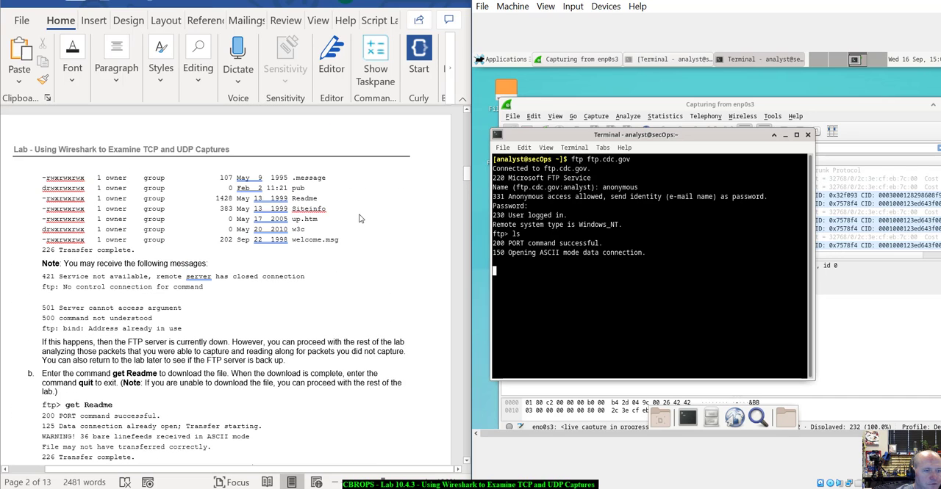
scroll(359, 218, up, 3)
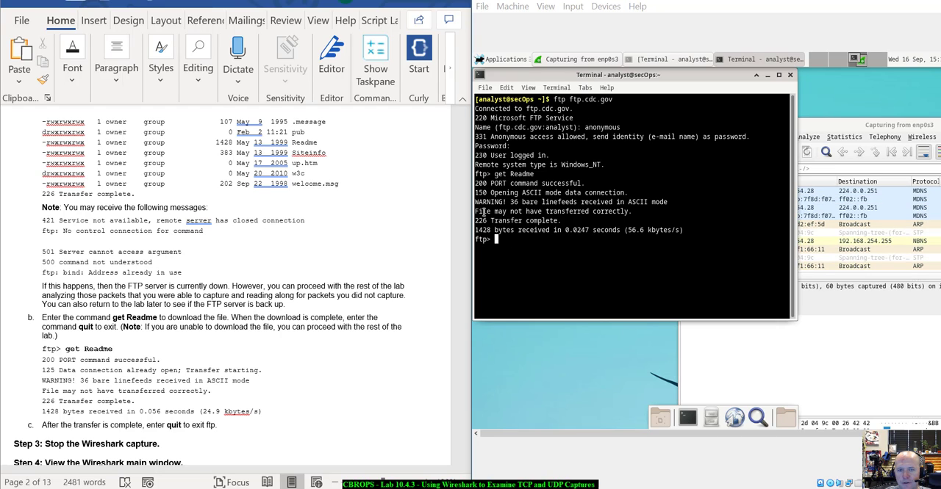
- Review the Readme transfer output against the lab instructions and end the FTP session with quit
drag(481, 211, 651, 225)
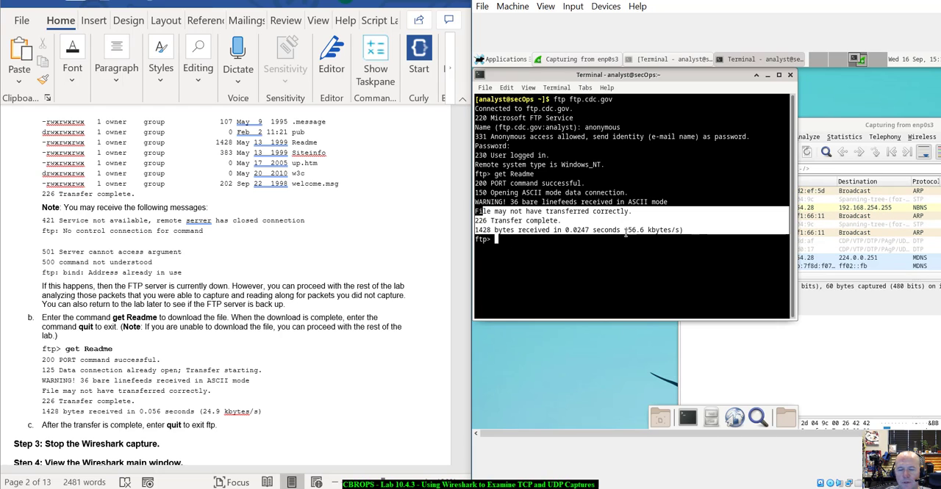
click(698, 225)
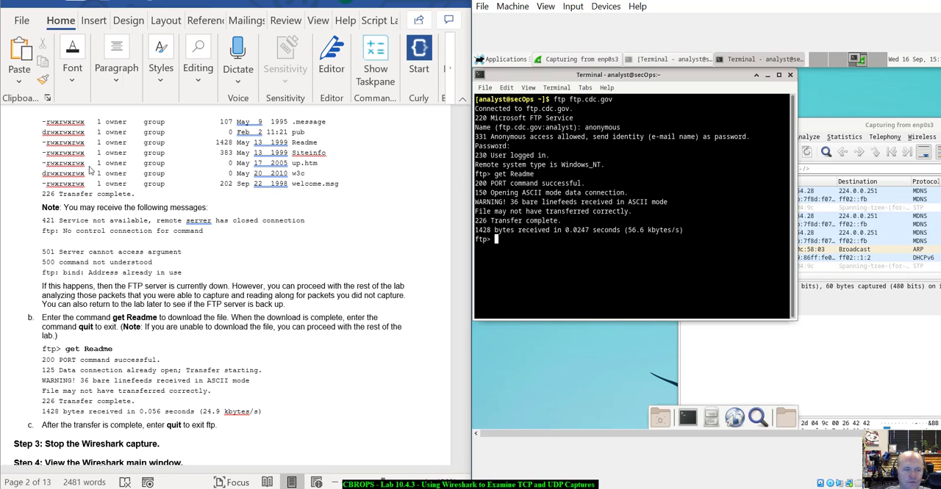
scroll(116, 209, up, 2)
scroll(116, 210, up, 3)
scroll(105, 384, down, 3)
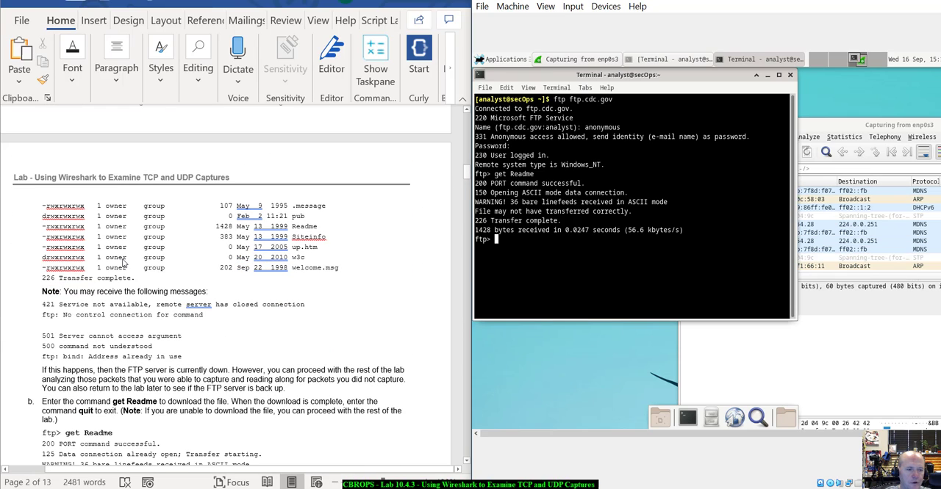
scroll(119, 401, down, 4)
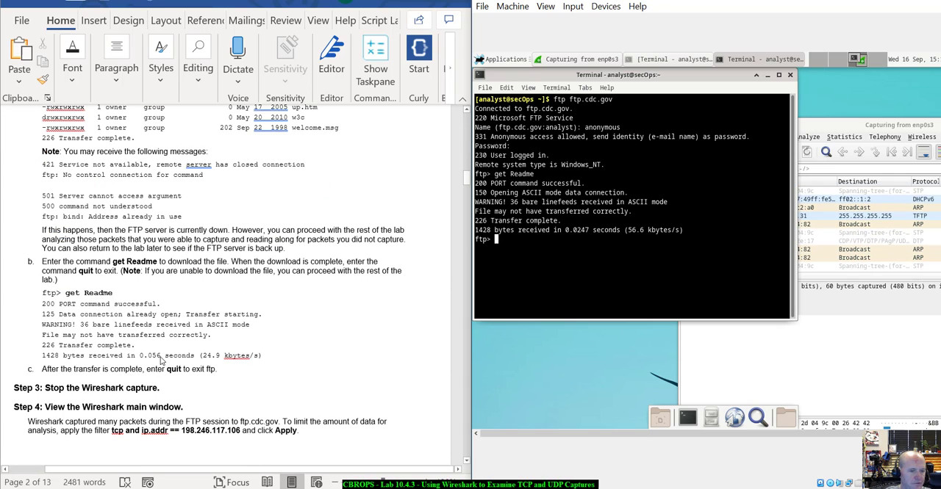
scroll(160, 360, down, 1)
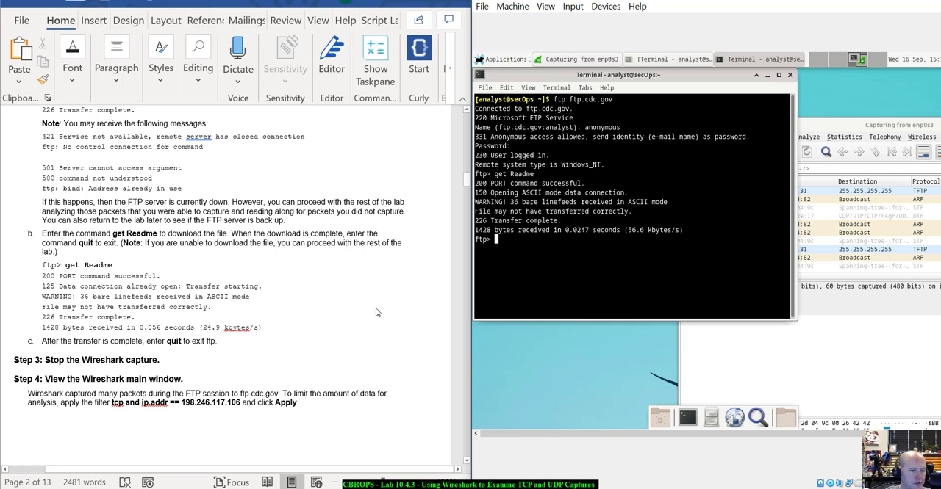
text(quit)
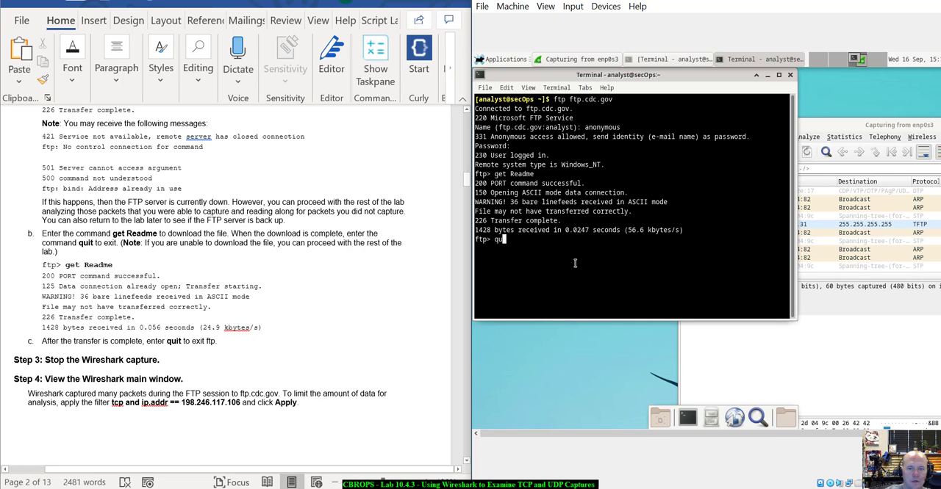
key(Return)
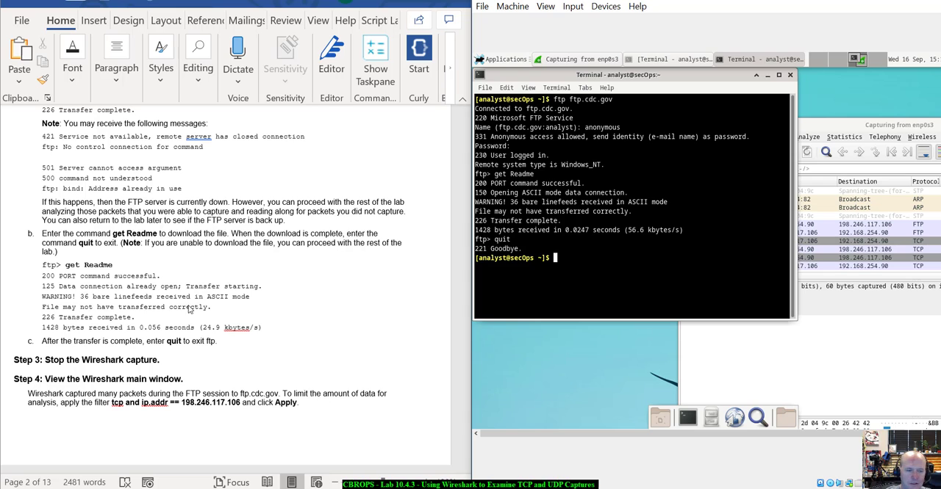
- Bring Wireshark to the front and stop the live capture on enp0s3
scroll(174, 291, down, 8)
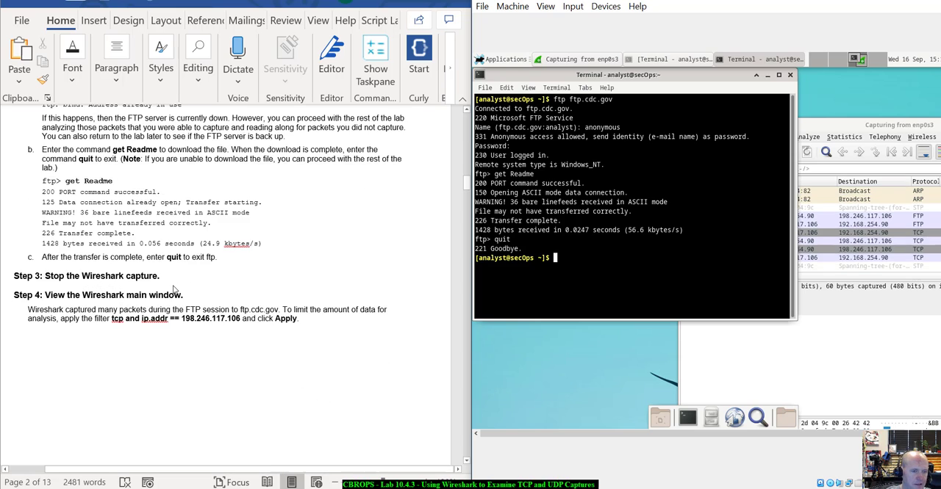
click(881, 125)
click(707, 152)
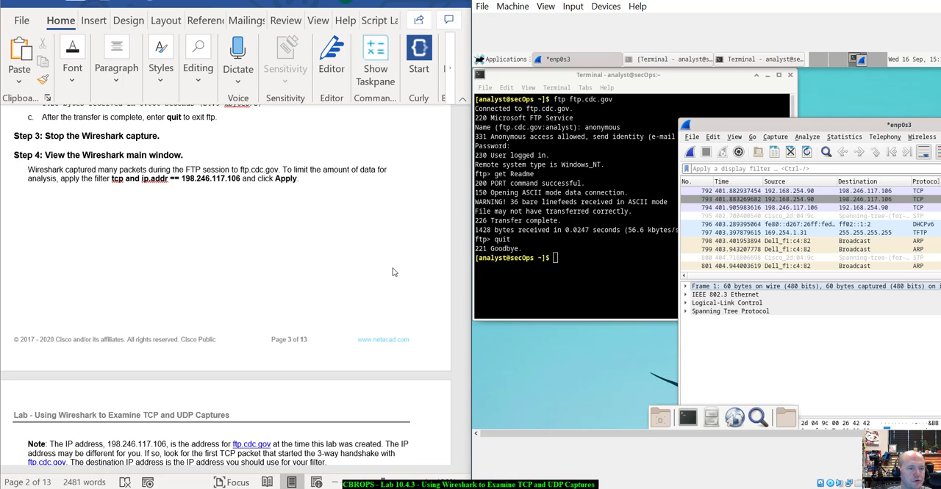
- Move the Wireshark window into view and apply the display filter tcp and ip.addr == 198.246.117.106
drag(854, 126, 709, 146)
click(660, 188)
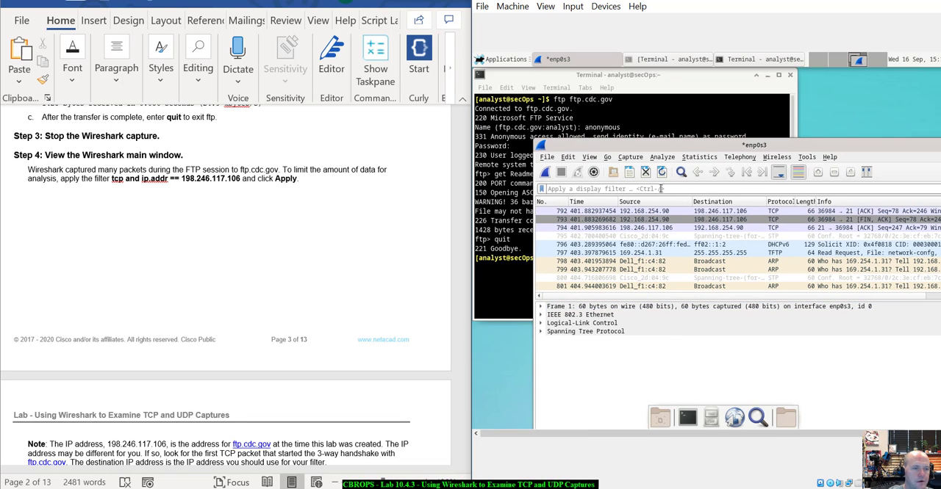
text(tcp)
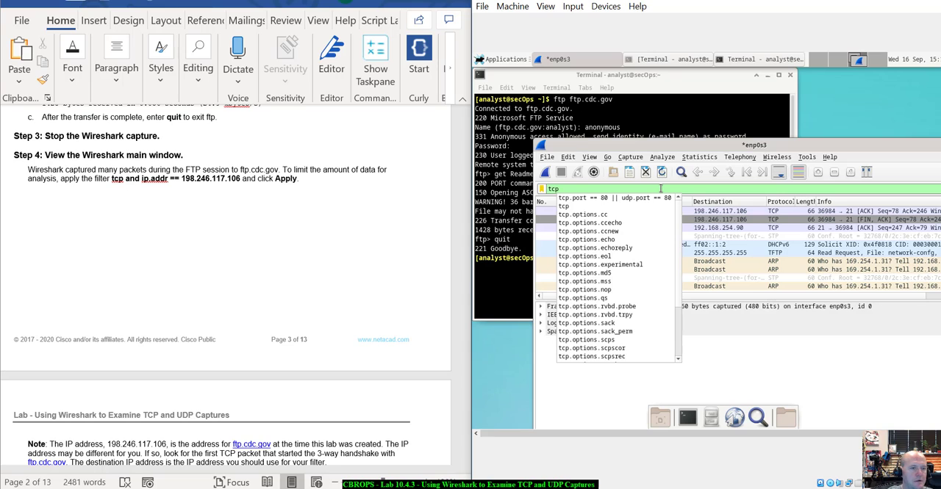
text( and ip.)
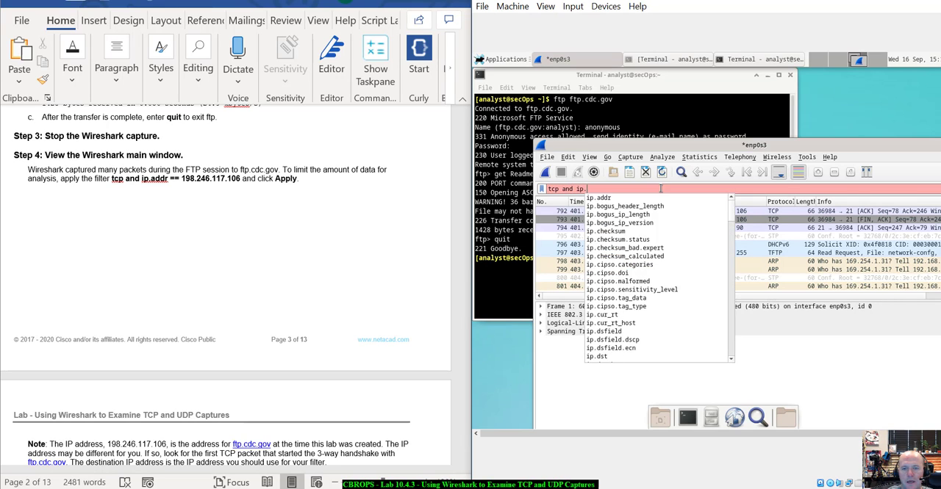
text(addr)
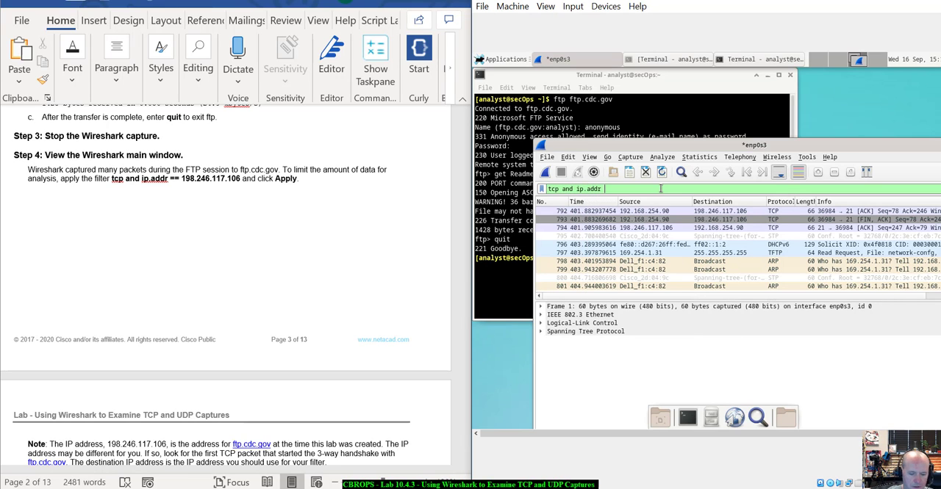
text( == 198.246.117)
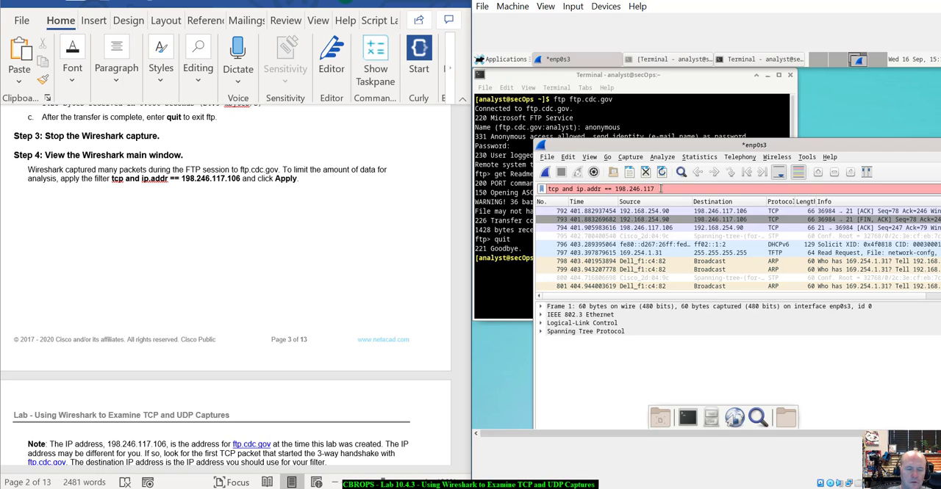
text(106)
key(Return)
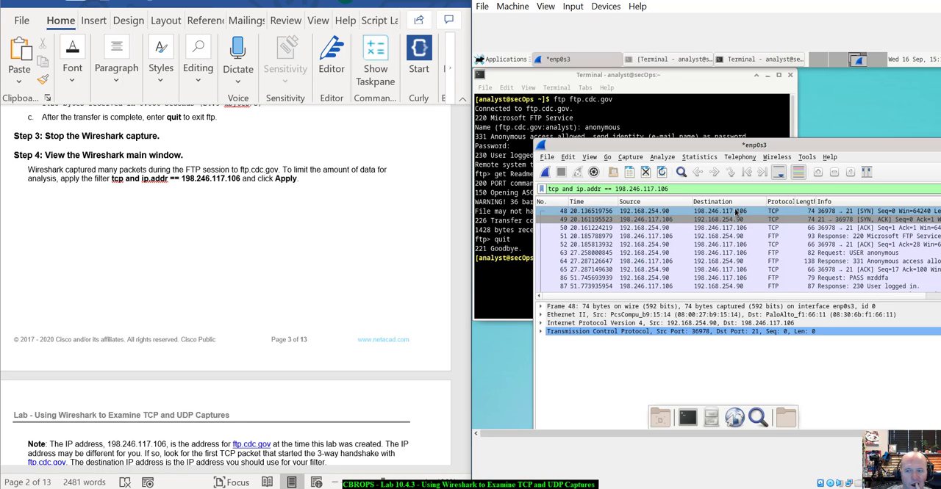
- Compare the filtered packet list with the lab's sample capture and select the first SYN packet
scroll(282, 266, down, 2)
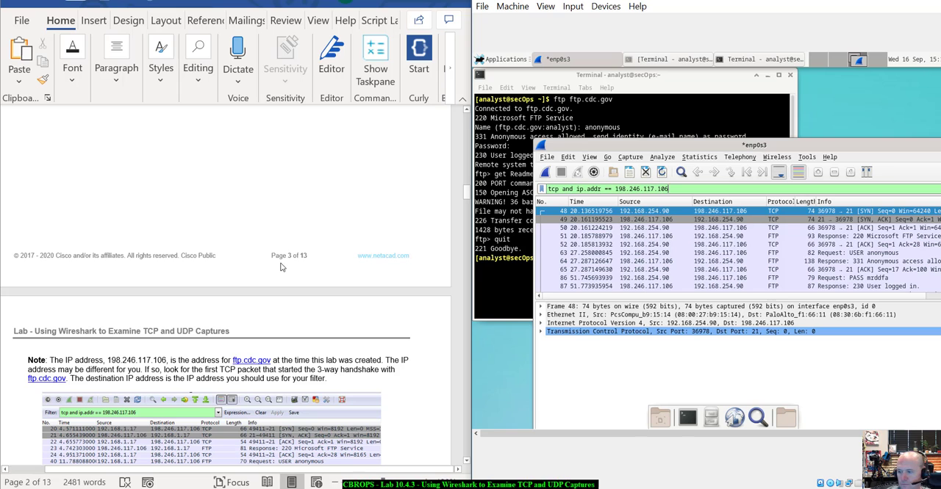
scroll(282, 267, up, 3)
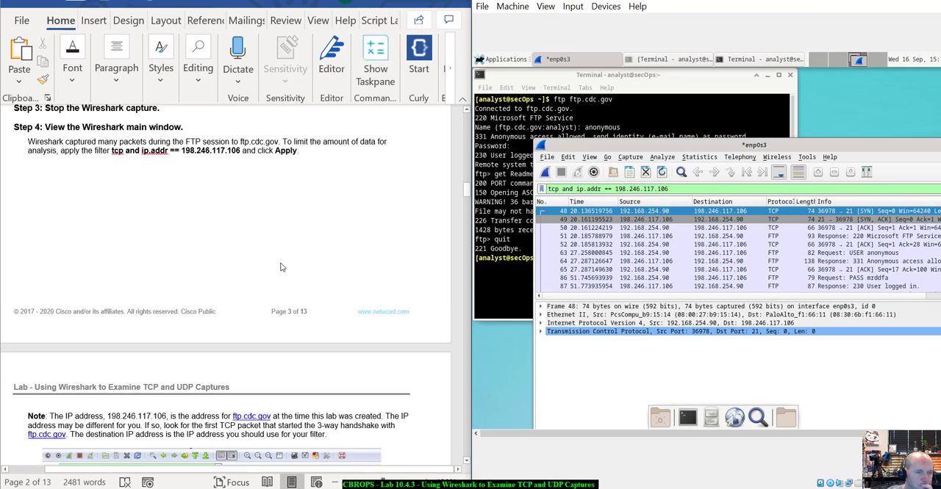
scroll(281, 267, down, 6)
scroll(281, 267, down, 2)
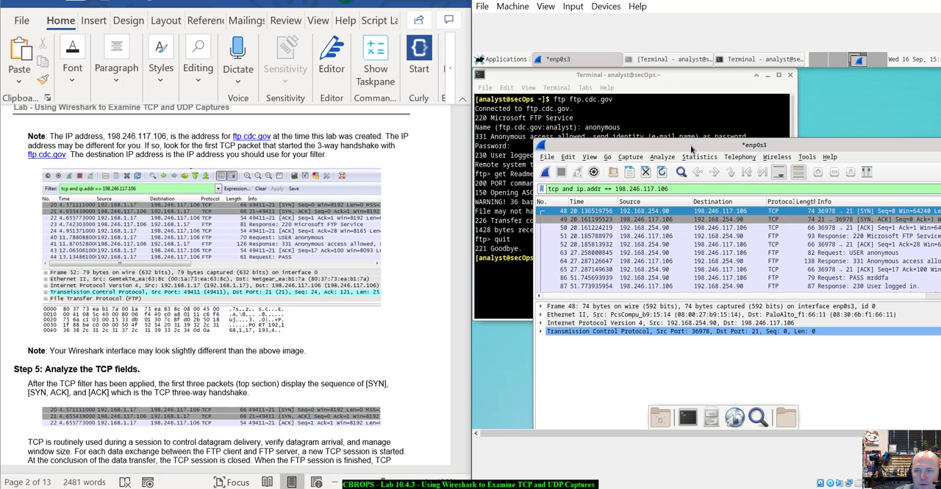
drag(691, 149, 638, 133)
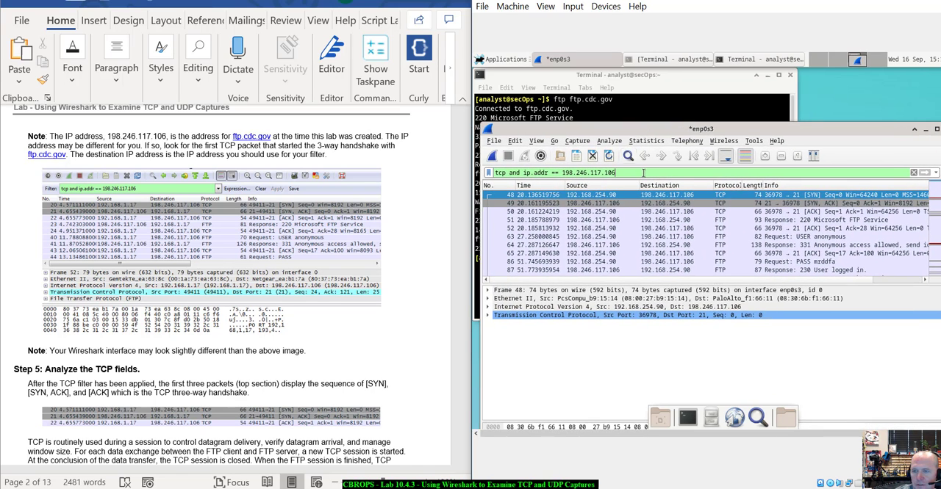
click(607, 196)
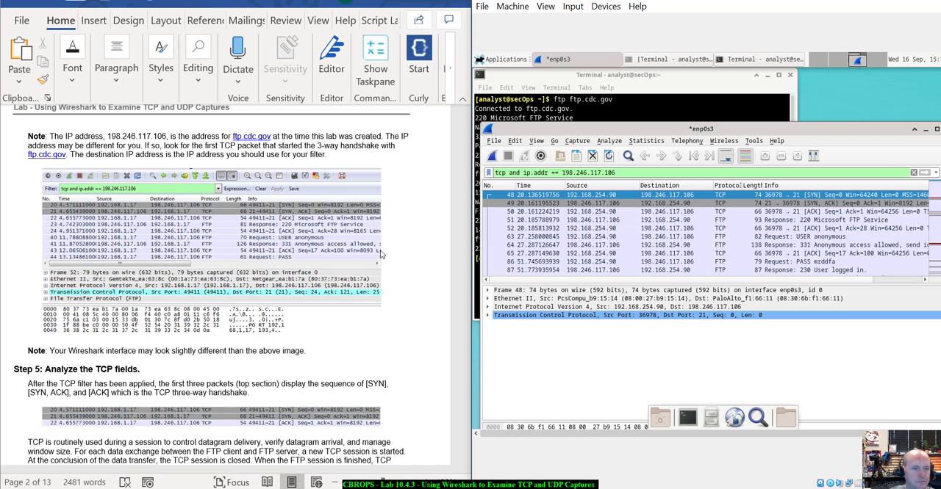
- Read the lab's Step 5 explanation of the TCP three-way handshake and the instructions for expanding the first datagram
scroll(291, 202, down, 4)
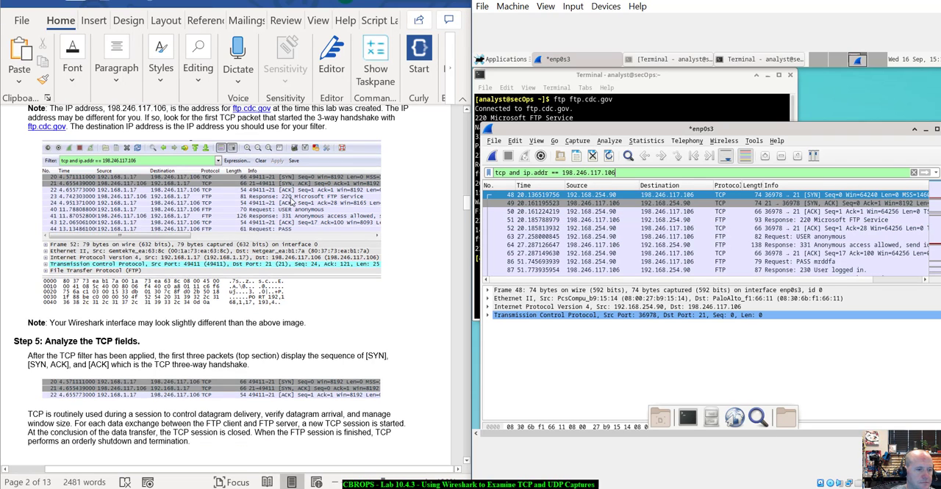
scroll(291, 202, down, 2)
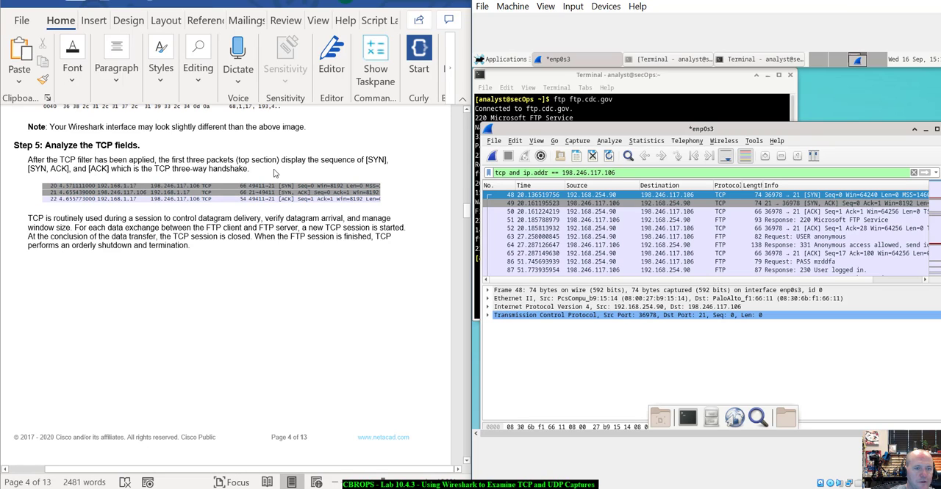
scroll(278, 174, down, 1)
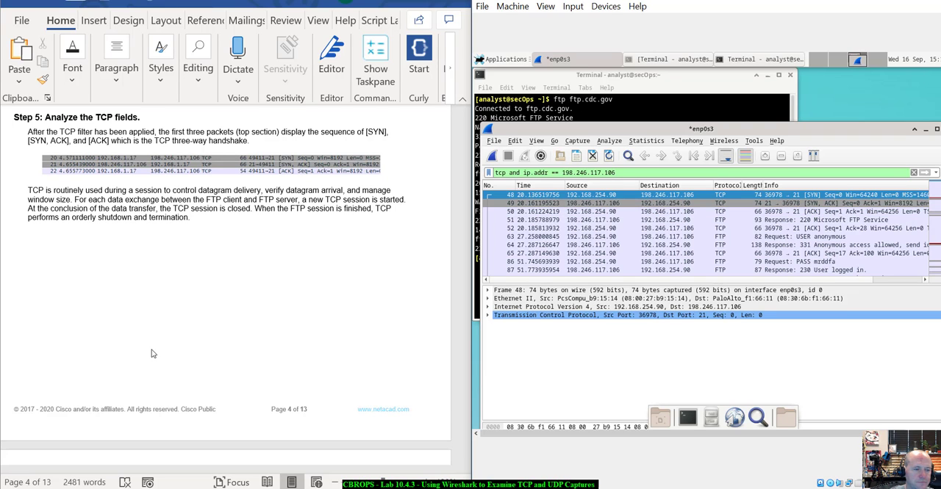
scroll(152, 354, down, 2)
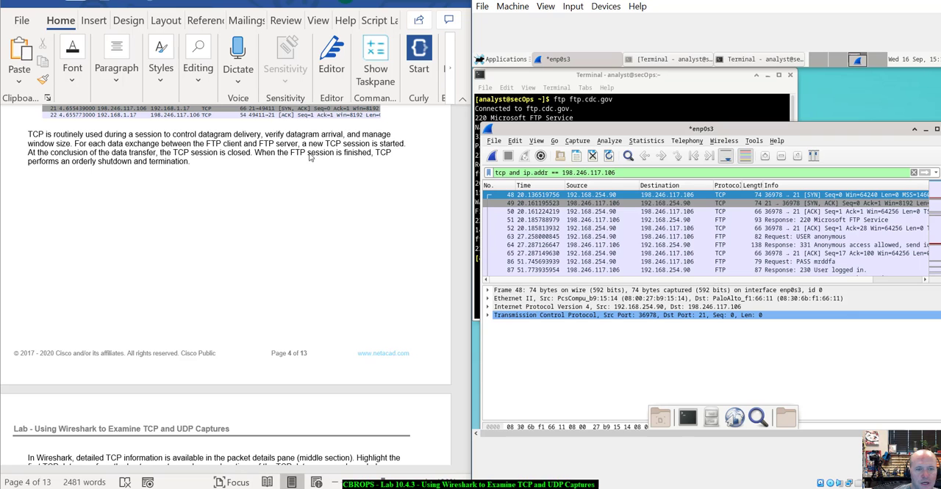
scroll(332, 182, down, 5)
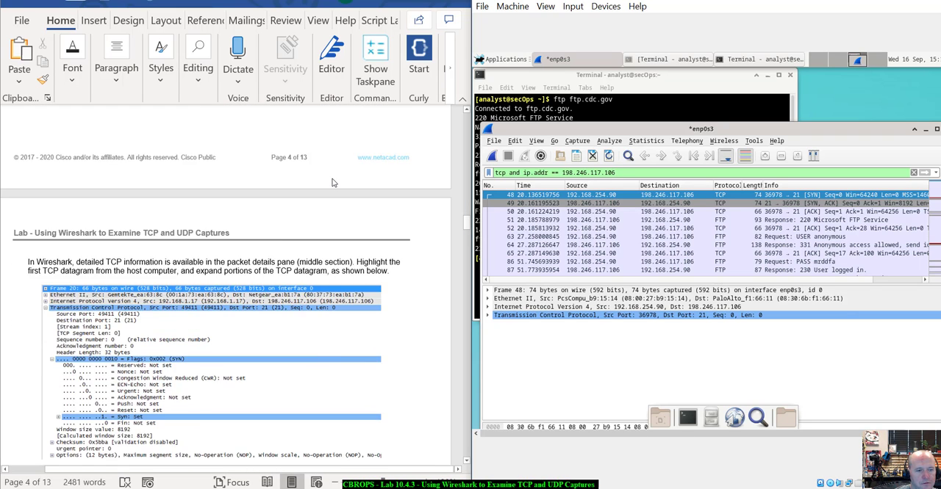
scroll(332, 182, down, 3)
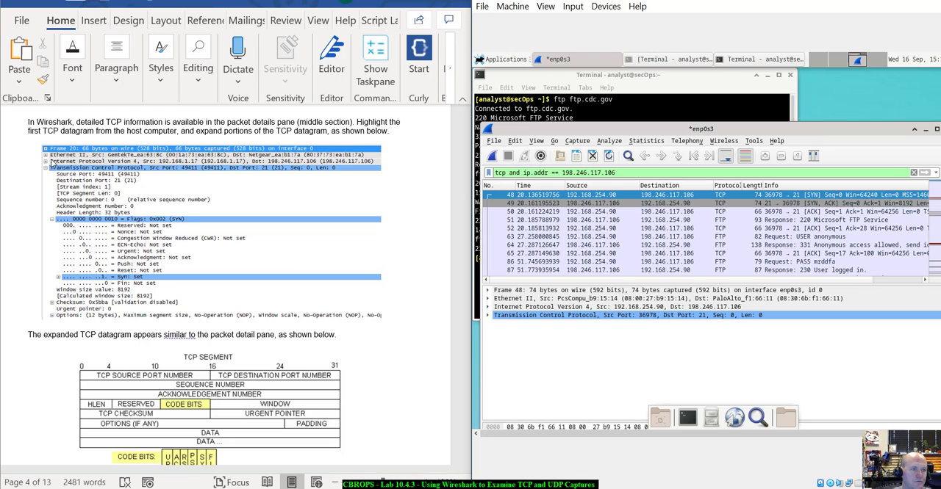
- Expand the Transmission Control Protocol section and its Flags in the packet details of the first SYN packet
click(619, 196)
click(487, 315)
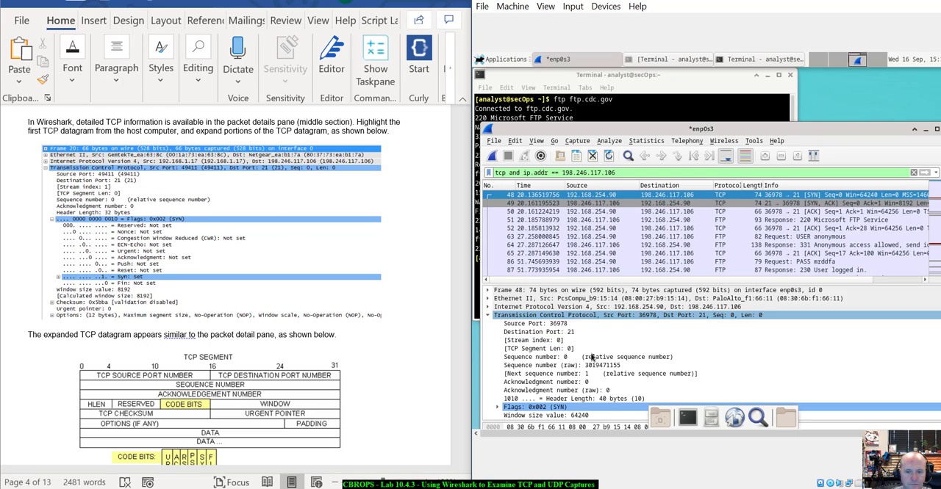
scroll(597, 357, down, 1)
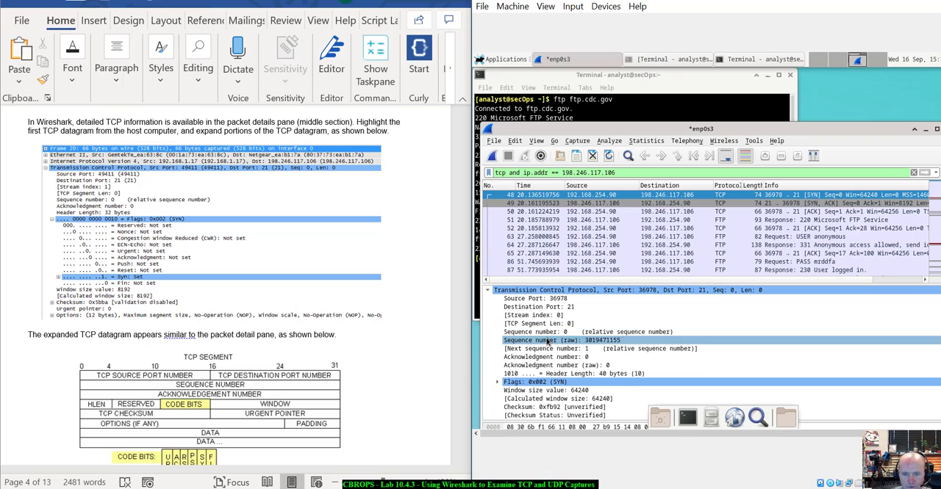
click(498, 382)
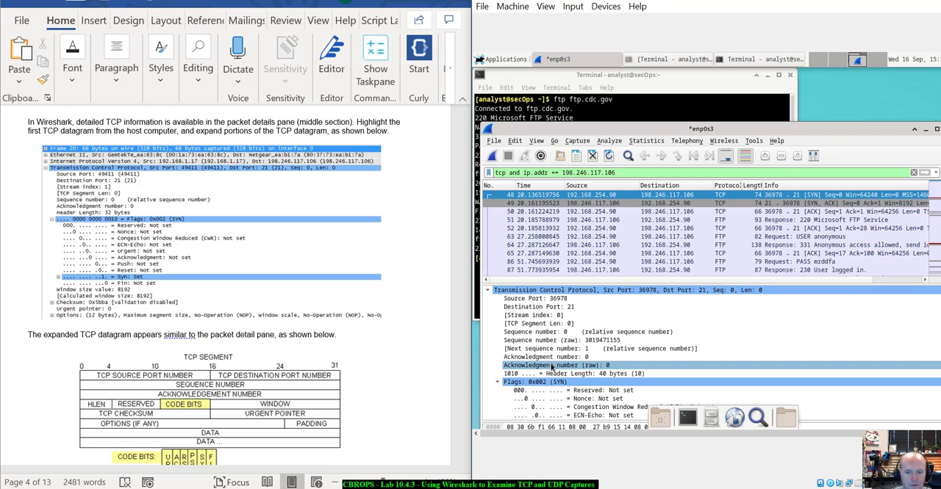
scroll(552, 368, down, 3)
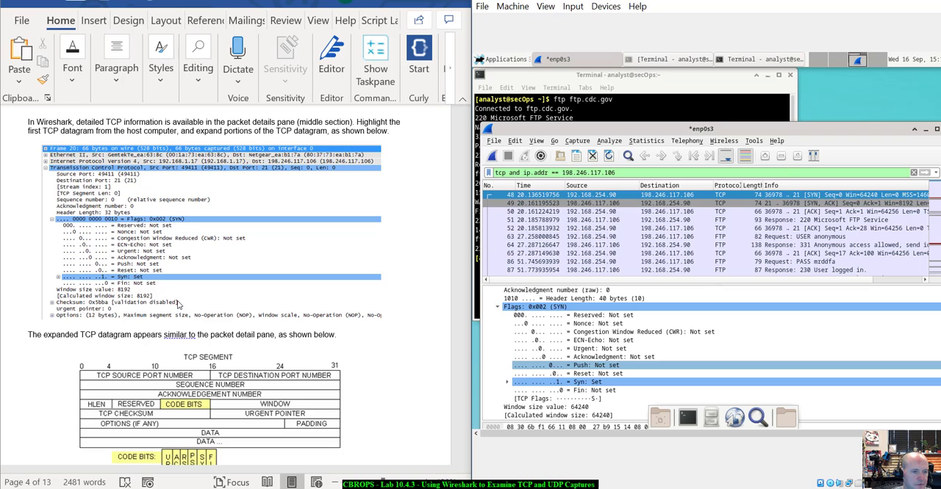
- Compare the SYN packet's expanded TCP fields and flags with the TCP segment diagram in the lab document
scroll(176, 303, down, 3)
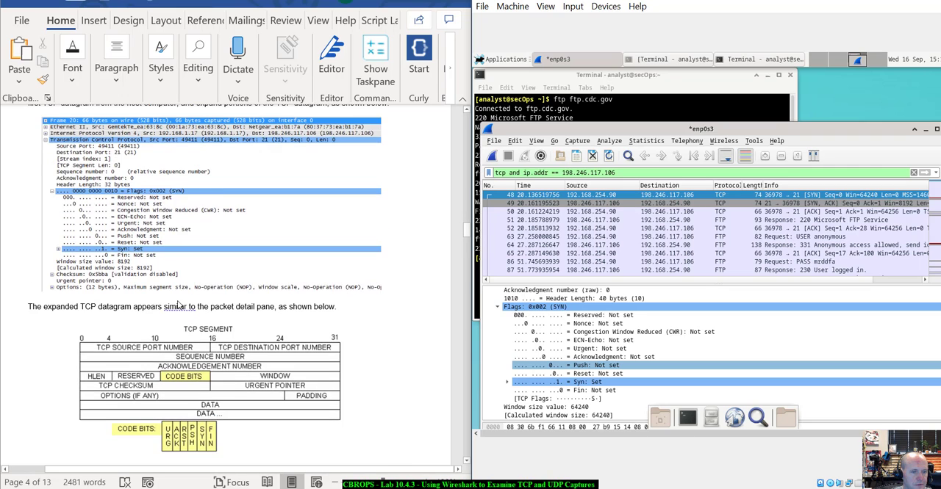
scroll(177, 304, up, 4)
scroll(176, 303, down, 4)
scroll(176, 304, down, 2)
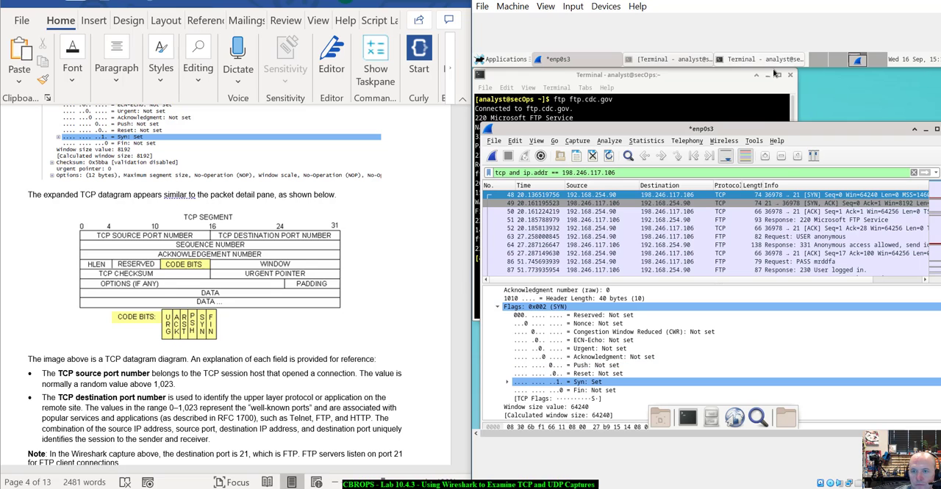
drag(762, 130, 754, 81)
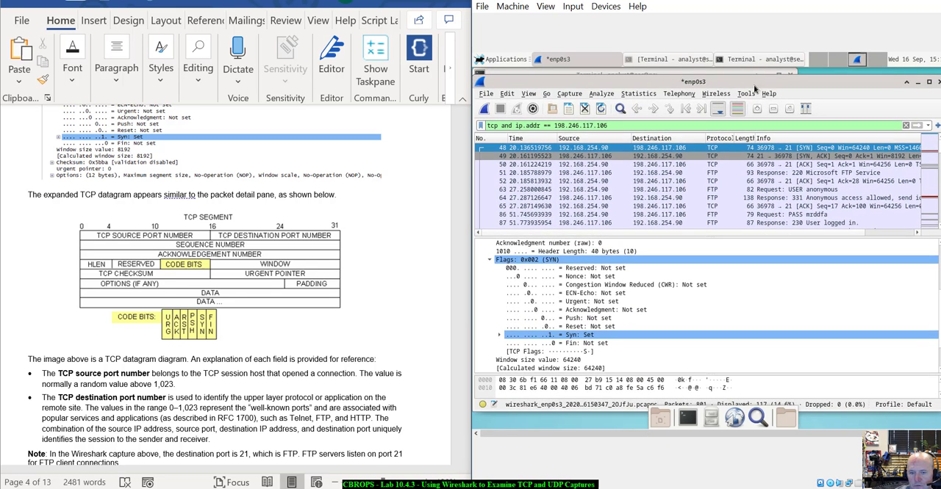
scroll(634, 360, down, 1)
scroll(643, 342, down, 1)
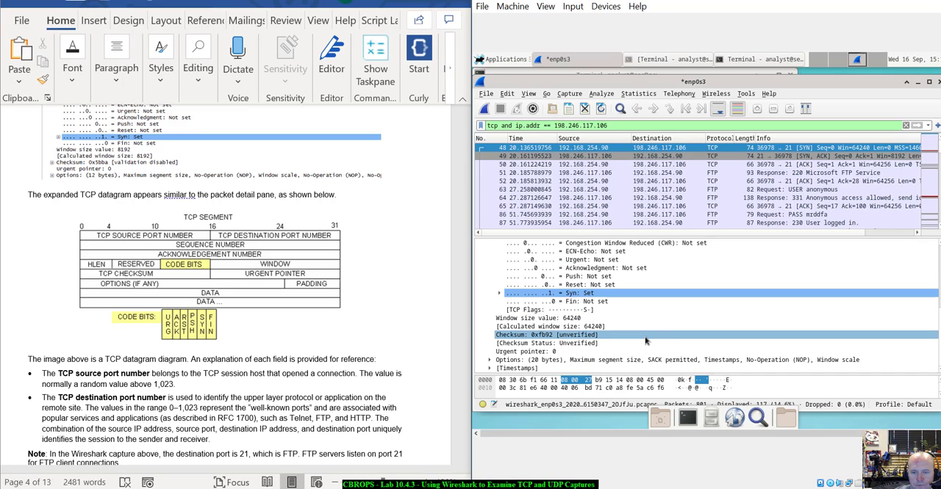
scroll(588, 343, up, 1)
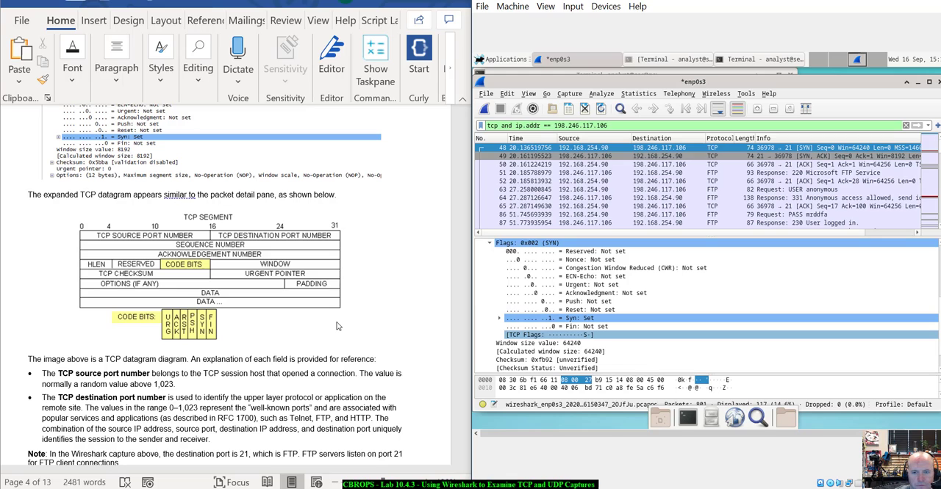
scroll(584, 281, up, 1)
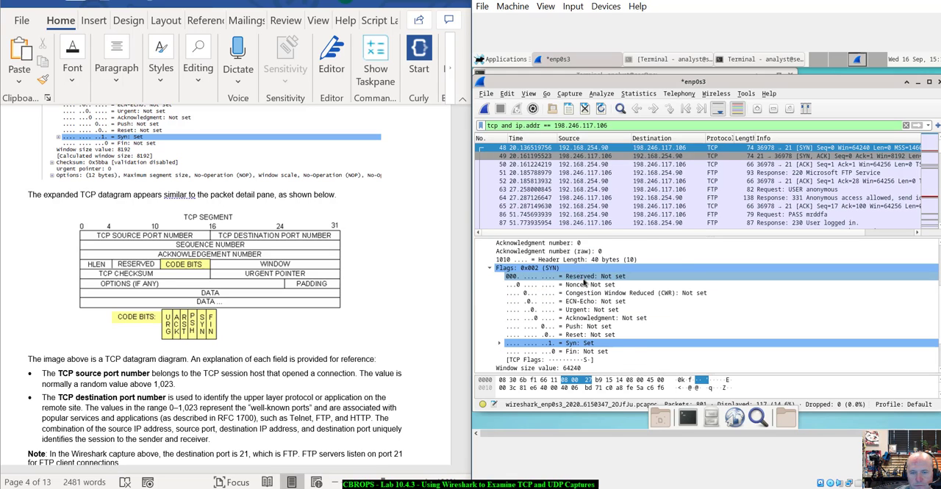
scroll(585, 281, up, 1)
scroll(154, 293, up, 1)
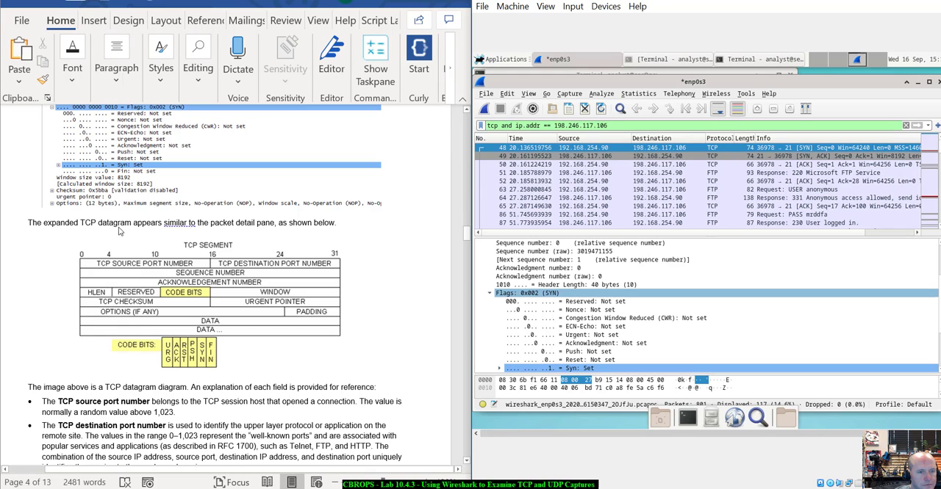
- Read the lab's TCP port explanations and highlight the Source Port field in the SYN packet's TCP header
scroll(259, 297, down, 2)
scroll(258, 298, down, 2)
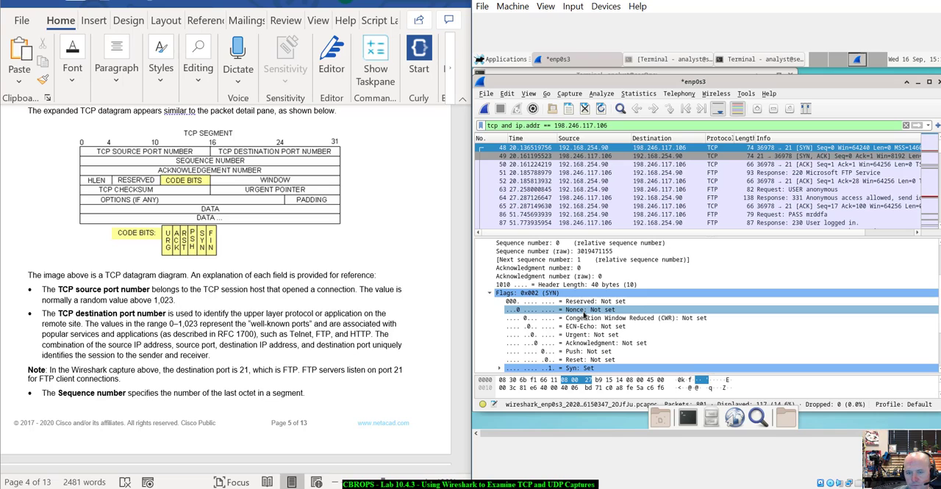
scroll(584, 315, down, 3)
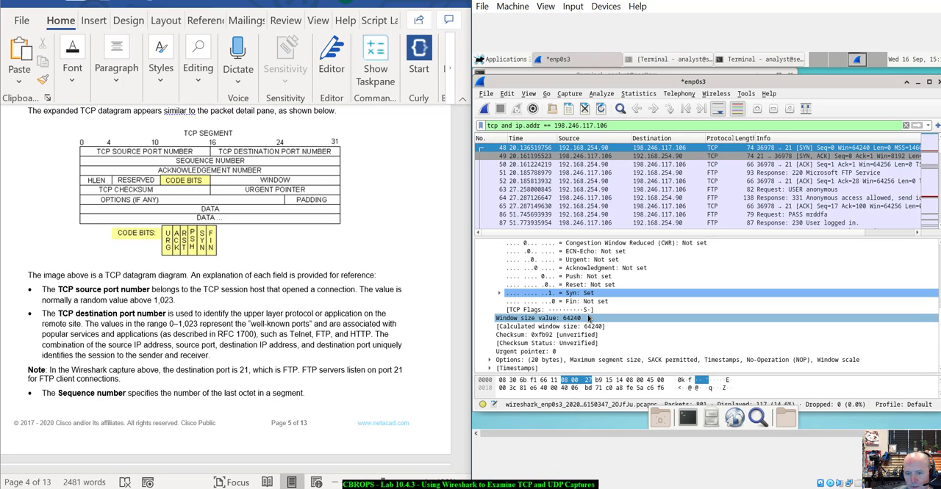
scroll(524, 285, up, 5)
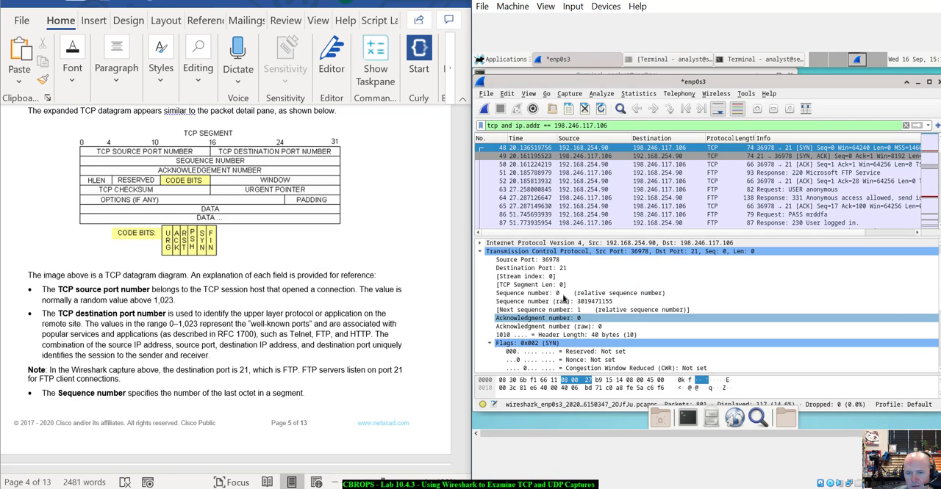
click(546, 260)
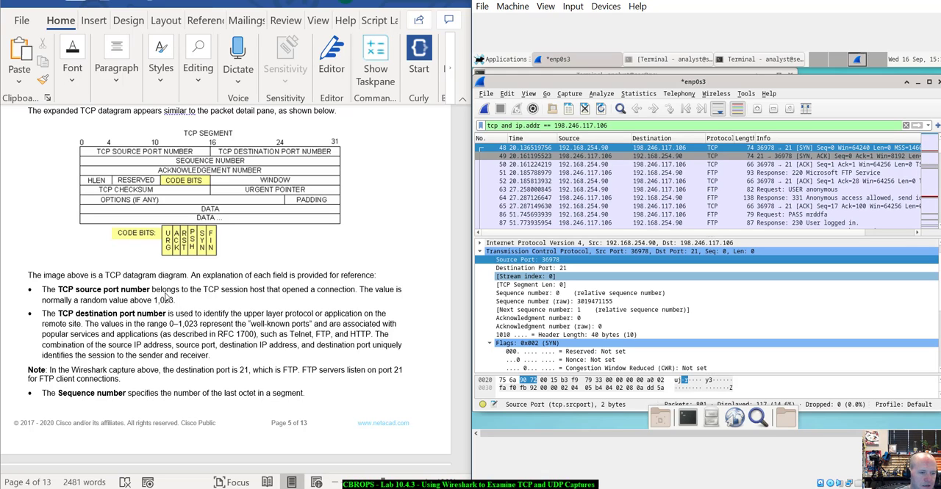
- Read the remaining TCP field explanations up to the answer table, highlighting the packet's Destination Port and Sequence number fields
scroll(190, 327, down, 3)
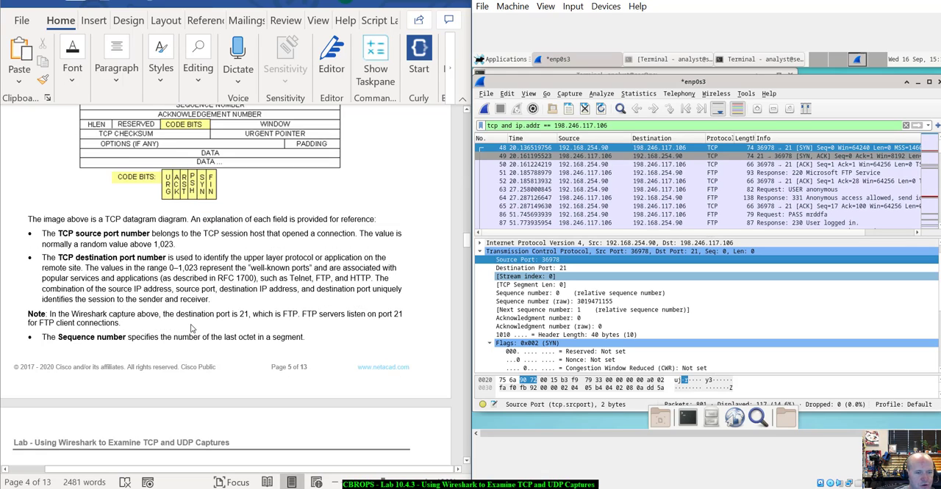
scroll(190, 327, down, 5)
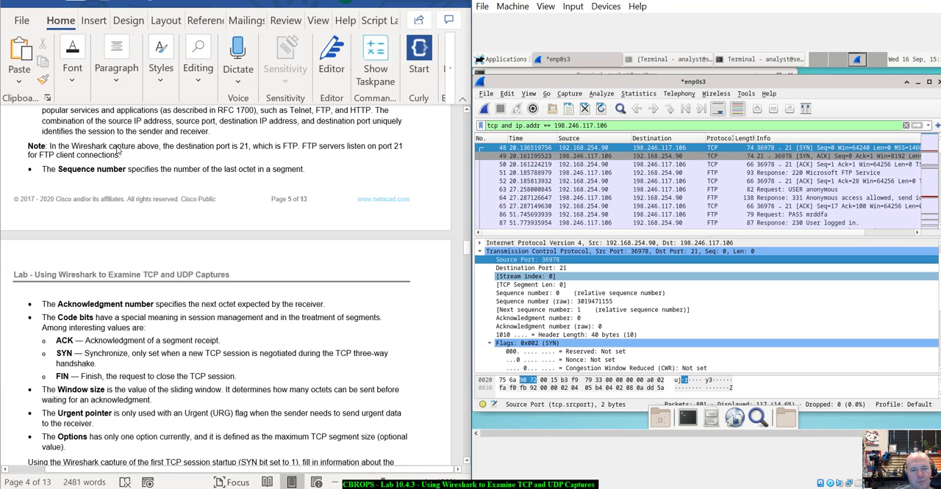
click(559, 269)
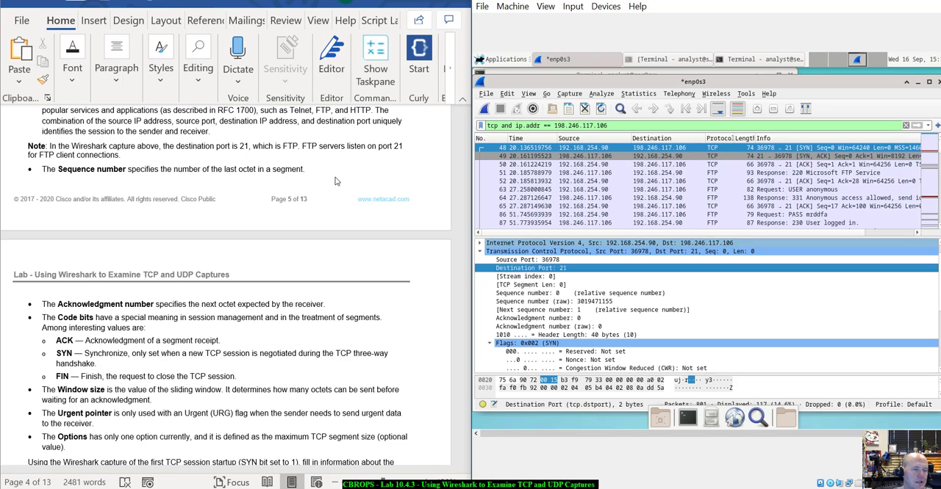
scroll(335, 180, down, 2)
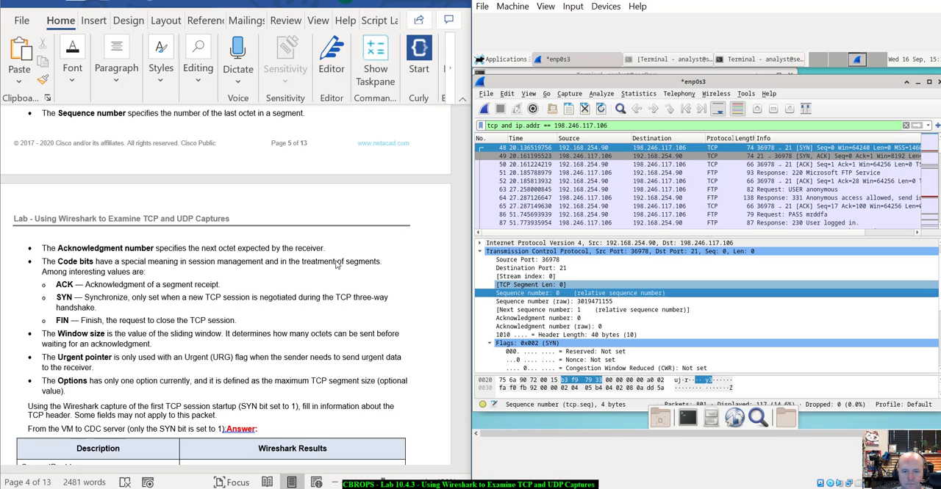
scroll(303, 279, down, 2)
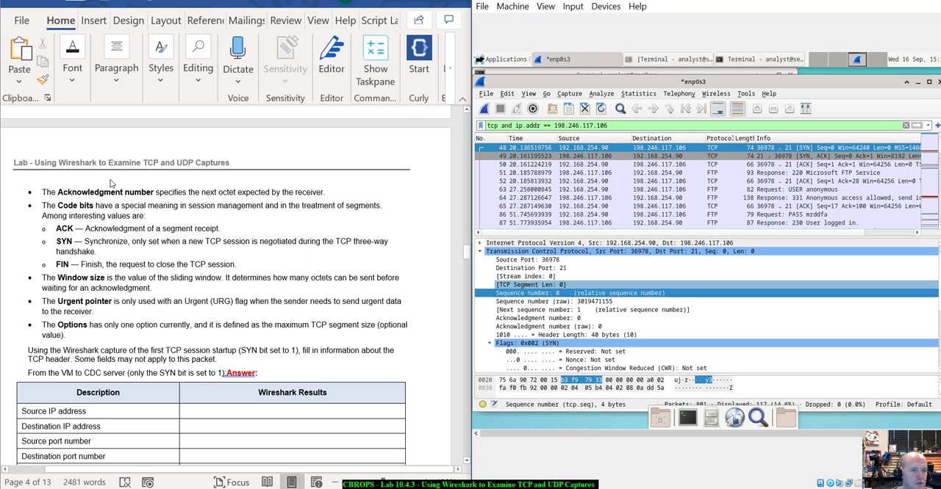
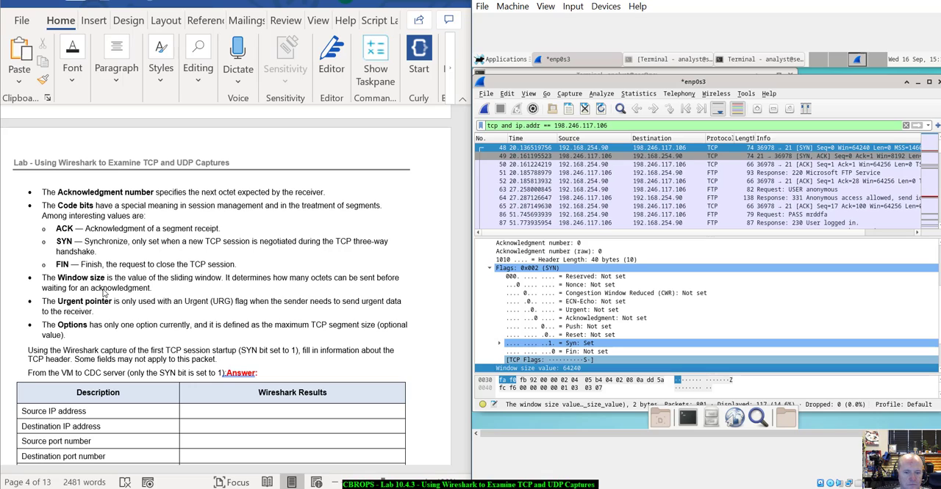
- Locate the SYN packet's window size bytes, review its Urgent pointer, and expand its TCP Options alongside the lab's field explanations
click(504, 382)
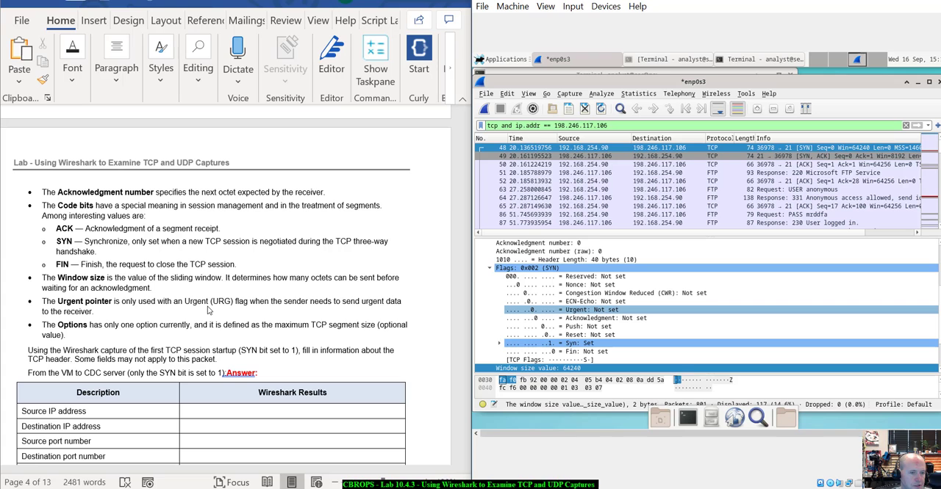
scroll(208, 310, down, 3)
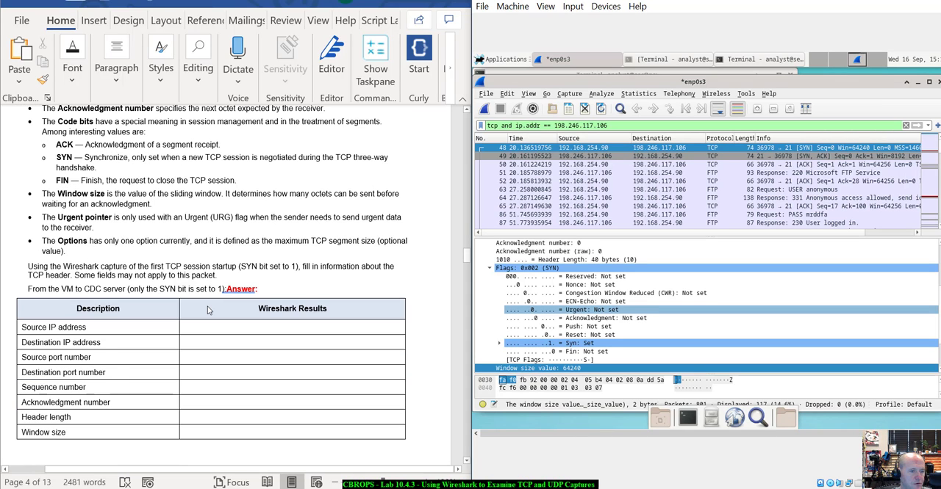
scroll(207, 311, down, 2)
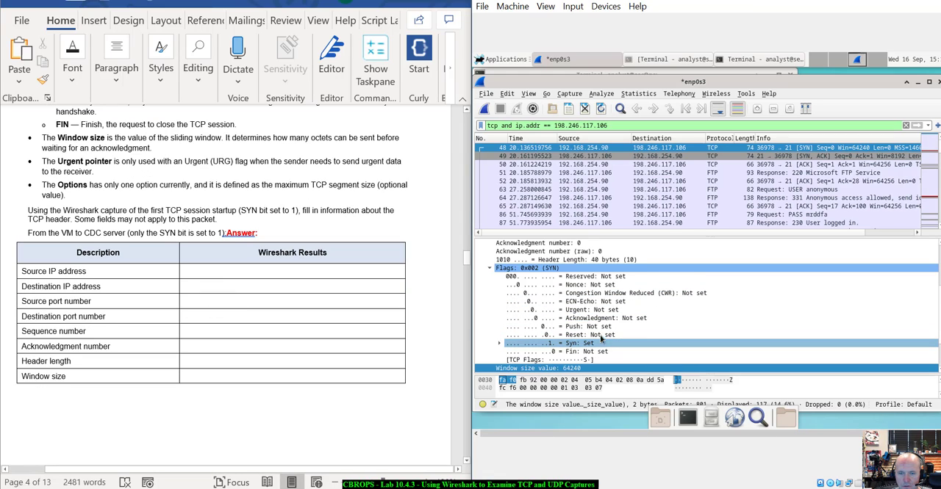
scroll(597, 335, down, 2)
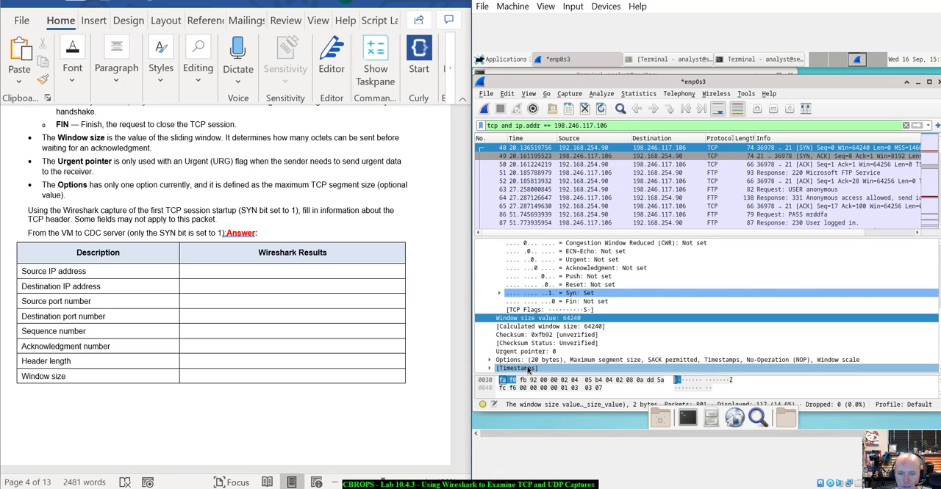
click(490, 360)
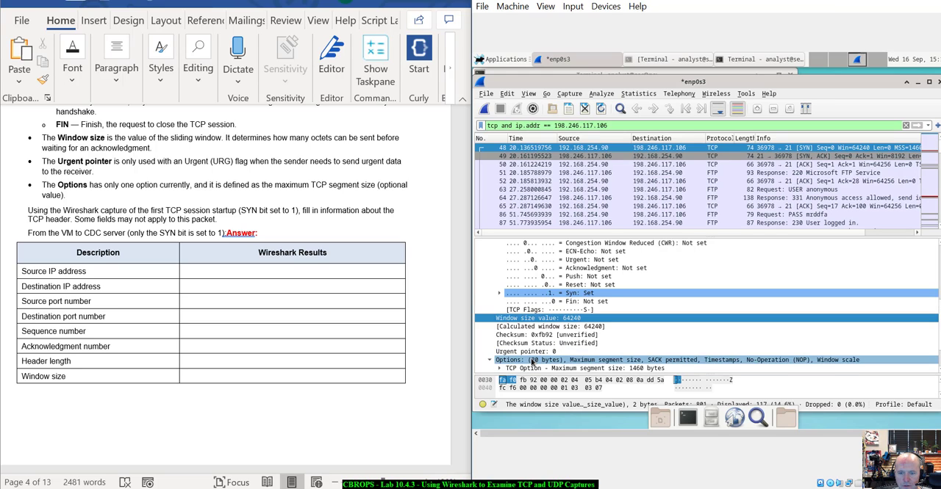
scroll(532, 362, down, 2)
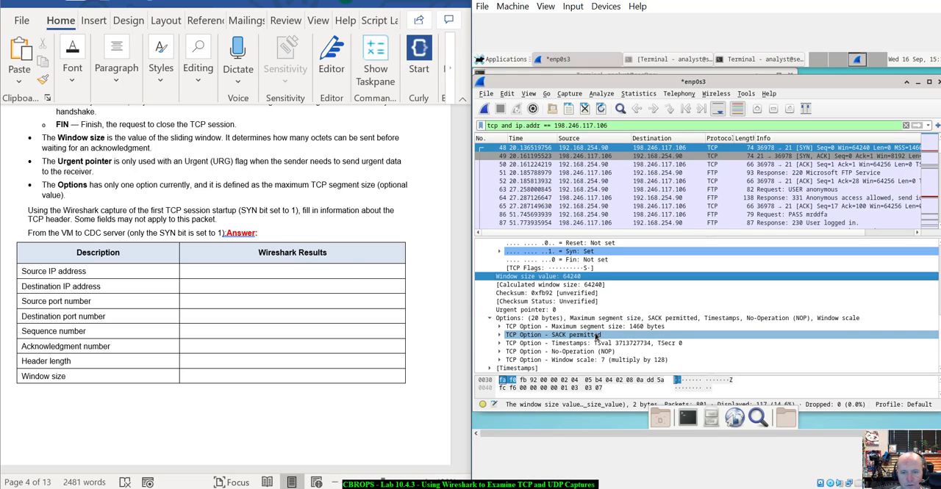
scroll(581, 295, up, 1)
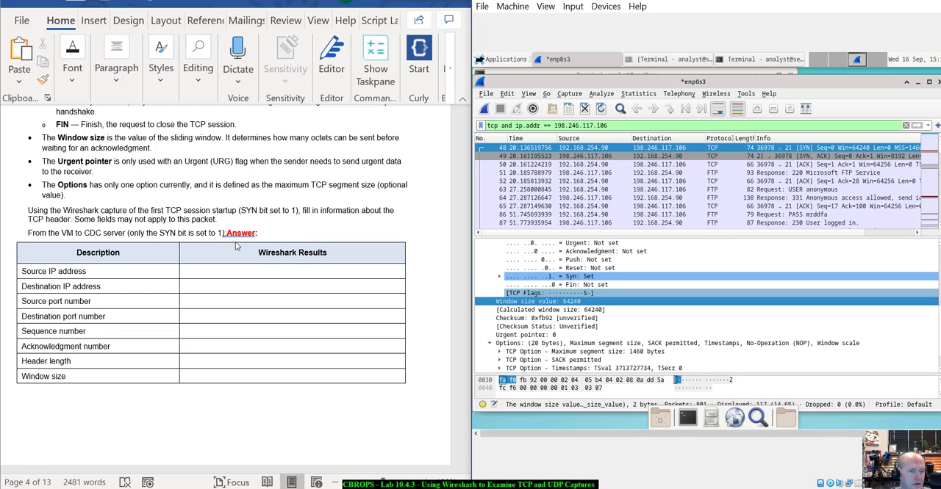
- Select the server's SYN, ACK packet 49 and compare its flags with the lab's second capture and SYN-ACK answer table
scroll(235, 248, down, 2)
scroll(259, 248, down, 10)
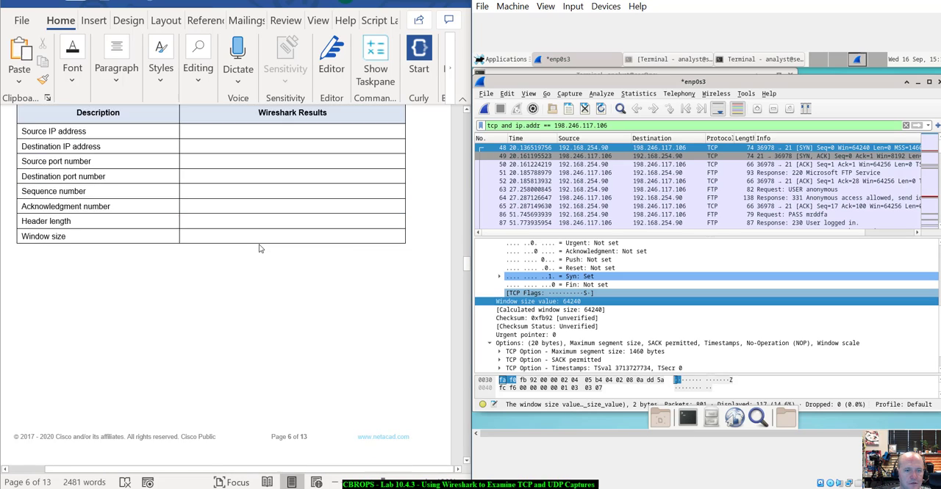
scroll(259, 248, down, 2)
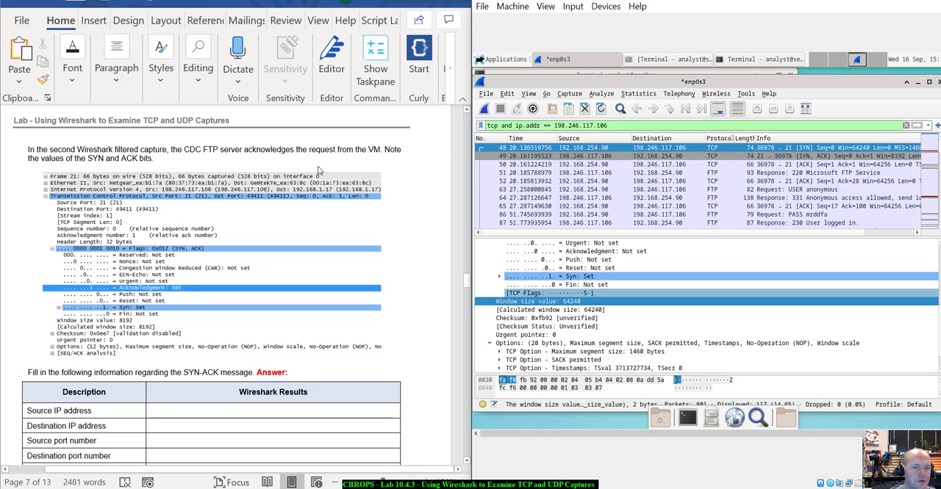
click(599, 159)
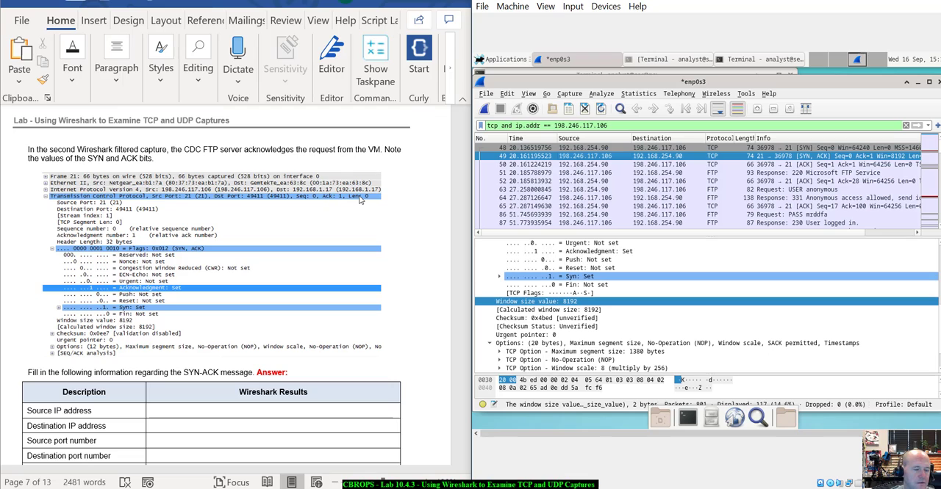
scroll(386, 222, down, 1)
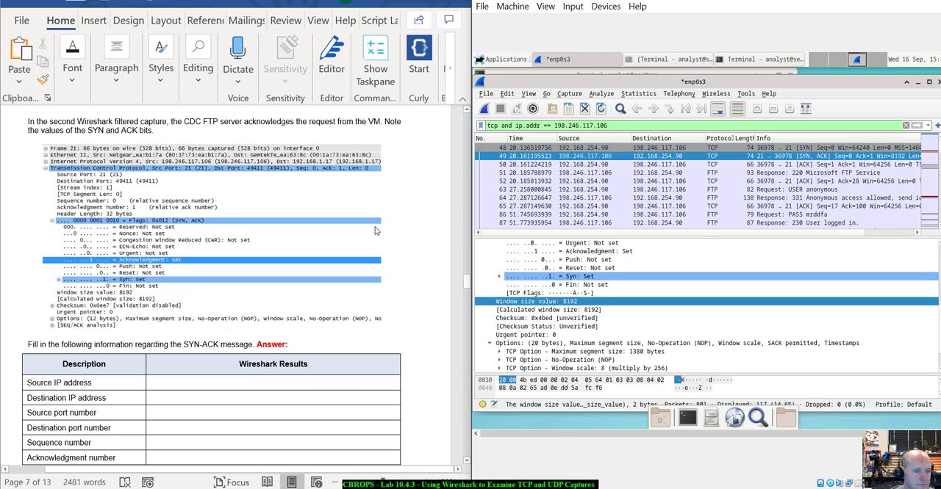
scroll(262, 275, down, 2)
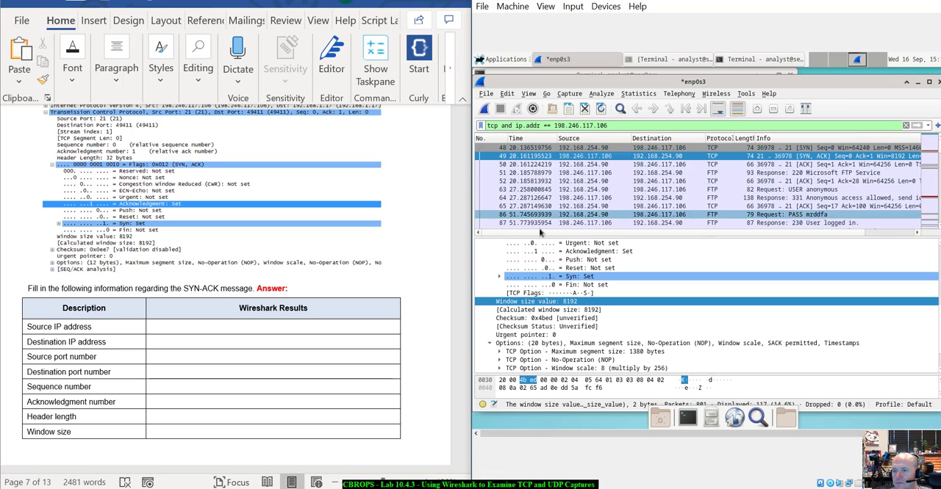
scroll(278, 298, down, 6)
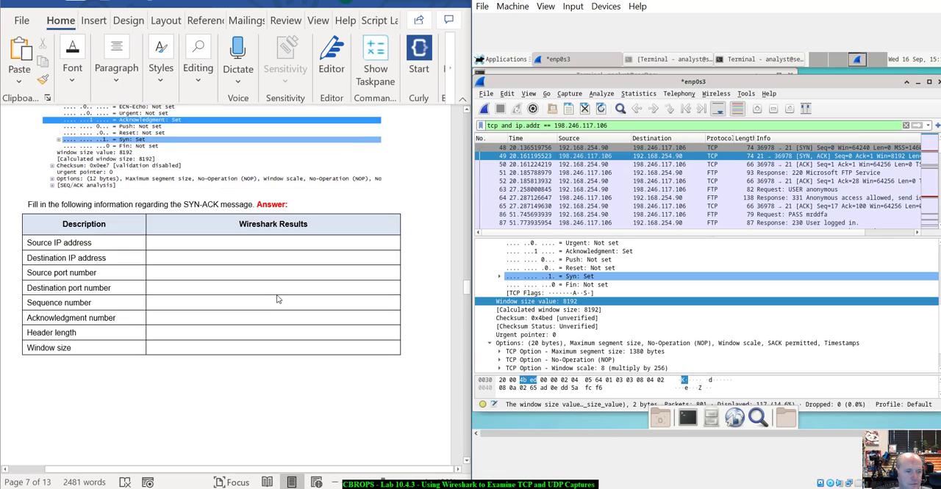
- Select ACK packet 50 and check its flags and sequence number against the lab's final handshake capture and ACK answer table
scroll(278, 300, down, 8)
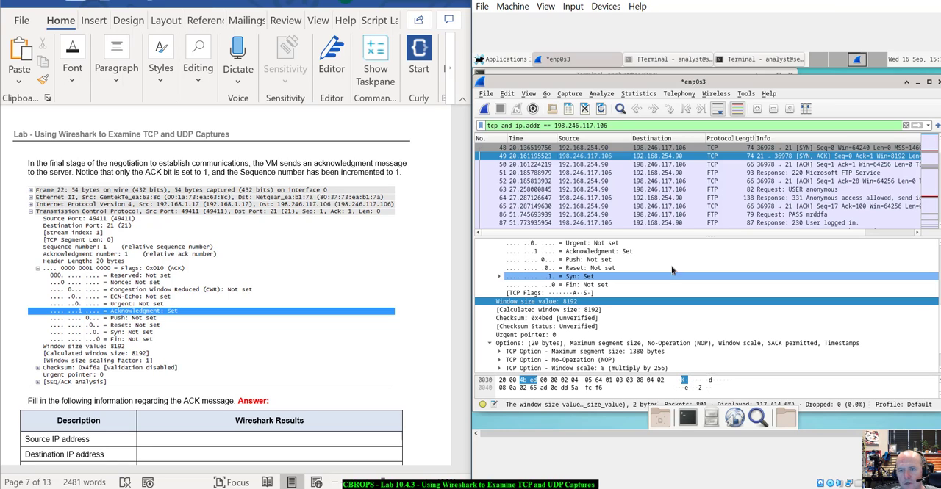
click(699, 166)
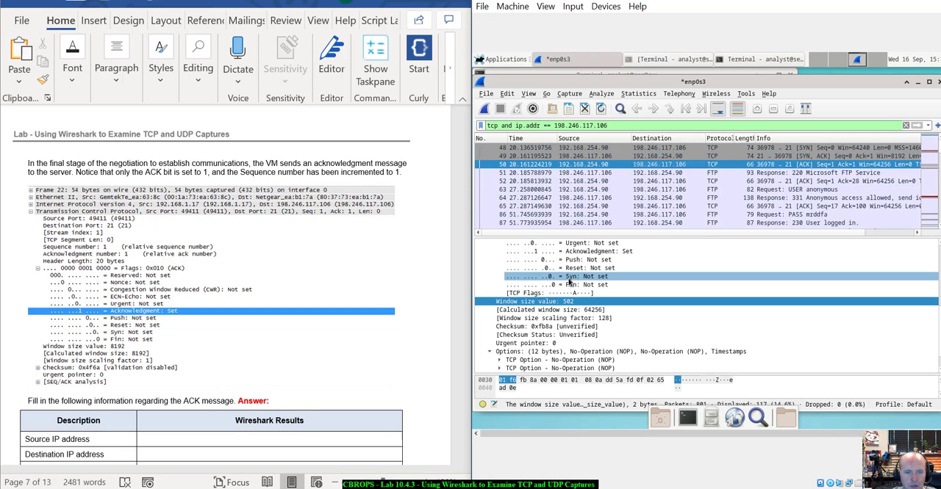
scroll(580, 286, up, 2)
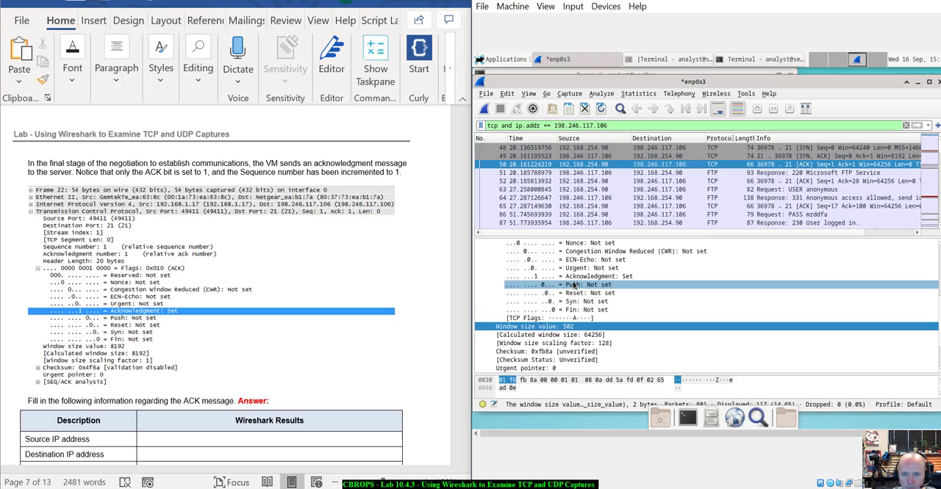
scroll(606, 295, up, 3)
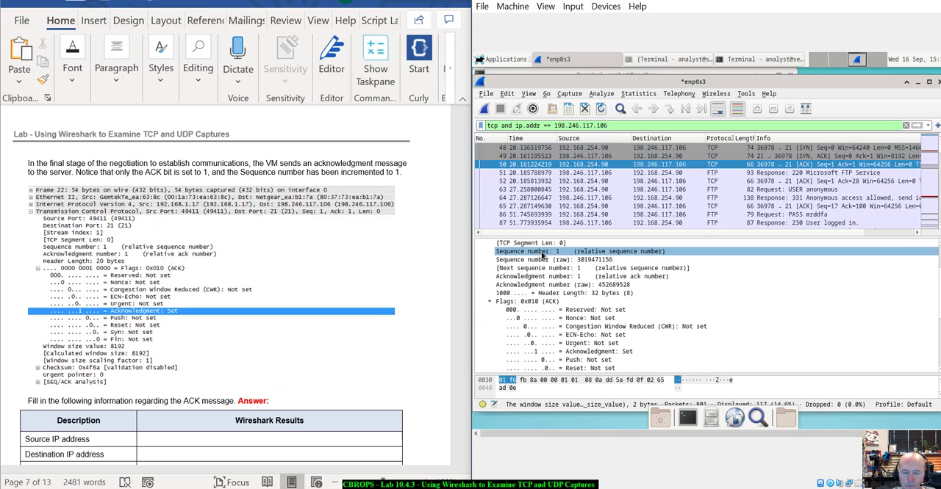
scroll(361, 343, down, 2)
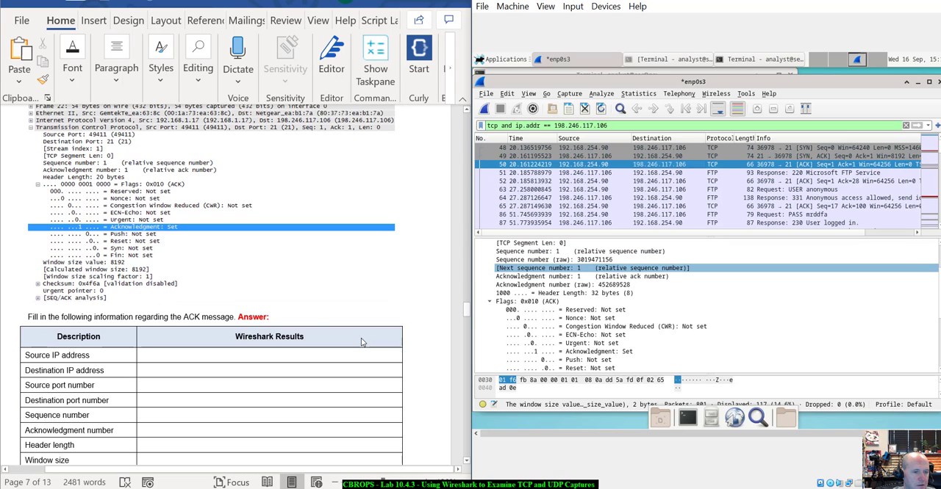
scroll(101, 312, down, 2)
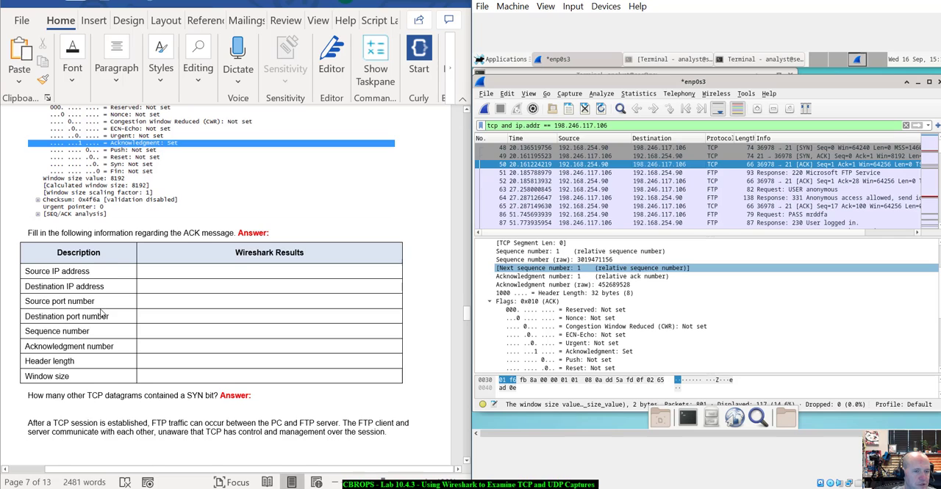
- Look through the filtered packet list for other TCP datagrams containing a SYN bit, as the lab question asks
scroll(269, 337, down, 4)
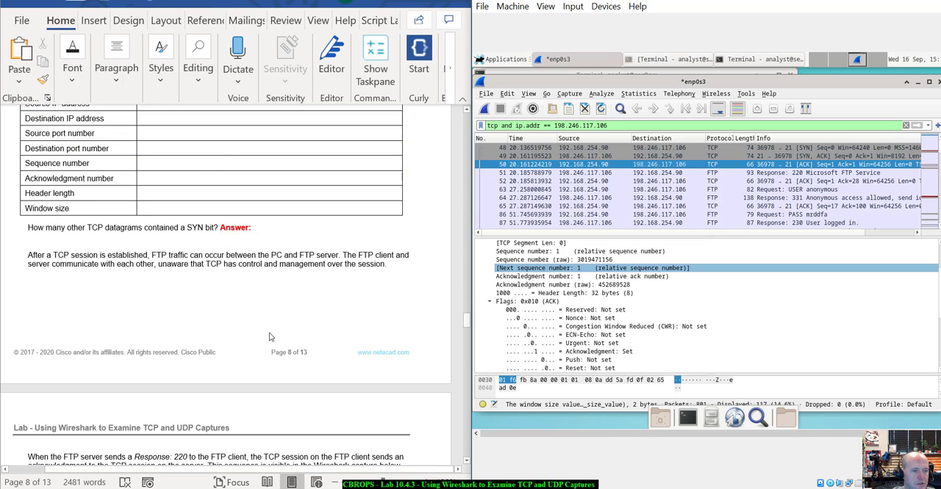
scroll(269, 337, down, 2)
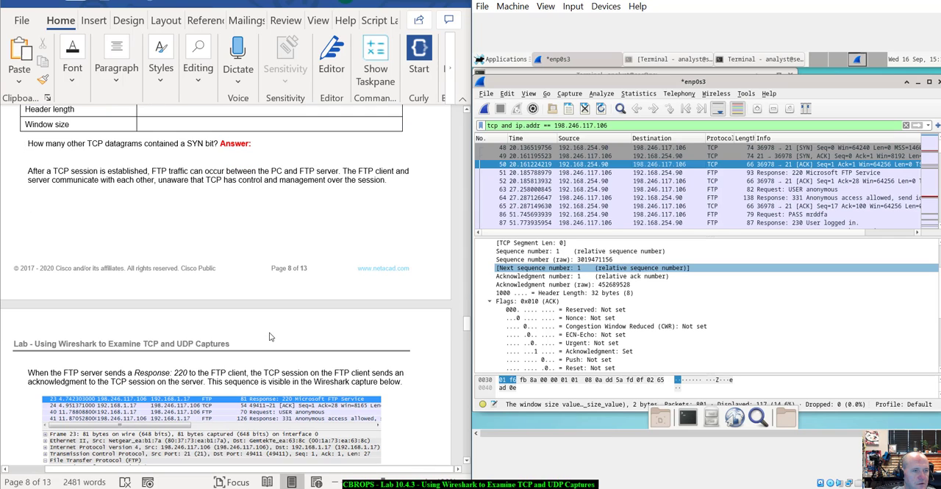
scroll(52, 149, up, 1)
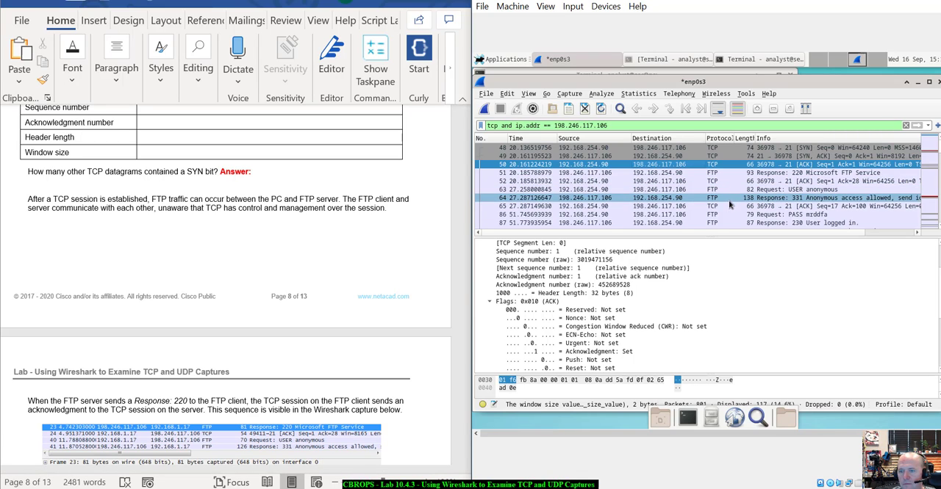
scroll(727, 203, down, 2)
scroll(730, 200, down, 3)
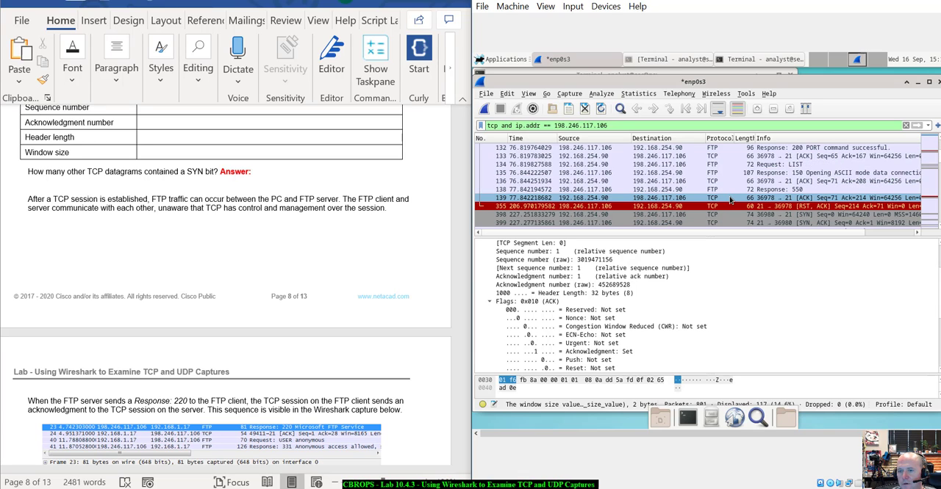
scroll(729, 200, down, 1)
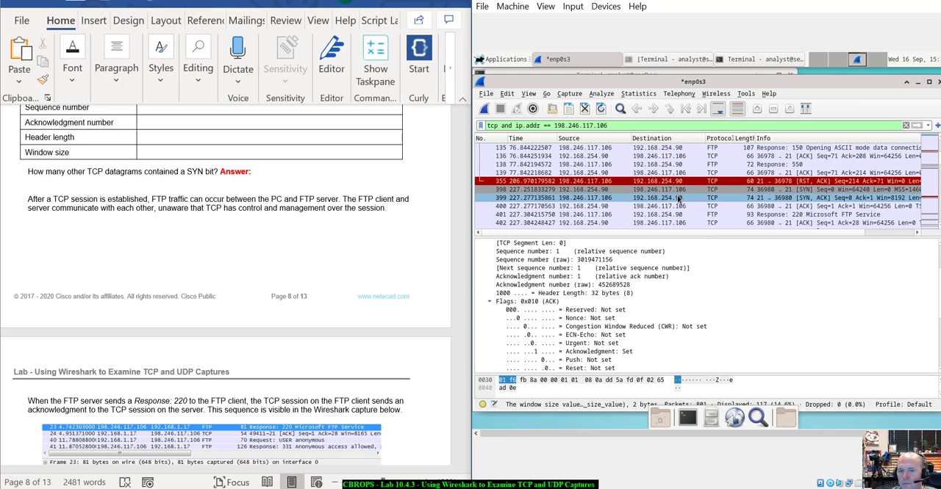
scroll(679, 200, up, 2)
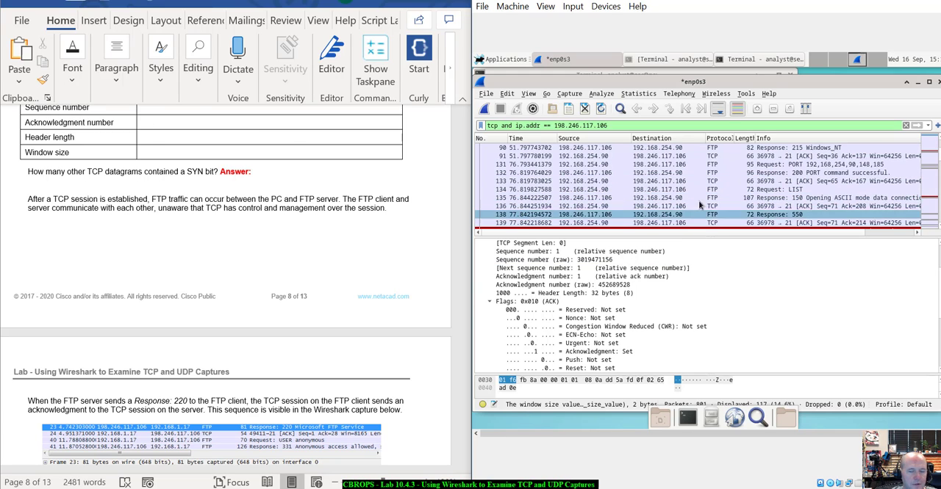
scroll(711, 190, down, 10)
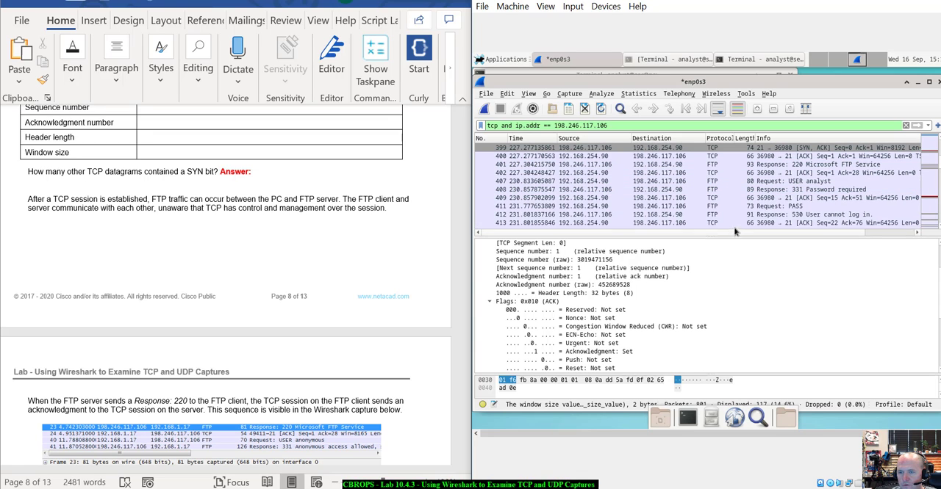
scroll(744, 214, down, 5)
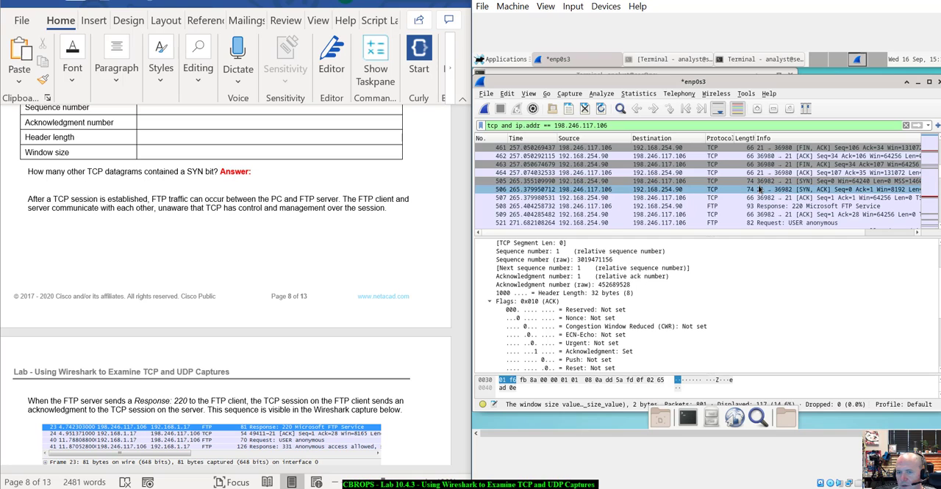
scroll(758, 189, up, 2)
scroll(759, 189, down, 2)
scroll(759, 190, down, 2)
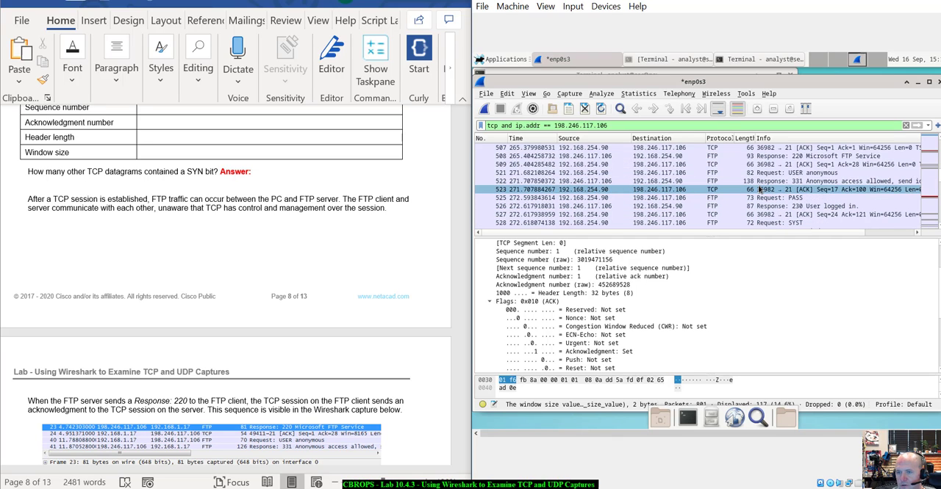
scroll(759, 189, up, 2)
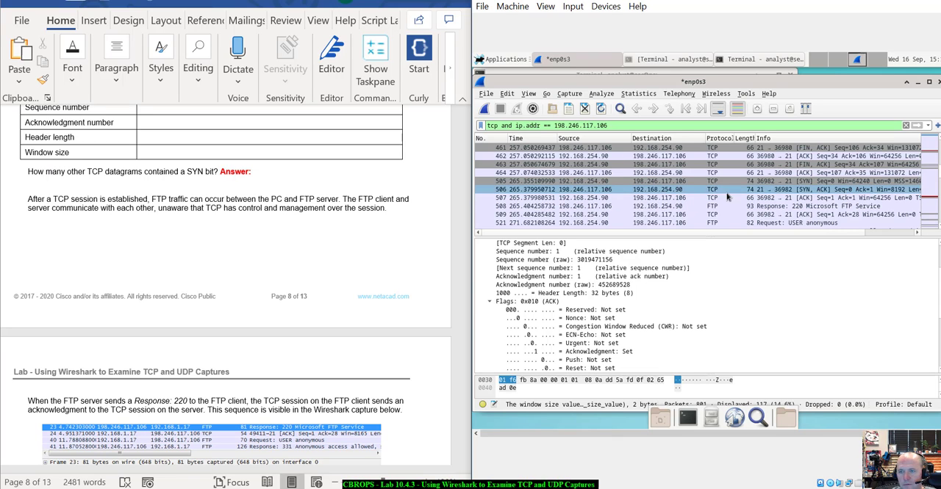
scroll(729, 192, up, 1)
scroll(763, 192, down, 4)
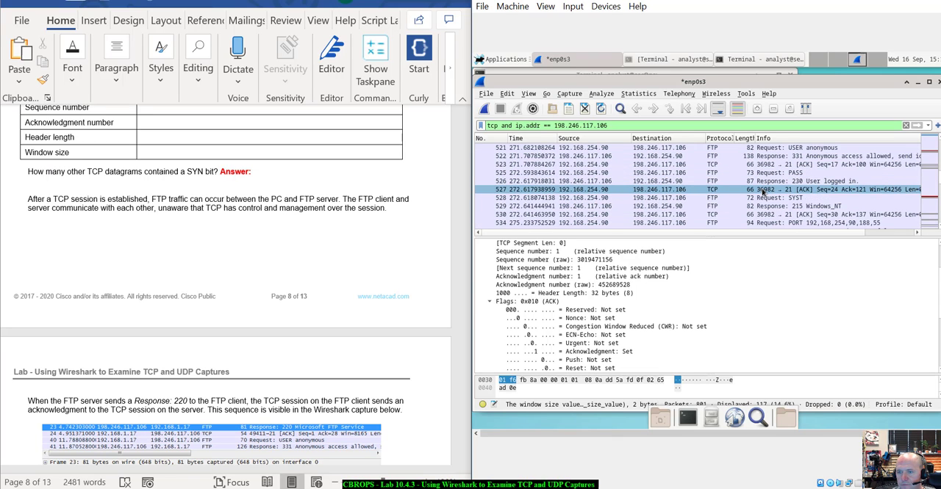
scroll(812, 195, down, 5)
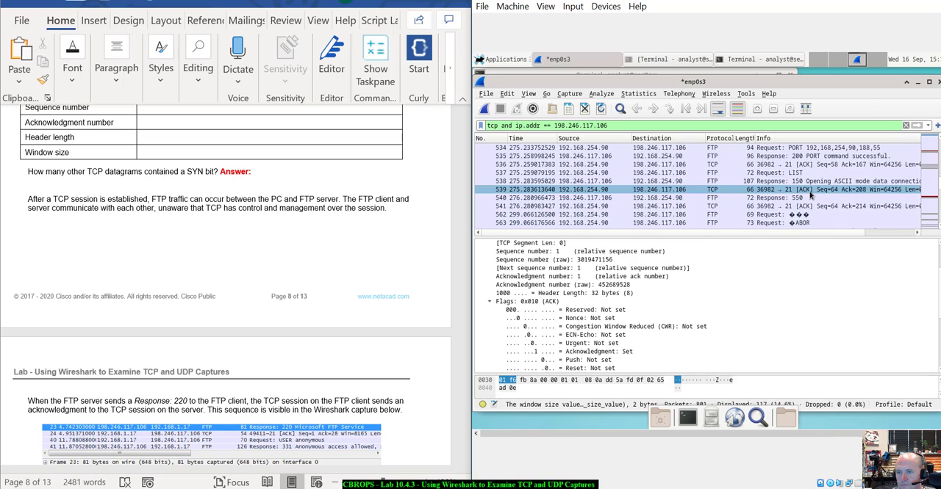
scroll(811, 195, down, 2)
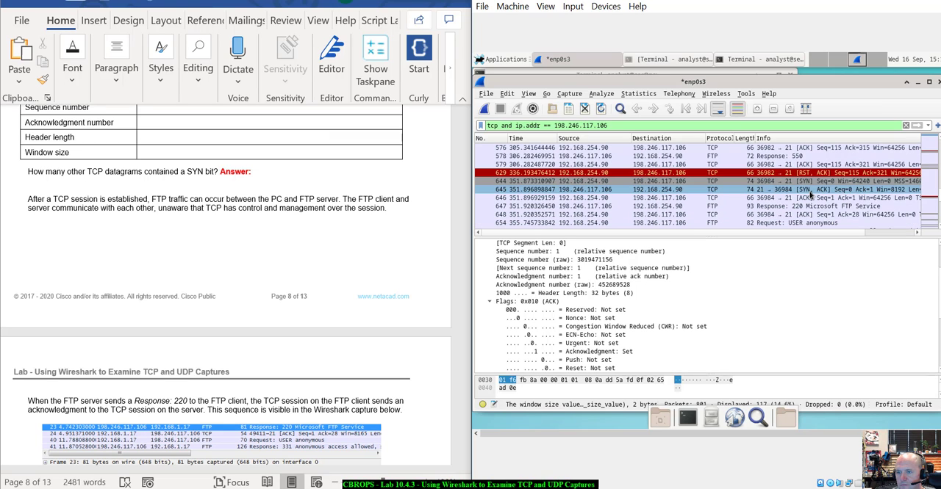
scroll(812, 195, up, 7)
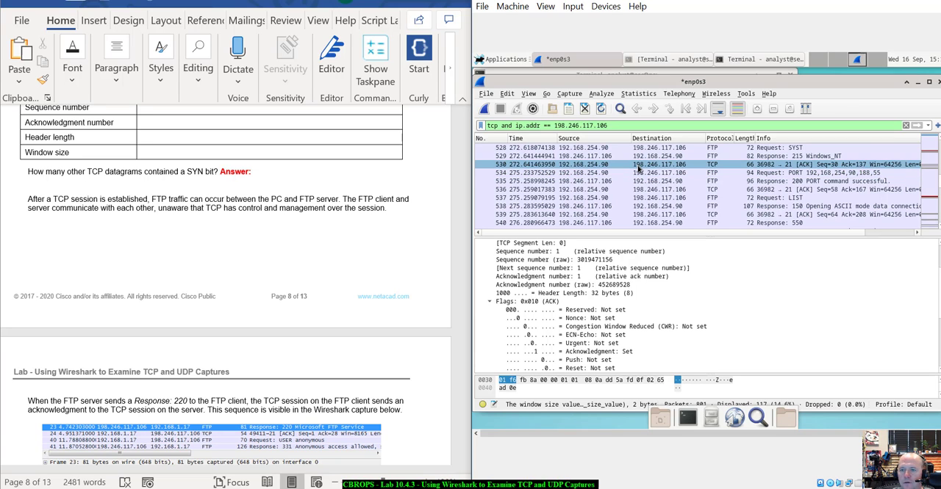
scroll(707, 160, up, 1)
scroll(707, 160, up, 10)
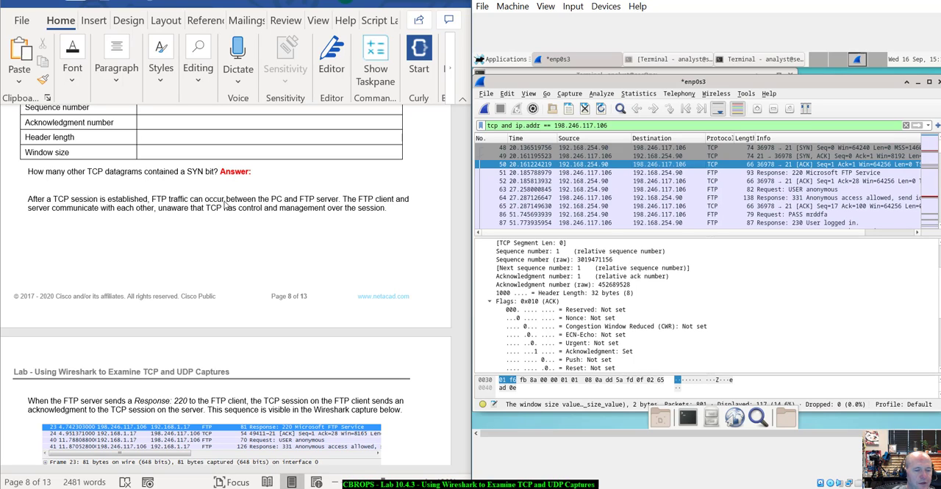
- Read the lab's explanations of the FTP Response 220 acknowledgment and the FTP session termination sequence
scroll(333, 232, down, 5)
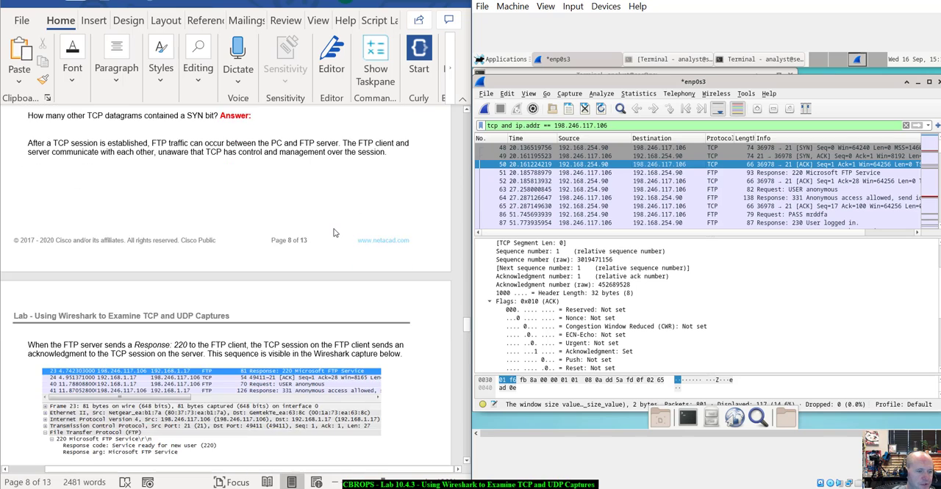
scroll(334, 232, down, 2)
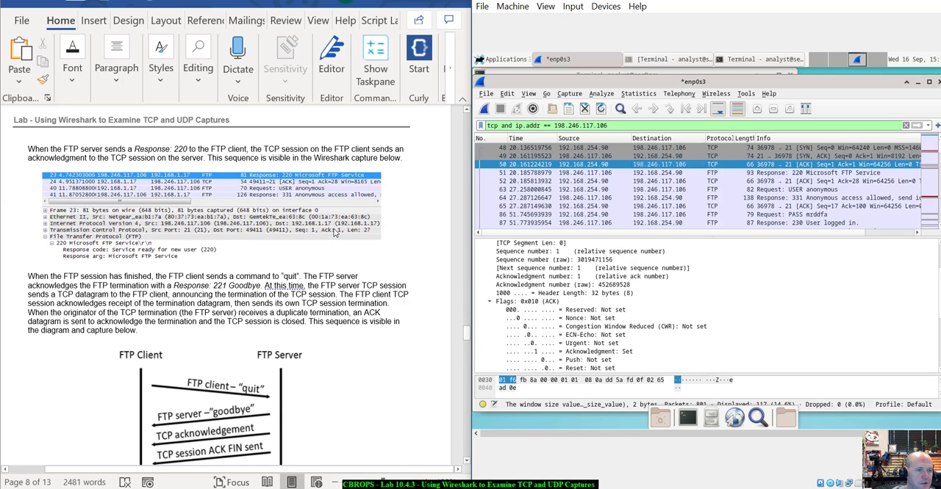
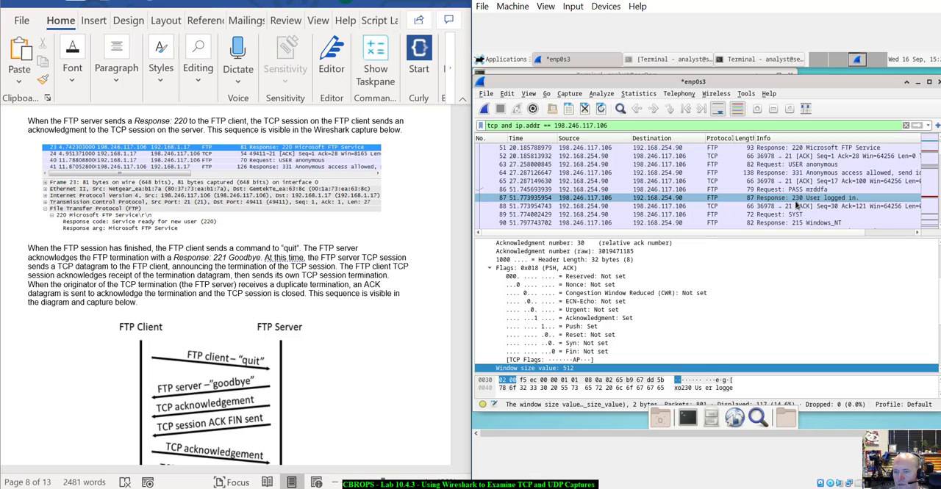
- Look through the filtered packet list for the FTP session's responses and acknowledgments, comparing them with the lab's Response 220 capture
scroll(795, 206, down, 1)
click(794, 202)
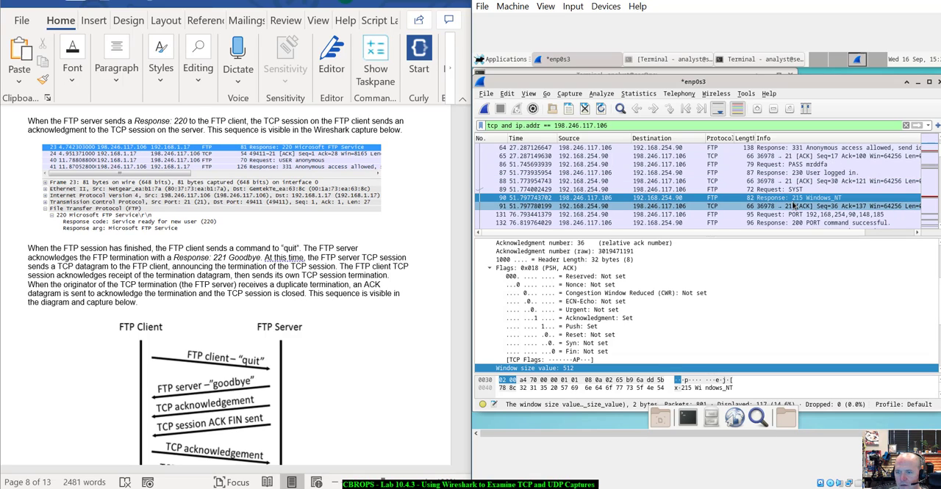
scroll(790, 211, down, 3)
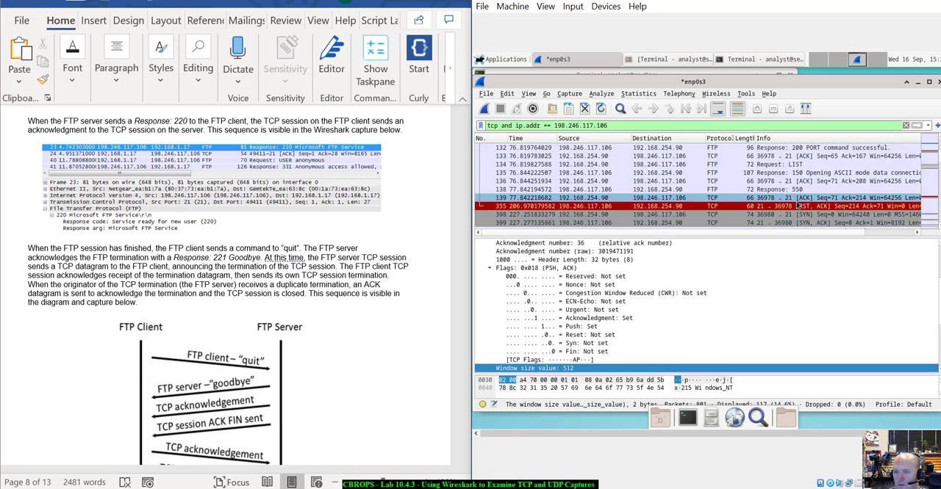
scroll(797, 206, up, 5)
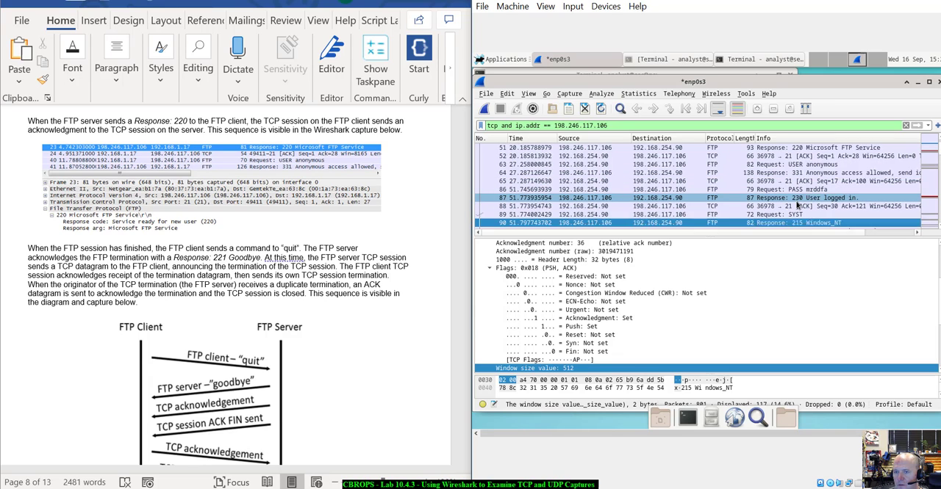
scroll(798, 206, up, 1)
scroll(294, 268, down, 1)
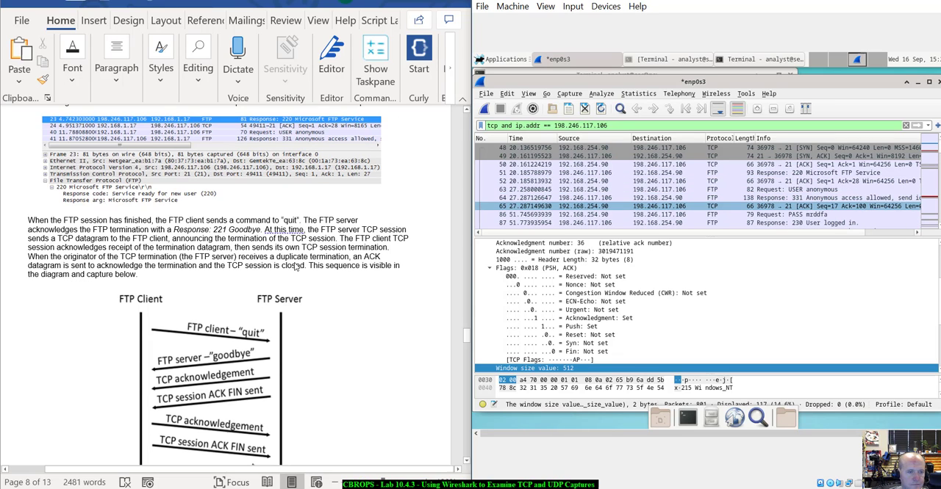
scroll(296, 268, up, 1)
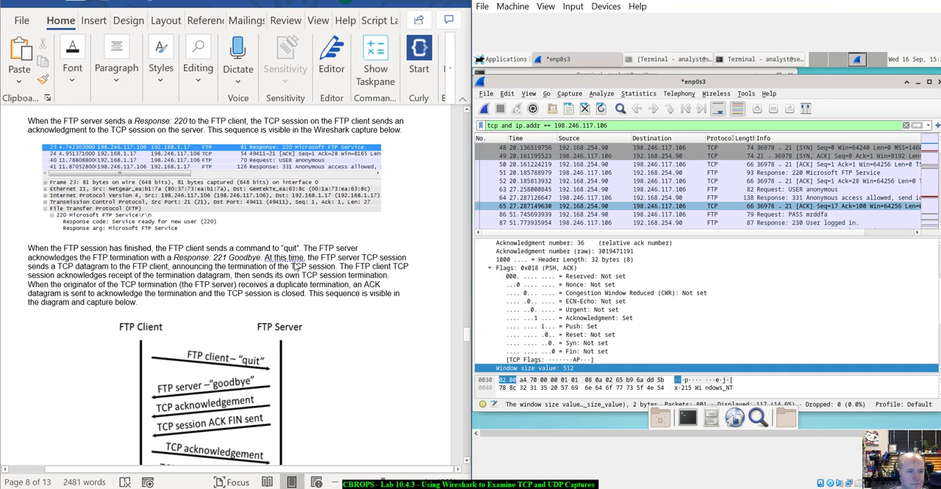
scroll(296, 267, up, 2)
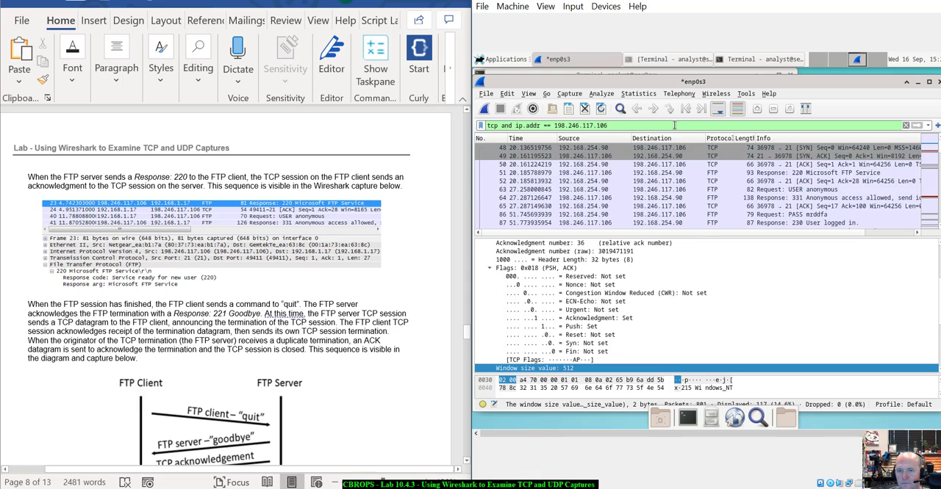
- Find the next FTP session after the reset and select its Response: 220 Microsoft FTP Service packet
click(817, 208)
scroll(818, 211, down, 10)
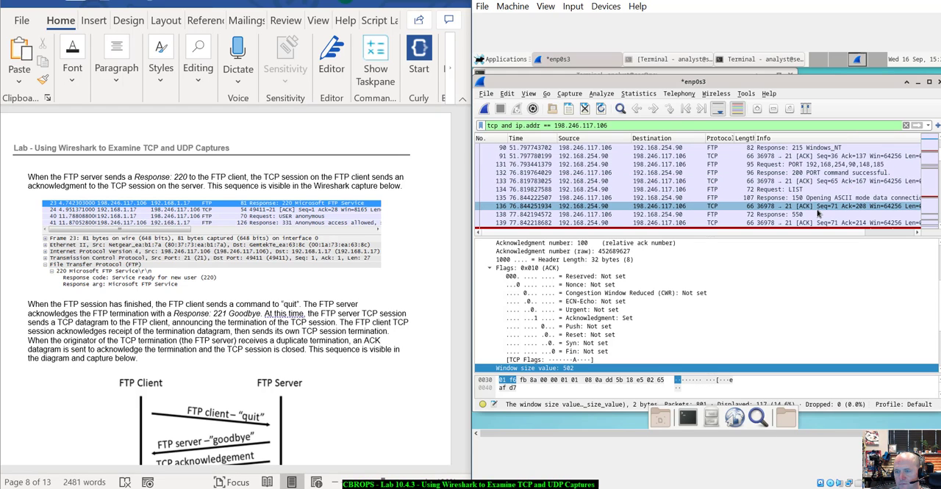
scroll(817, 212, down, 2)
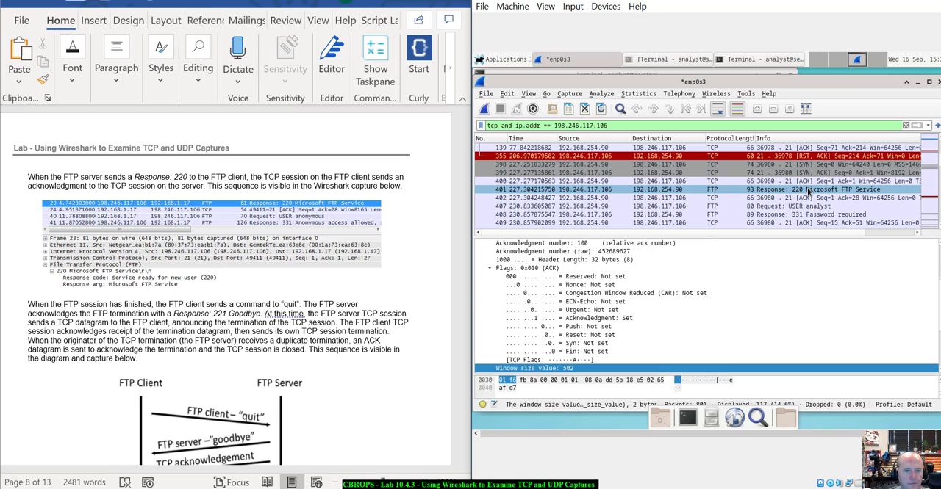
click(804, 193)
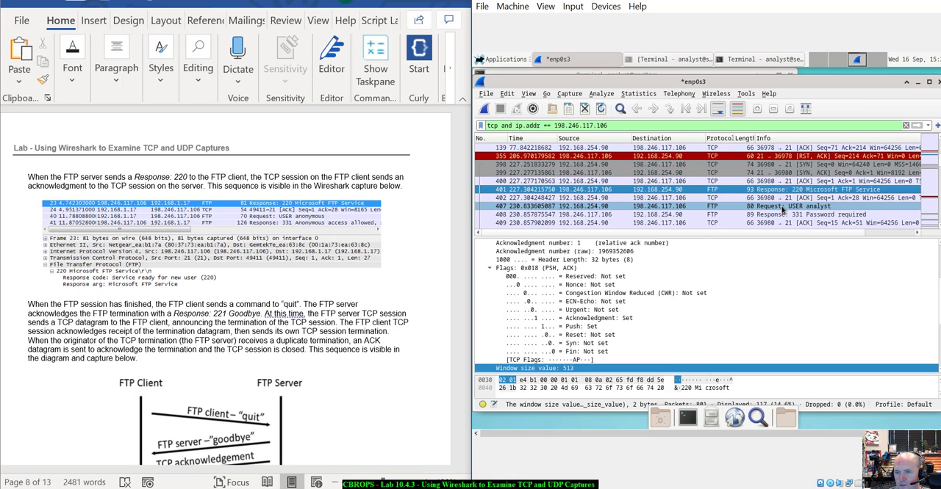
- Follow that FTP session to its end and select the server's Response: 221 Goodbye packet
scroll(784, 209, down, 2)
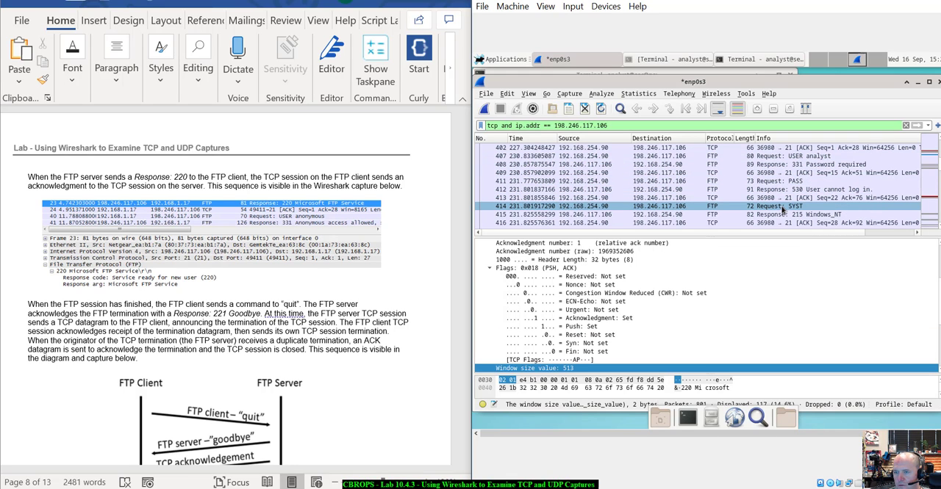
scroll(783, 209, down, 2)
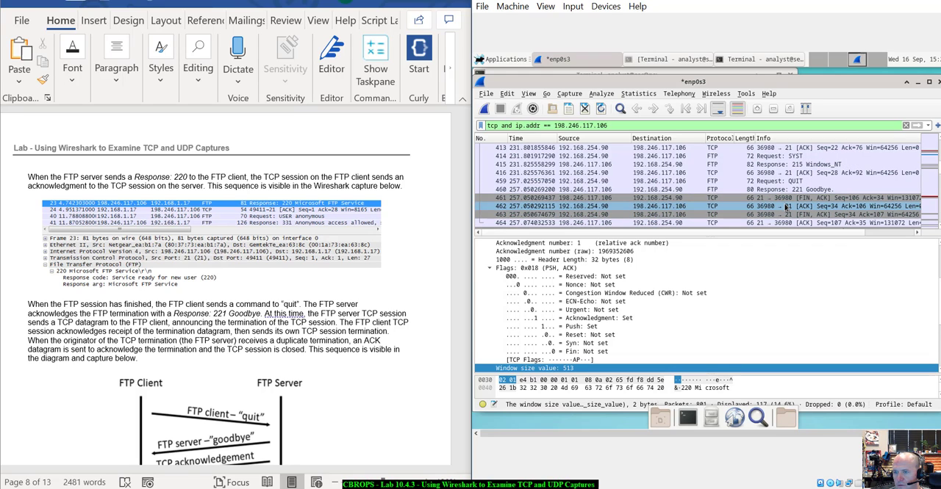
scroll(785, 209, down, 1)
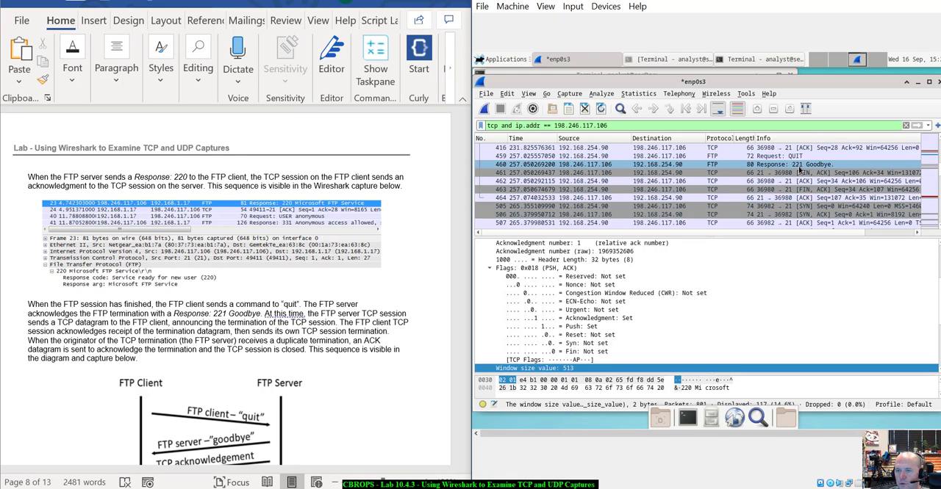
click(786, 165)
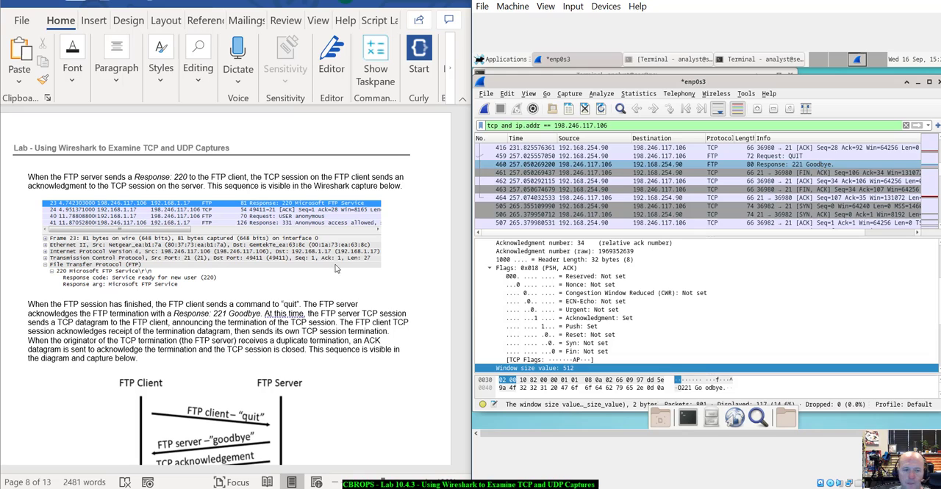
- Read the lab's FTP filtering instructions and replace the packet display filter with ftp
scroll(171, 273, down, 15)
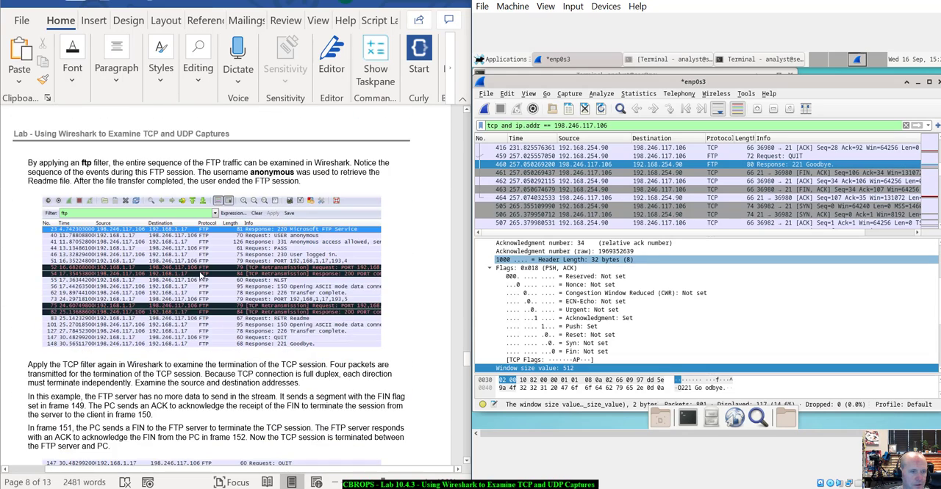
scroll(202, 274, down, 2)
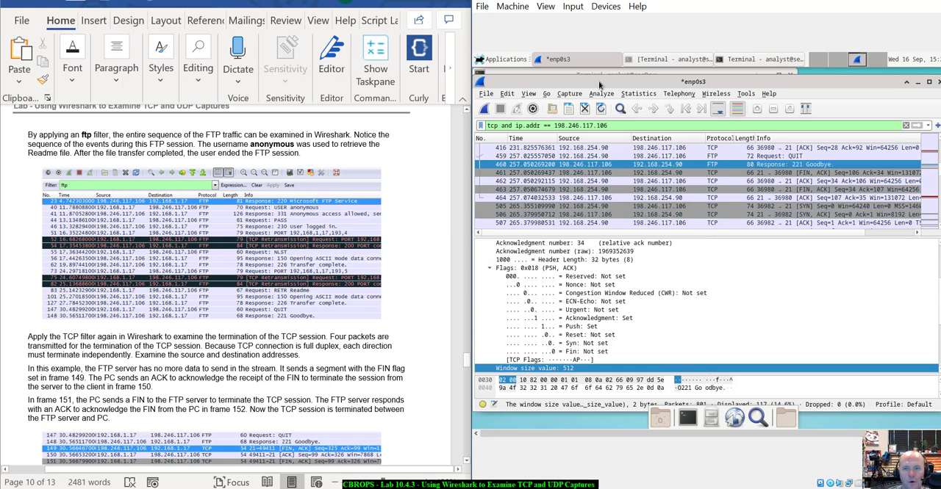
double_click(588, 125)
triple_click(586, 126)
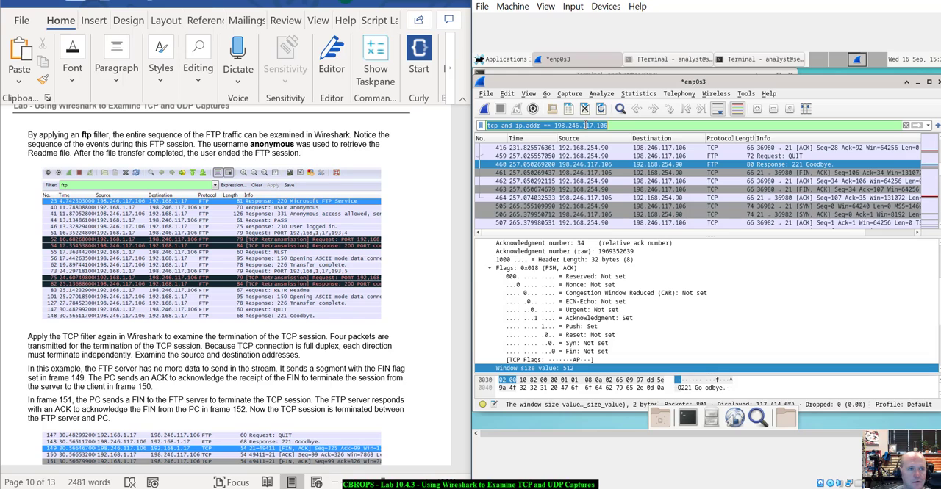
text(ftp)
key(Return)
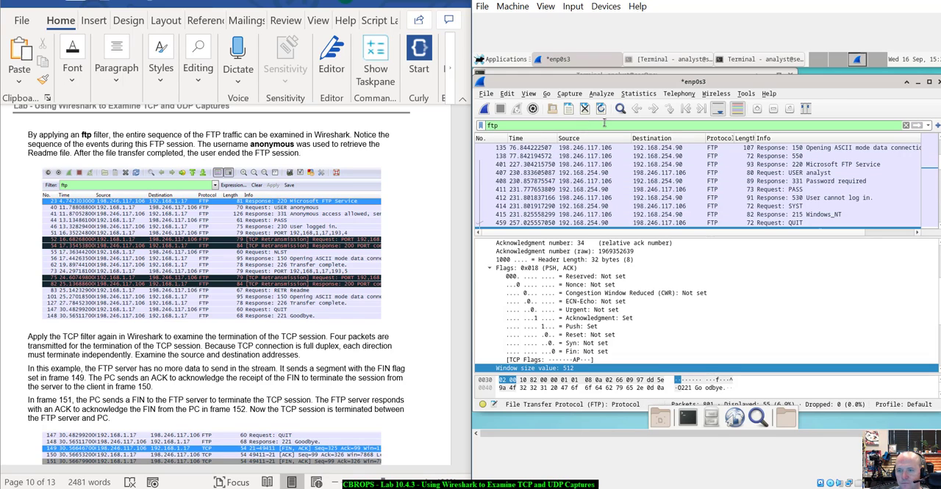
- Review the sequence of FTP requests and responses, including the analyst login attempt, the anonymous login and the Goodbye response
click(833, 149)
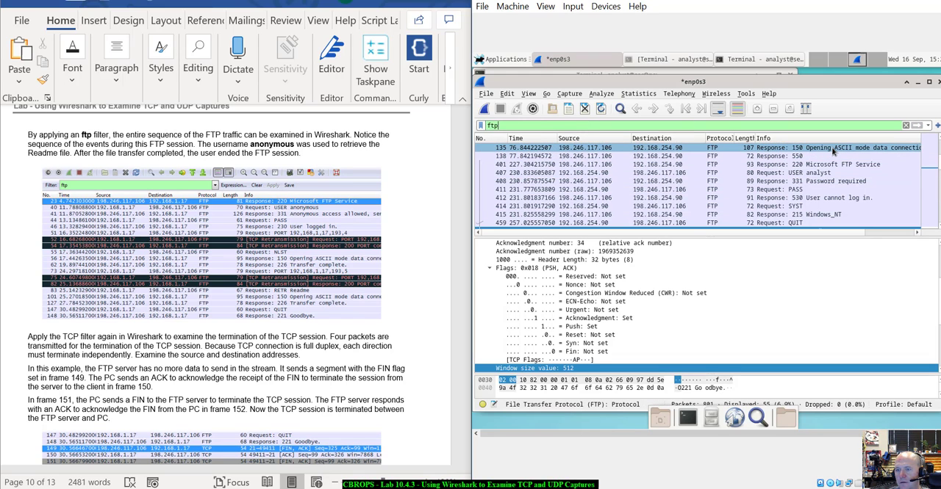
click(817, 166)
click(798, 190)
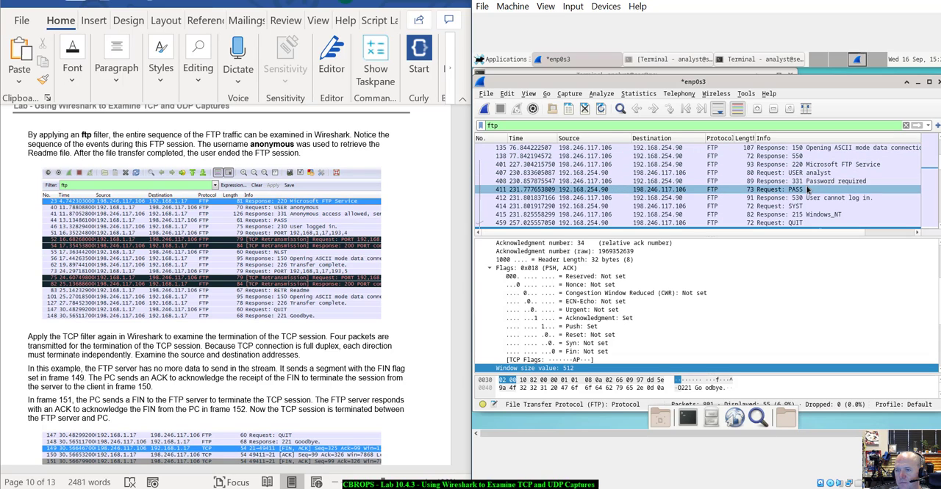
click(801, 199)
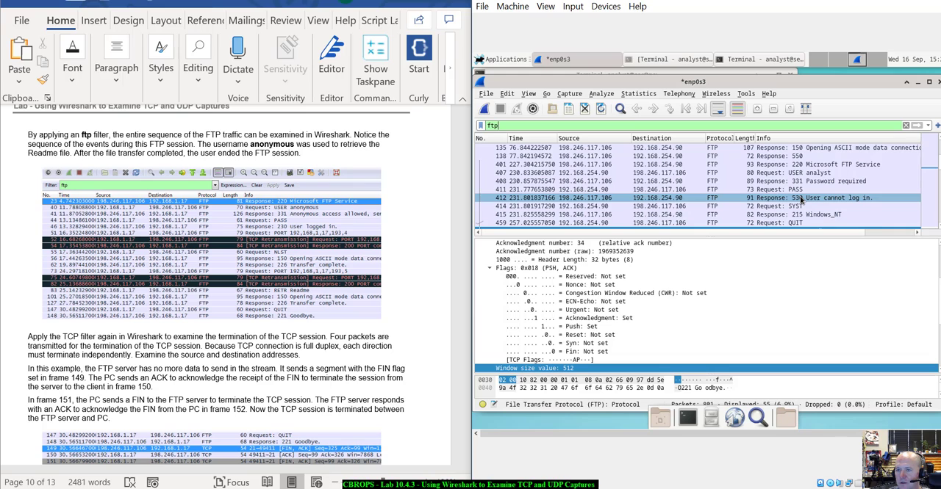
click(795, 207)
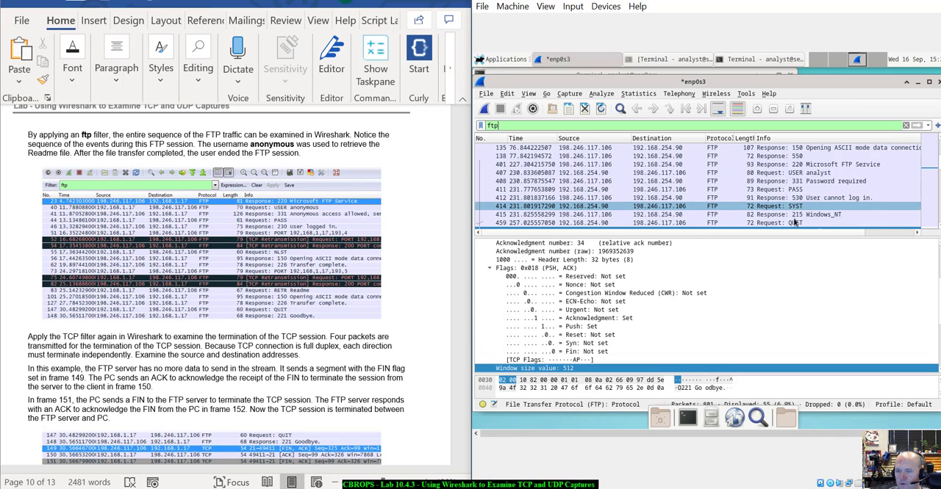
scroll(812, 193, down, 8)
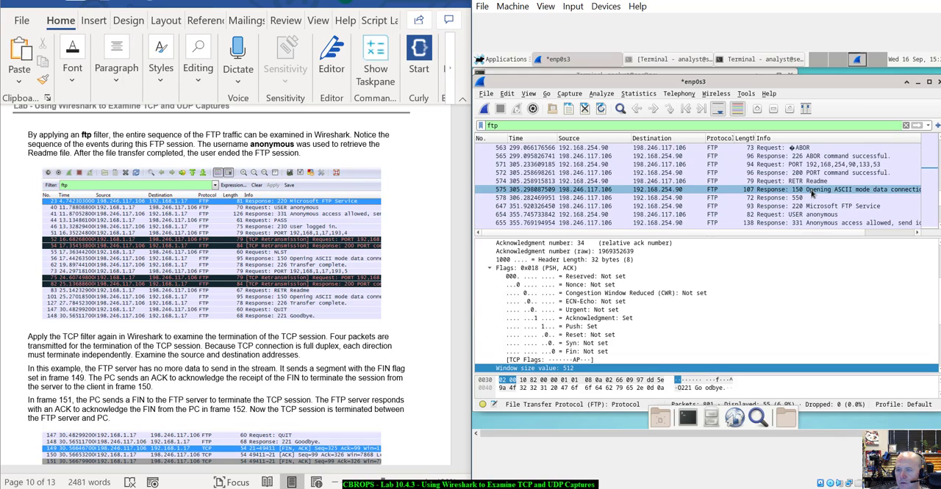
scroll(812, 193, up, 3)
click(773, 174)
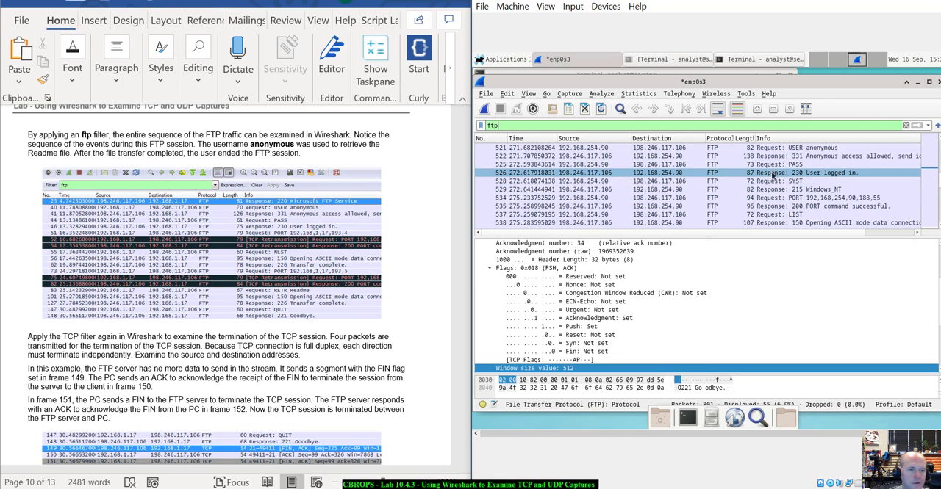
scroll(773, 173, up, 3)
click(774, 206)
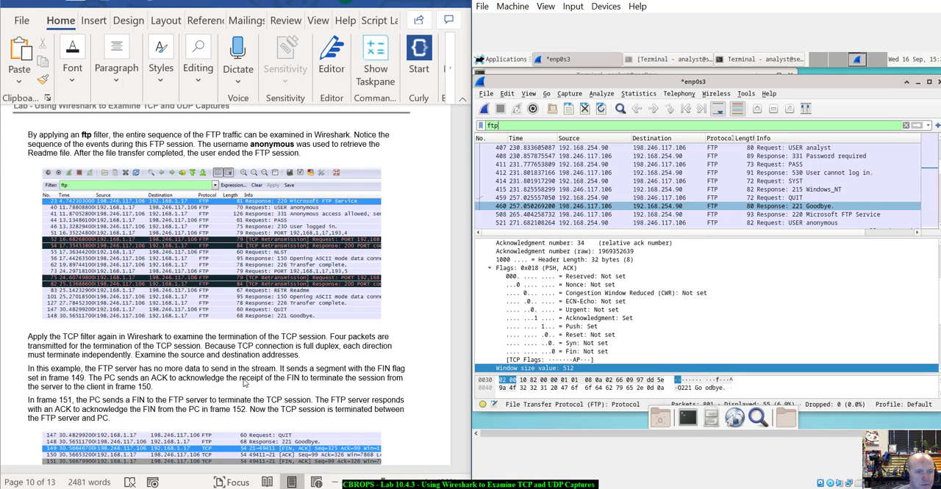
- Read the lab's TCP termination instructions and apply tcp as the packet display filter
scroll(256, 360, down, 5)
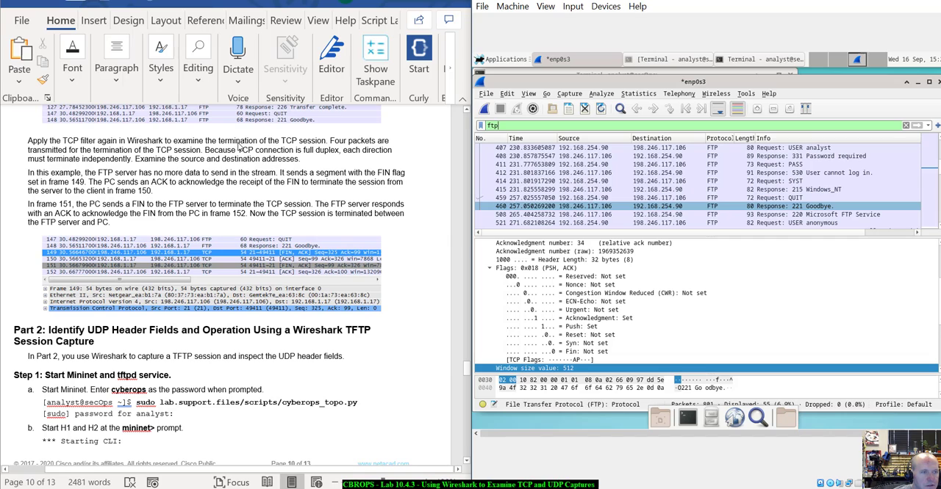
click(651, 126)
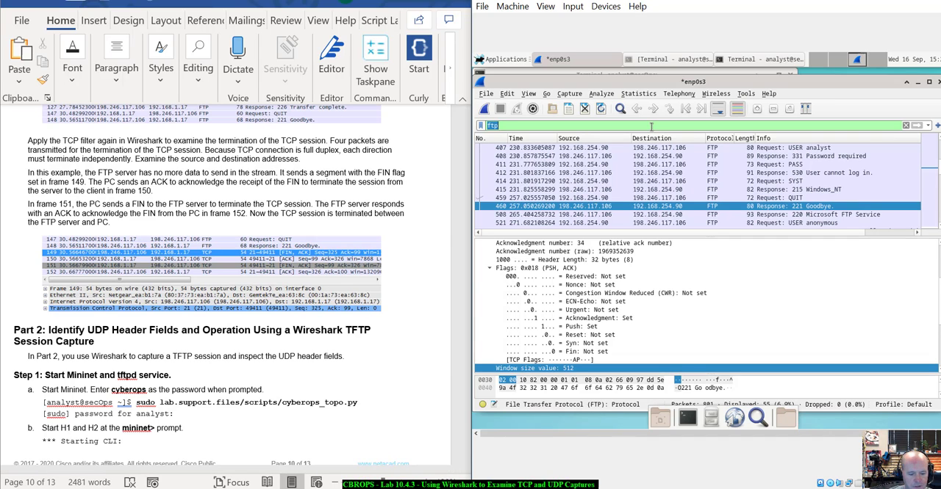
text(t)
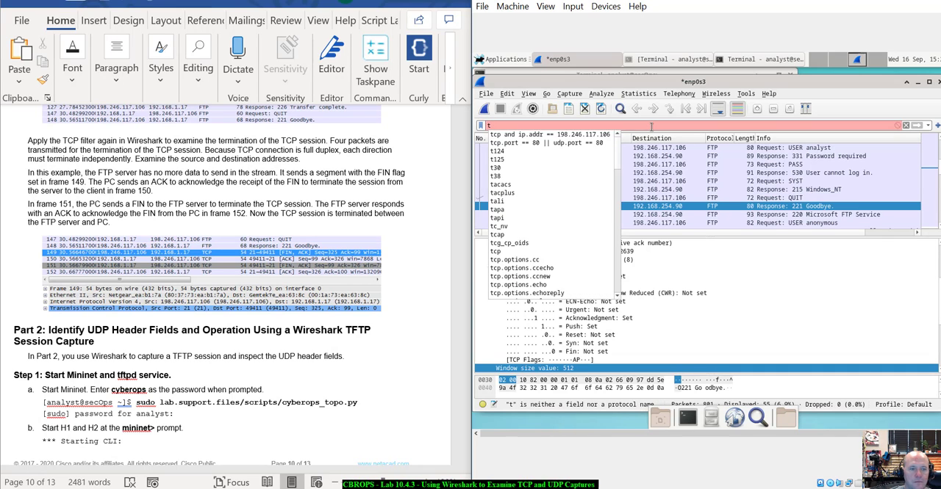
text(pc)
key(BackSpace)
key(BackSpace)
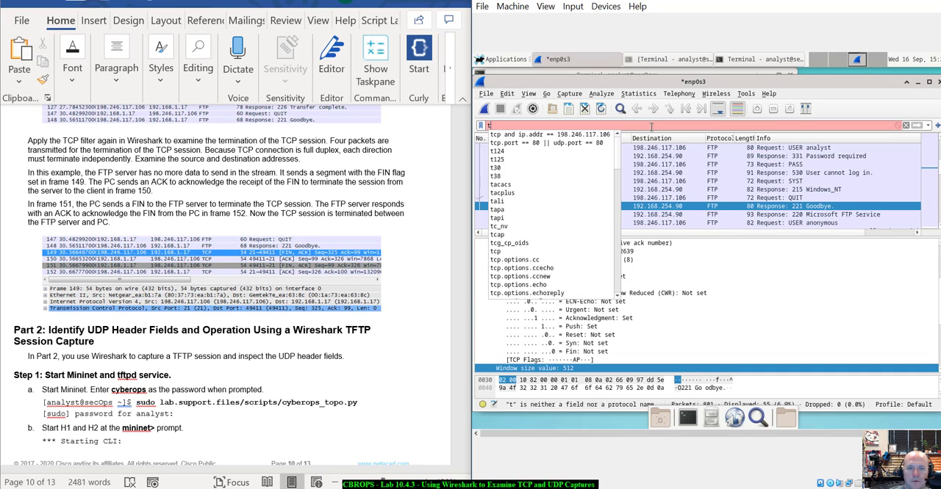
text(cp)
key(Return)
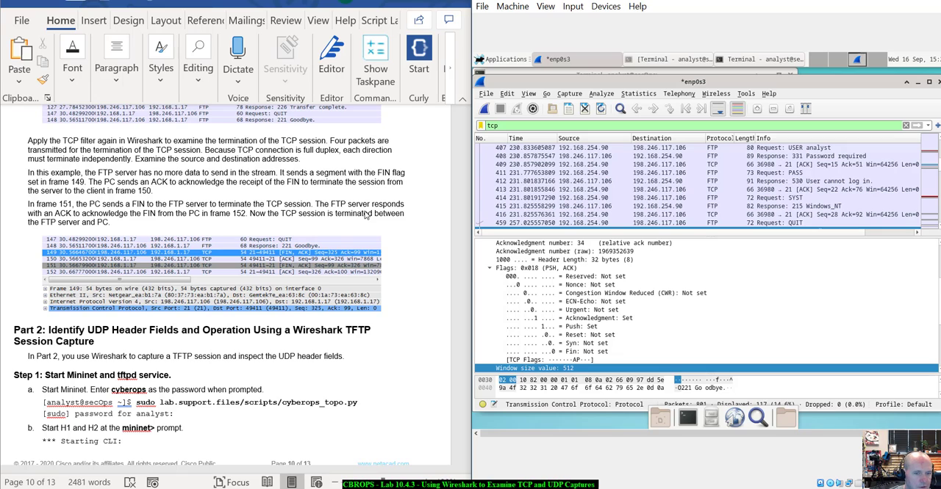
- Examine the session's termination through the QUIT, Goodbye, FIN ACK and ACK packets 459 to 463, checking their flags
scroll(744, 209, up, 3)
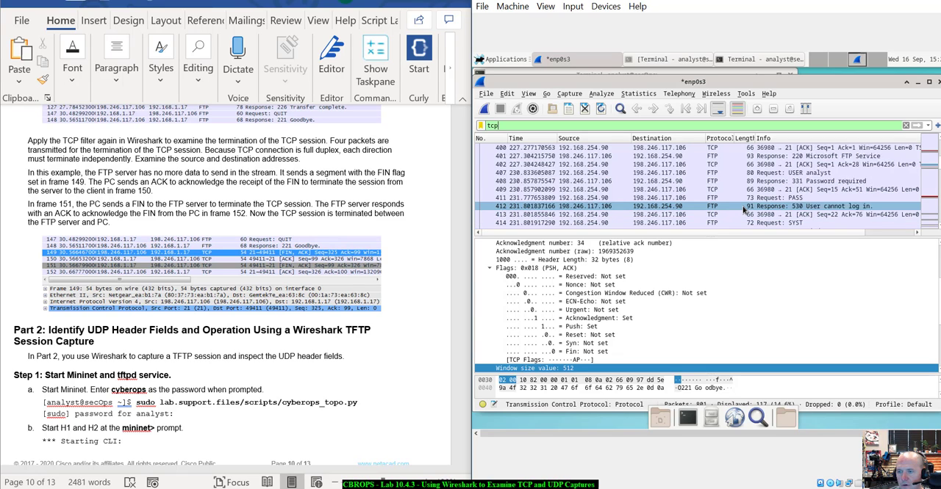
scroll(744, 210, down, 6)
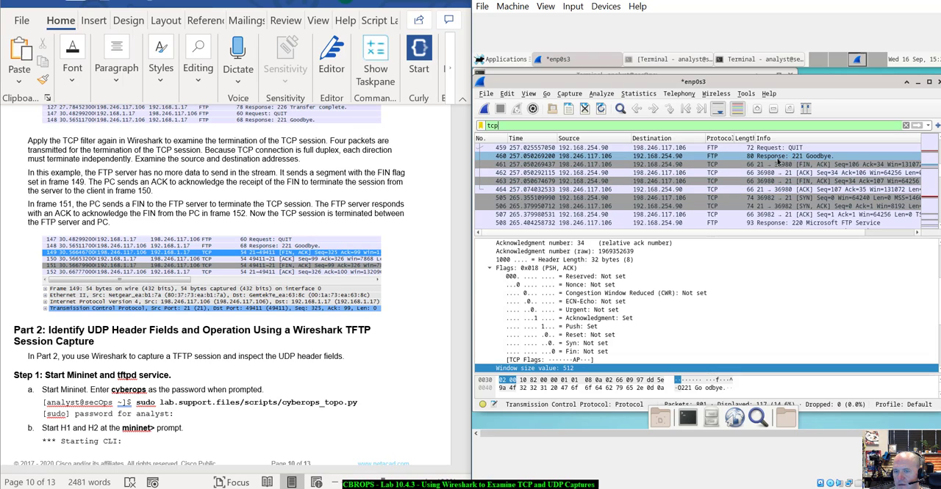
click(731, 149)
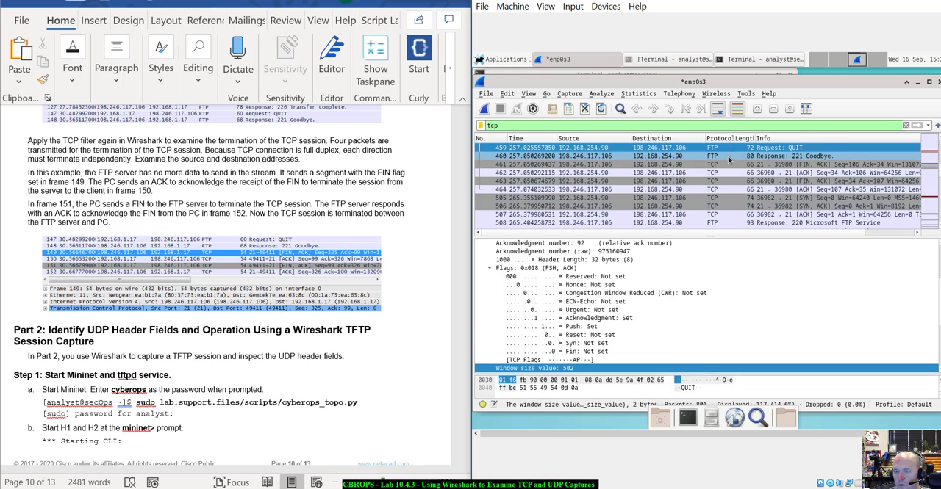
click(728, 157)
click(732, 164)
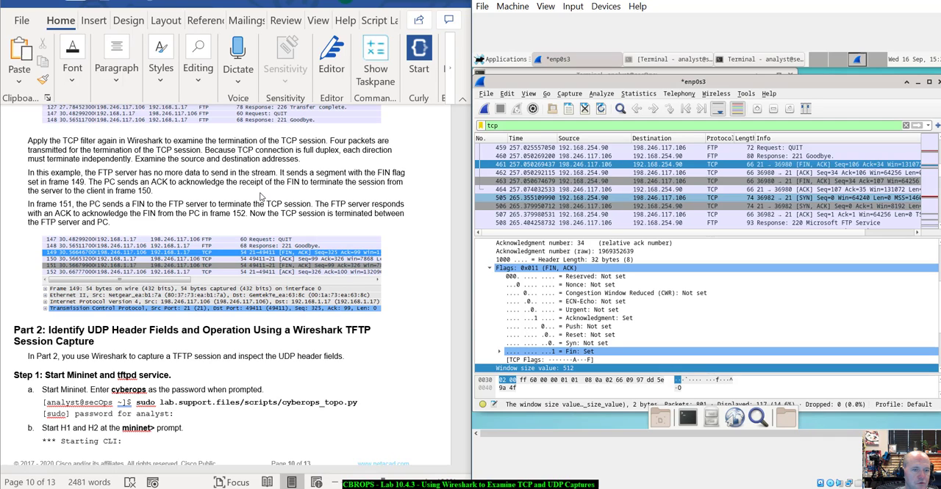
click(821, 181)
click(813, 173)
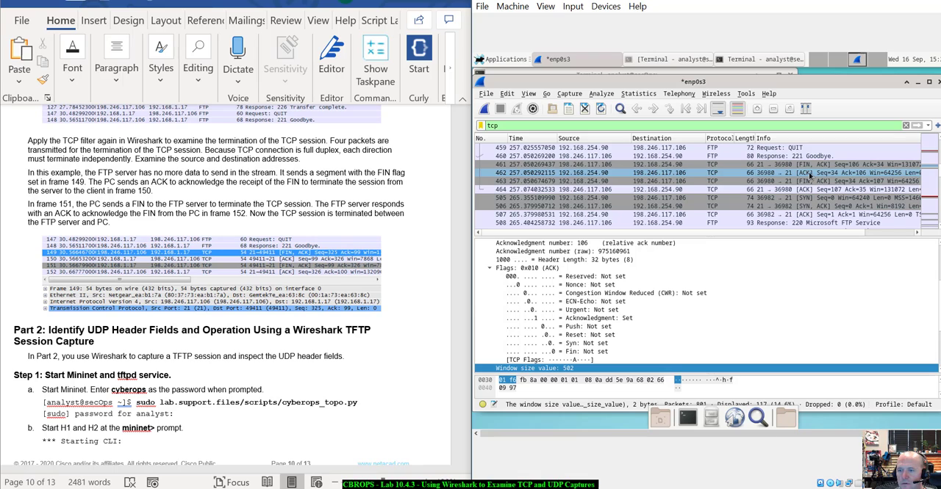
click(808, 182)
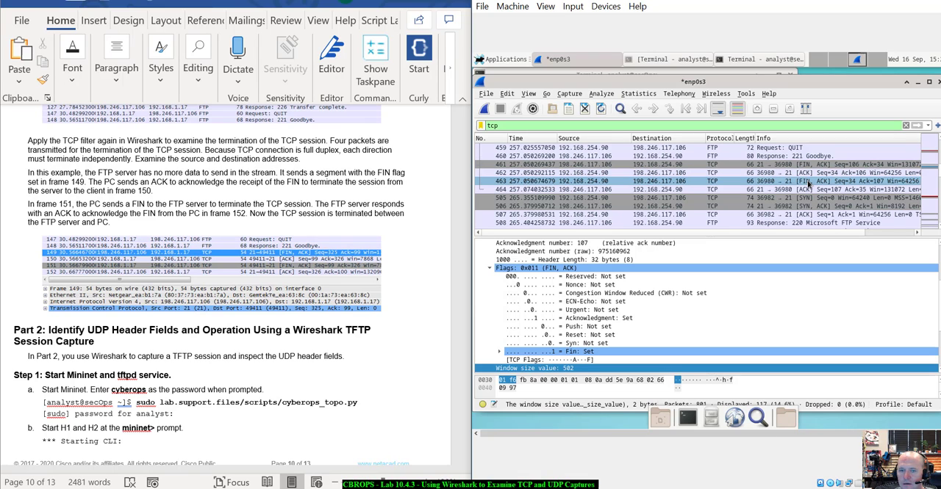
- Check the flags of packets 464 and 505, and read the lab's Part 2 instructions on starting Mininet and tftpd
click(810, 190)
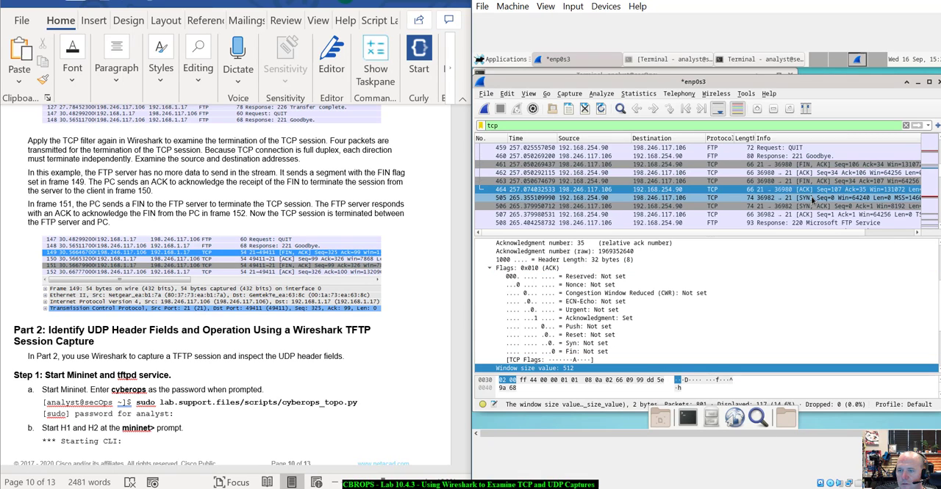
click(812, 198)
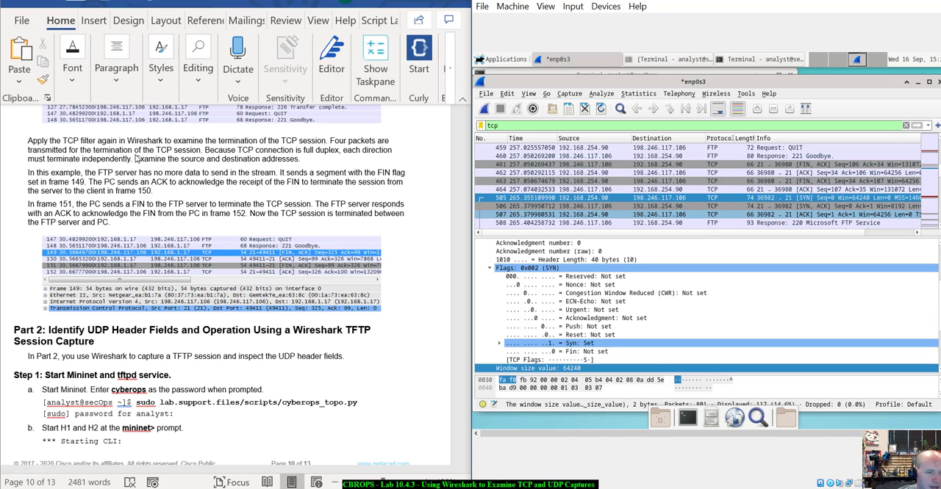
scroll(204, 310, down, 5)
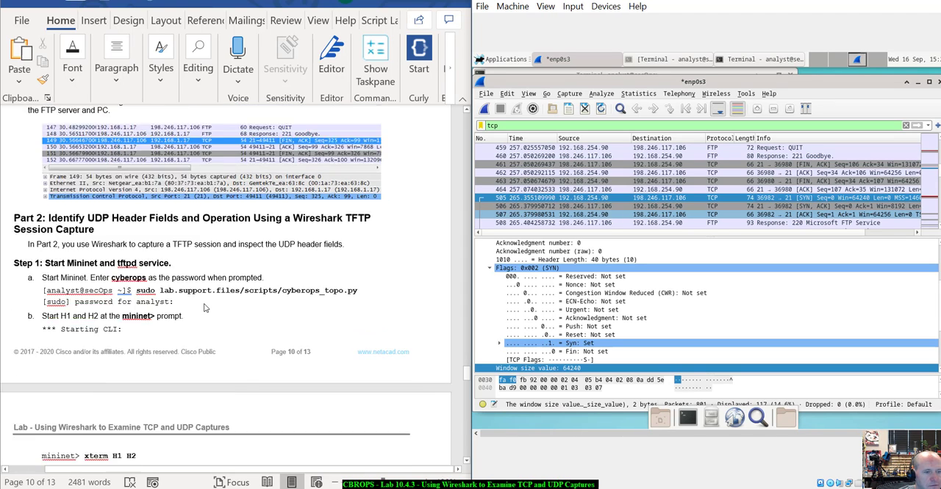
scroll(205, 309, down, 1)
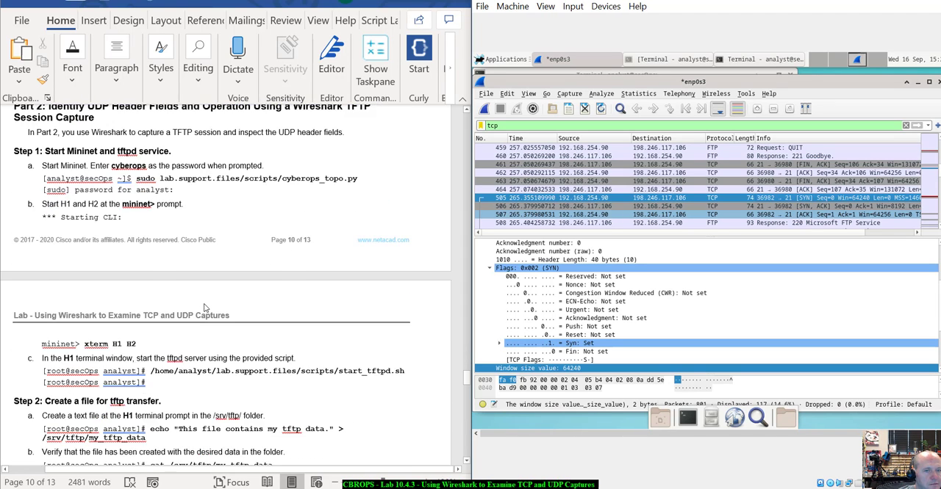
scroll(254, 277, up, 2)
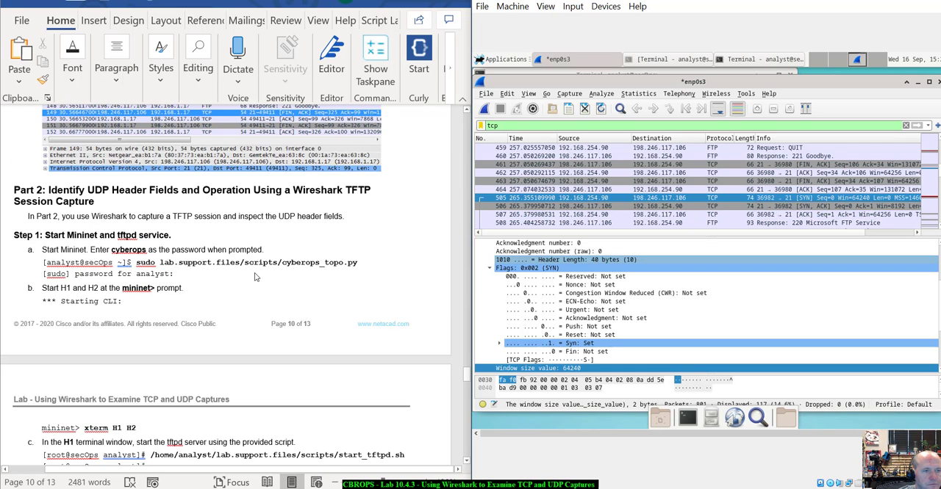
scroll(254, 277, down, 2)
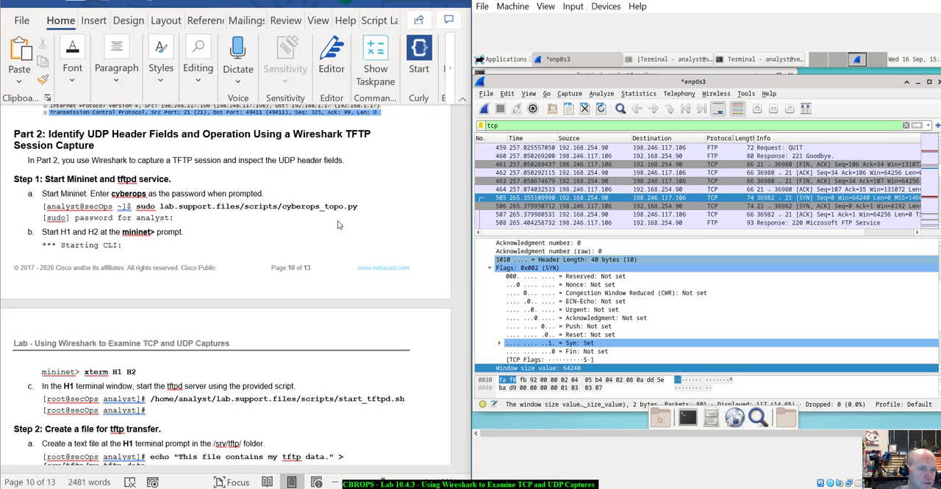
scroll(340, 225, down, 1)
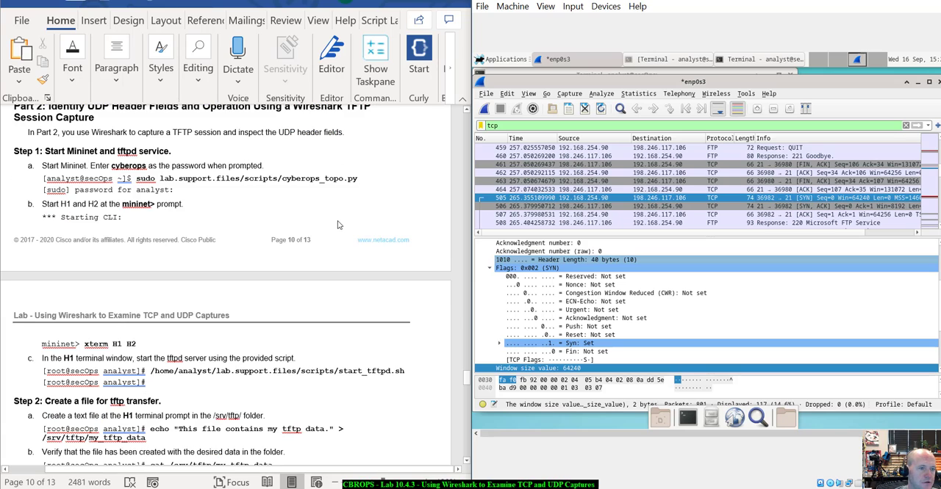
- Quit Wireshark without saving the captured packets and clear the terminal
click(929, 82)
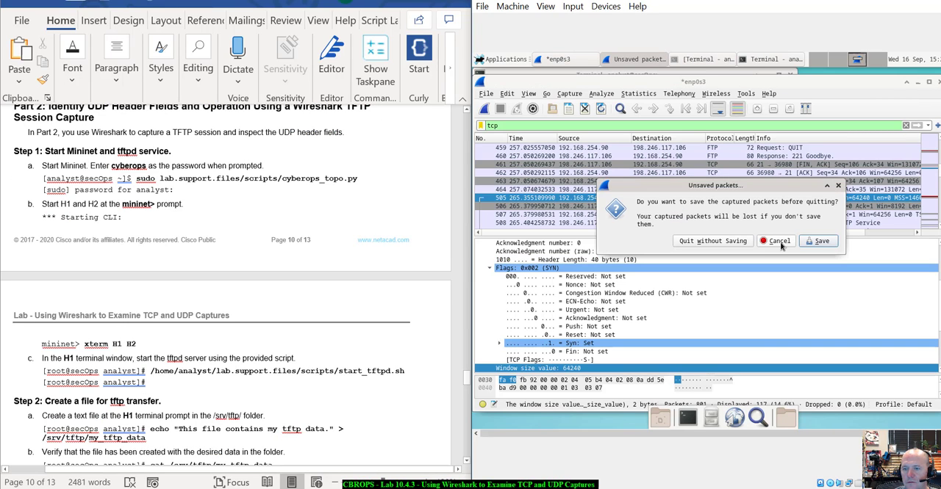
click(721, 243)
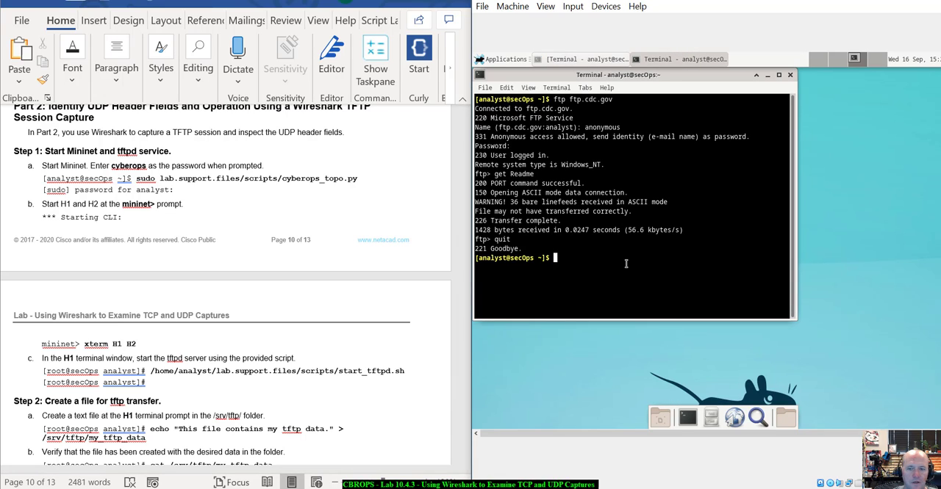
text(clear)
key(Return)
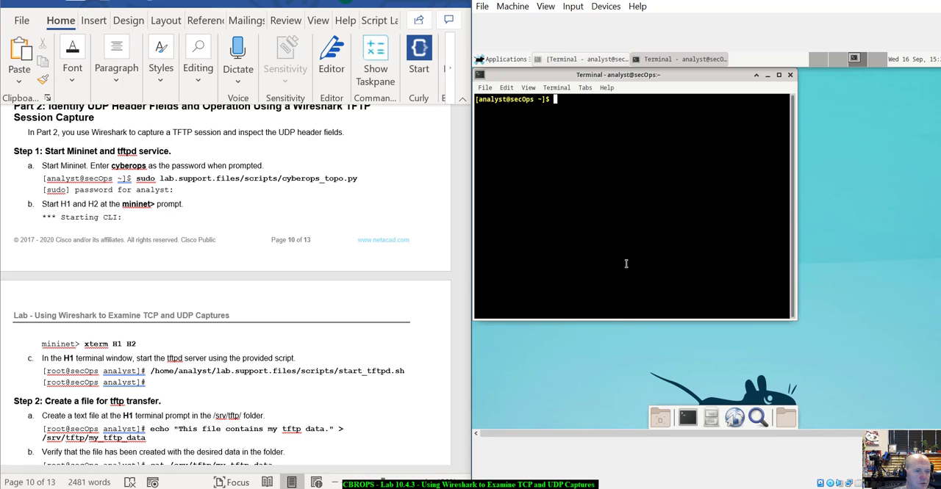
- Start Mininet by running sudo lab.support.files/scripts/cyberops_topo.py in the terminal and entering the analyst account's sudo password
text(sudo )
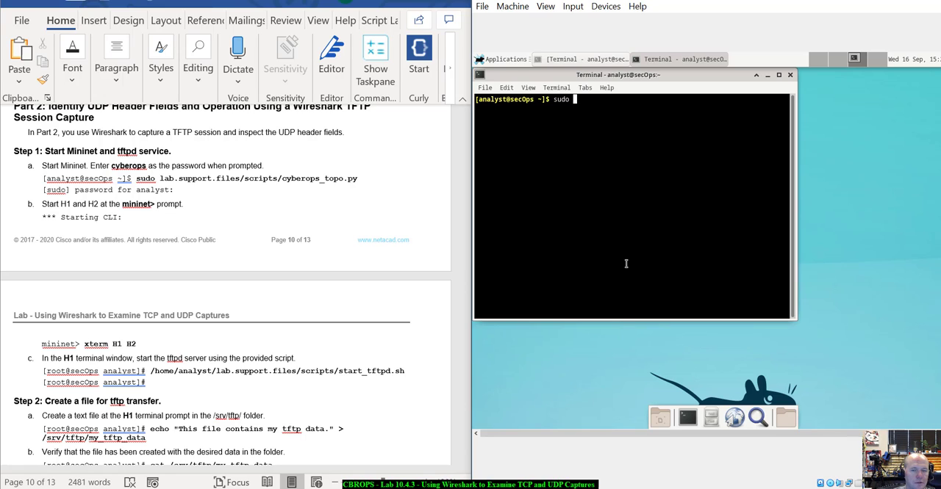
text(la)
key(Tab)
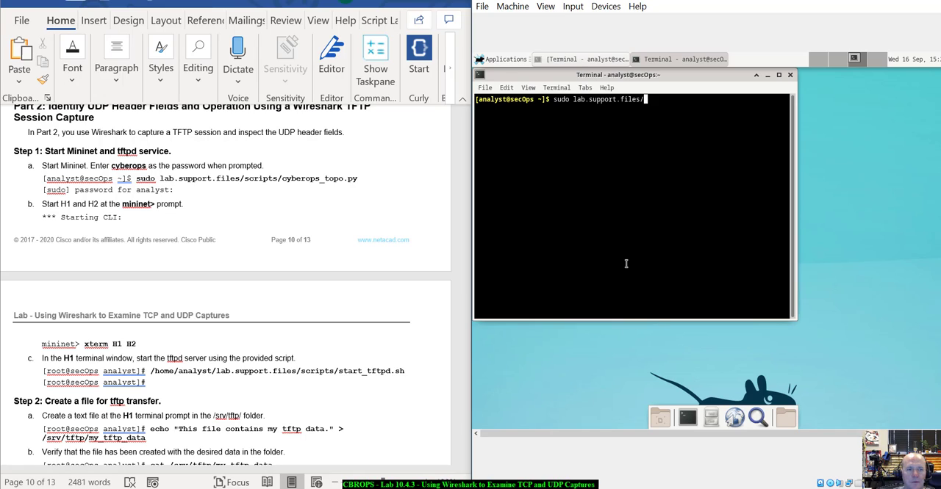
text(/s)
key(Tab)
key(BackSpace)
key(BackSpace)
key(BackSpace)
key(BackSpace)
key(BackSpace)
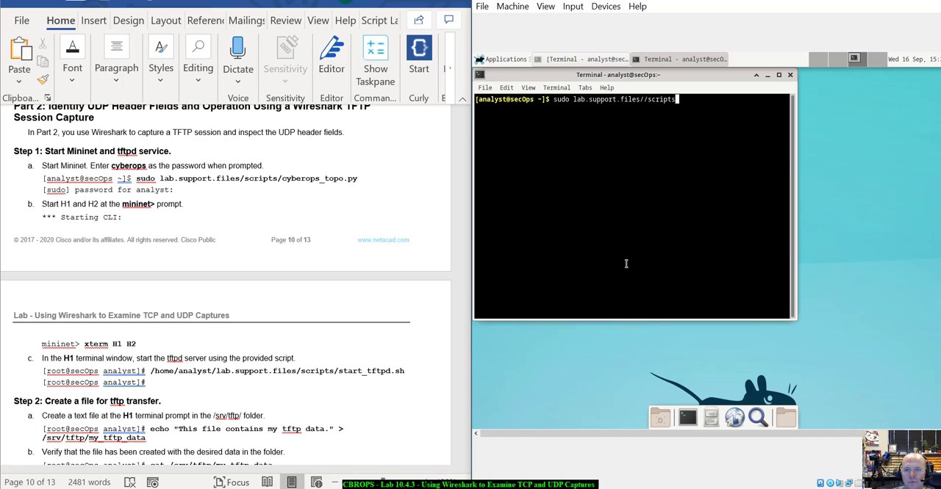
key(BackSpace)
key(BackSpace)
key(BackSpace)
key(BackSpace)
key(BackSpace)
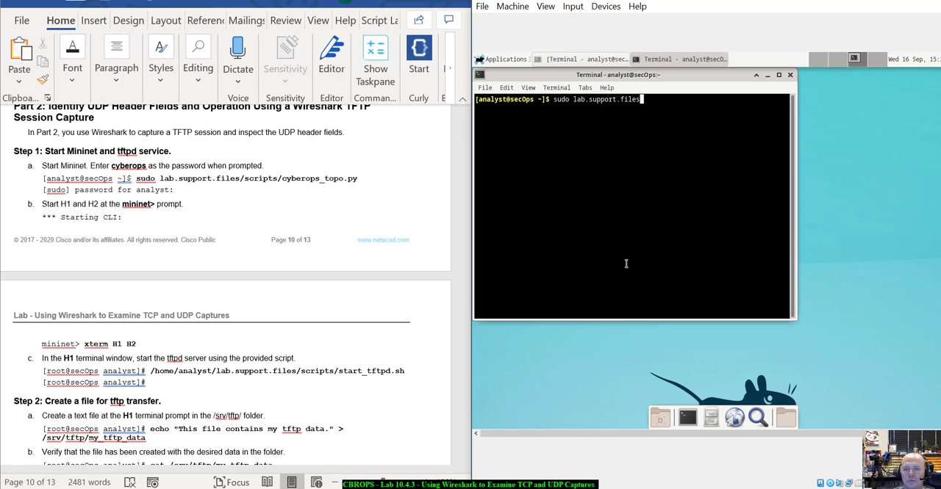
text(/sc)
key(Tab)
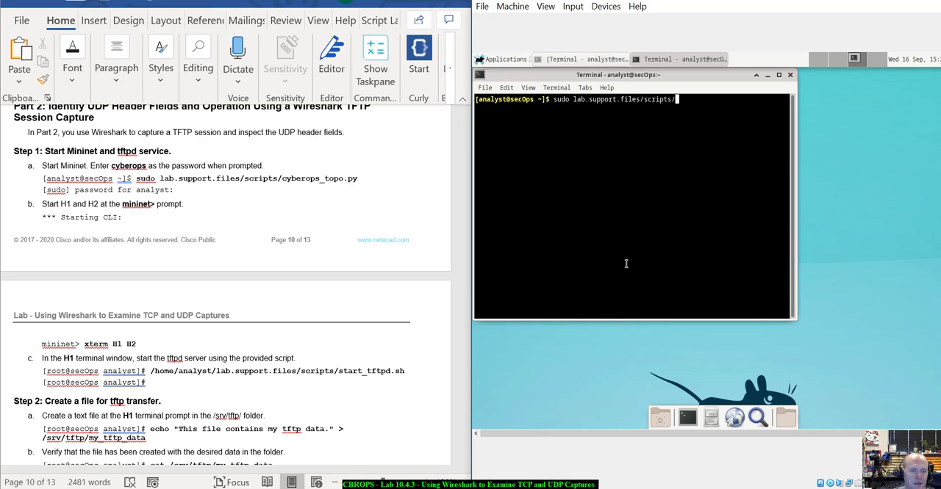
text(cyberops_t)
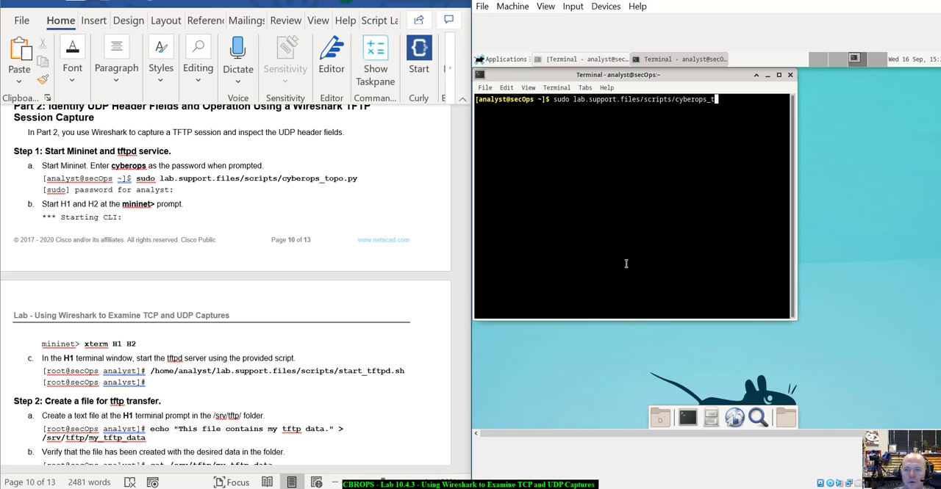
key(Tab)
key(Return)
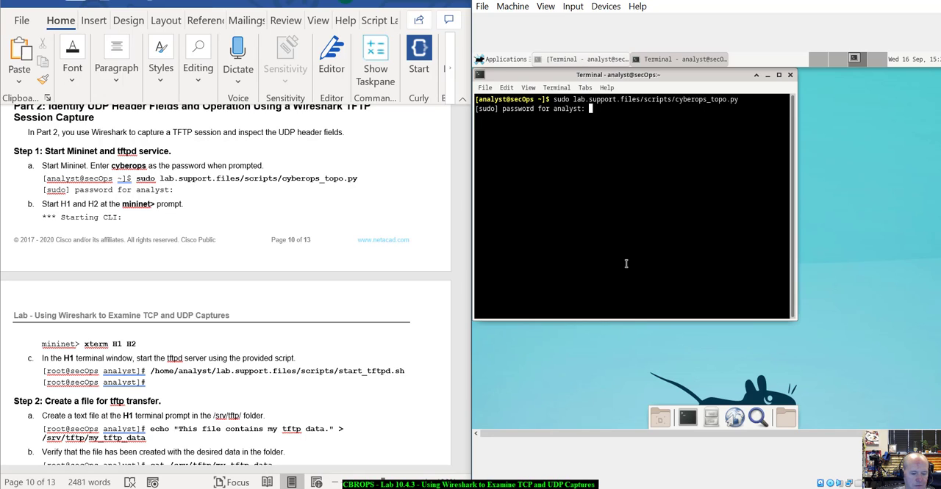
key(Return)
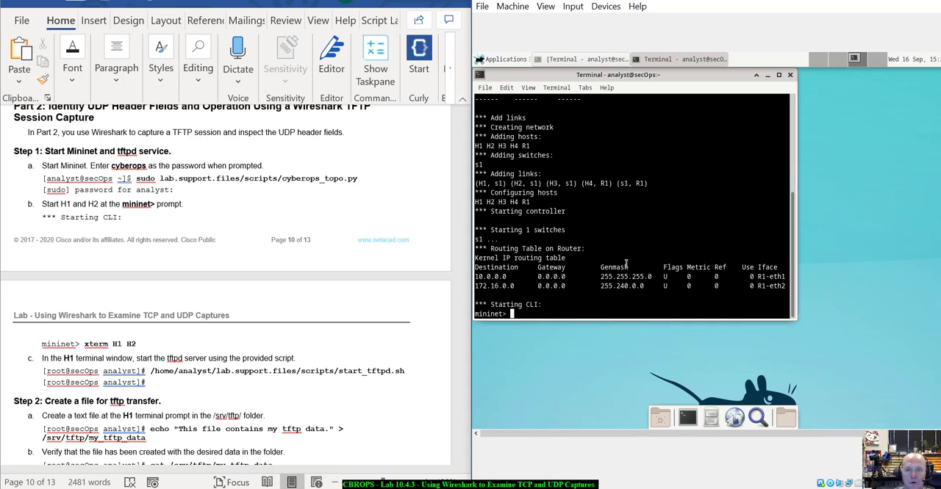
- Review the CyberOPS topology in the Mininet output and read the lab's instructions for the H1 and H2 terminals and tftp file
scroll(575, 194, up, 5)
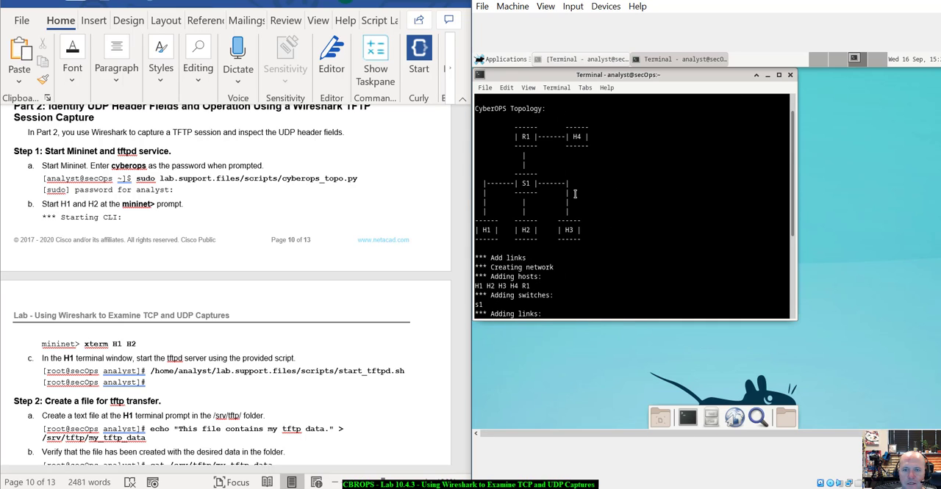
scroll(575, 194, down, 5)
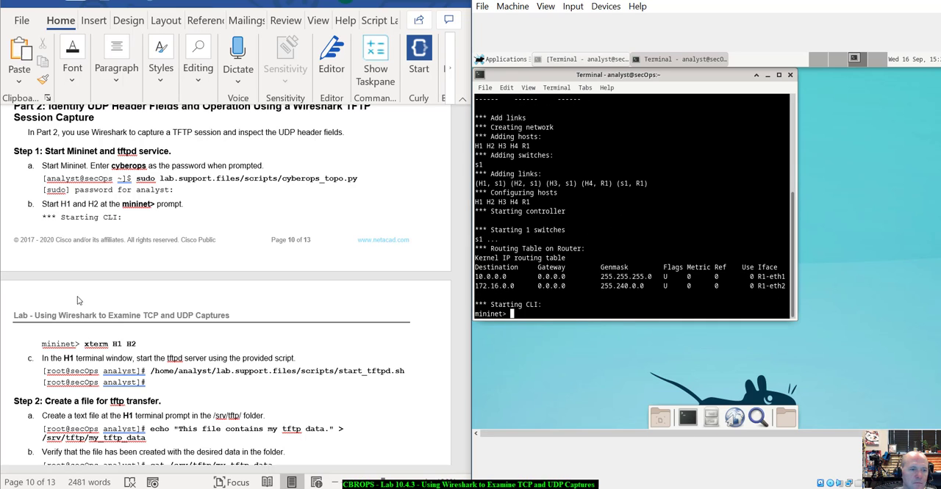
scroll(141, 217, down, 6)
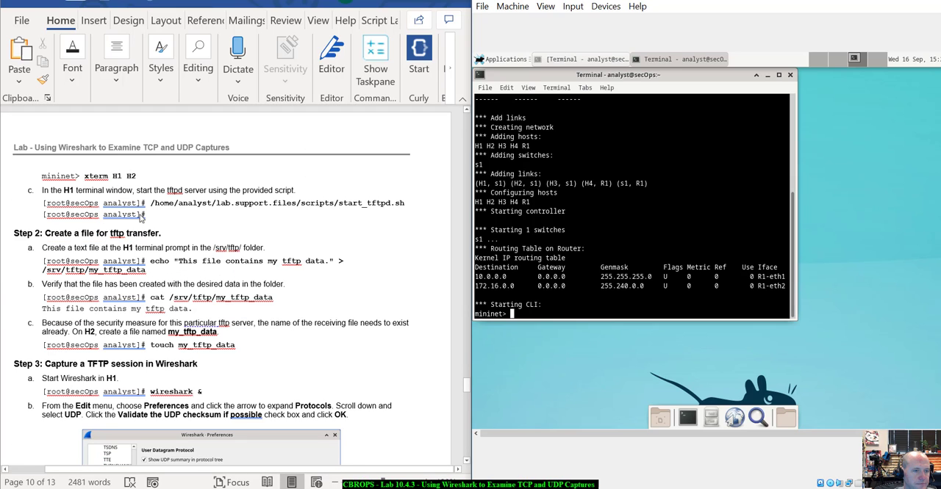
scroll(140, 217, down, 1)
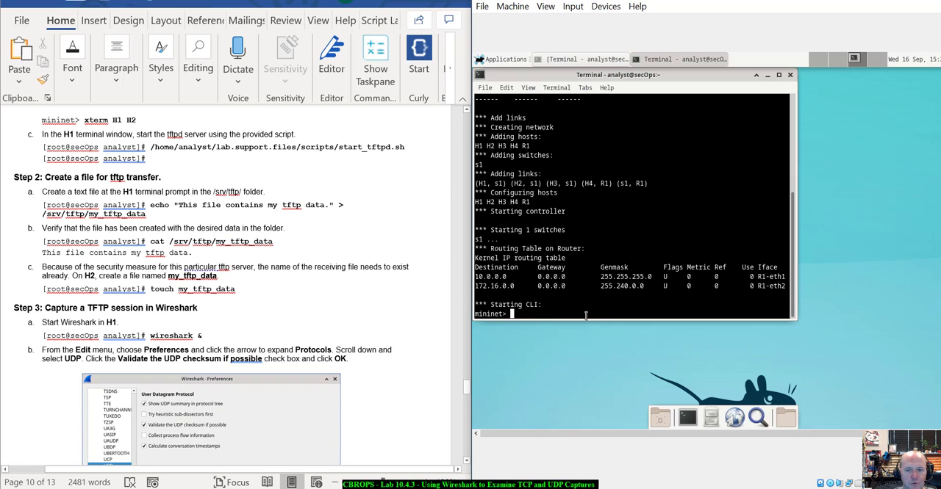
- Open terminals for both hosts from the mininet prompt with xterm H1 and xterm H2
text(x)
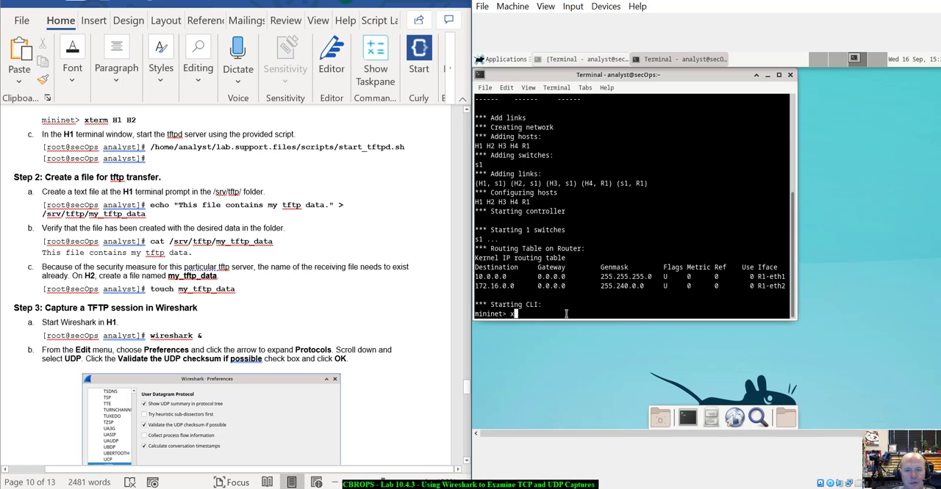
text(term H1)
key(Return)
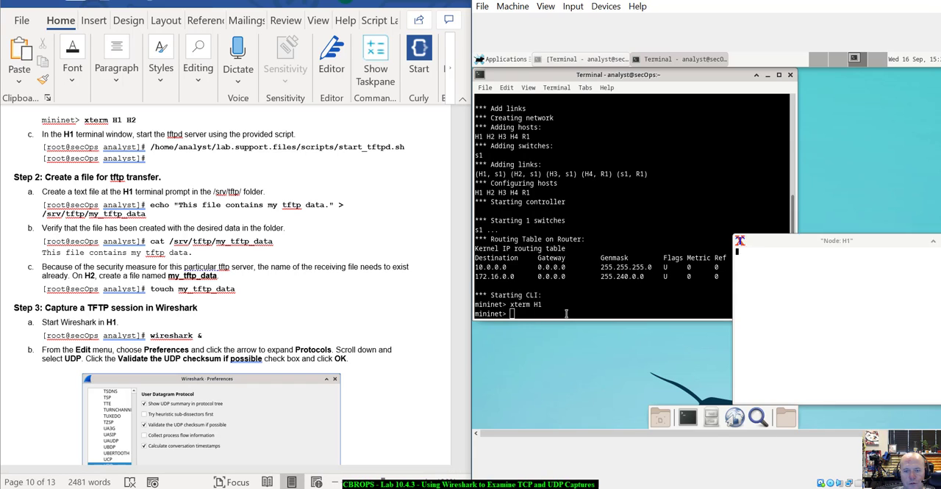
text(x)
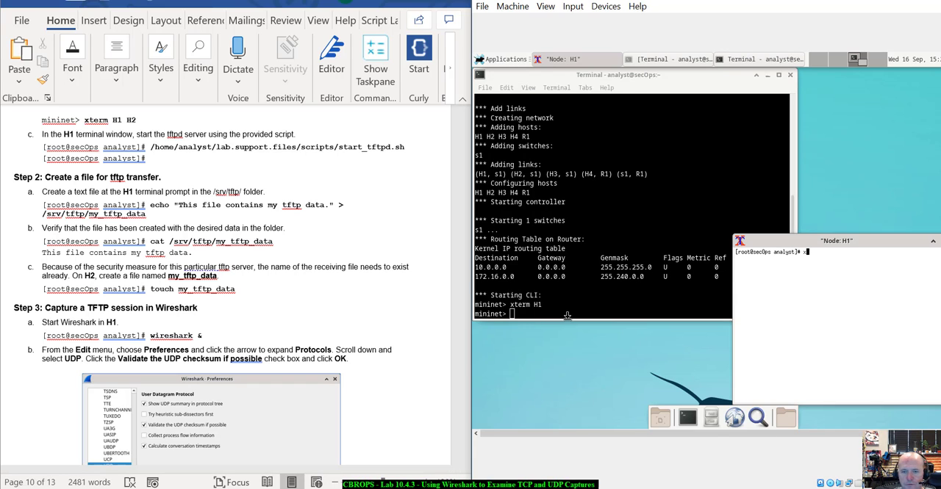
click(566, 316)
text(xterm H2)
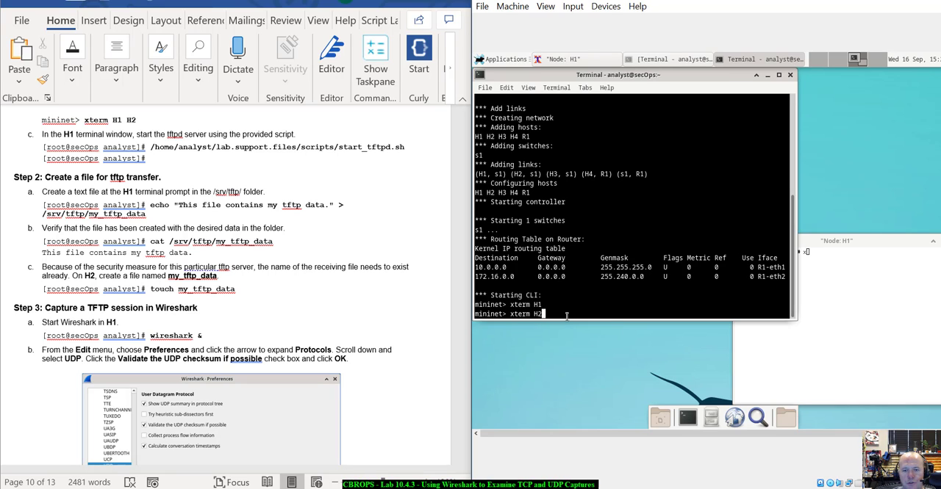
key(Return)
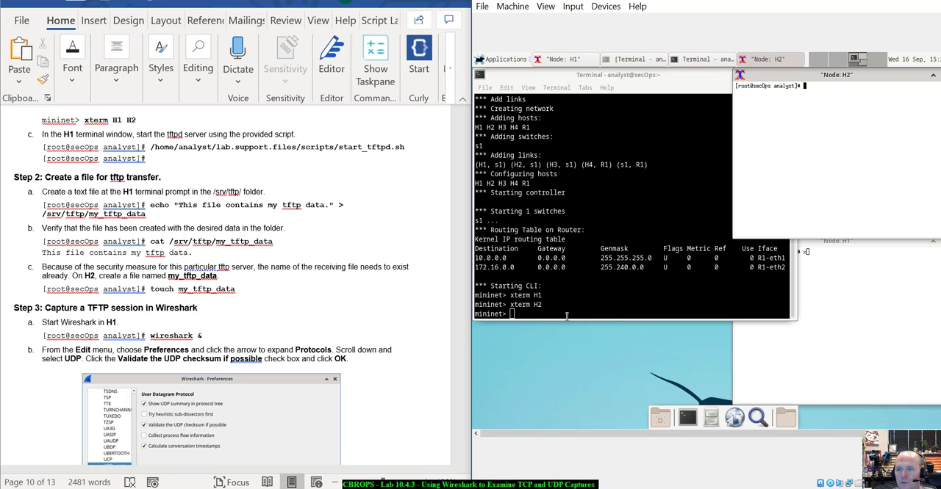
- Rearrange the Node: H2 and Node: H1 windows so both prompts are accessible, and remove the stray x from H1's prompt
drag(841, 74, 635, 109)
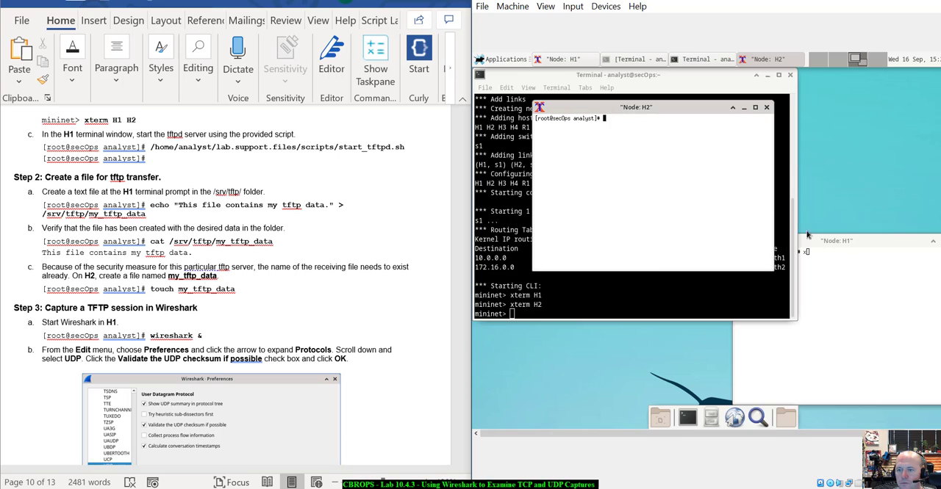
drag(819, 236, 828, 154)
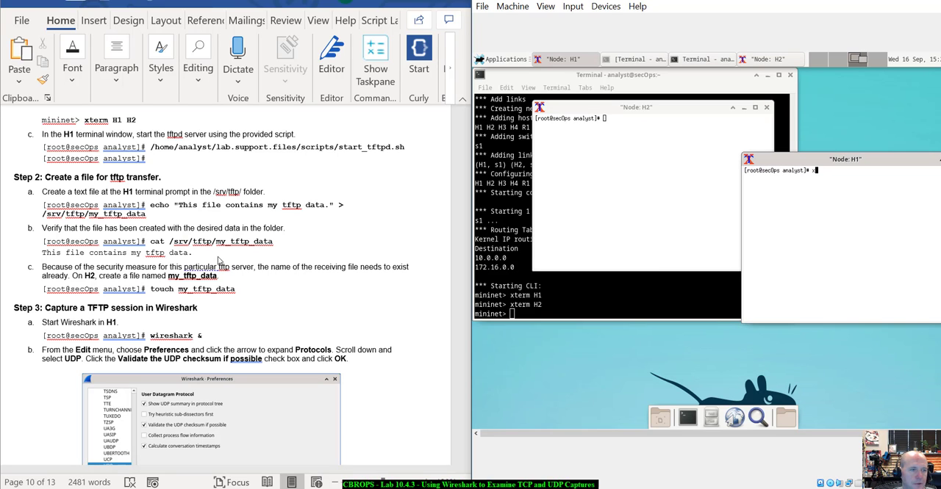
scroll(188, 229, down, 2)
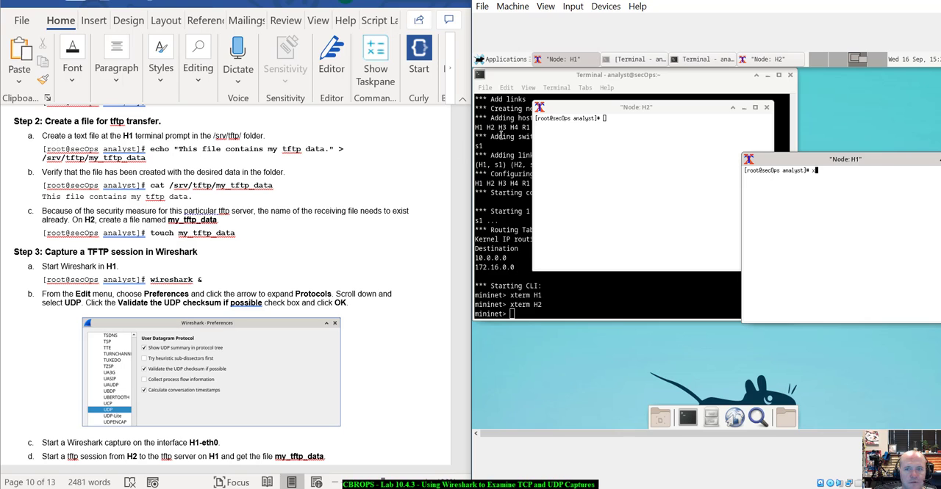
drag(765, 160, 667, 195)
key(BackSpace)
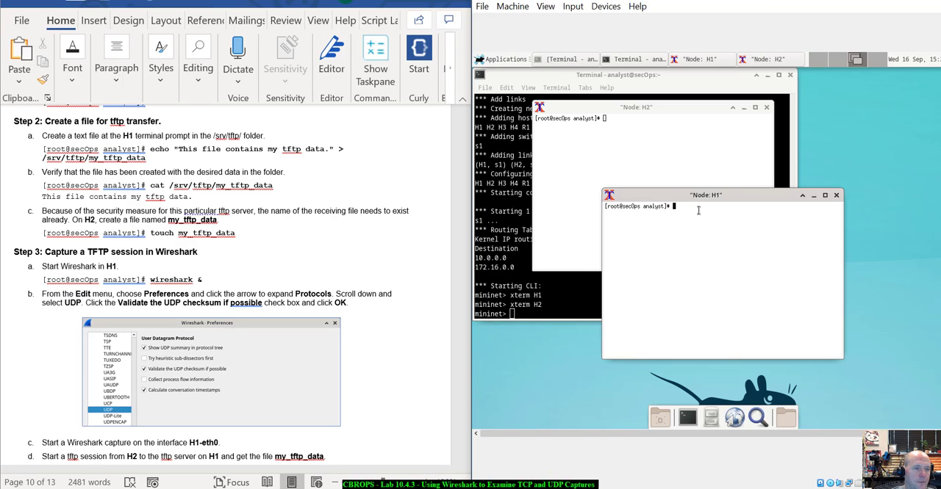
- On H1, create the tftp file by running echo "This file contains my tftp data." > /srv/tftp/my_tftp_data
text(echo "This file conta)
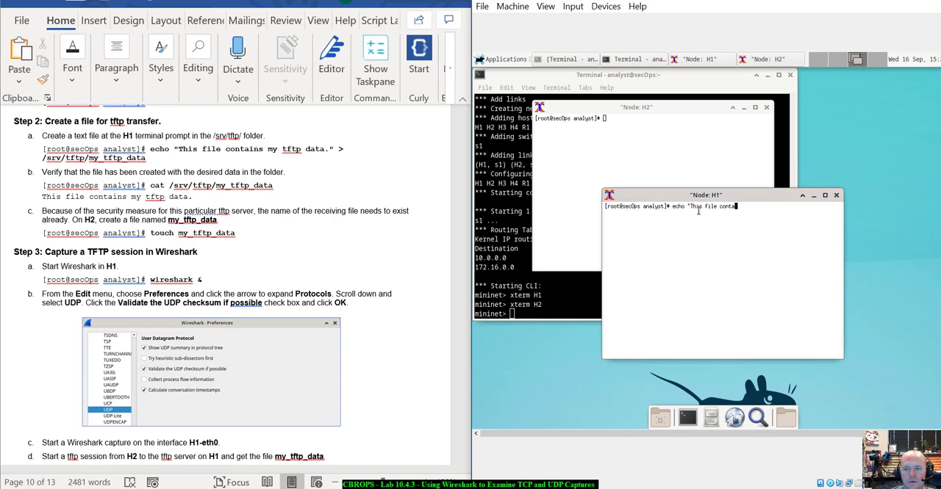
text(ins my )
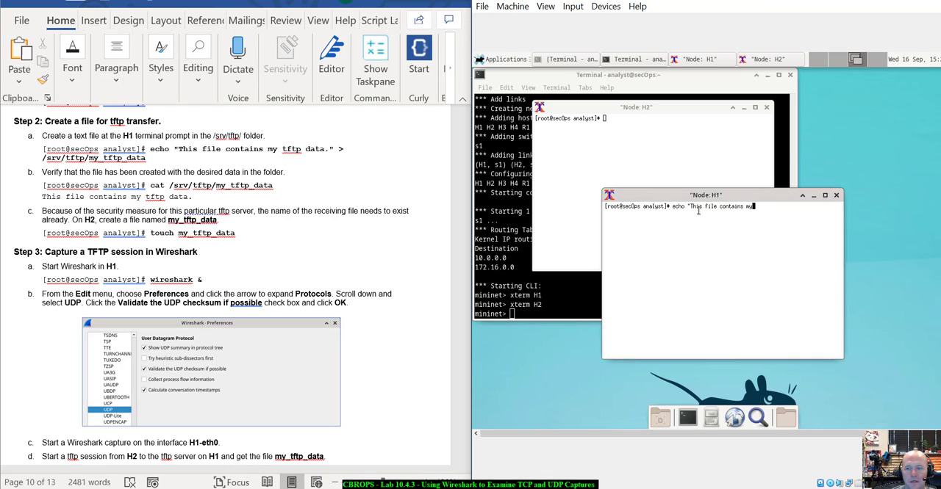
text(tfpt)
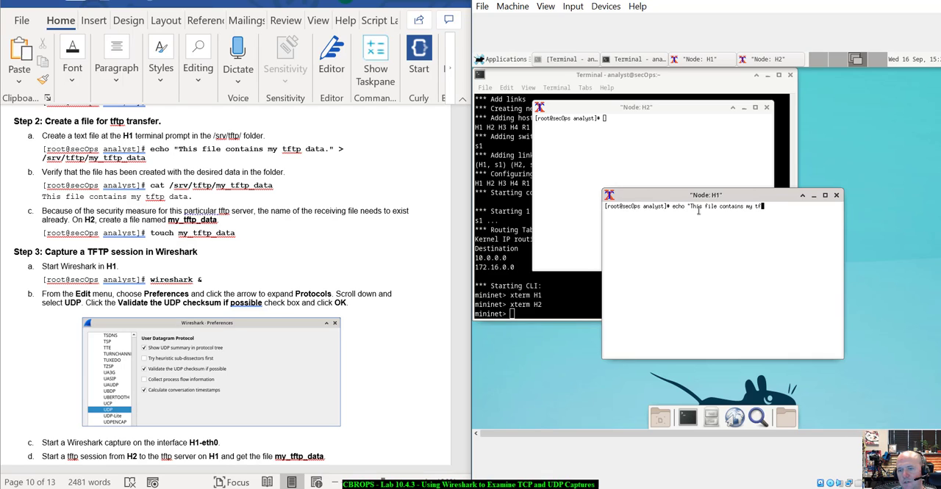
key(BackSpace)
key(BackSpace)
text(tp)
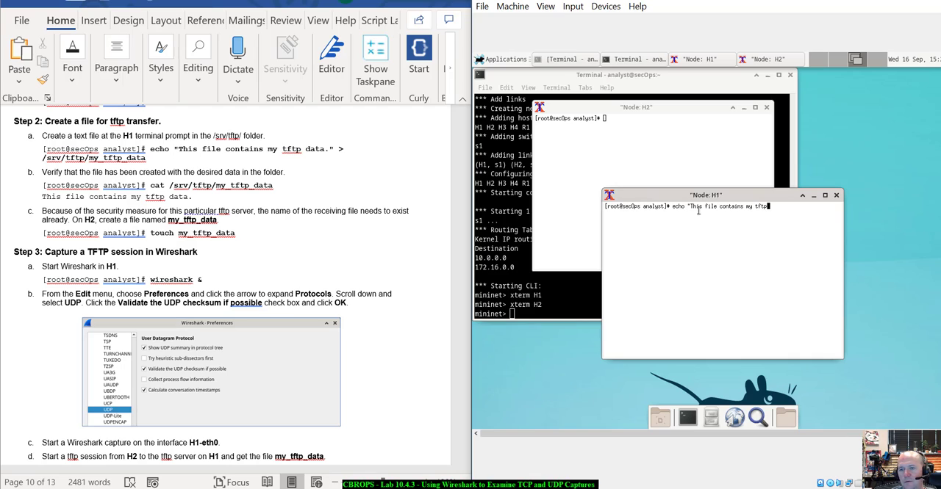
text( data.)
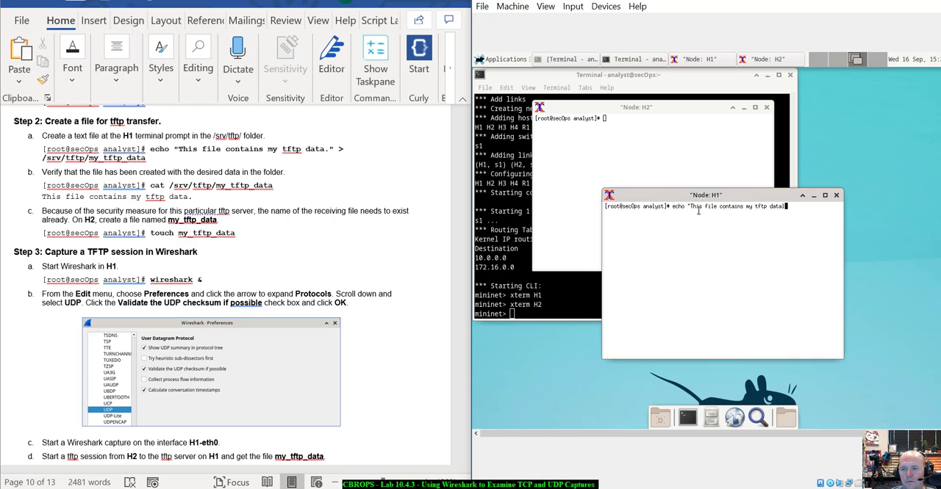
text(" )
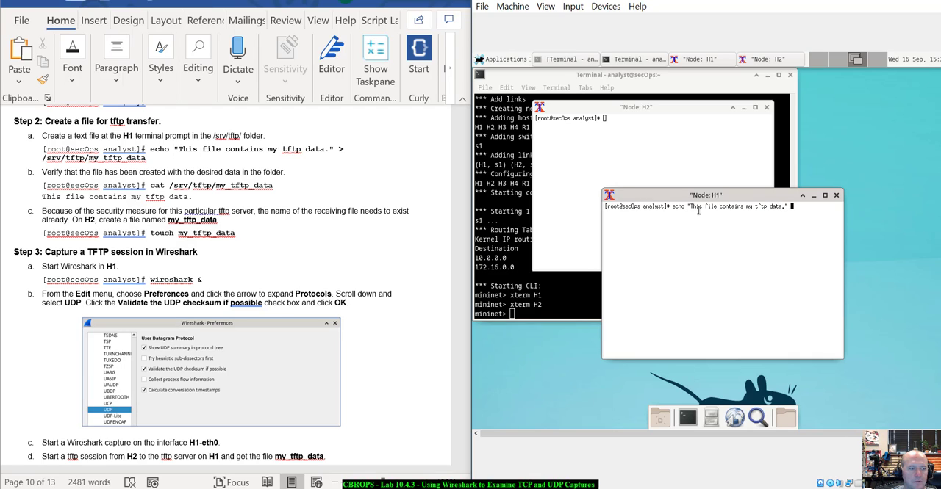
text(> )
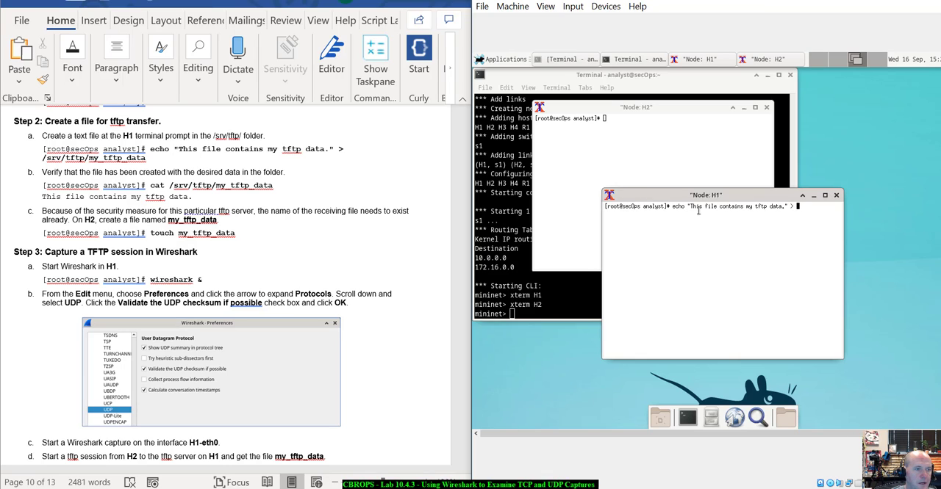
text(/srv/tftp/)
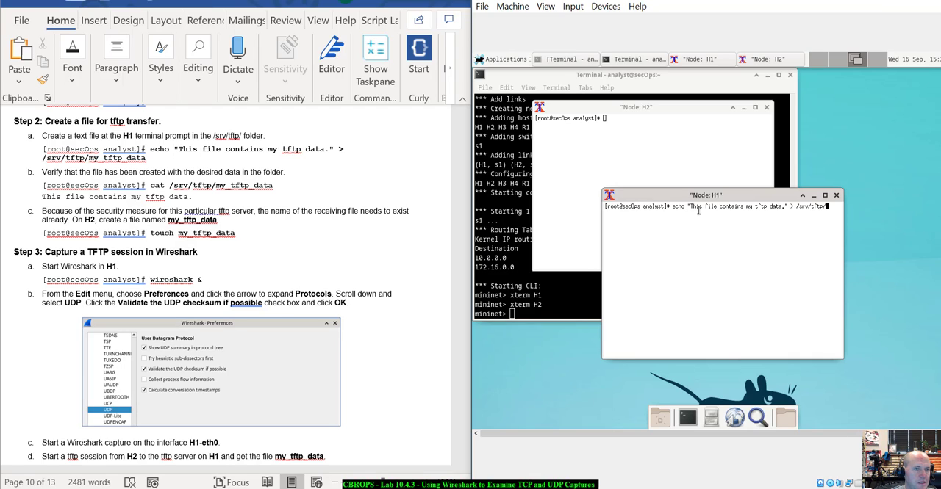
text(my)
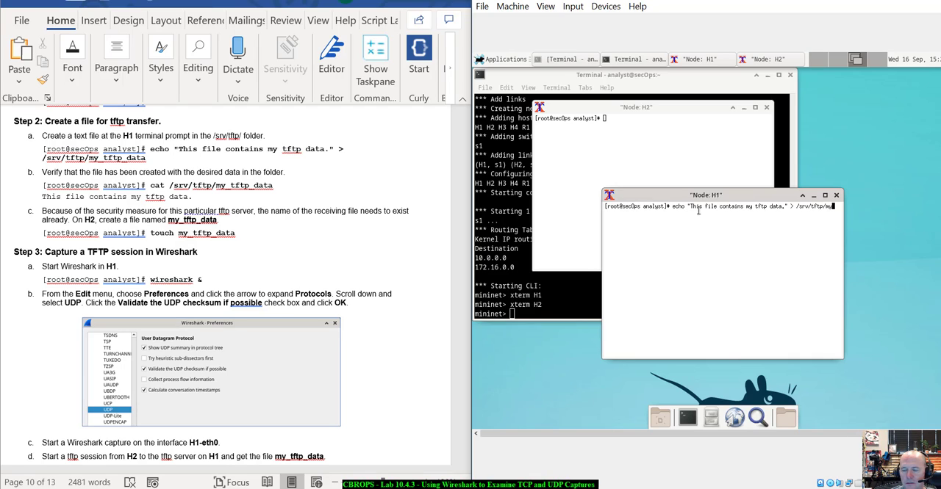
text(_)
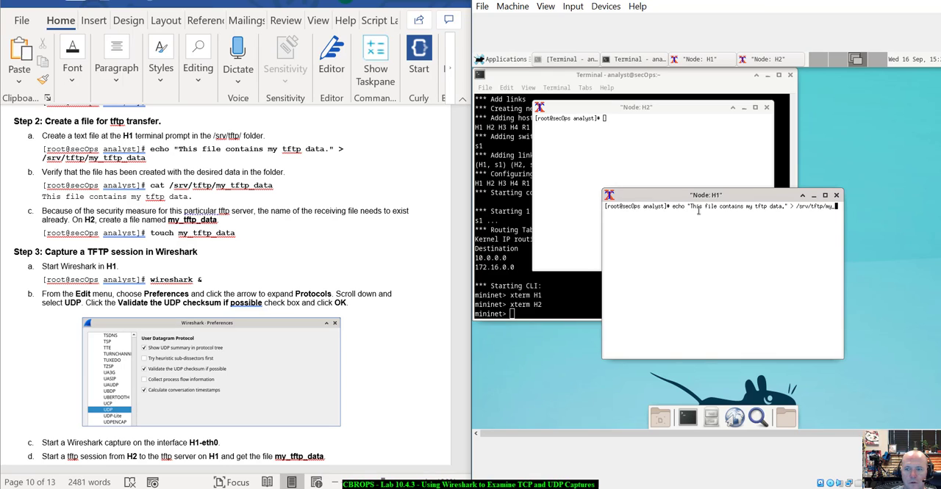
text(tftp)
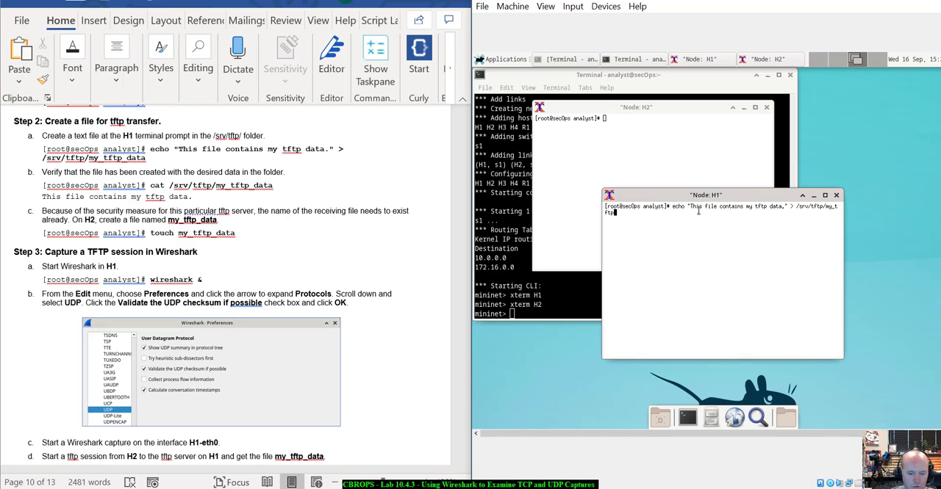
text(_data)
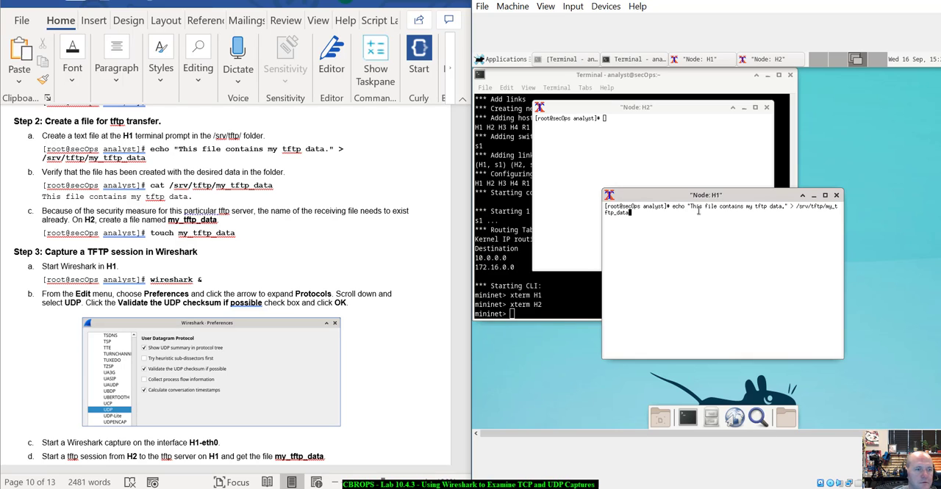
key(Return)
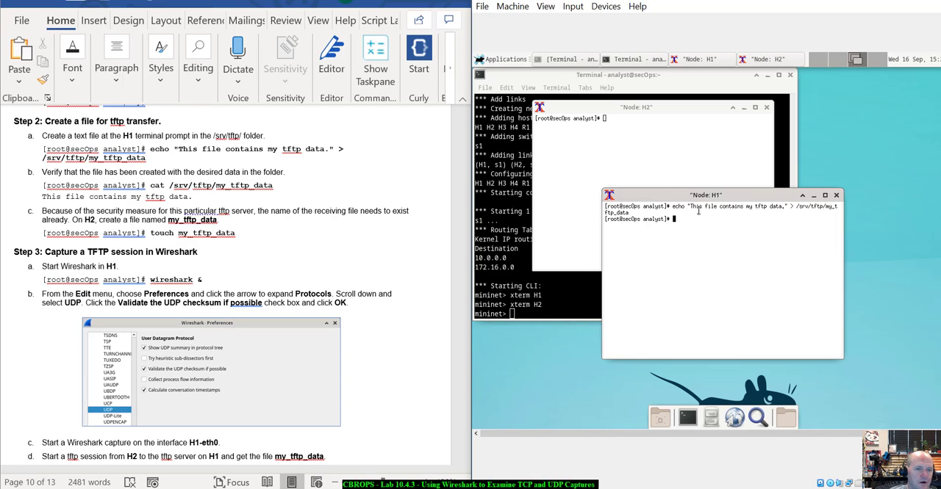
- Check the new file's contents on H1 by running cat /srv/tftp/my_tftp_data
text(ca)
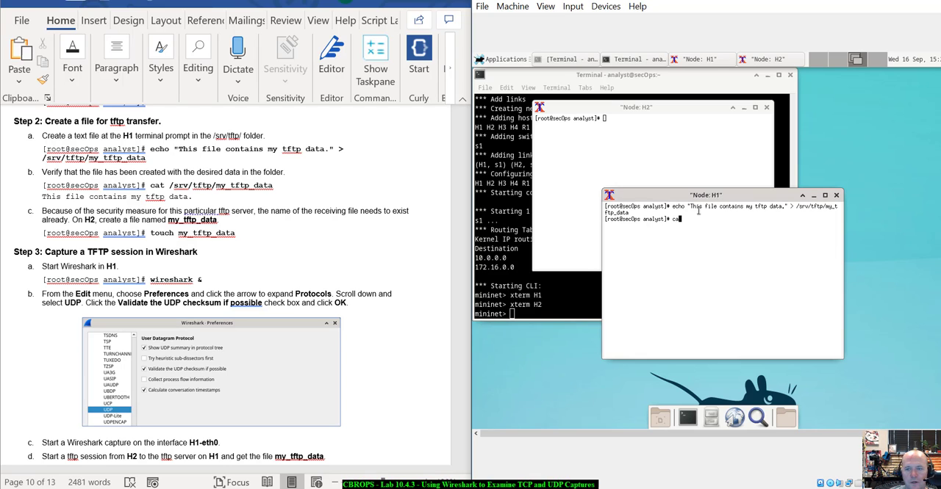
text(t /sr)
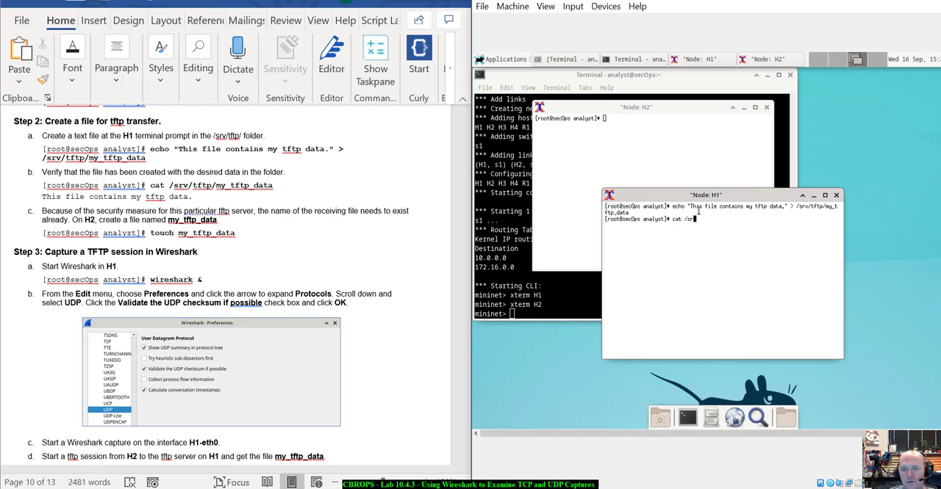
text(v/tftp/)
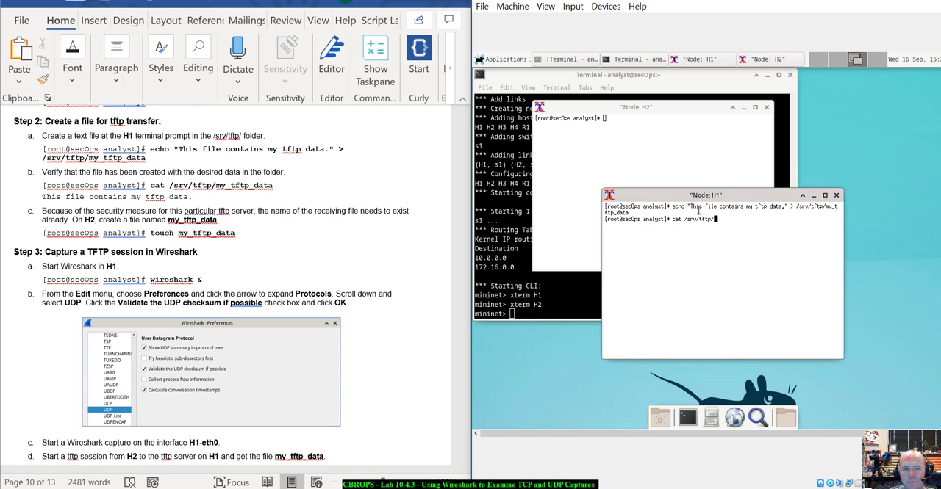
text(my)
key(Tab)
key(Return)
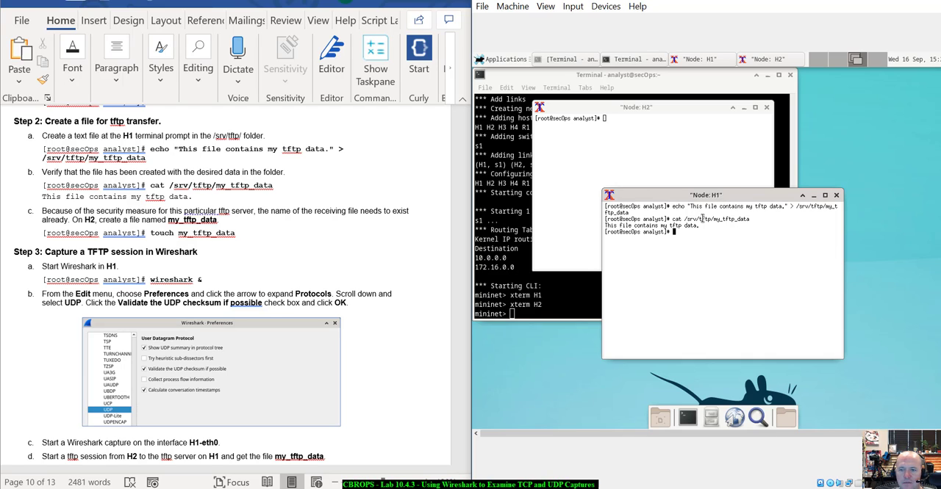
drag(700, 226, 604, 226)
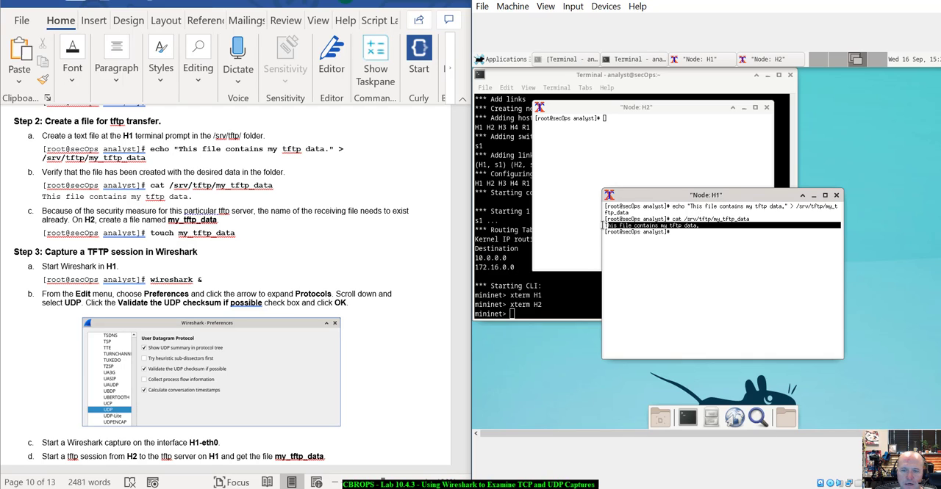
click(692, 238)
- Move the Node: H1 window off Node: H2 and create the receiving file on H2 with touch my_tftp_data
scroll(191, 236, down, 3)
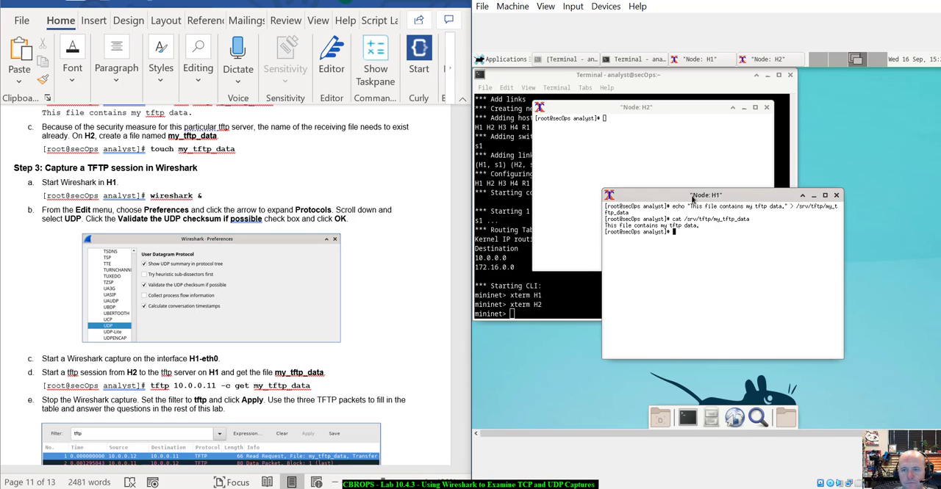
drag(691, 196, 787, 266)
click(602, 129)
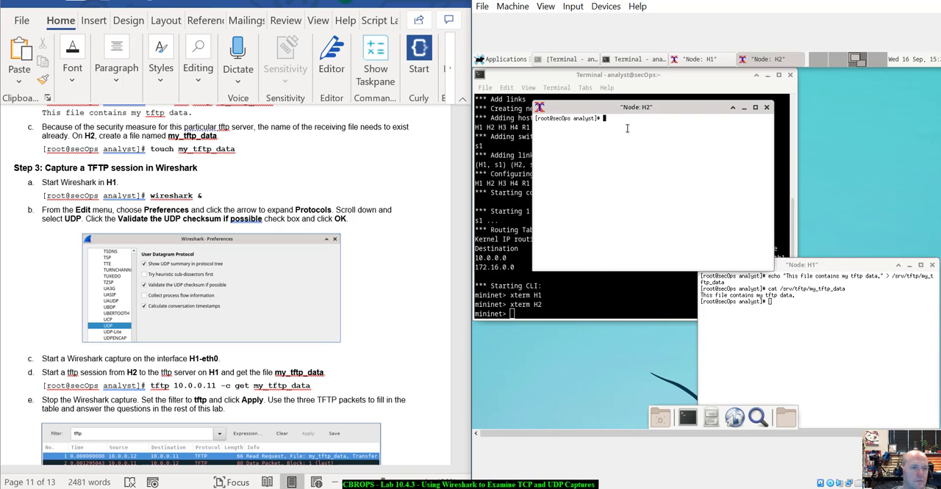
text(touch my)
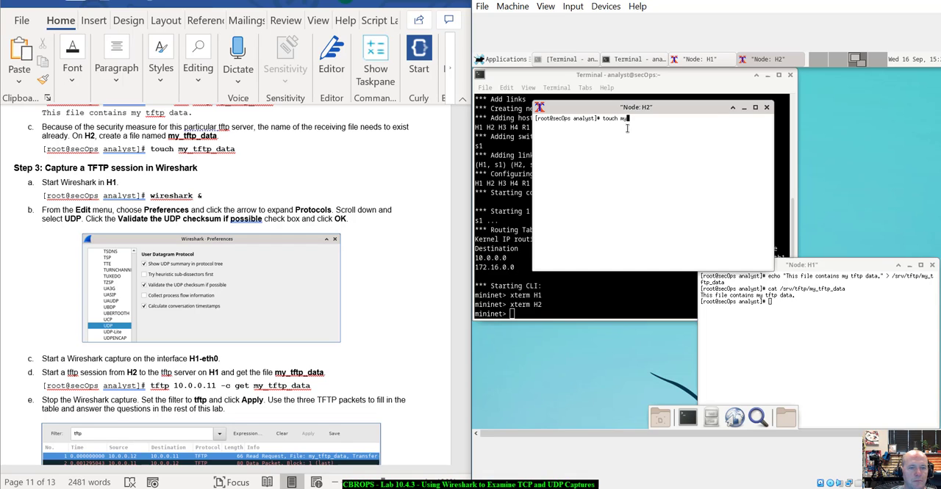
text(_tf)
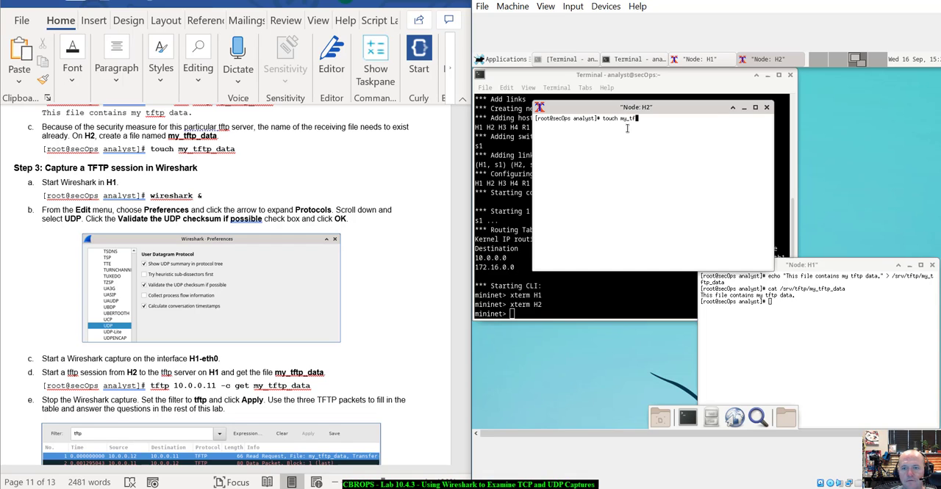
text(tp_)
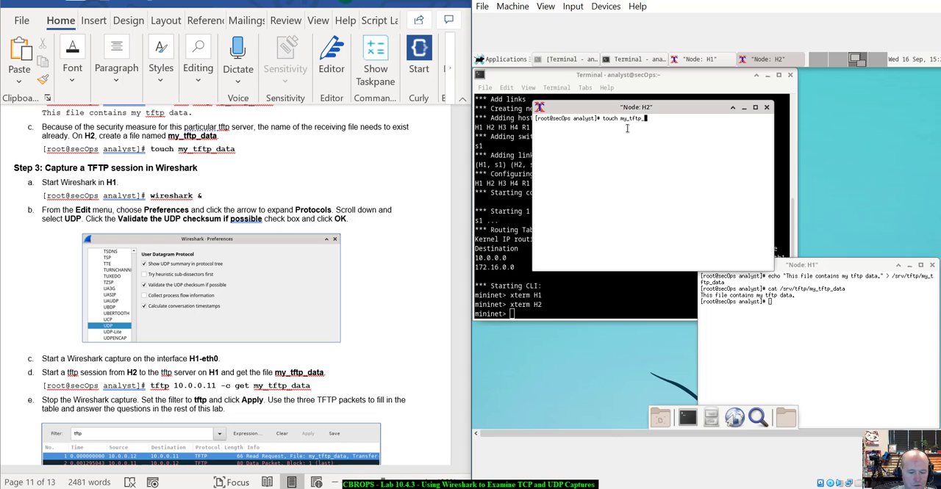
text(data)
key(Return)
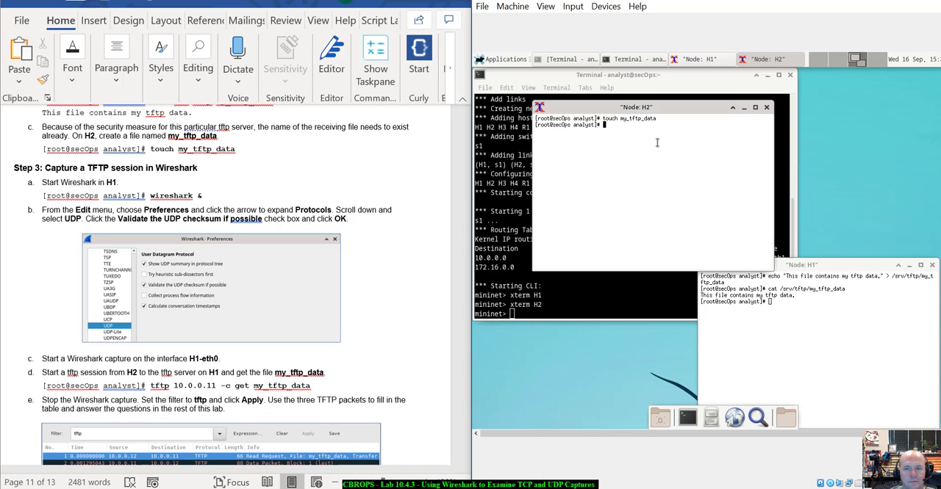
text(cat)
key(BackSpace)
key(BackSpace)
key(BackSpace)
key(BackSpace)
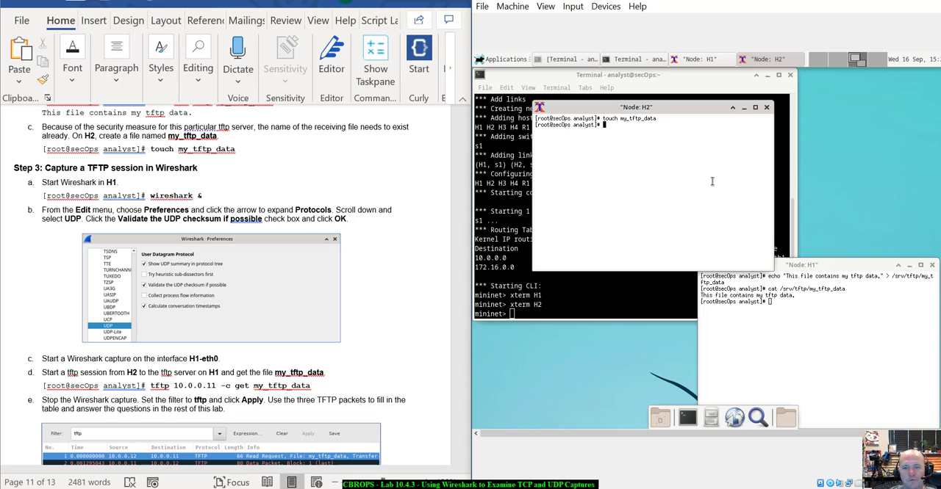
- List H2's current directory with ls to check for my_tftp_data, and clear the terminal
text(ls)
key(Return)
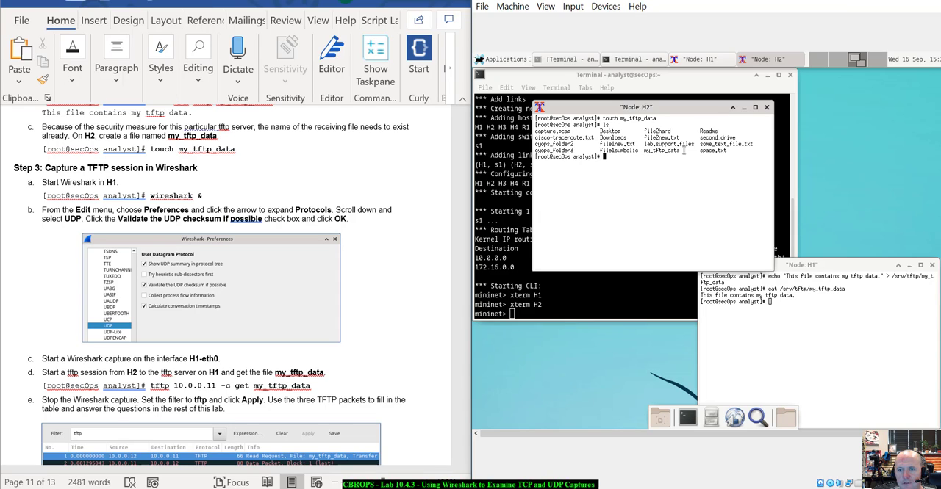
drag(686, 152, 644, 151)
click(660, 195)
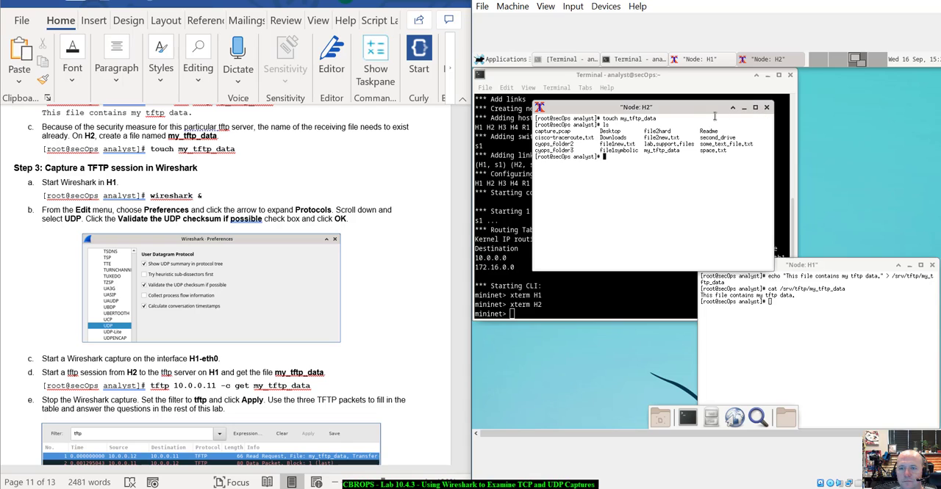
text(clear)
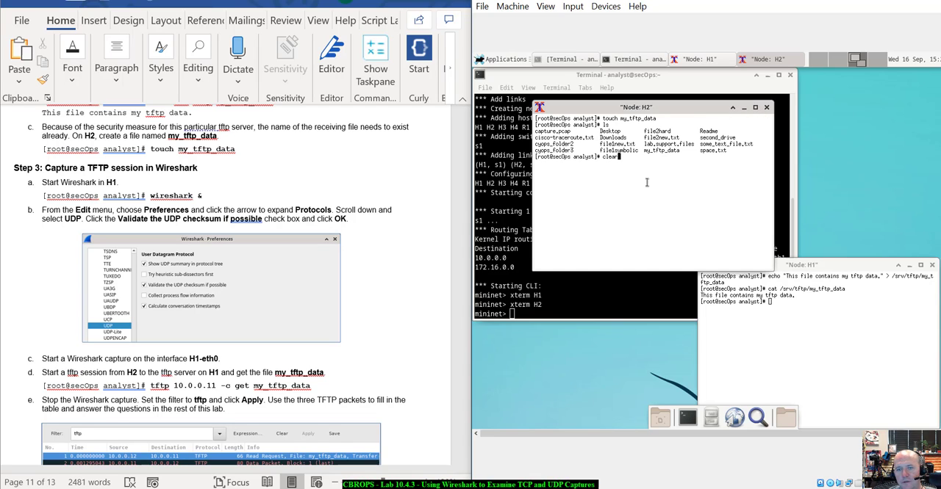
key(Return)
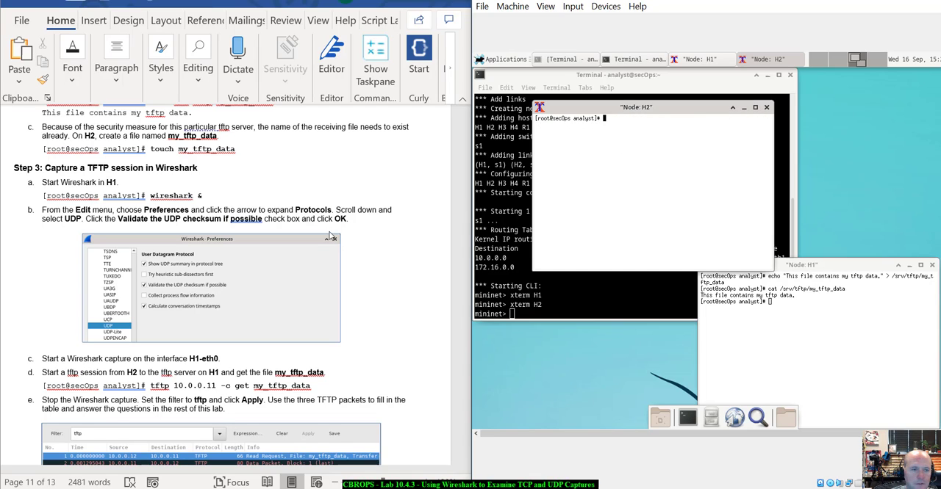
- Bring the Node: H1 window forward and start Wireshark in the background from its prompt with wireshark &
scroll(213, 193, down, 2)
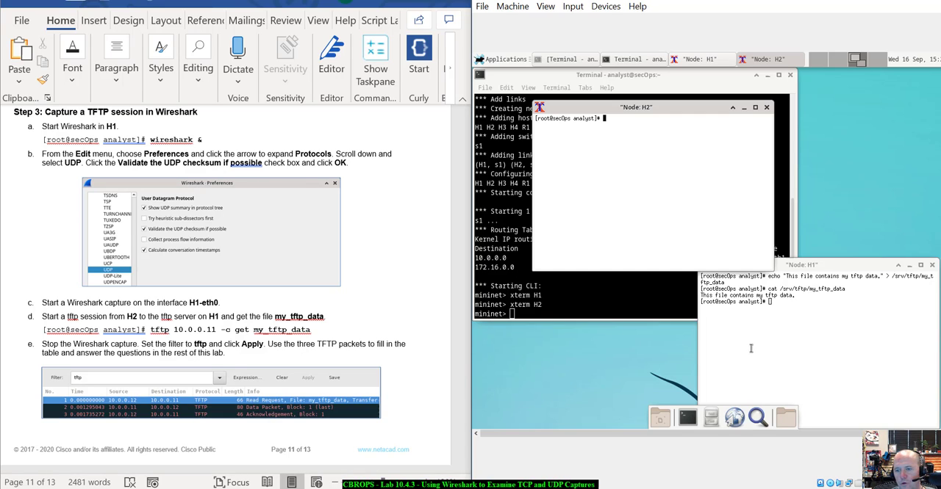
click(803, 268)
drag(793, 244, 792, 245)
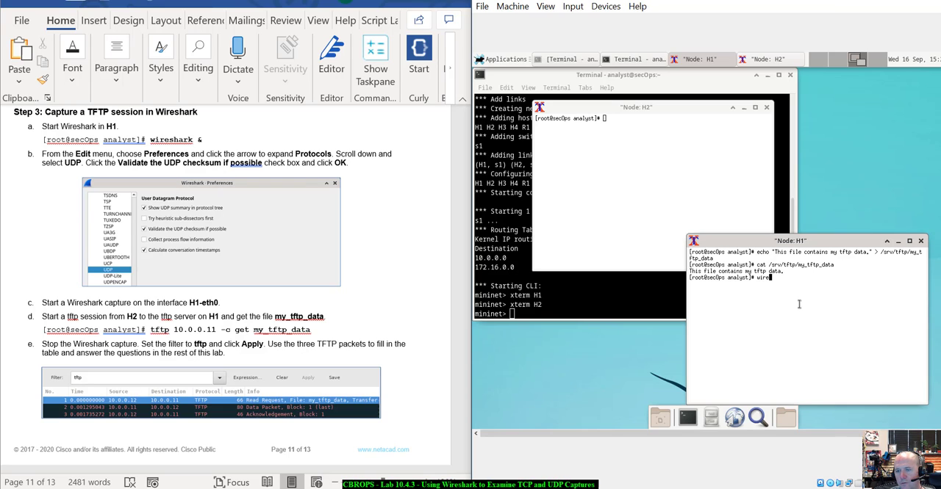
text(wireshark &)
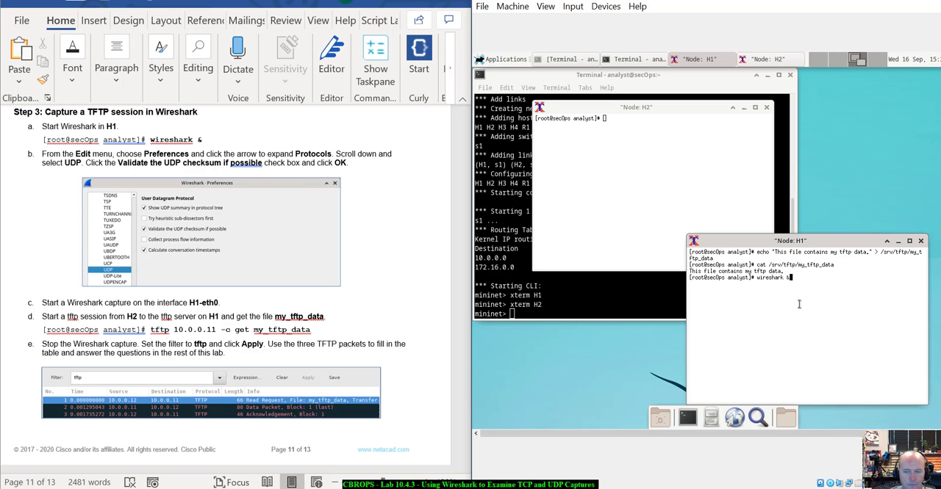
key(Return)
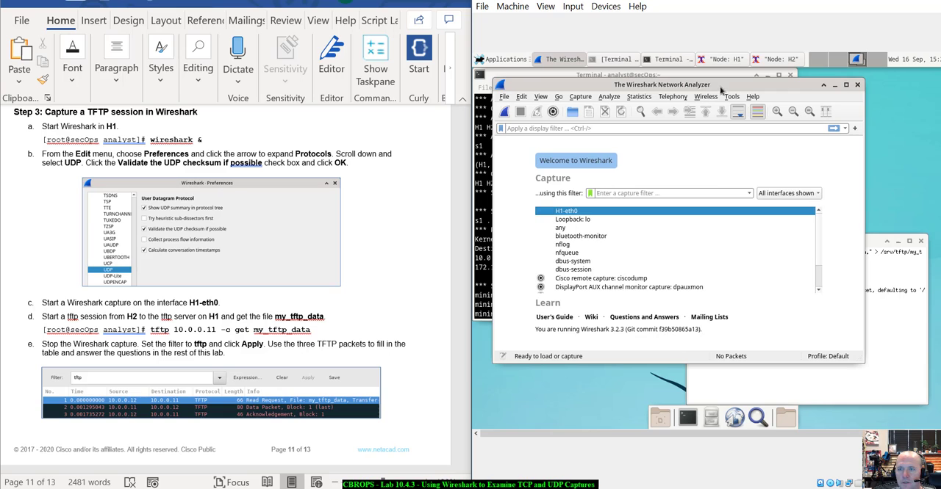
- Move the Wireshark window aside, then check in the UDP protocol preferences that Validate the UDP checksum if possible is enabled and accept them
drag(720, 86, 798, 112)
scroll(177, 285, down, 1)
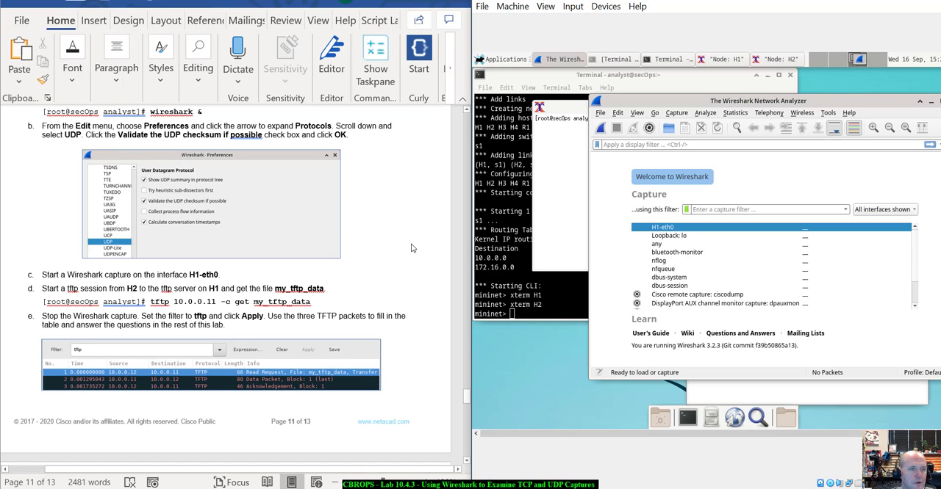
click(618, 114)
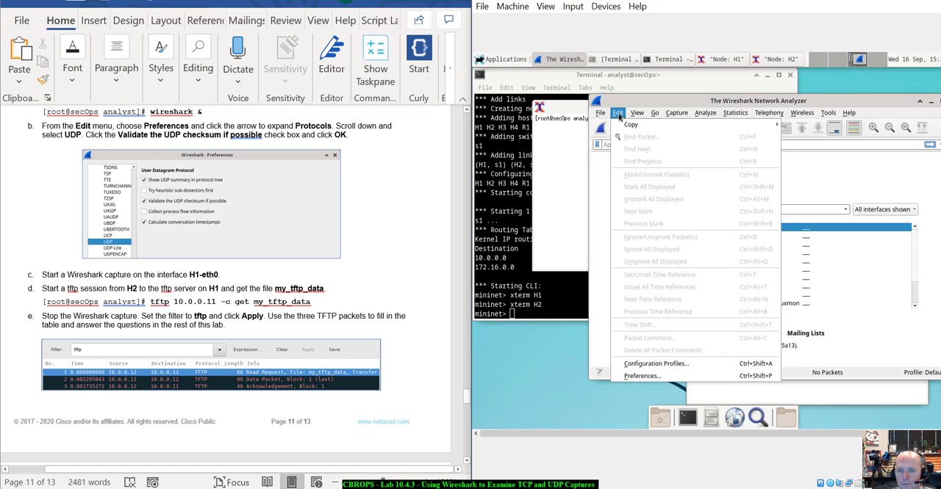
click(661, 376)
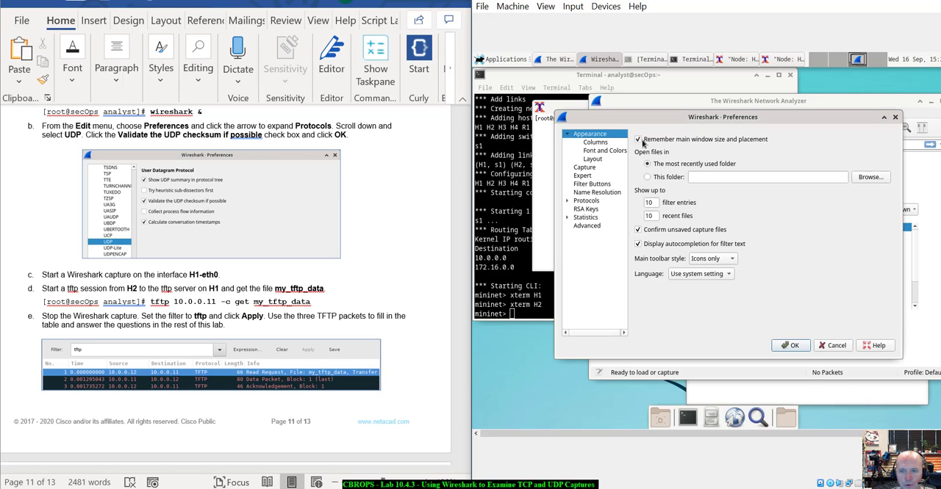
click(568, 201)
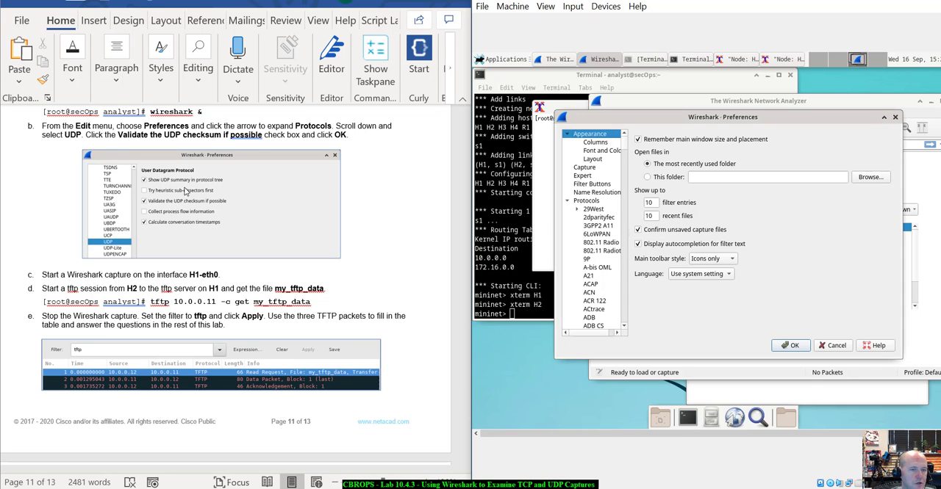
scroll(605, 269, down, 10)
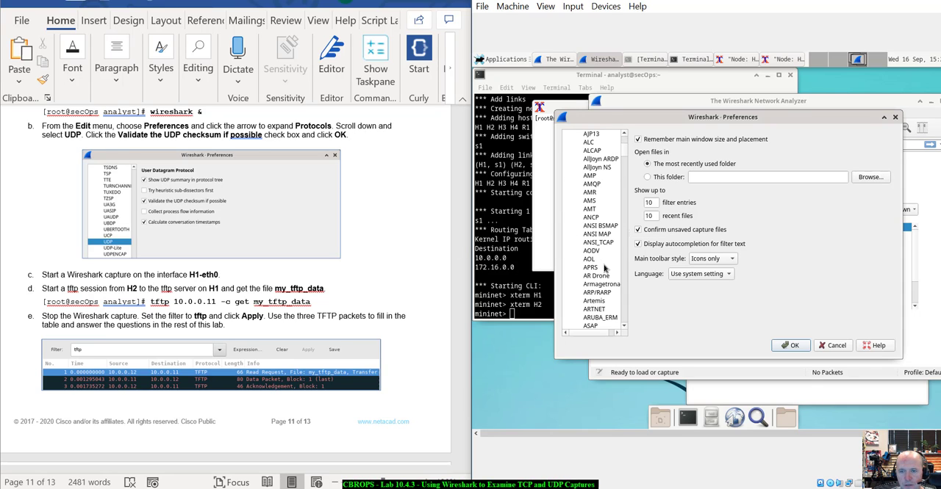
drag(626, 153, 623, 307)
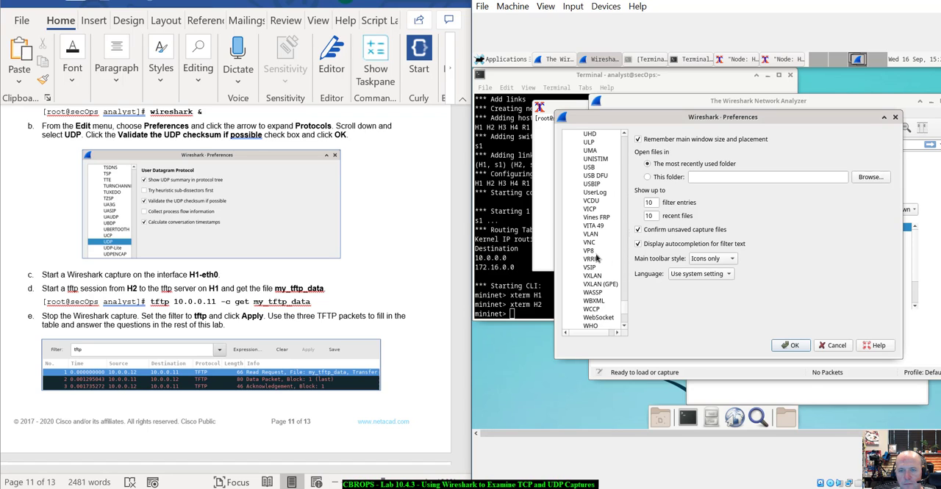
scroll(597, 257, up, 3)
click(589, 167)
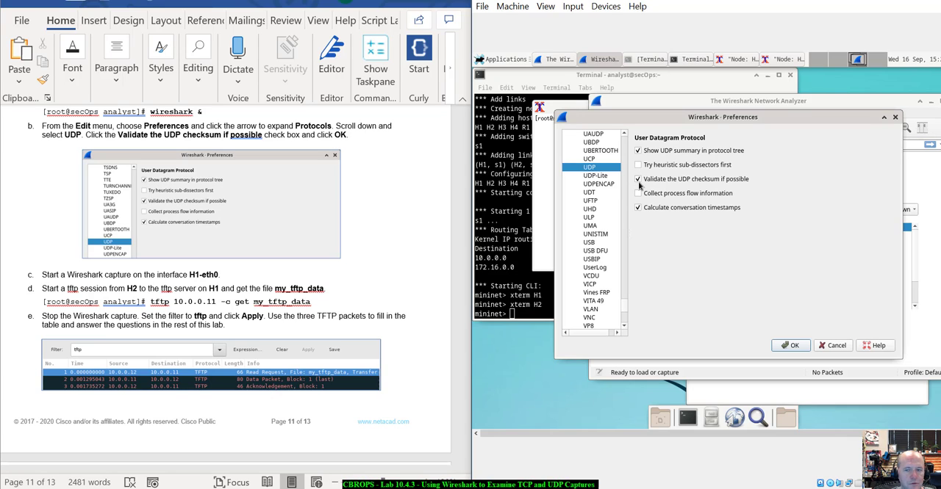
click(794, 345)
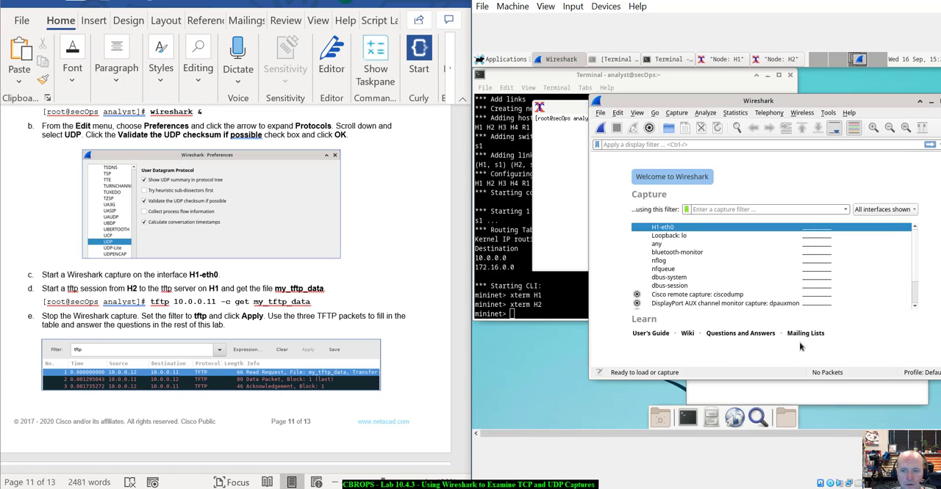
- Start a Wireshark capture on the H1-eth0 interface and move the capture window off the H2 terminal
scroll(229, 187, down, 4)
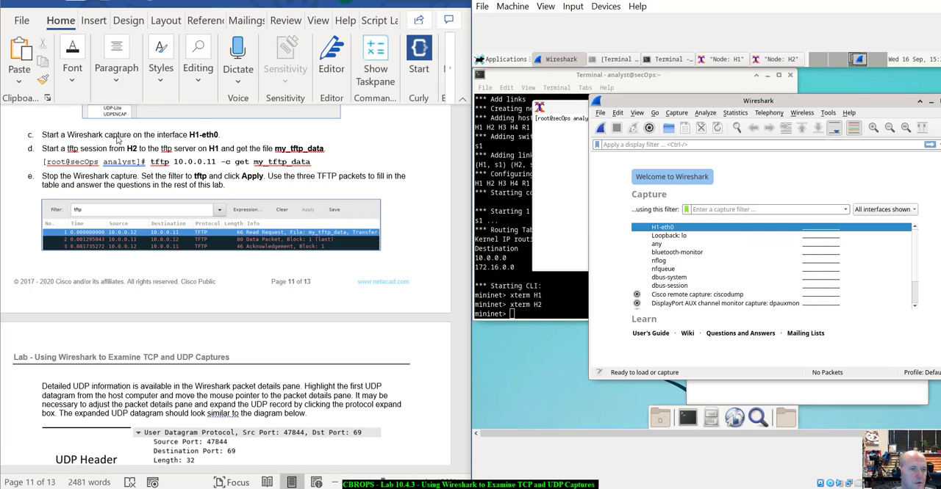
double_click(677, 230)
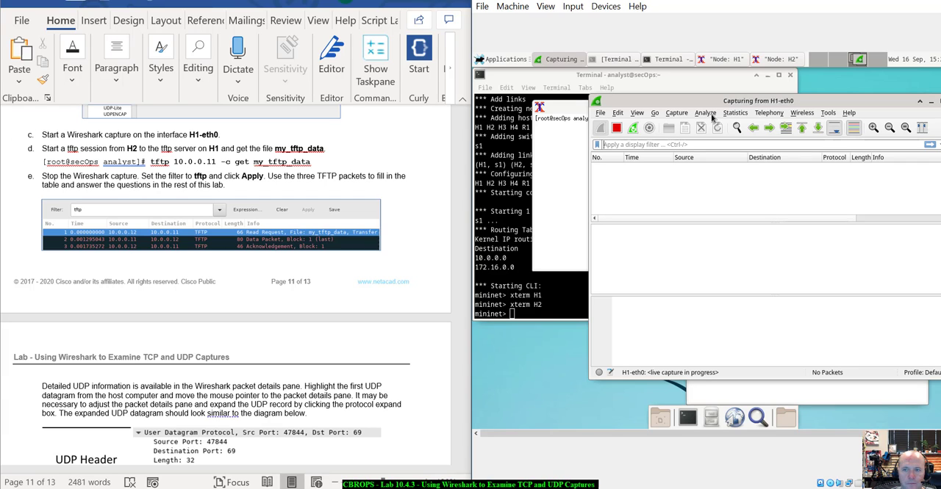
drag(706, 102, 796, 165)
- Fetch the file from the TFTP server on H1 by running tftp 10.0.0.11 -c get my_tftp_data on H2
click(593, 182)
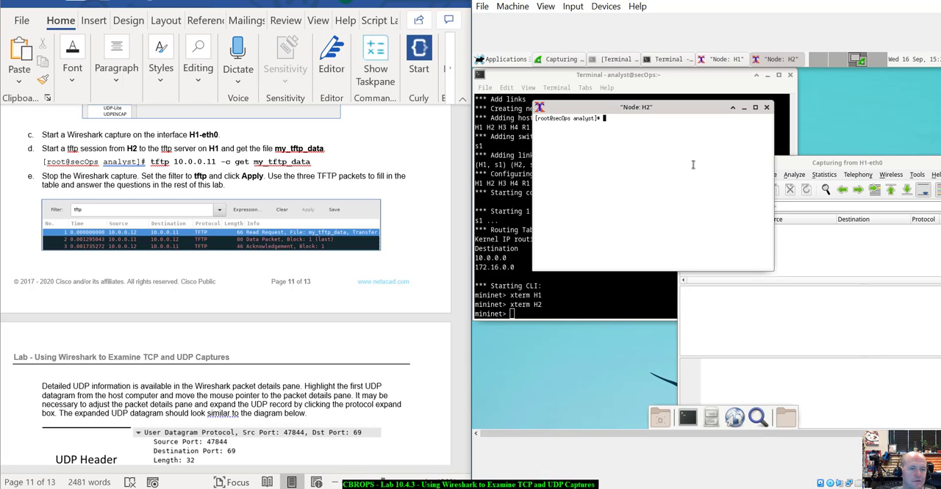
text(tftp)
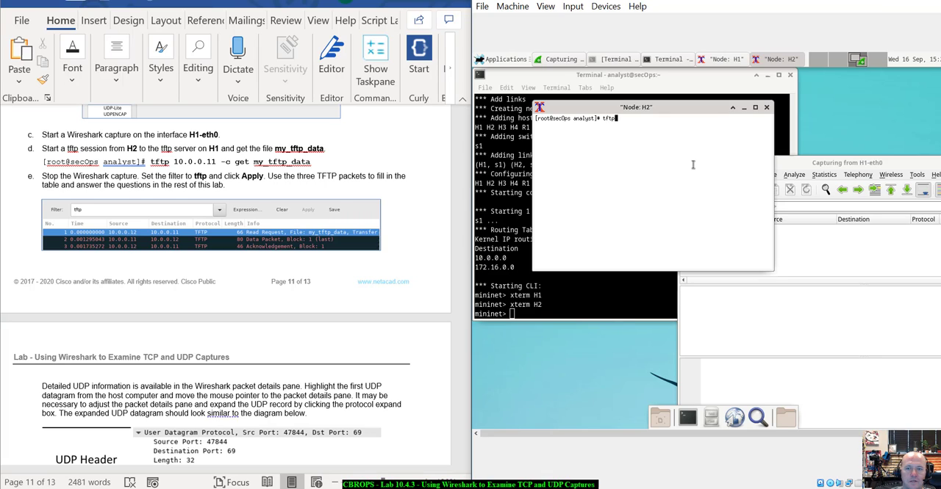
text( 1)
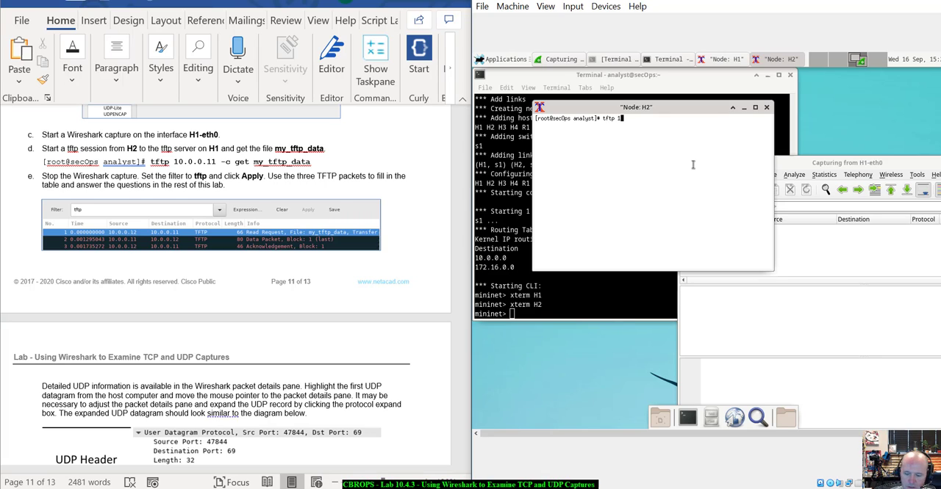
text(0.0.0.11 -c)
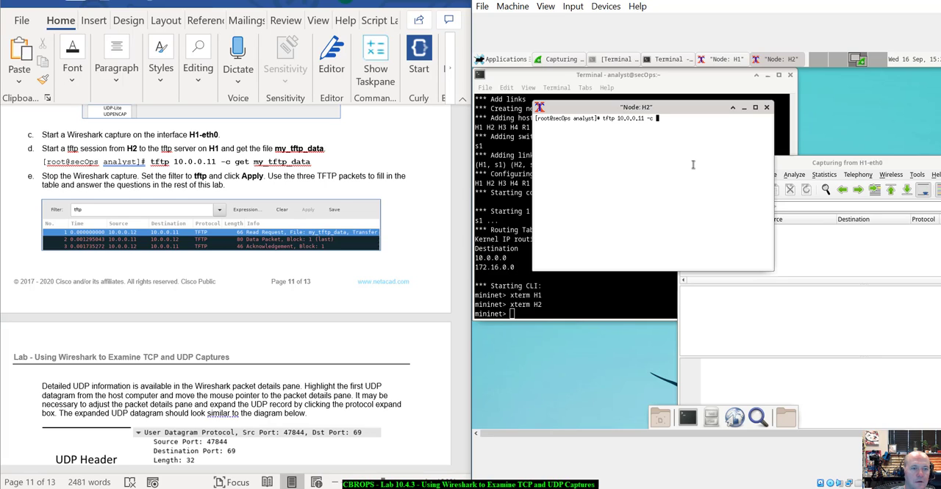
text( get my_tftp_data)
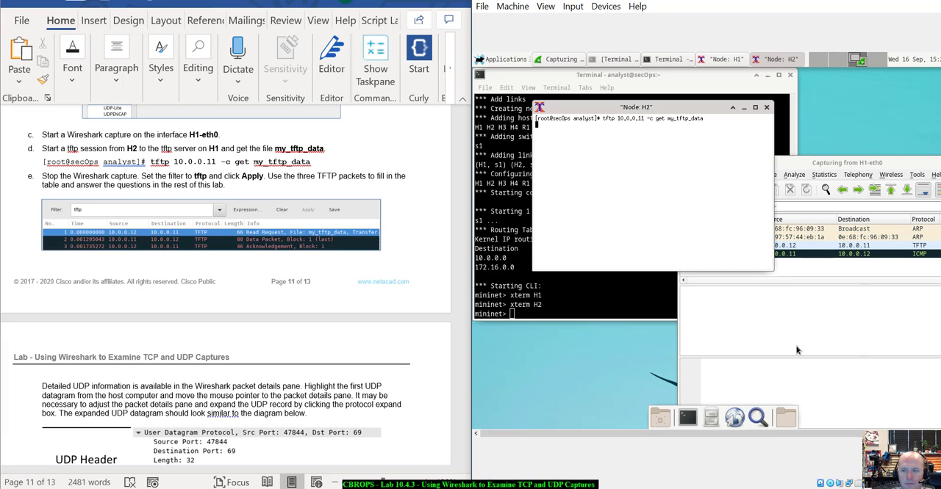
- Stop the H1-eth0 capture, with its window moved into full view, and look through the captured packets
click(896, 164)
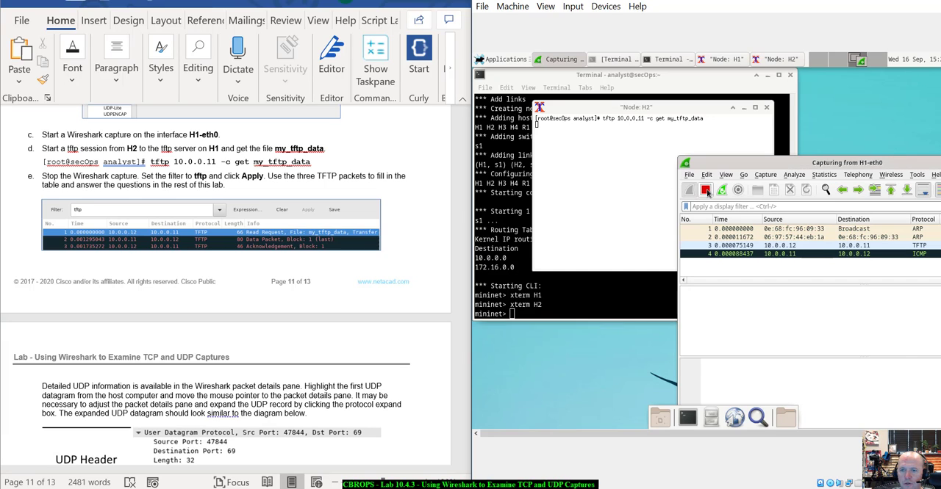
click(707, 193)
drag(863, 164, 701, 110)
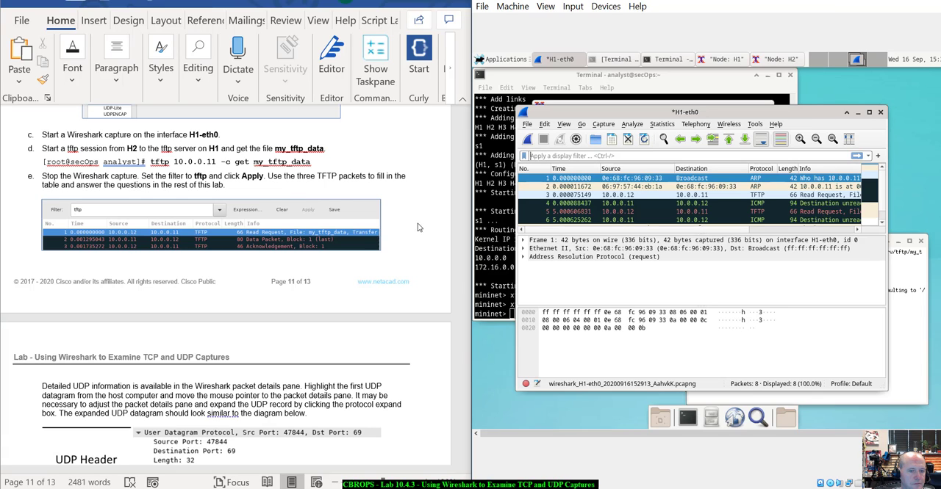
drag(670, 110, 661, 99)
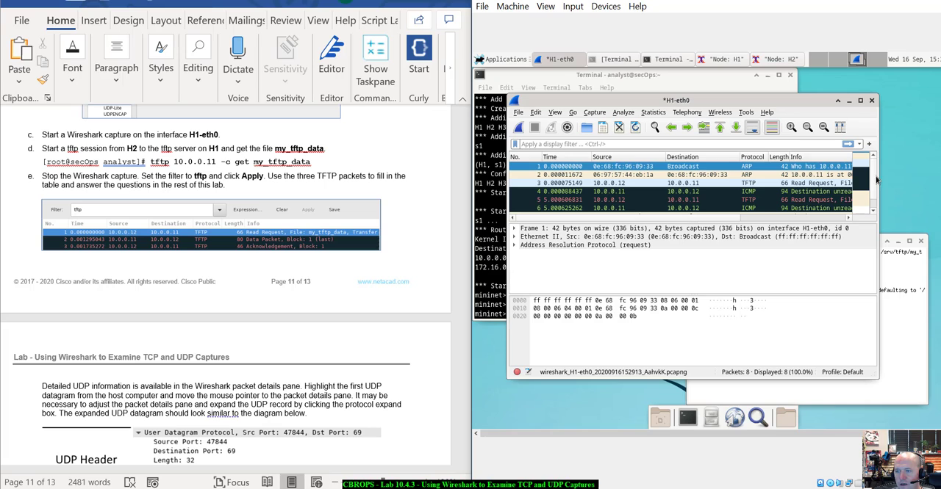
drag(876, 180, 875, 172)
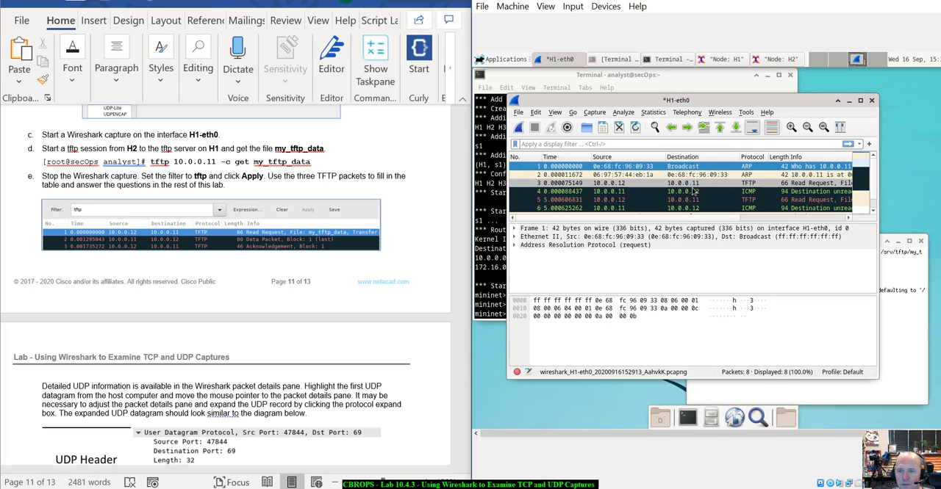
scroll(693, 189, down, 1)
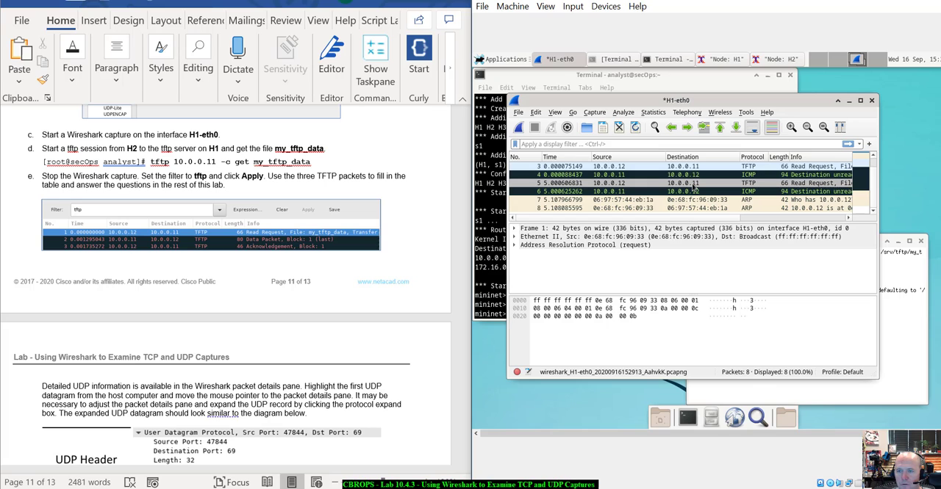
scroll(692, 189, up, 1)
scroll(692, 189, down, 1)
scroll(693, 187, up, 1)
scroll(693, 187, down, 1)
- Try to filter the captured packets with the display filter protocol == tftp, and clear that expression
click(670, 143)
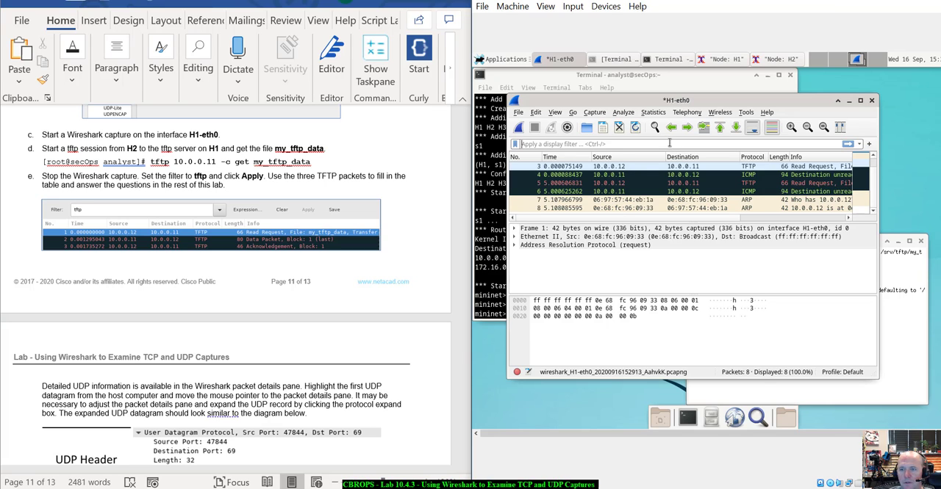
text(por)
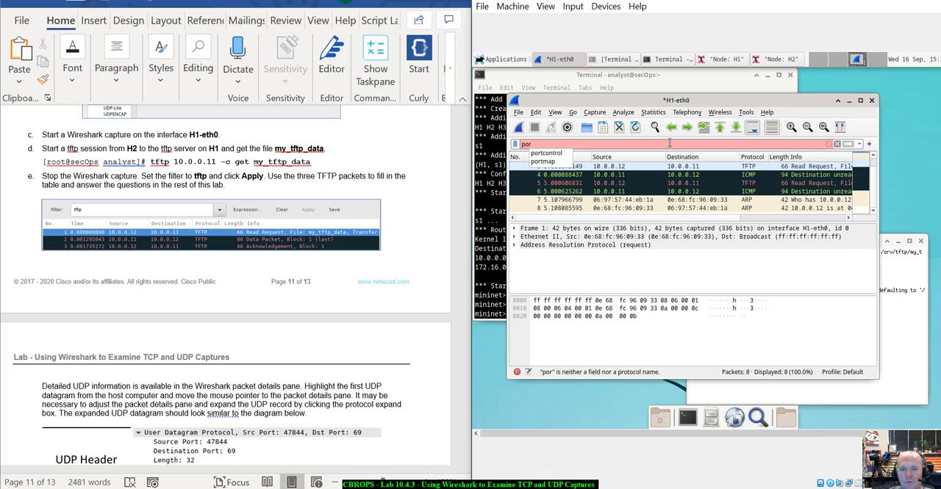
key(BackSpace)
key(BackSpace)
text(rotocol.)
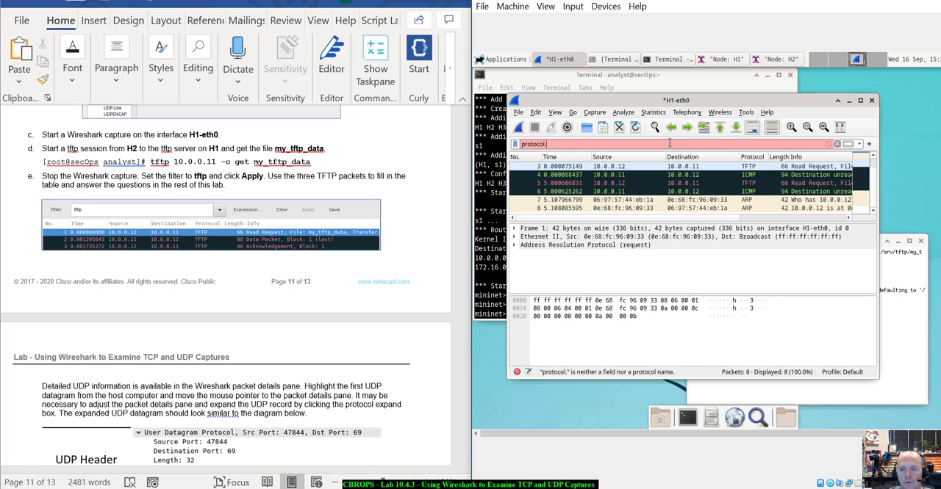
key(BackSpace)
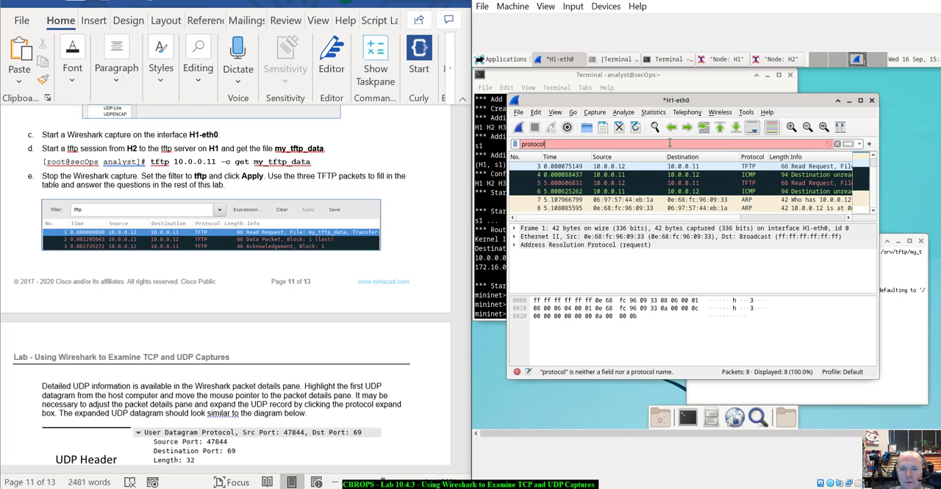
text(==)
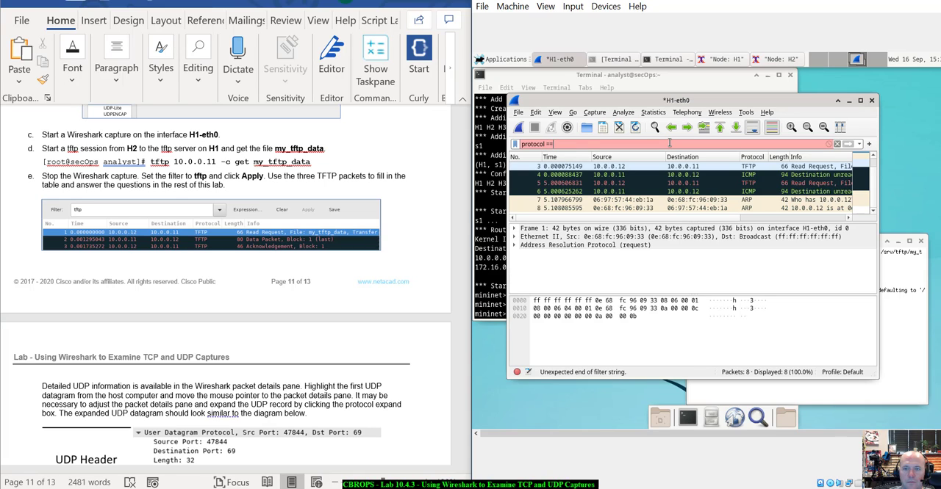
text( T)
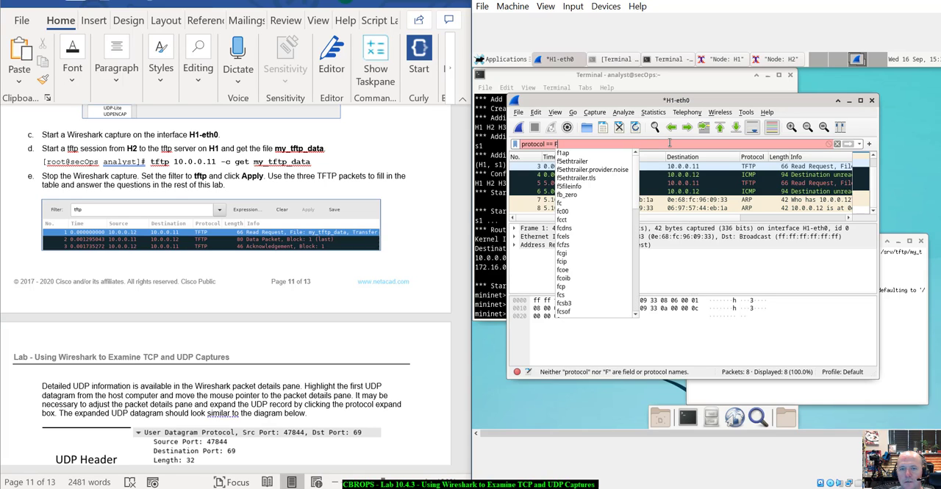
text(F)
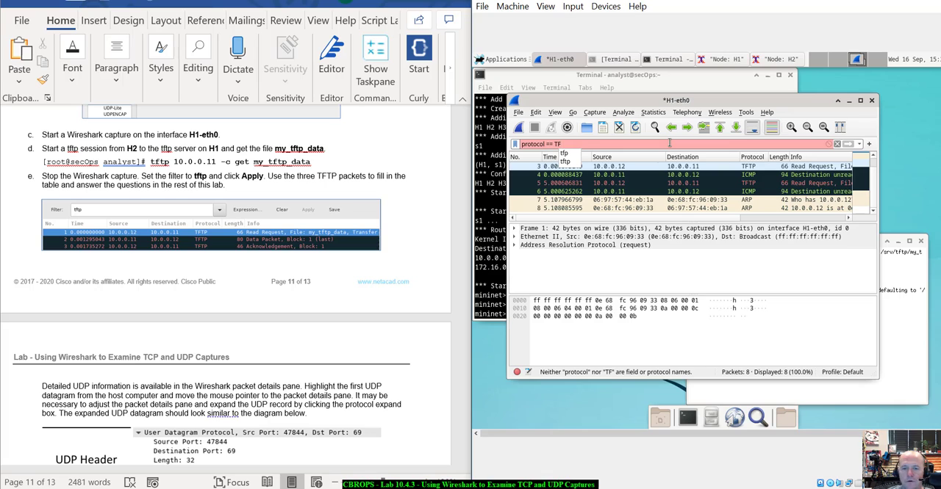
key(Down)
key(Down)
key(Return)
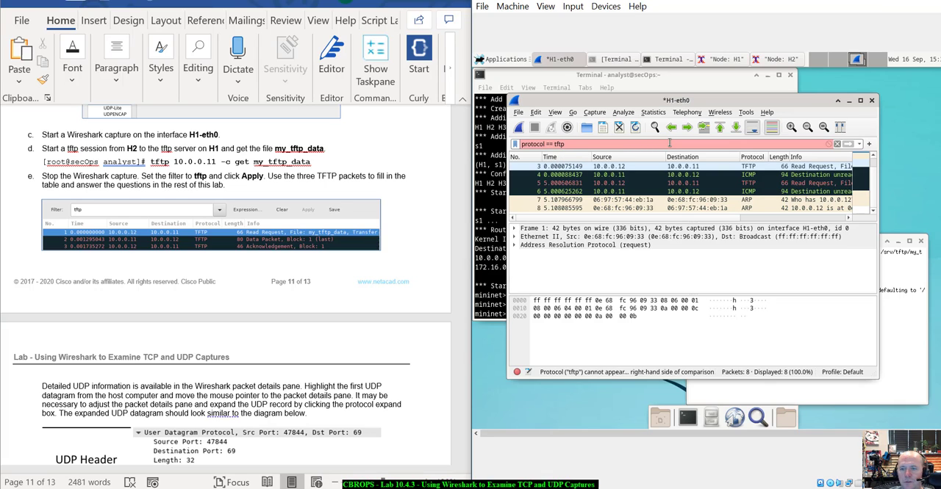
key(Return)
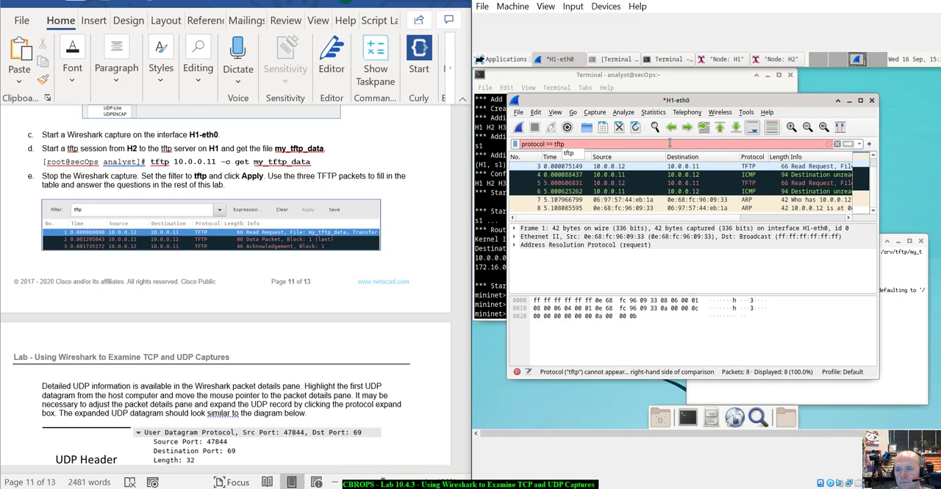
click(848, 143)
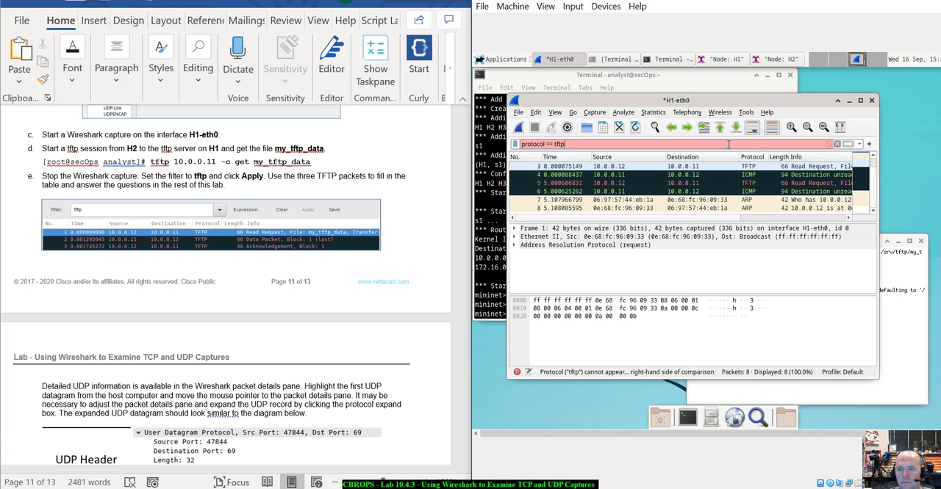
click(728, 144)
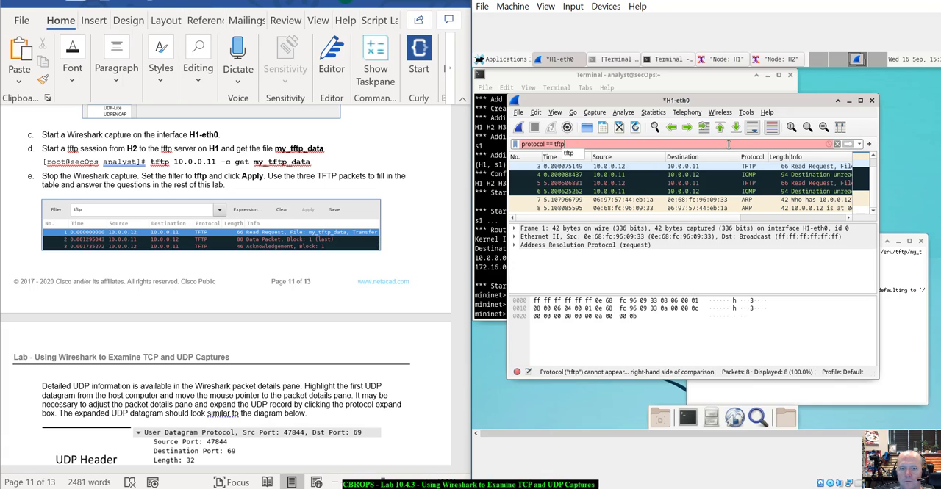
click(564, 145)
drag(564, 145, 523, 144)
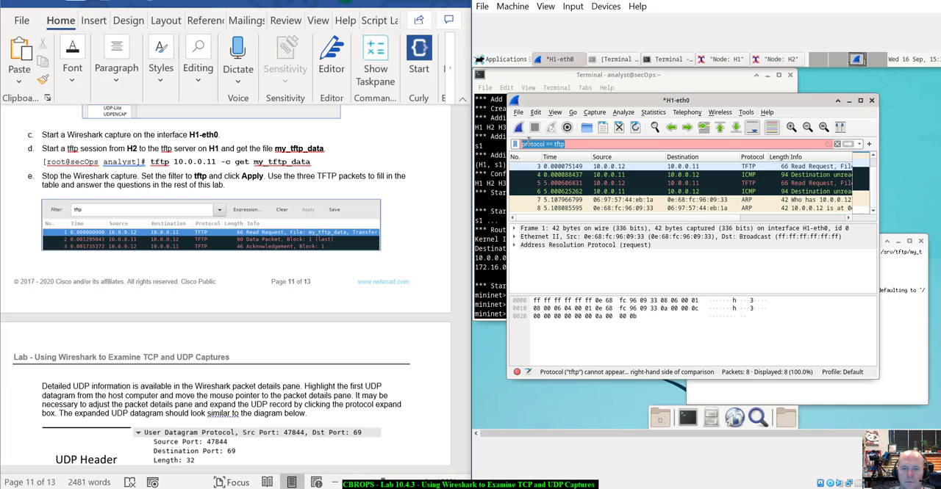
key(BackSpace)
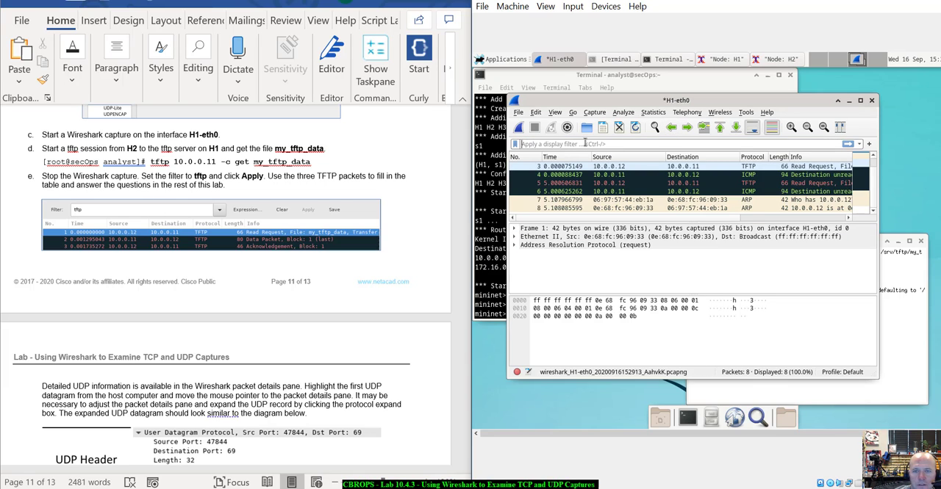
- Filter the captured packets with the display filter tftp
text(tfpt)
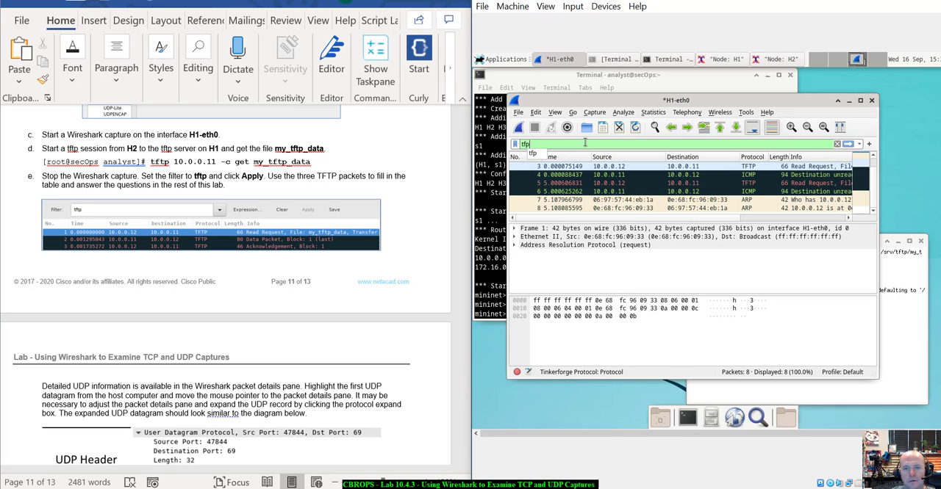
key(BackSpace)
key(BackSpace)
key(BackSpace)
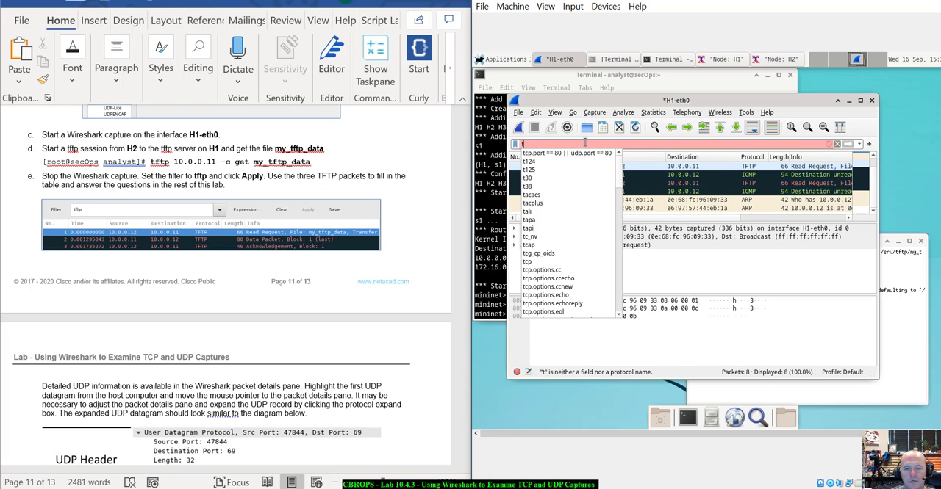
text(ftp)
key(Return)
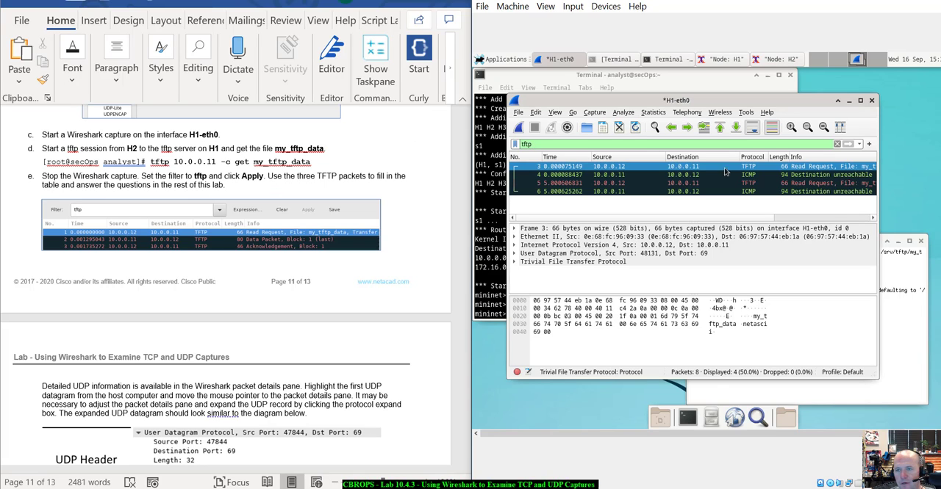
- Restart the H1-eth0 capture without saving the earlier packets, and move the capture window off the H2 terminal
click(520, 128)
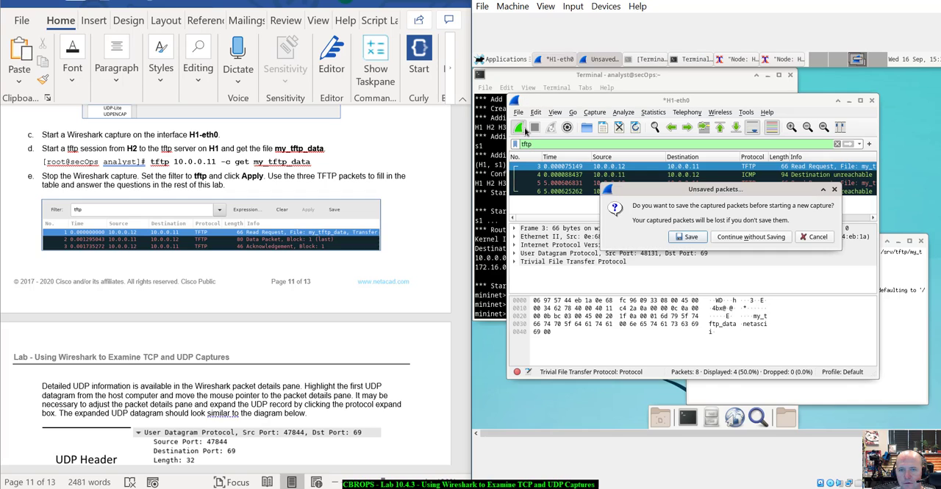
click(746, 238)
drag(700, 107, 805, 92)
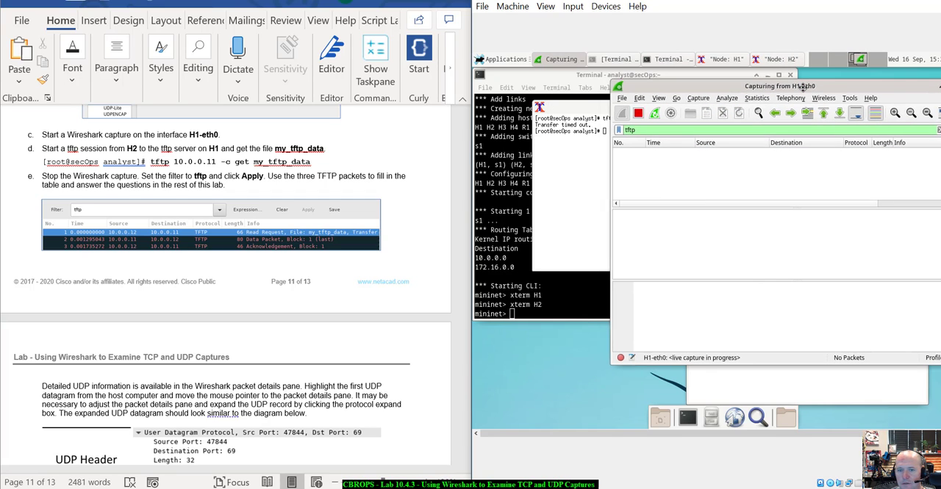
- Rerun tftp 10.0.0.11 -c get my_tftp_data on H2, and arrange its terminal and the capture window to see the packets
click(566, 219)
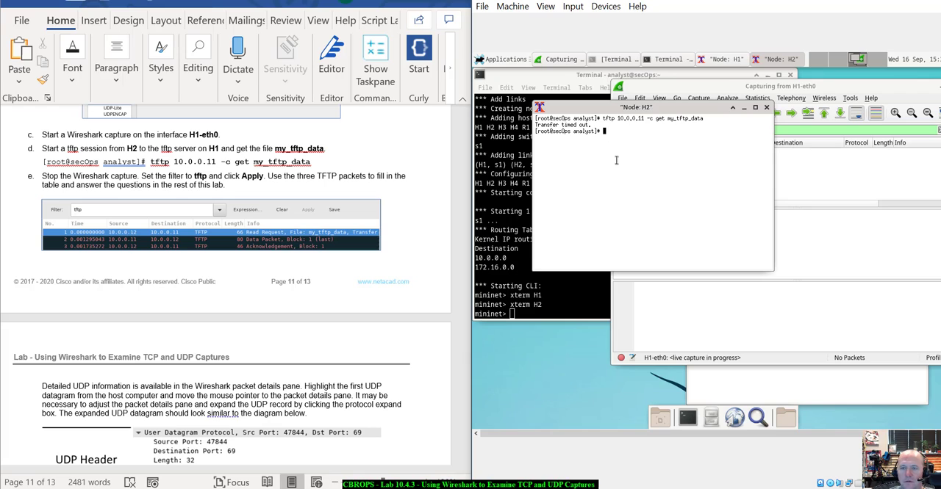
key(Up)
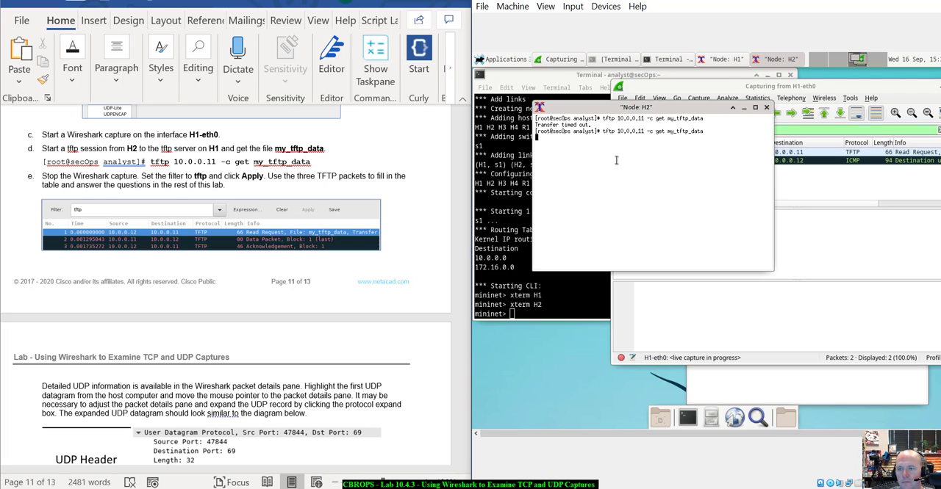
drag(676, 112, 641, 113)
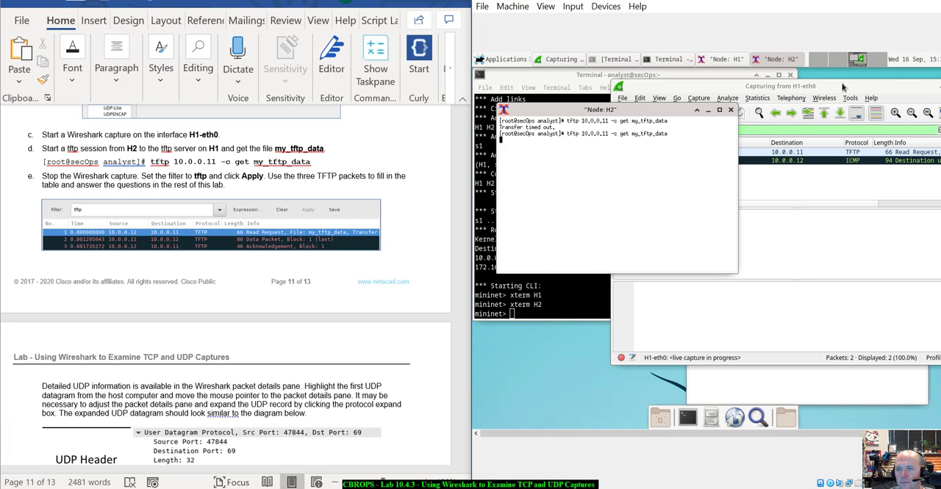
drag(841, 86, 791, 96)
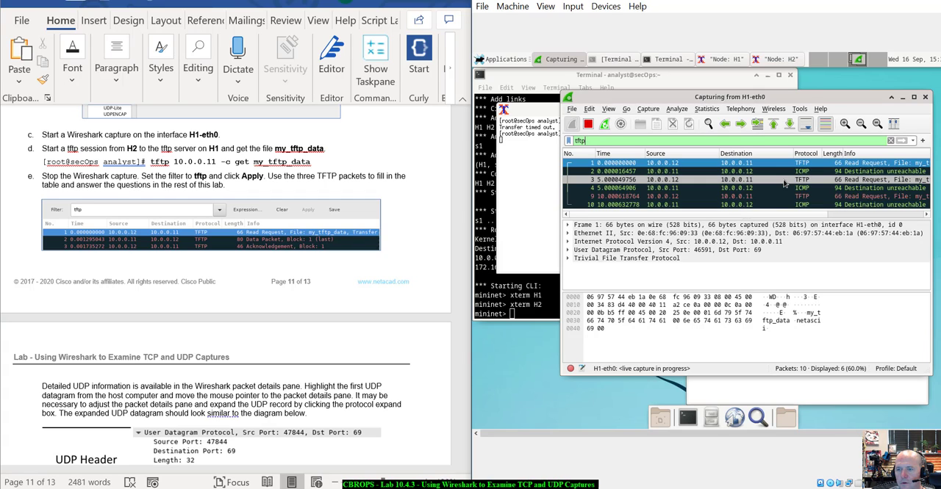
- Stop the H1-eth0 capture and examine the tftp-filtered read requests and ICMP replies one by one
click(588, 123)
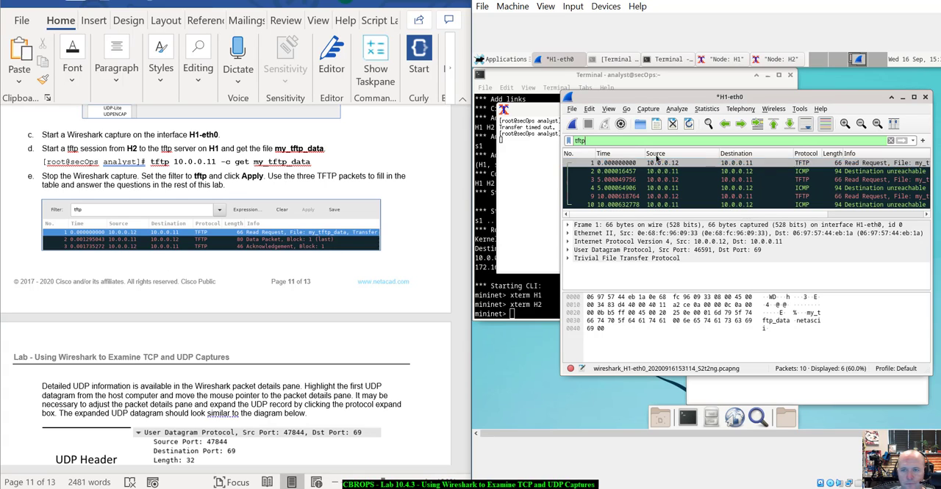
key(Return)
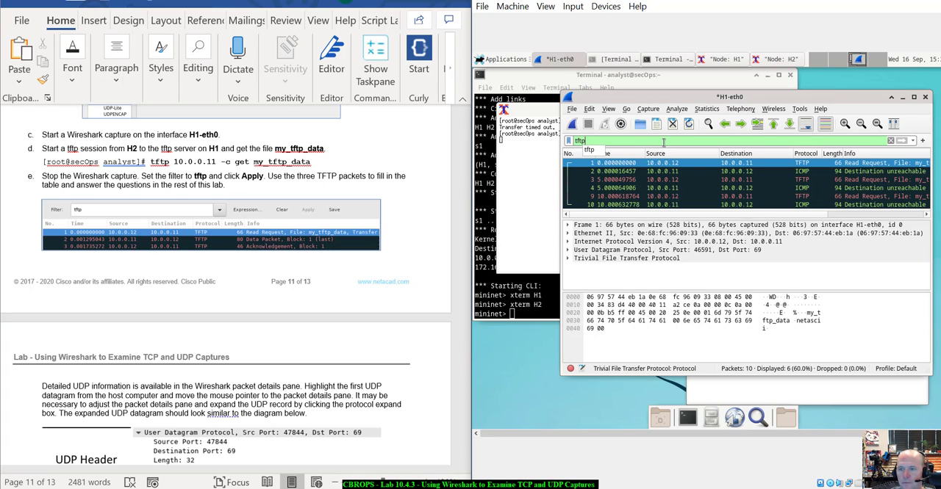
click(807, 196)
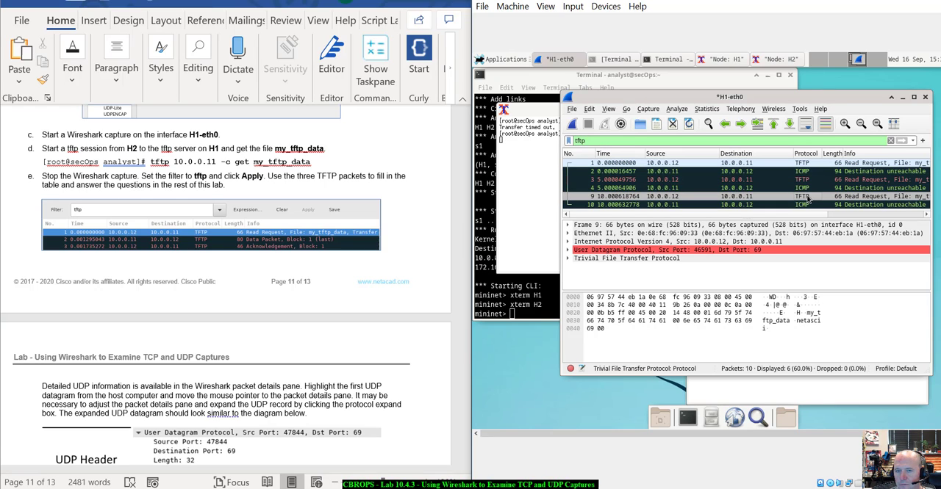
click(753, 206)
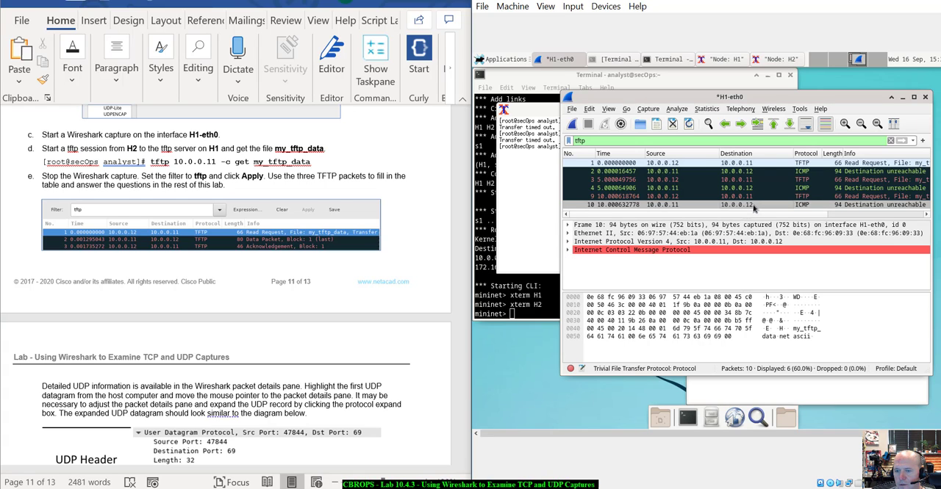
click(857, 189)
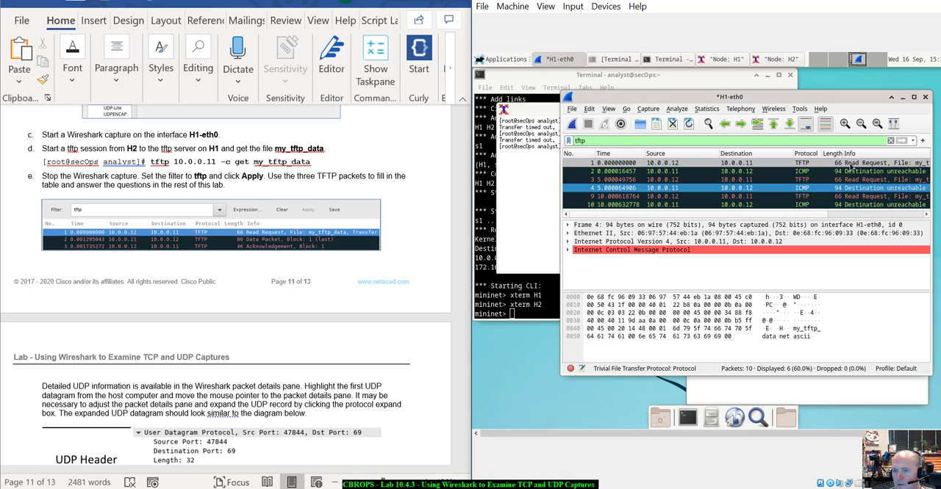
click(853, 163)
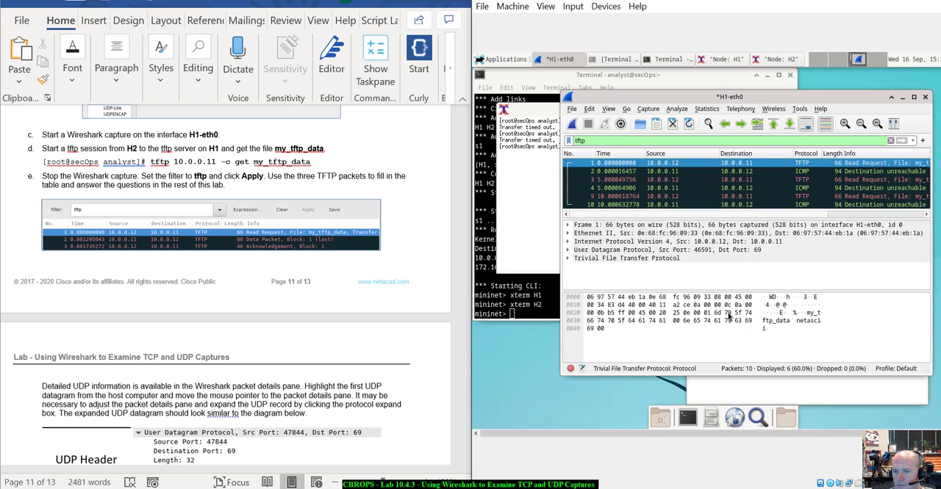
- List the files on H2 with ls and display the contents of my_tftp_data with cat
click(497, 230)
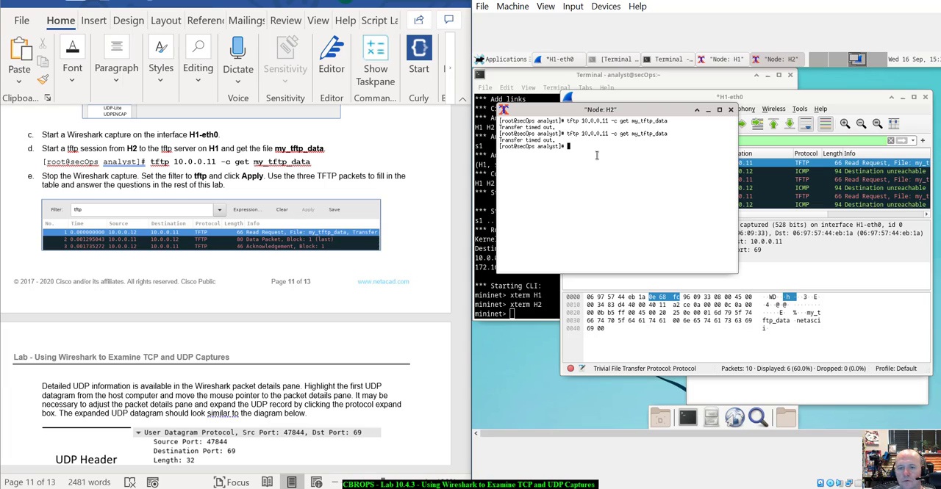
text(ls)
key(Return)
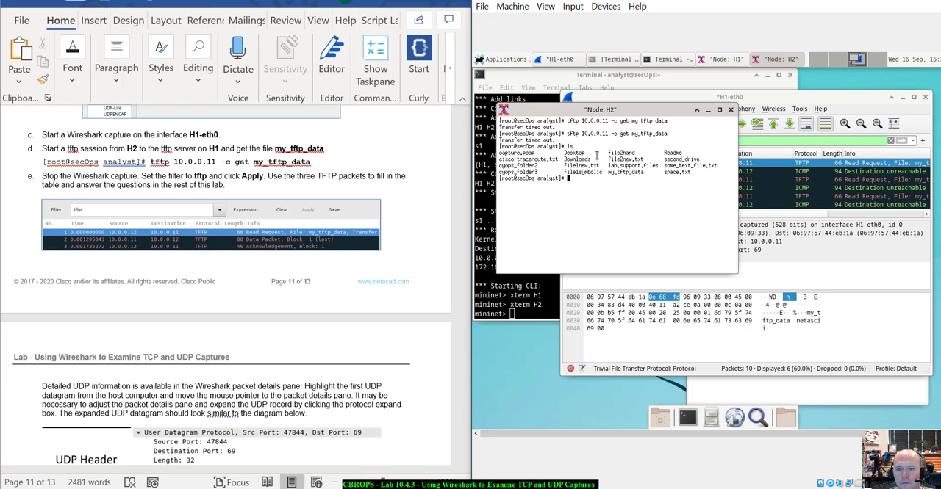
text(cat my)
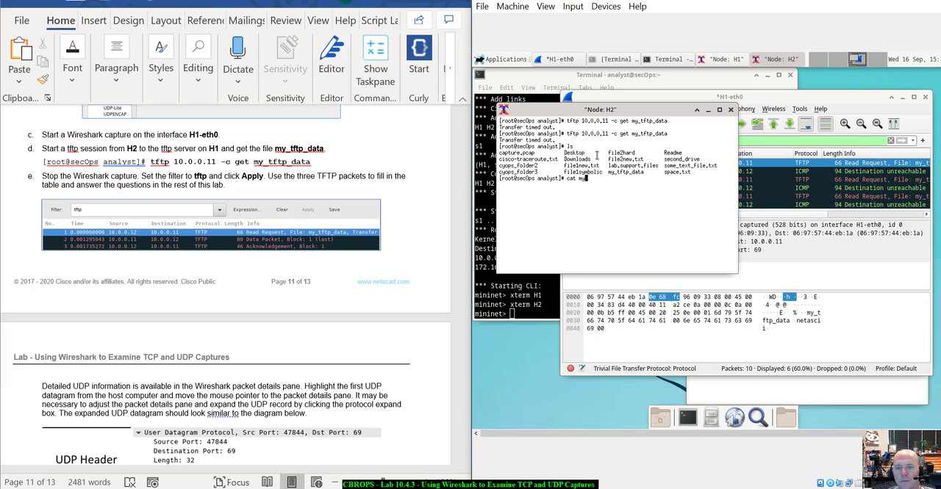
key(Tab)
key(Return)
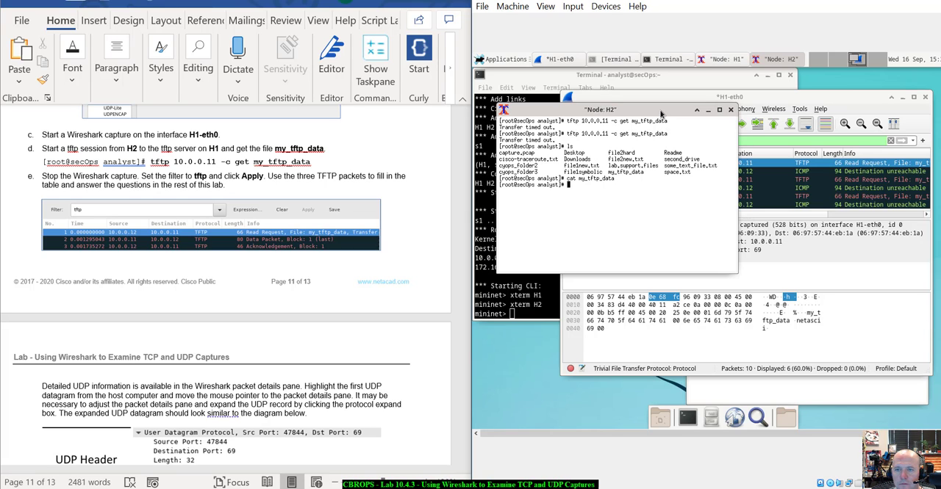
- Move the H2 and capture windows aside and display /srv/tftp/my_tftp_data with cat on H1
drag(663, 109, 663, 175)
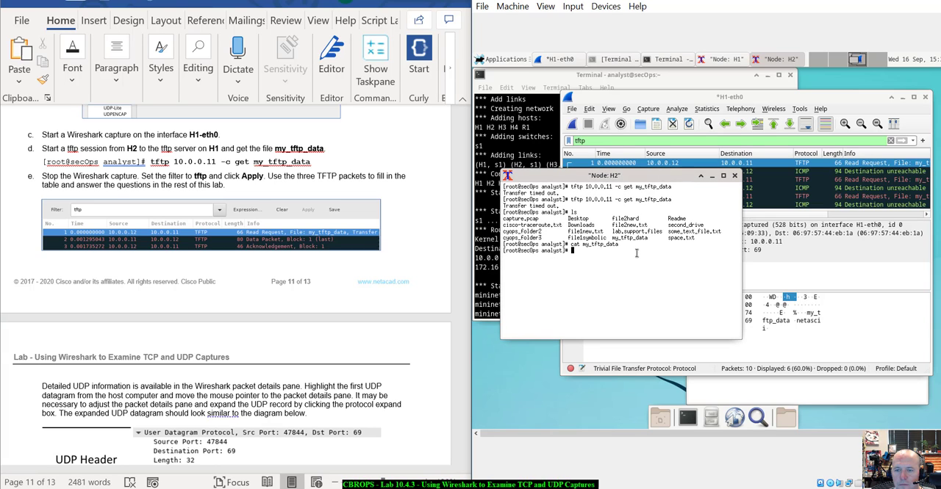
mouse_move(790, 93)
mouse_down()
mouse_move(787, 105)
mouse_move(784, 96)
mouse_up()
click(810, 400)
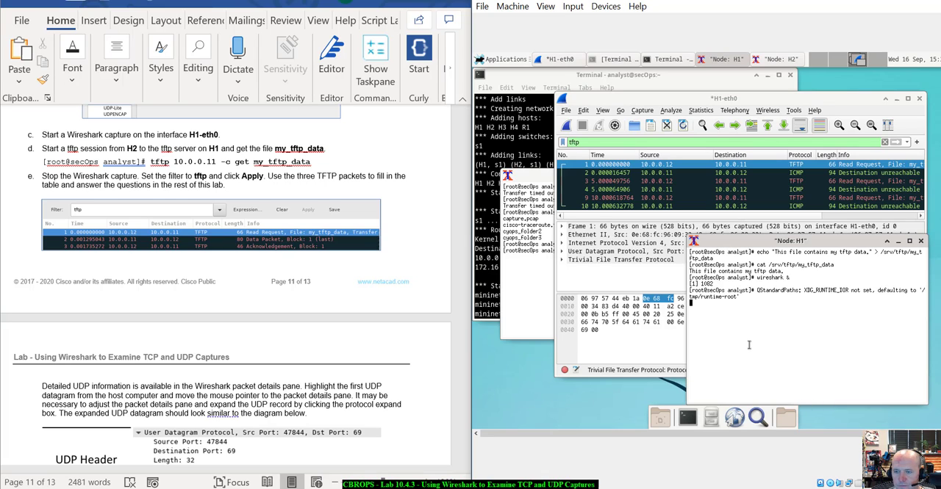
key(Return)
key(Up)
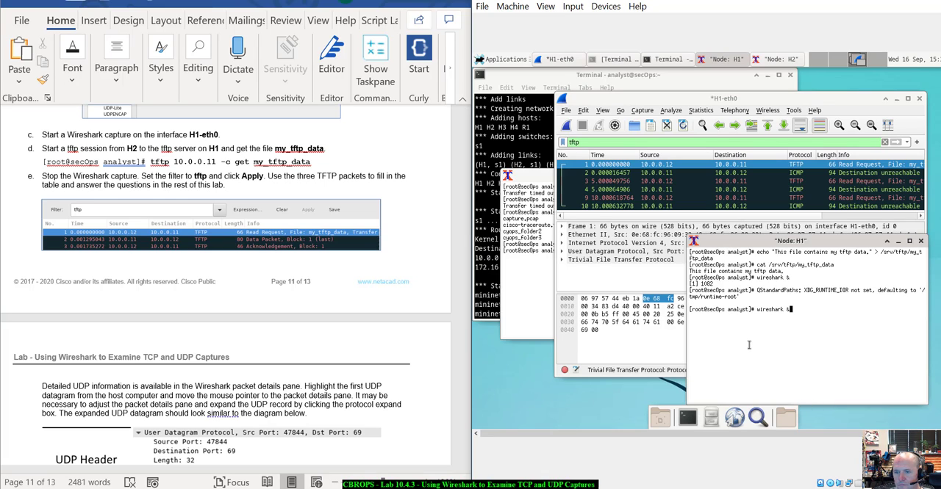
key(Up)
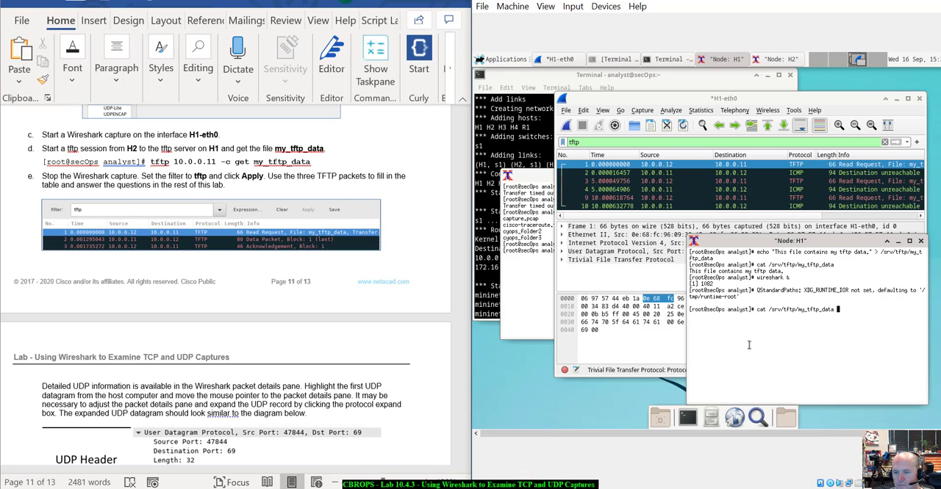
key(Return)
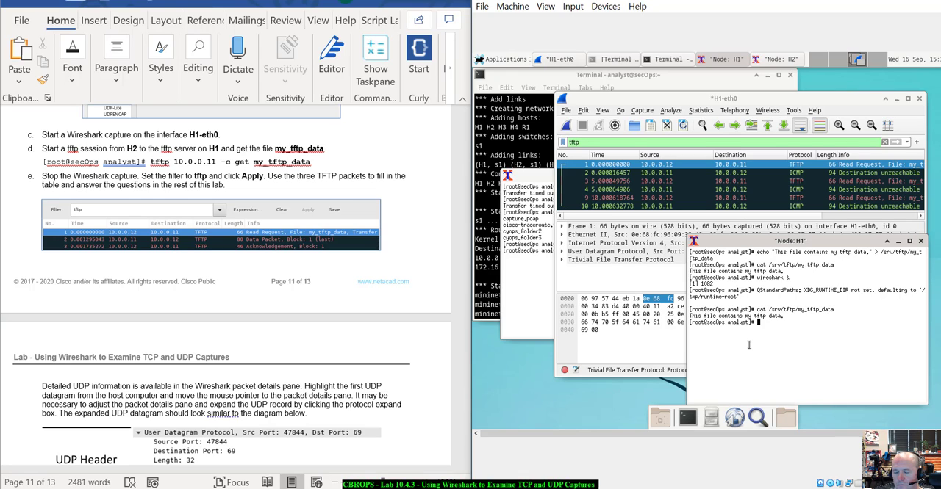
- Minimize the H1 terminal and list the files on H2 again with ls
click(536, 293)
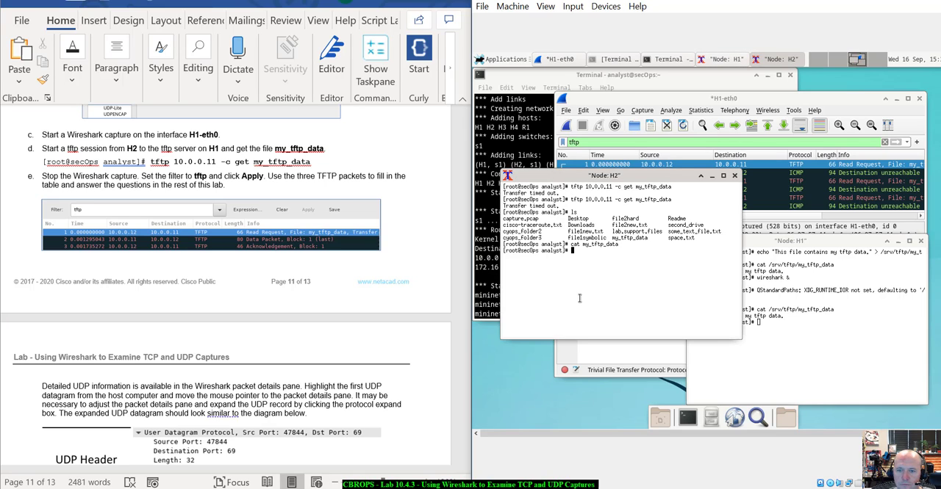
click(883, 356)
click(897, 241)
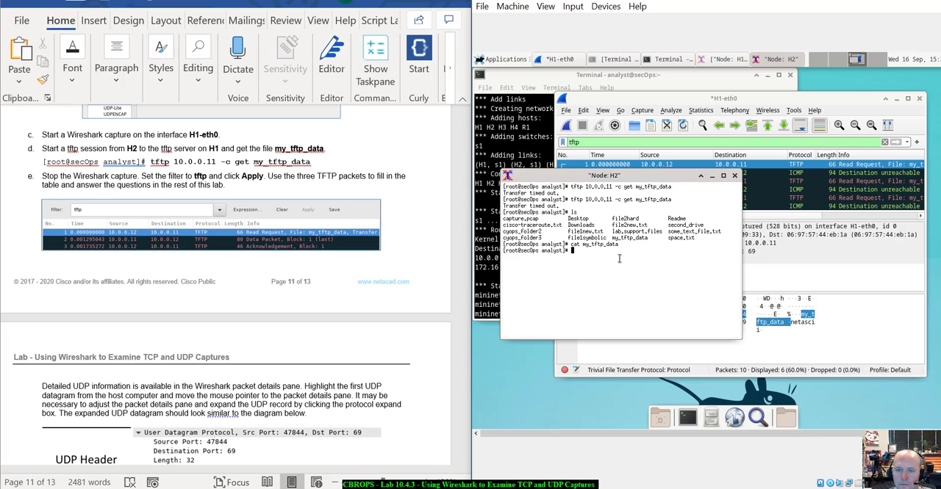
drag(622, 177, 626, 174)
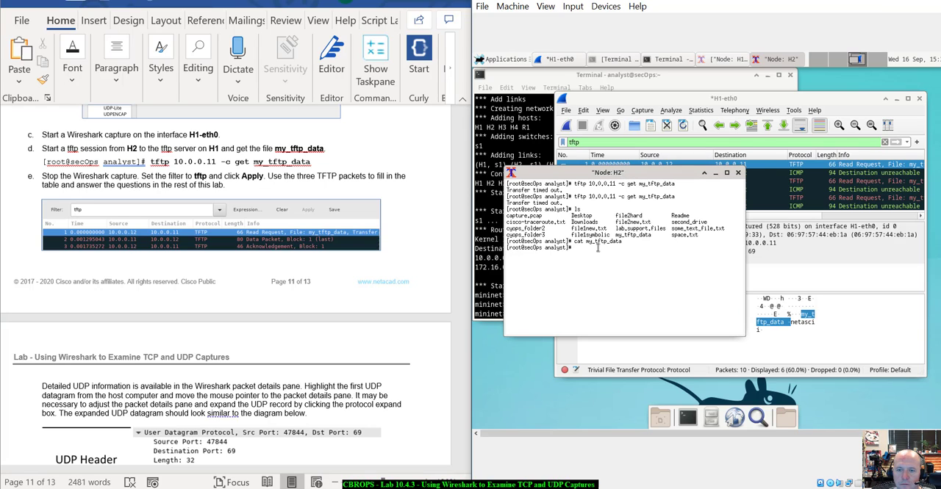
text(ls)
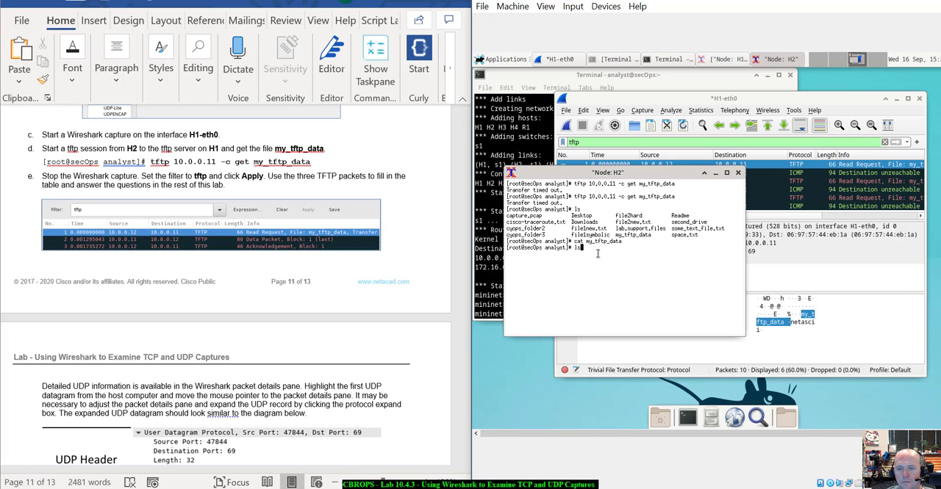
key(Return)
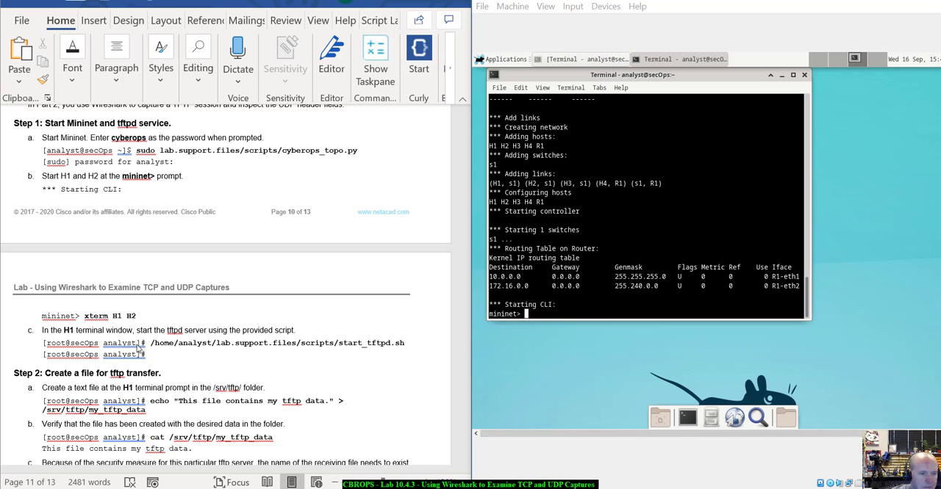
- Review the lab instructions for opening the H1 and H2 terminals, starting the tftpd server and creating the transfer file
scroll(138, 349, down, 2)
scroll(139, 347, down, 3)
scroll(140, 347, up, 3)
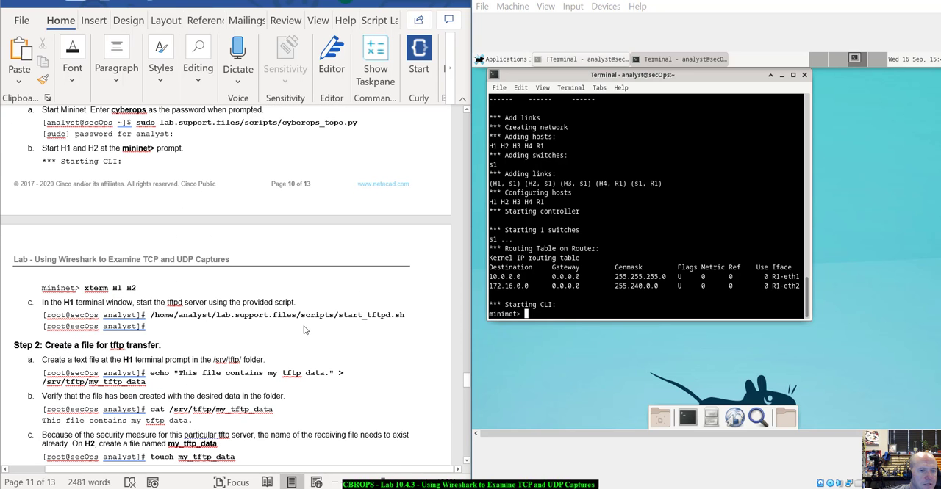
scroll(304, 331, down, 1)
scroll(305, 331, up, 2)
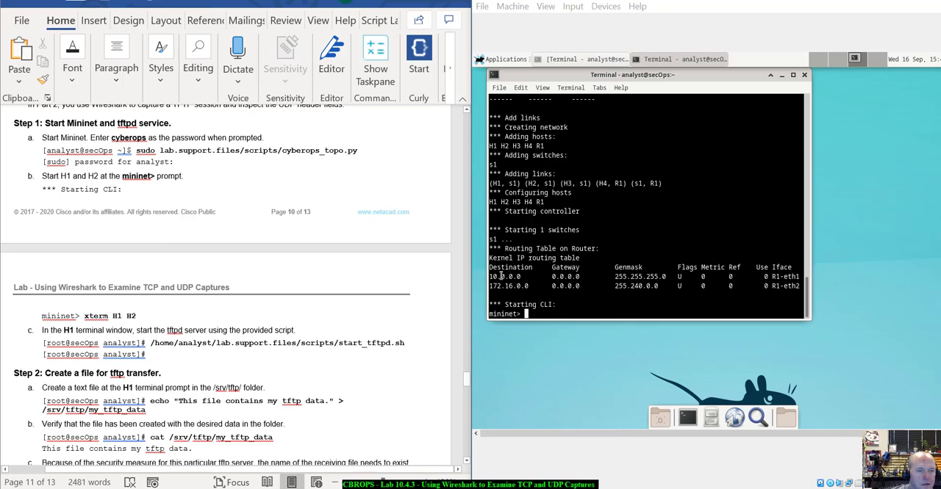
click(539, 310)
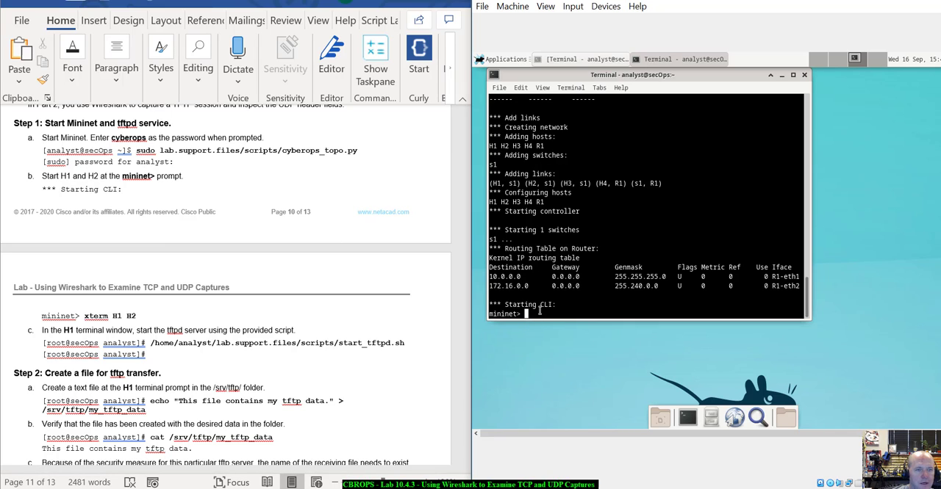
text(sudo)
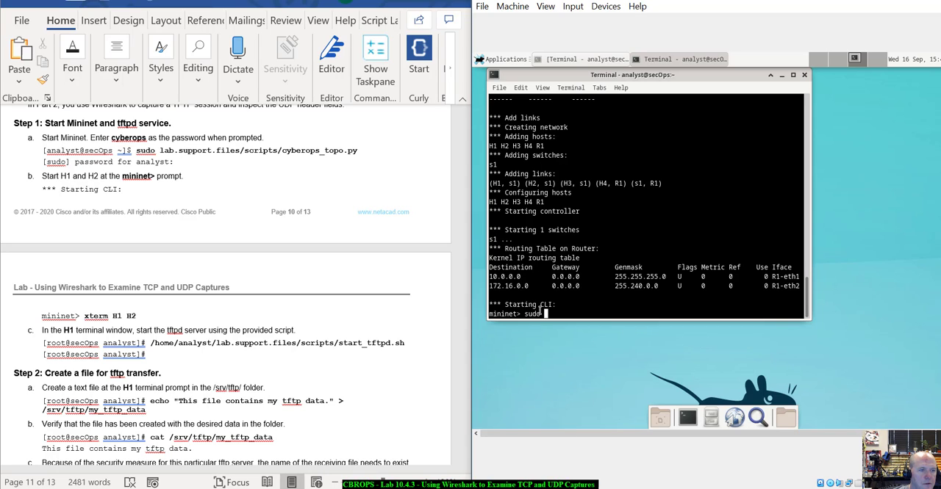
key(BackSpace)
key(BackSpace)
key(BackSpace)
key(BackSpace)
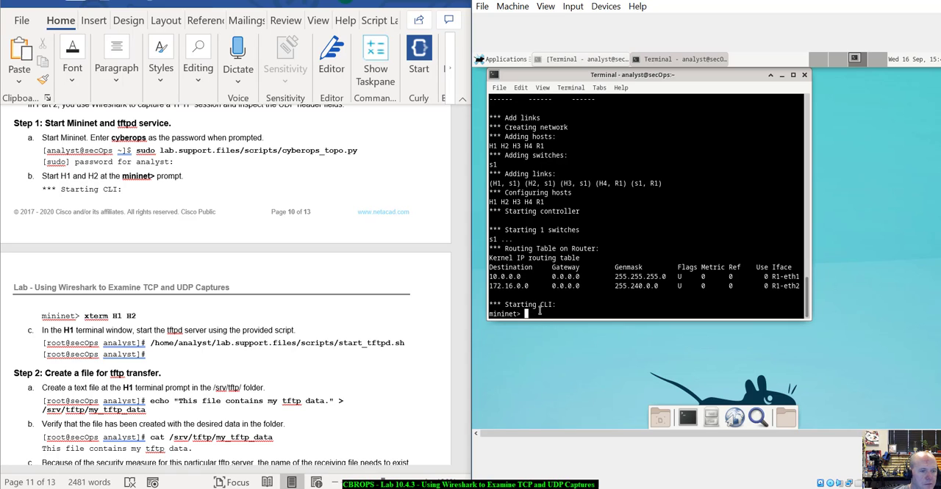
text(s)
key(BackSpace)
- Open terminals for hosts H1 and H2 from the Mininet prompt with xterm H1 H2
text(xterm)
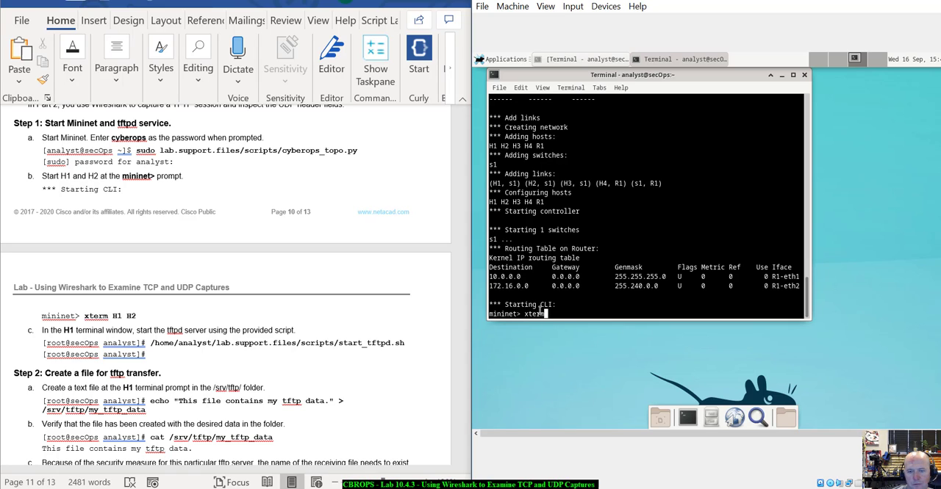
text( H1 H2)
key(Return)
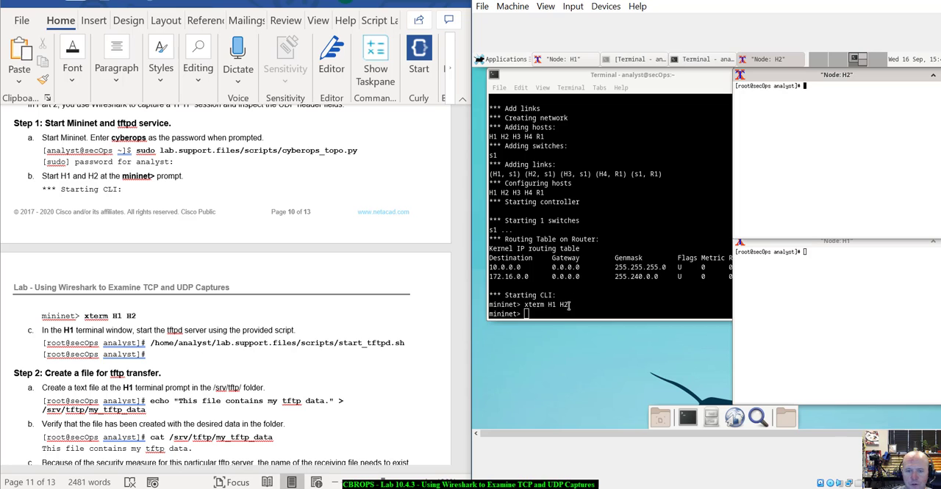
click(556, 315)
scroll(212, 321, down, 3)
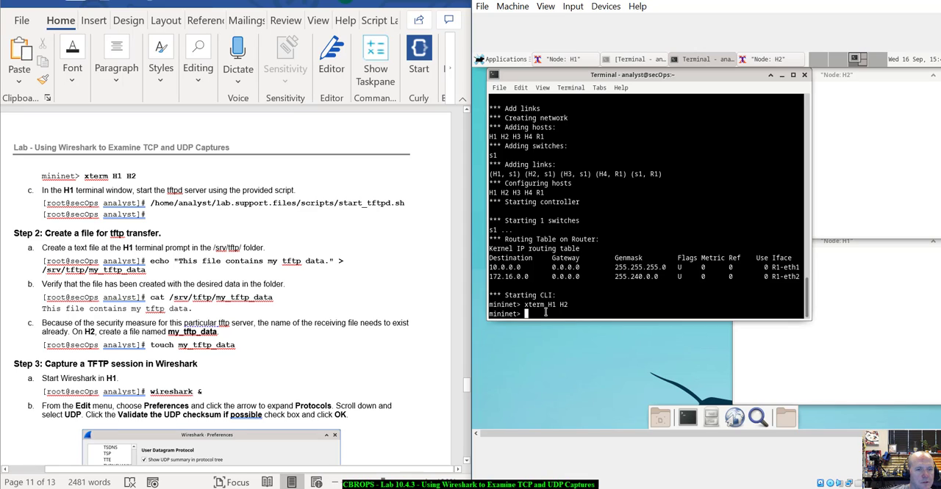
text(/hom)
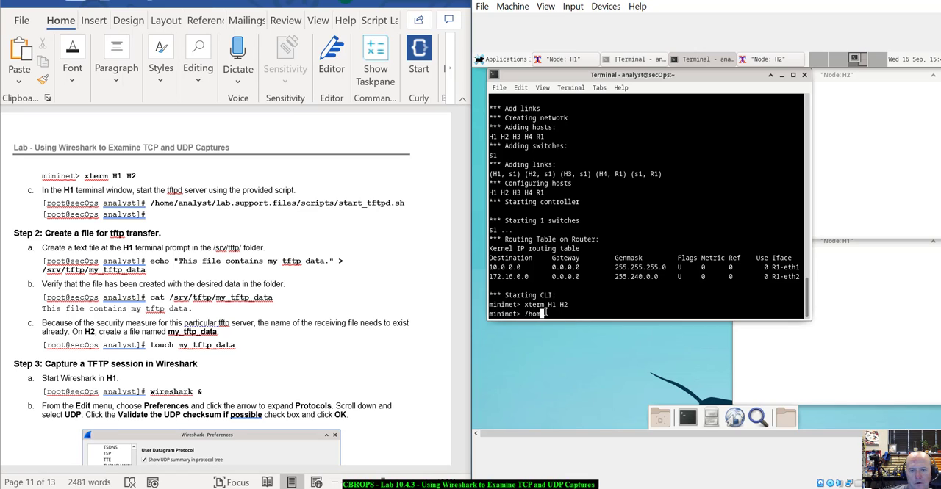
text(e/an)
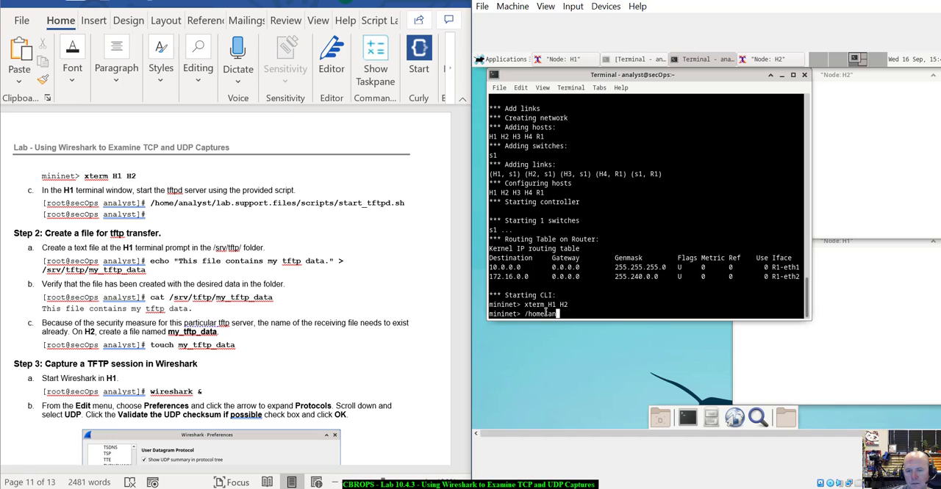
key(BackSpace)
key(BackSpace)
key(BackSpace)
text(/)
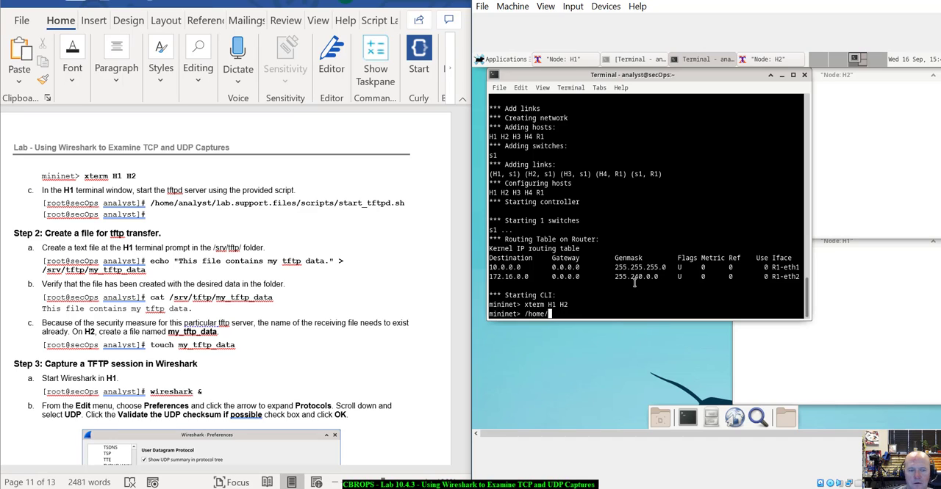
text(anlay)
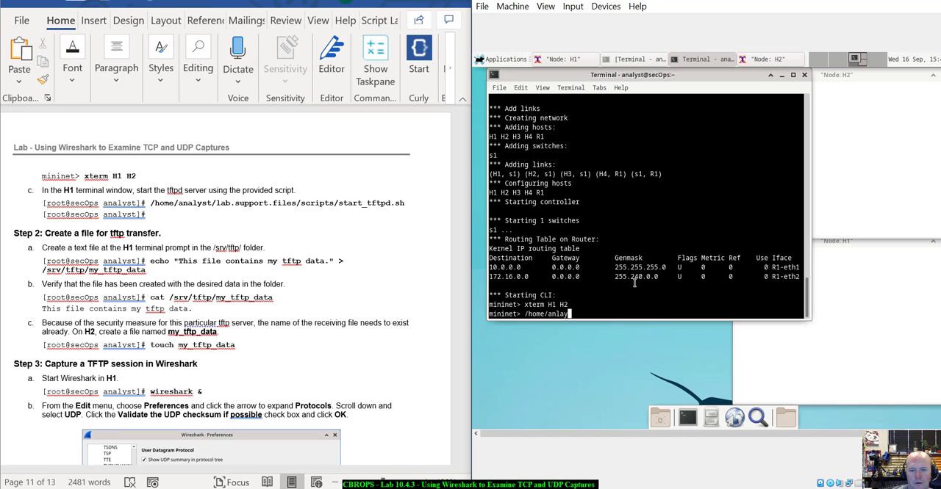
key(BackSpace)
key(BackSpace)
key(BackSpace)
text(lay)
key(BackSpace)
key(BackSpace)
key(BackSpace)
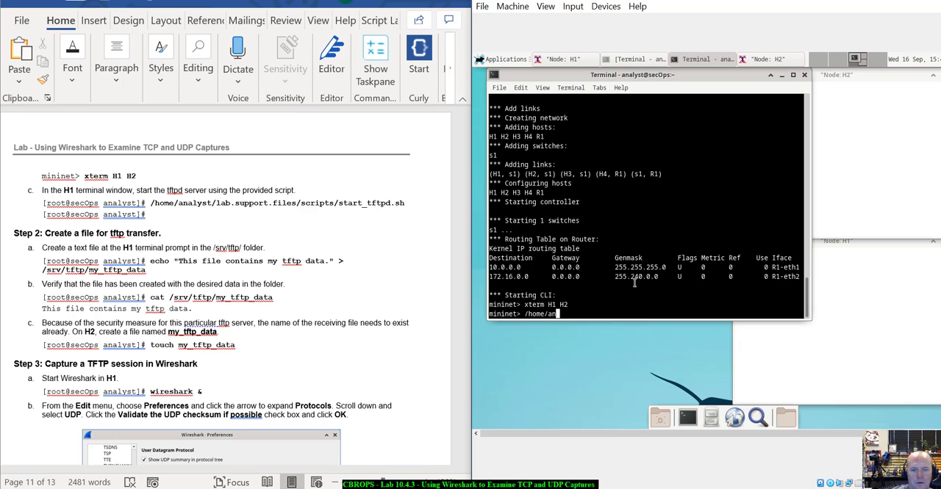
text(alyst)
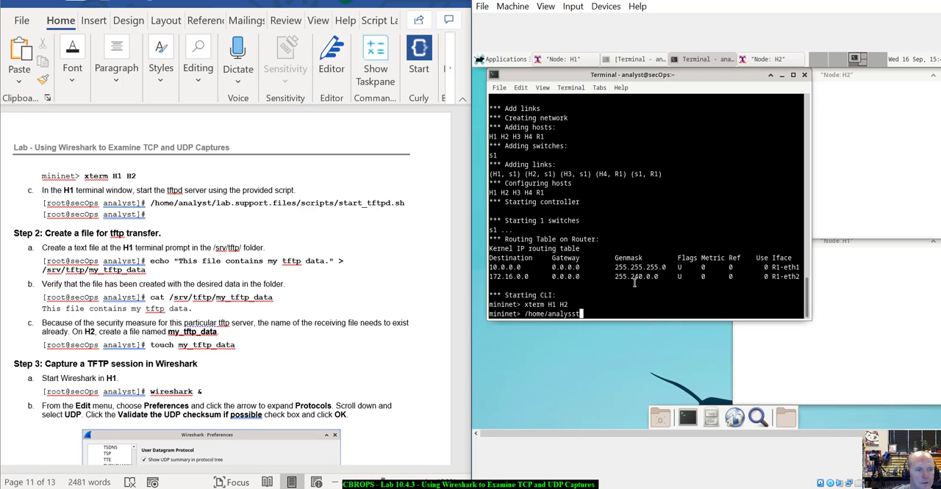
key(BackSpace)
key(BackSpace)
key(BackSpace)
key(BackSpace)
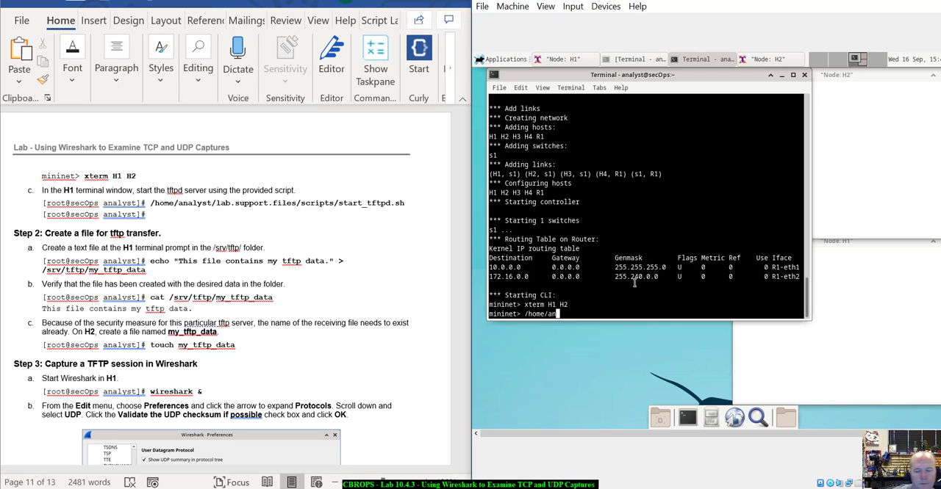
key(BackSpace)
key(BackSpace)
key(BackSpace)
key(BackSpace)
key(BackSpace)
key(BackSpace)
key(BackSpace)
key(BackSpace)
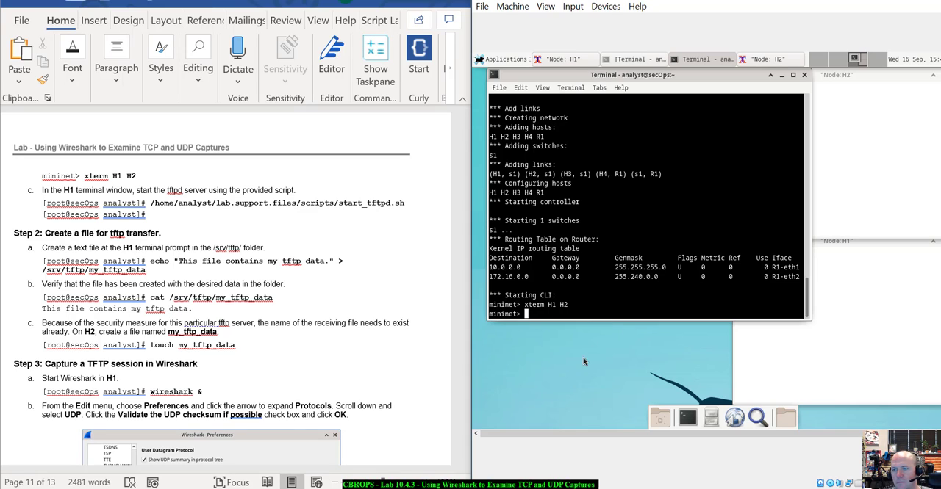
- Start the tftpd server in the H1 terminal by running /home/analyst/lab.support.files/scripts/start_tftpd.sh
click(813, 272)
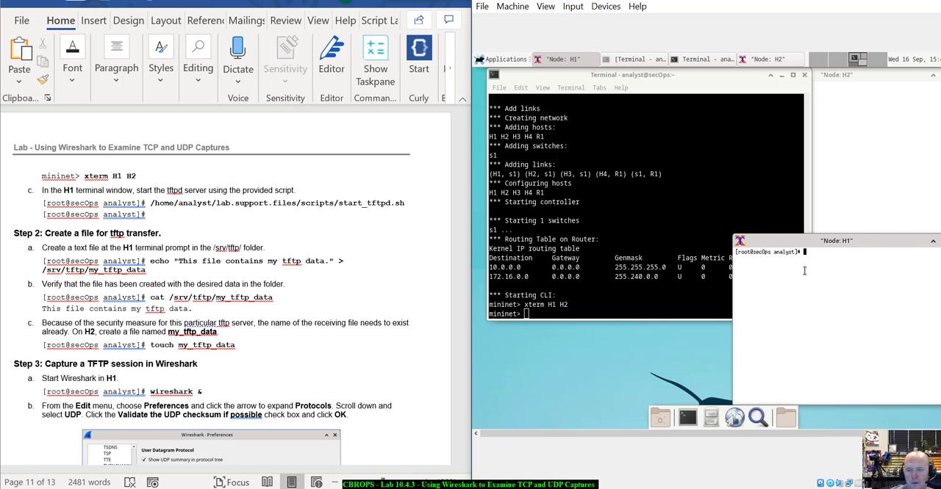
text(/home/a)
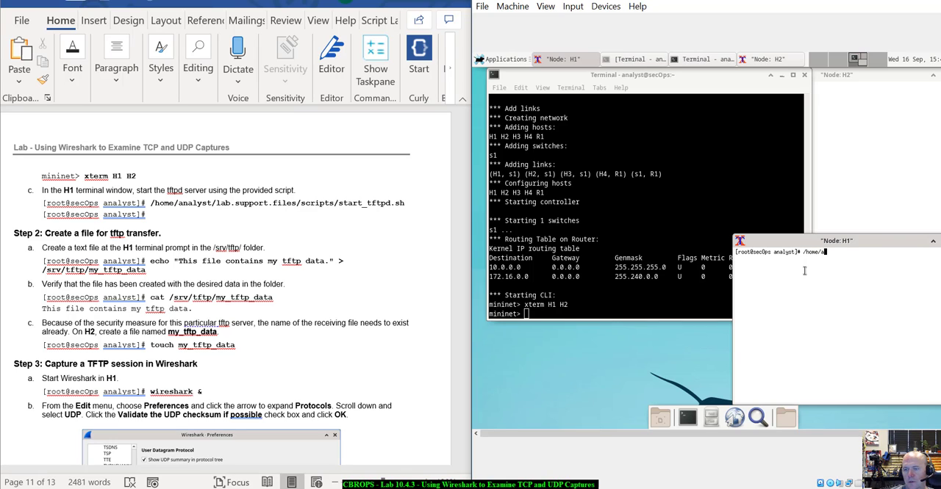
key(Tab)
text(lab)
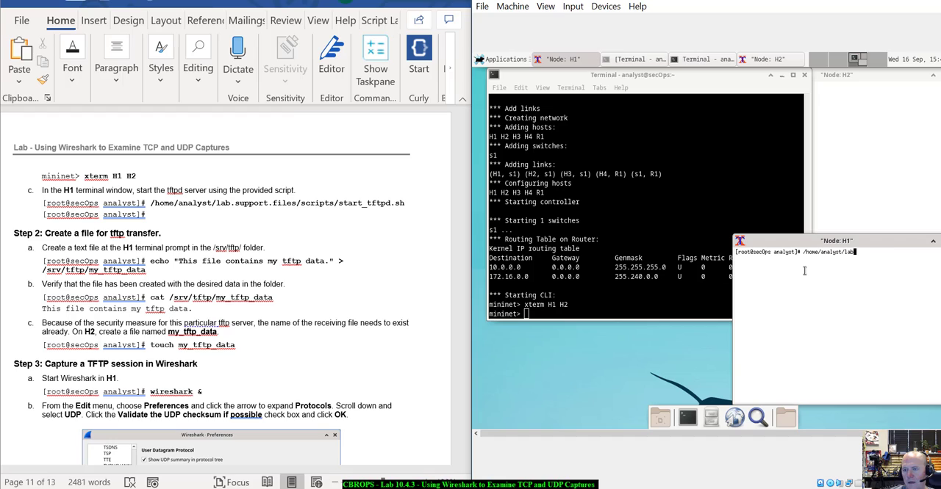
key(Tab)
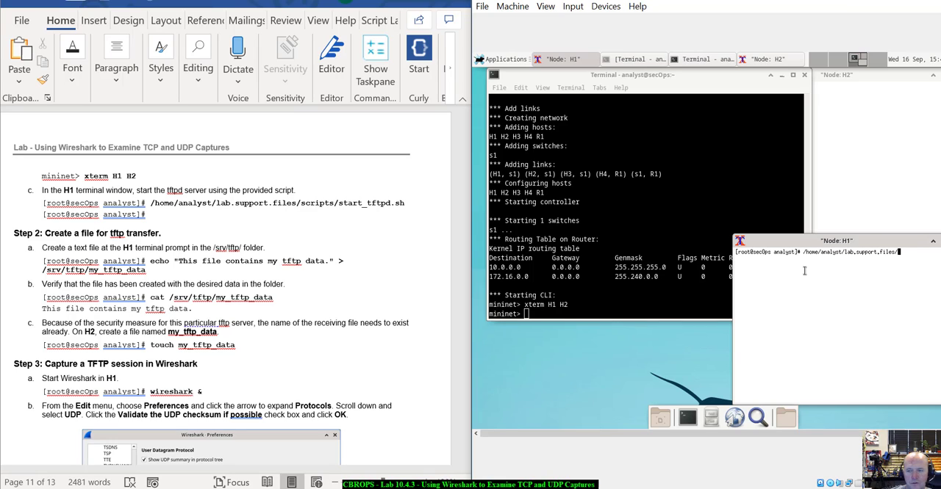
text(scr)
key(Tab)
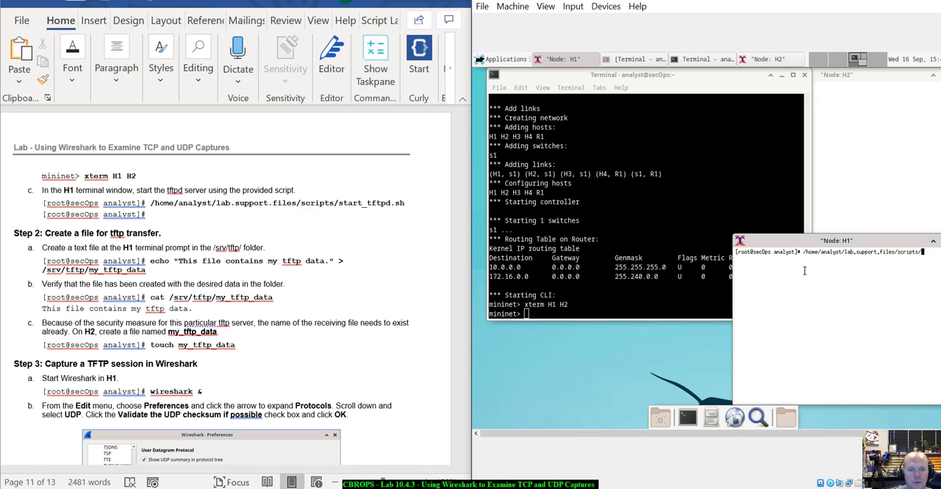
text(start)
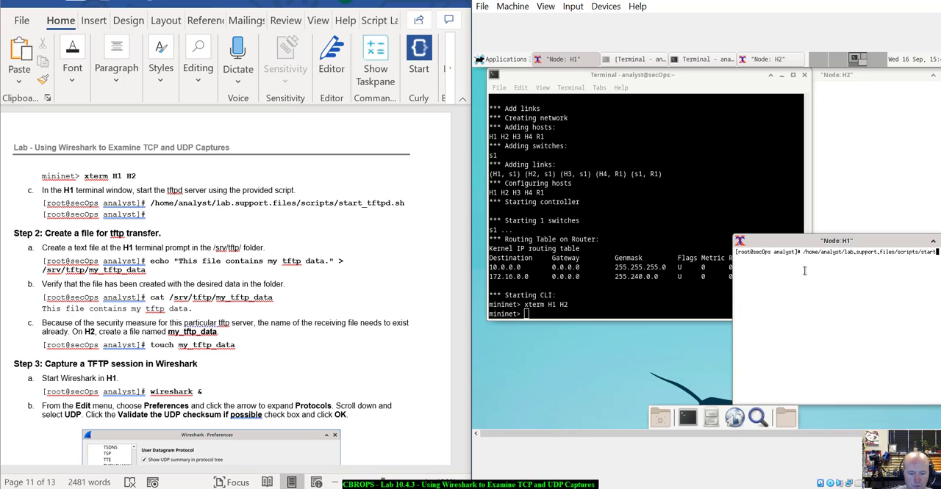
text(_)
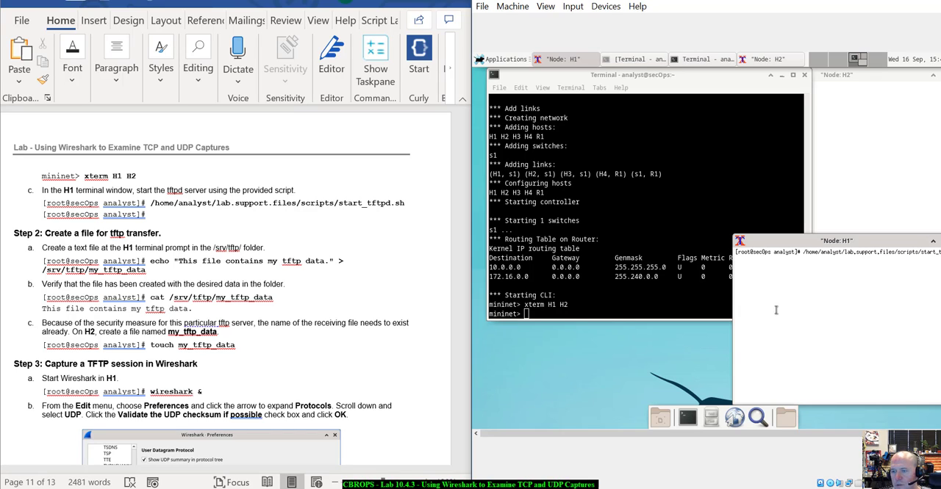
drag(872, 239, 784, 243)
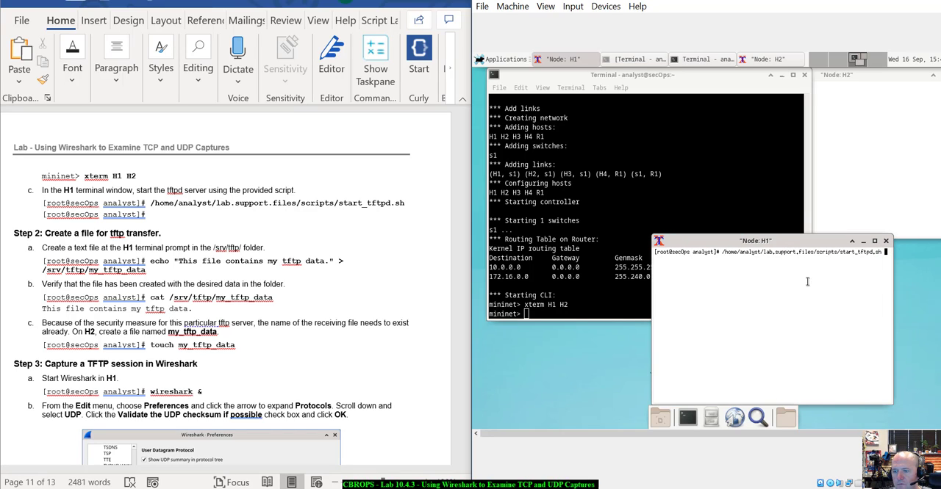
key(Return)
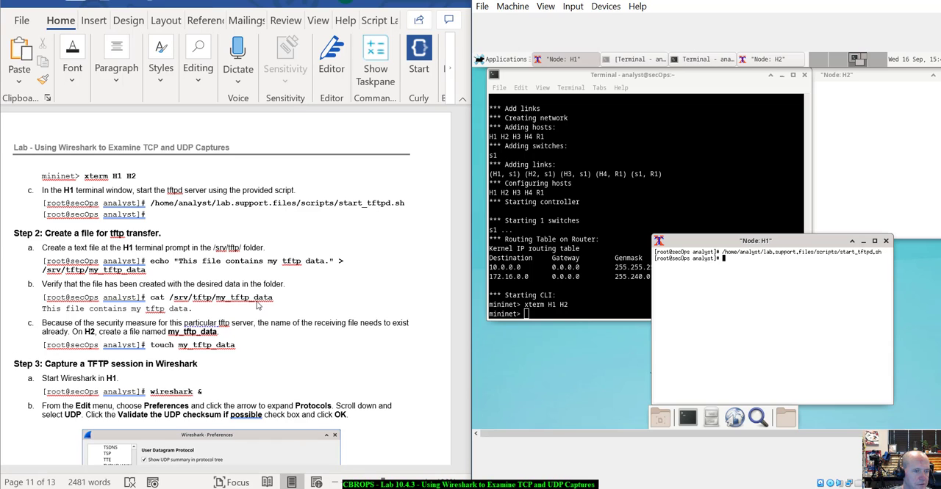
- Display the contents of /srv/tftp/my_tftp_data with cat on H1 and list the current directory's files with ls
scroll(254, 306, down, 3)
scroll(250, 306, down, 1)
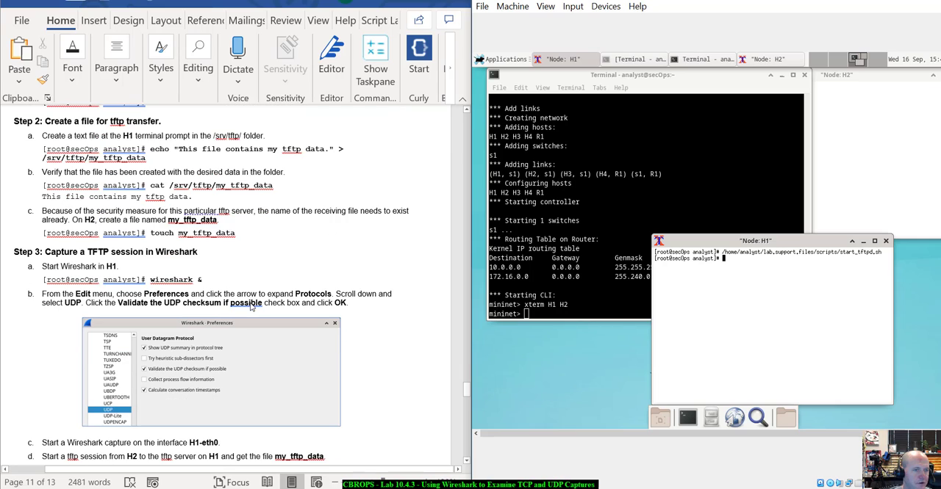
drag(764, 243, 777, 260)
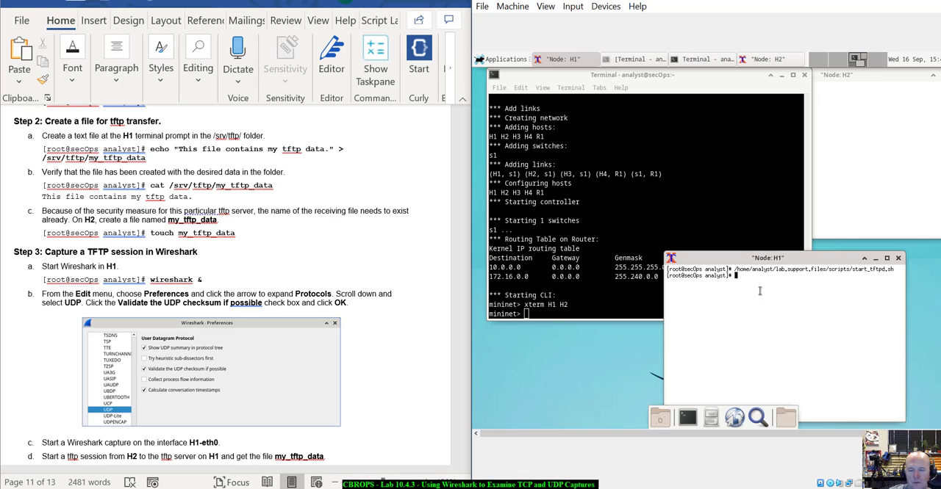
text(c)
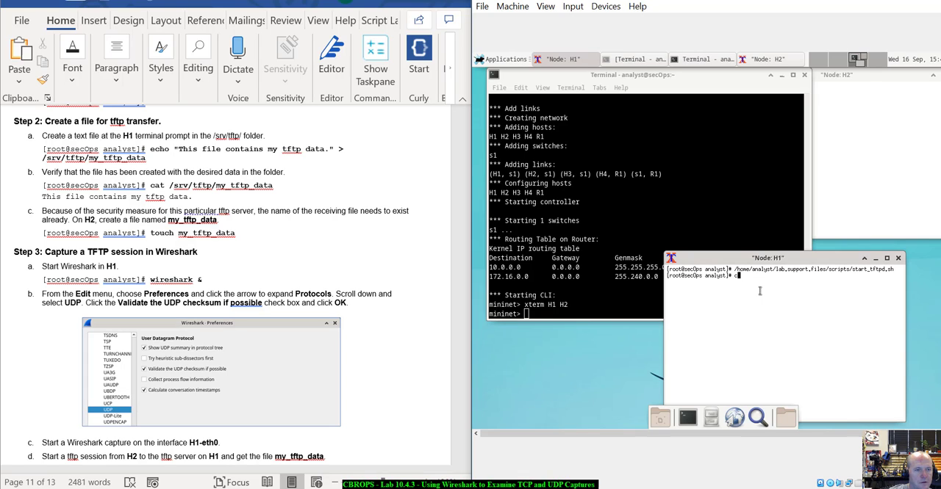
text(at /sr)
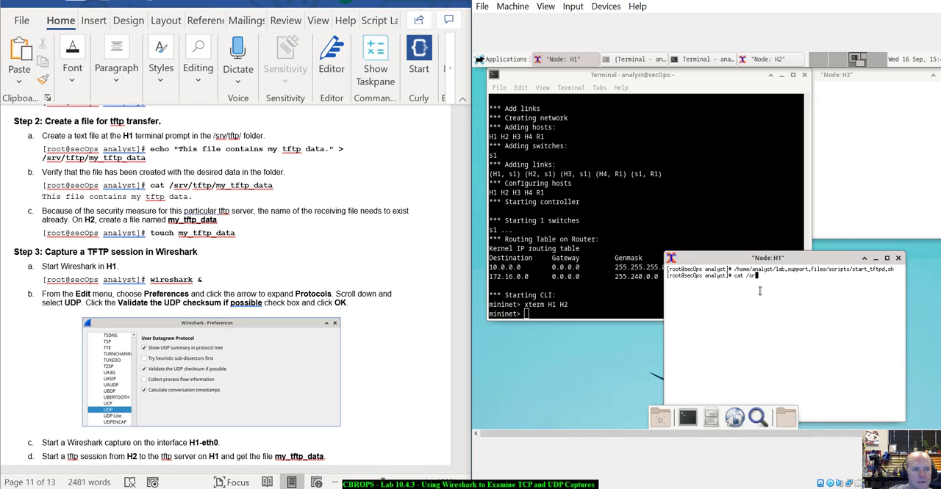
text(v/tftp/)
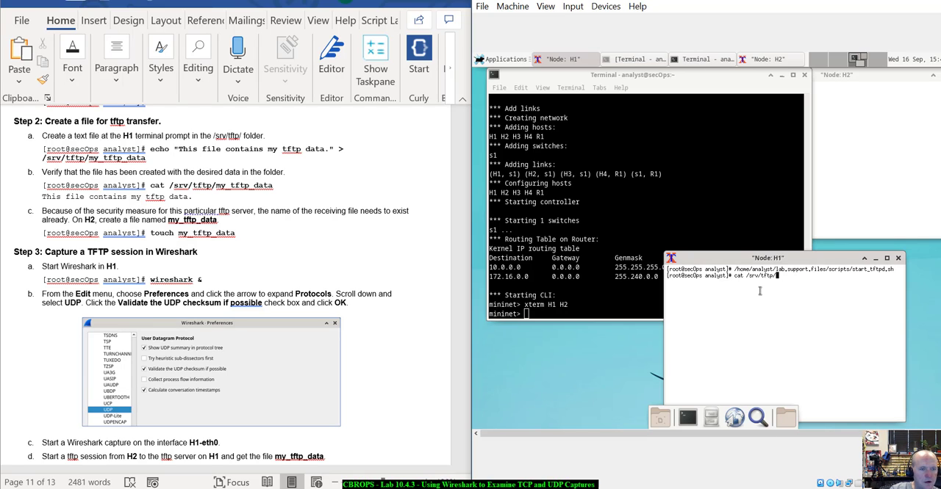
text(my)
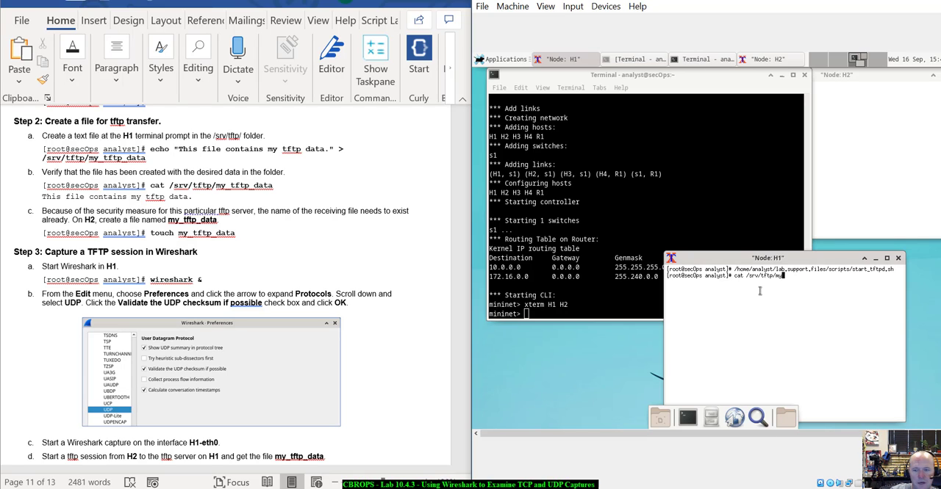
text(_tftp)
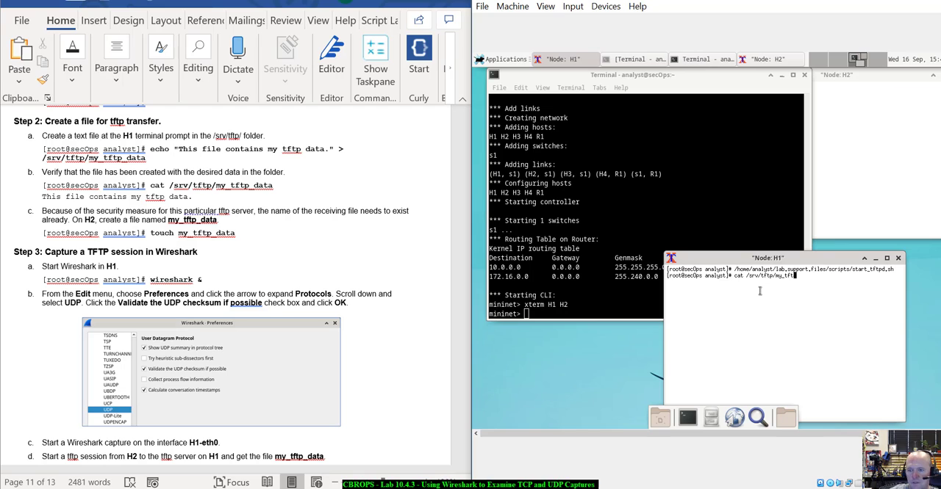
text(_data)
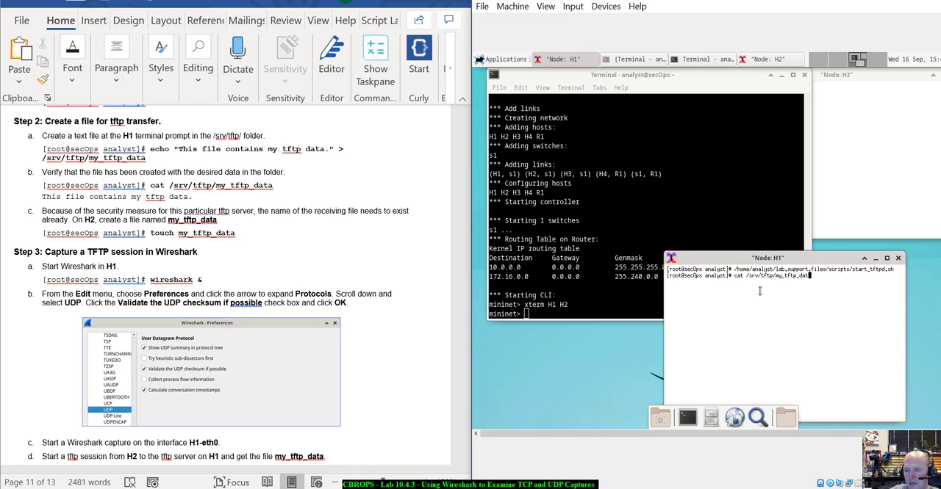
key(Return)
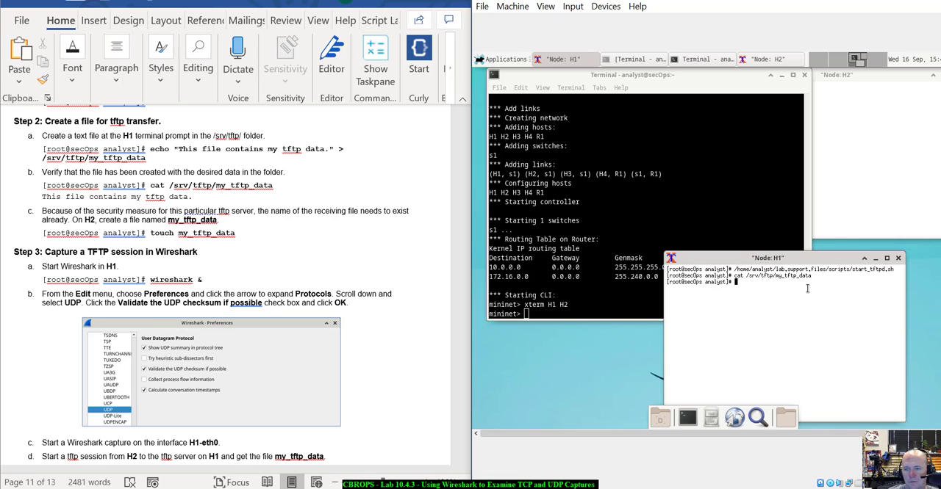
text(ls)
key(Return)
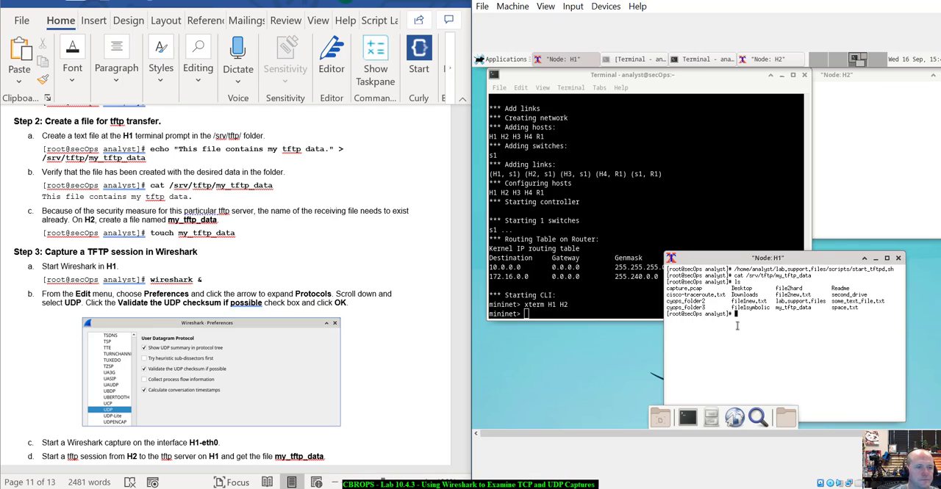
- Try to write "This file contains my tftp data." to /srv/tftp/my_tftp_data with echo in the H1 terminal
text(echo "This)
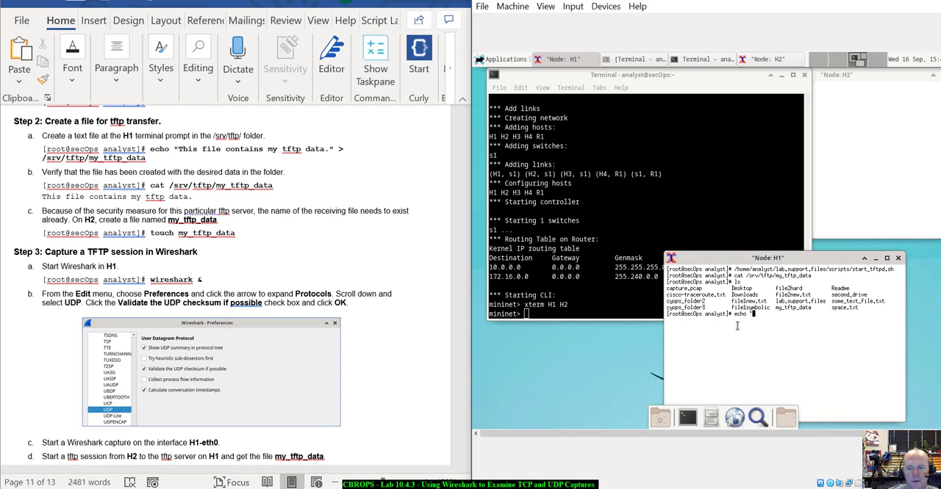
text( file )
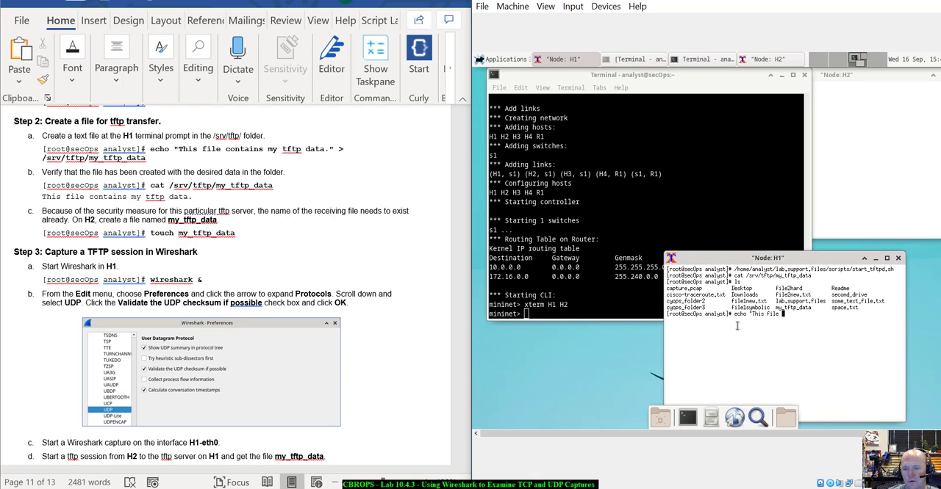
text(contains )
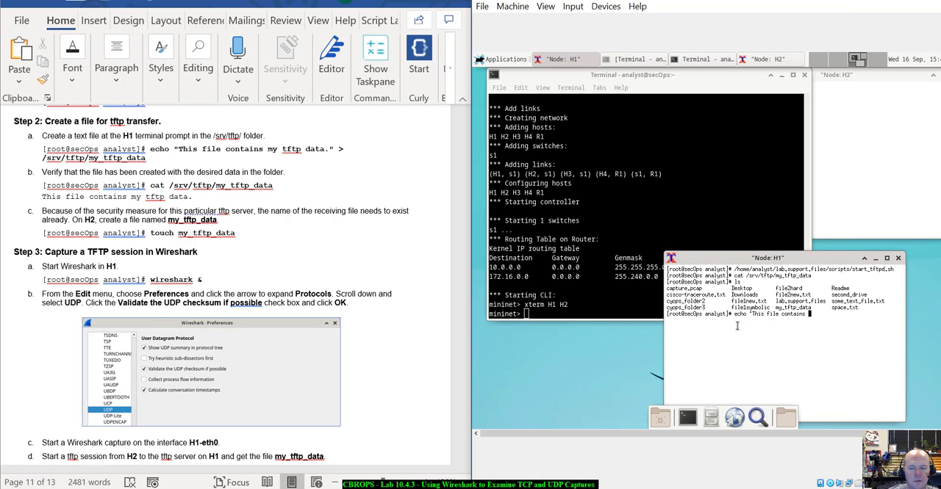
text(my tftp )
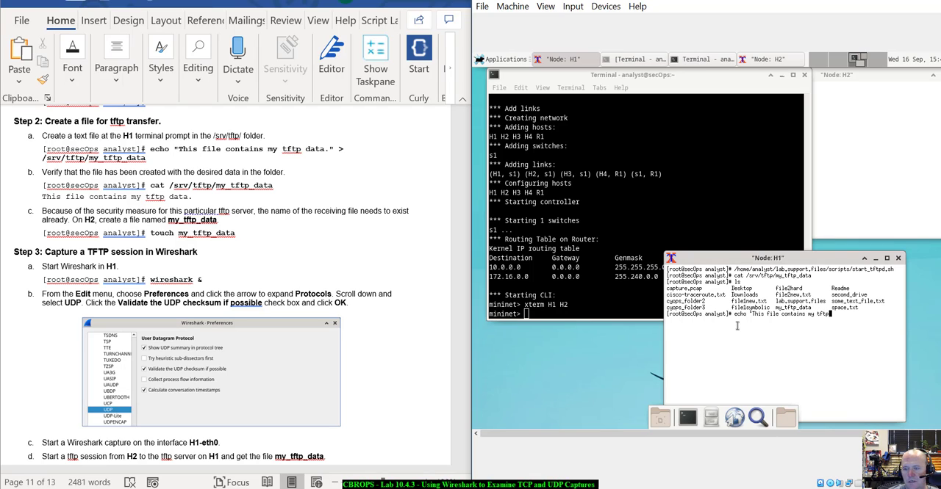
text(data.")
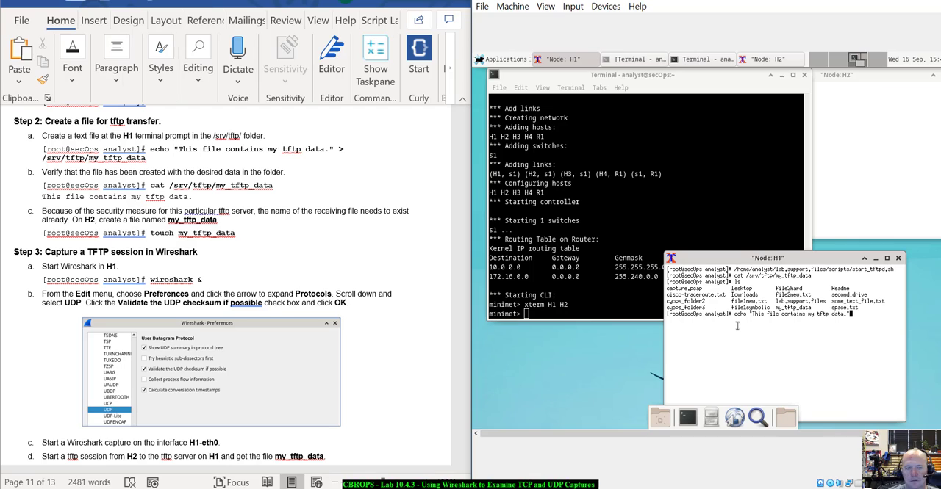
text( > )
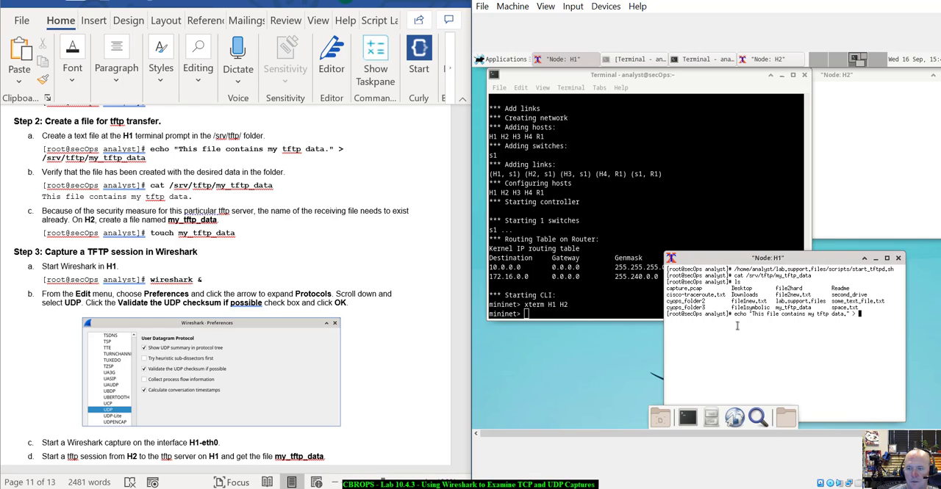
text(/s)
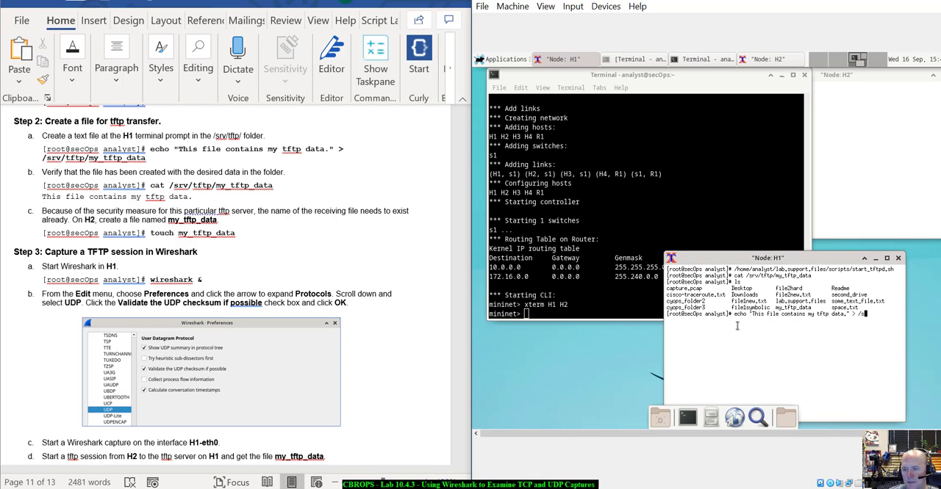
text(rv/)
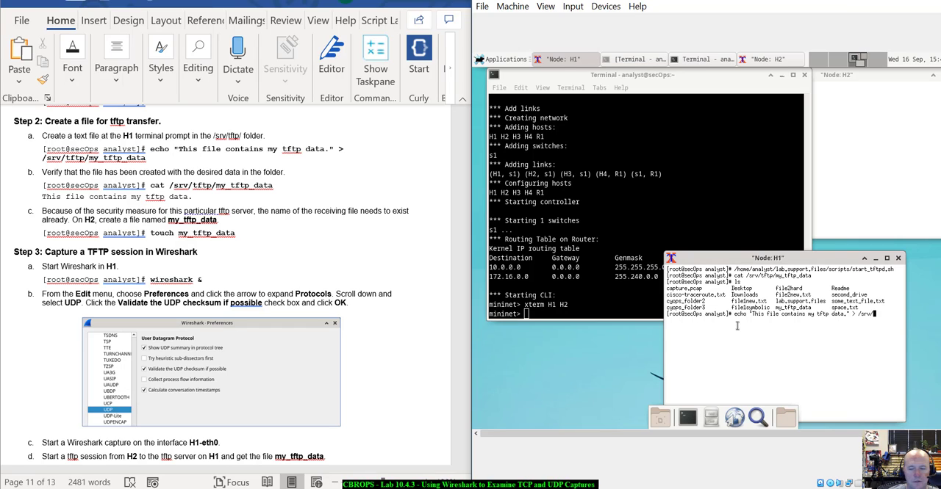
text(tftp/)
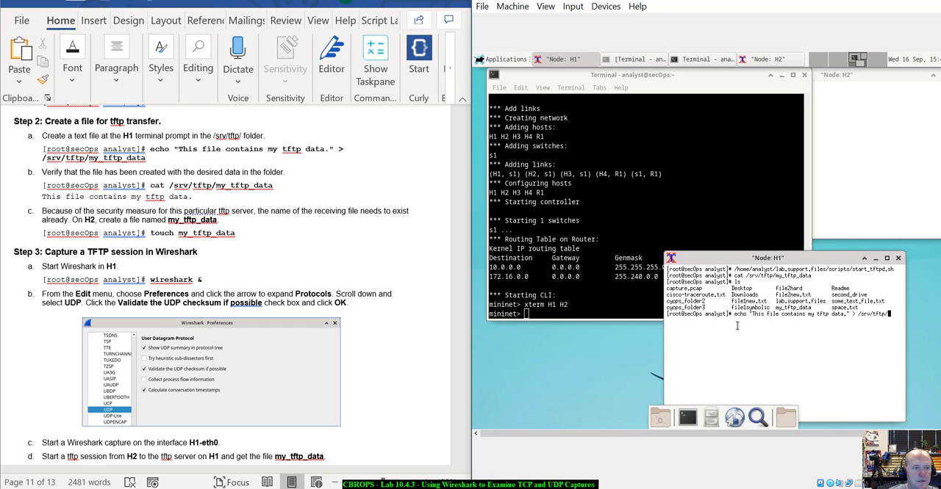
text(my_t)
key(Tab)
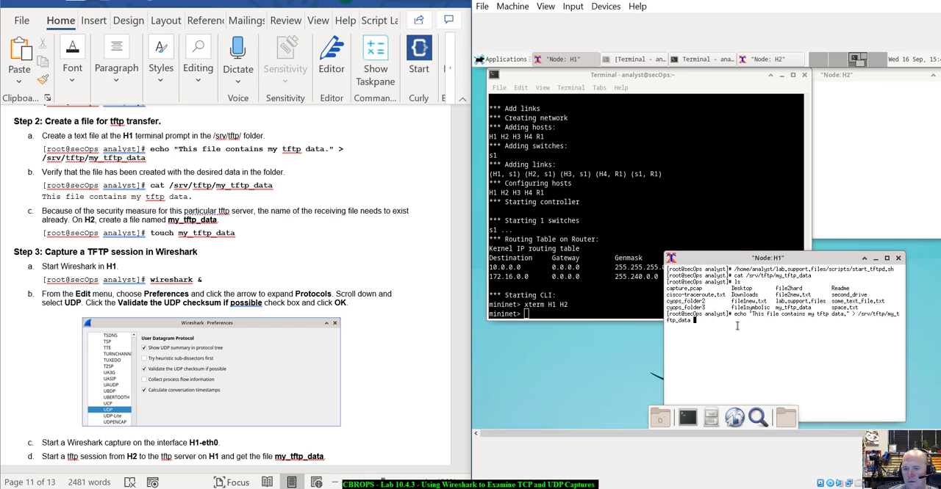
key(Return)
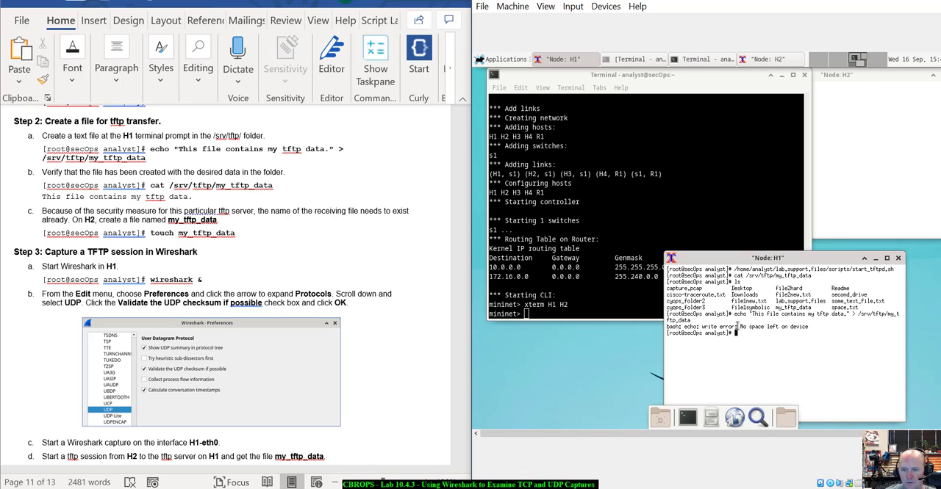
- Change to the /srv/tftp/ directory on H1 and list its files with ls
text(cd /)
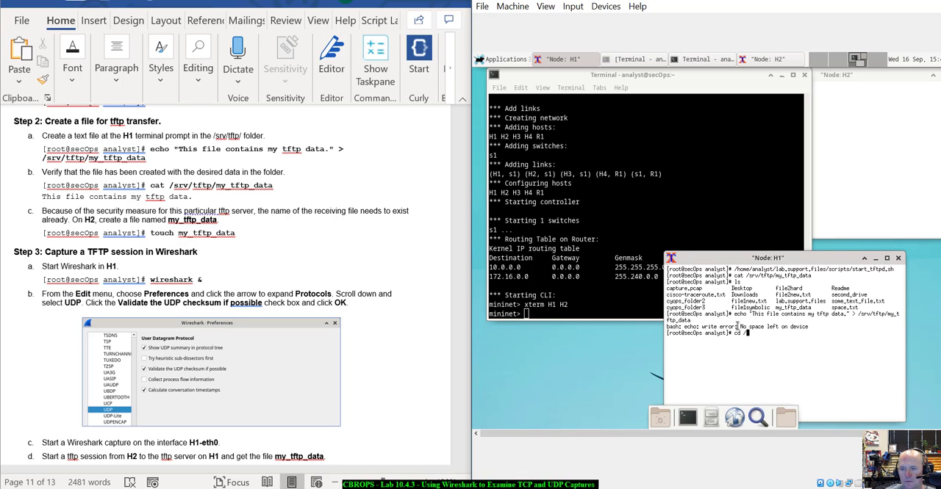
text(srv)
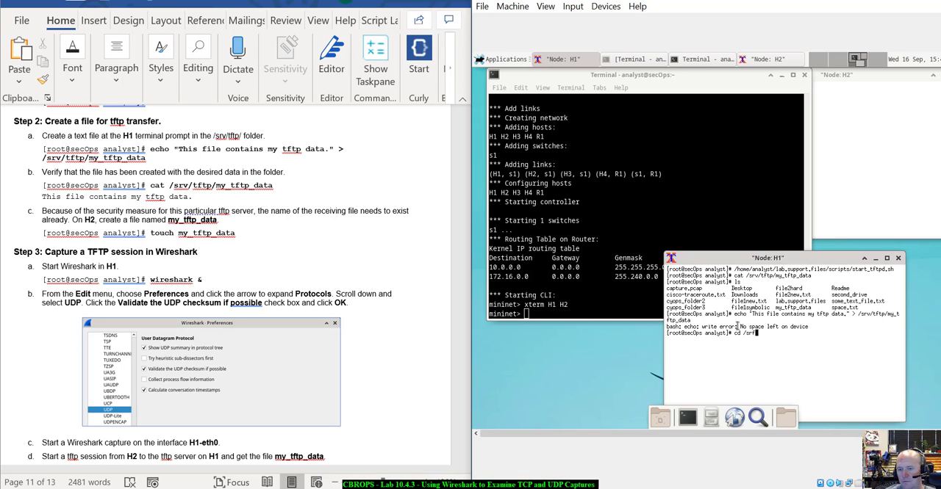
text(/f)
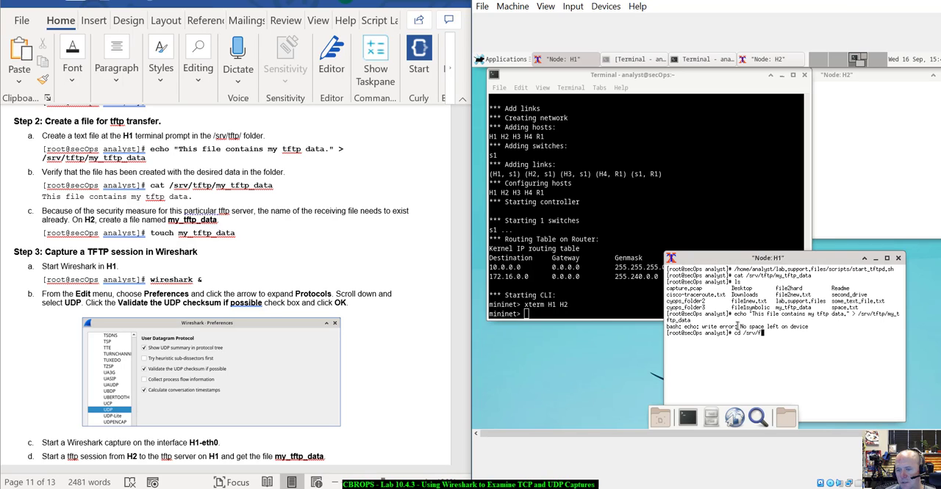
key(Tab)
key(Return)
text(ls)
key(Return)
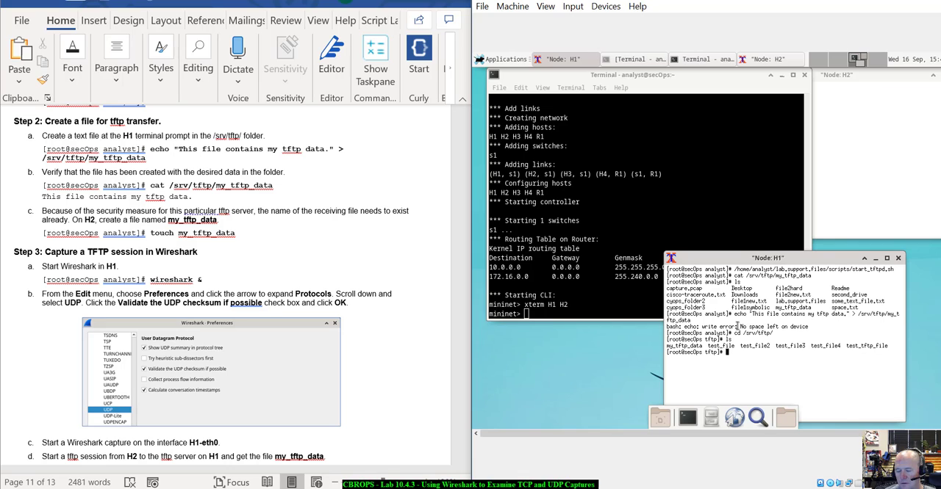
- Delete my_tftp_data from /srv/tftp/ on H1 with rm
text(rm my)
key(Tab)
key(Return)
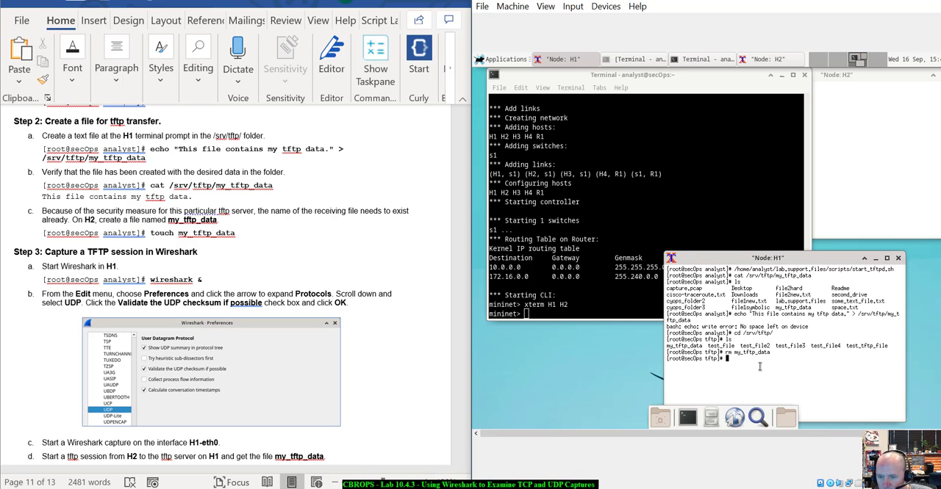
- Try again to create /srv/tftp/my_tftp_data by rerunning the earlier echo "This file contains my tftp data." command on H1
text(ls)
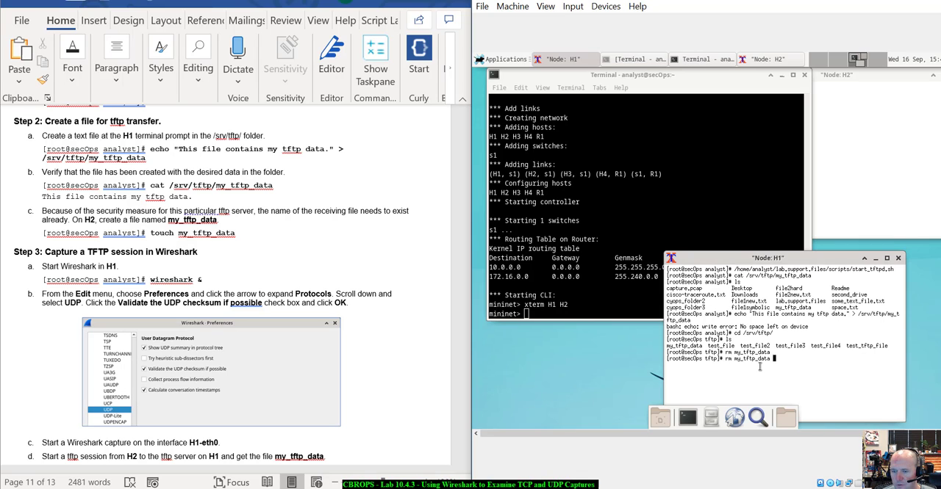
key(Up)
key(Up)
key(Up)
key(Up)
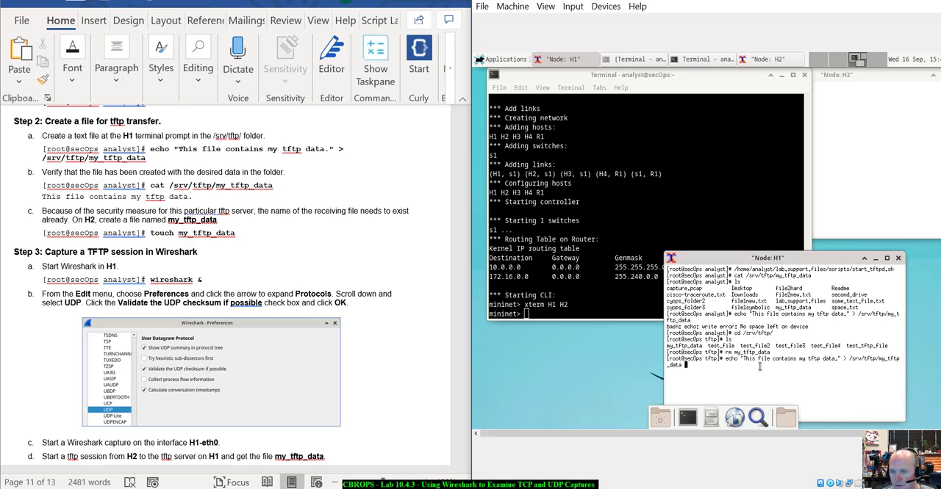
key(Return)
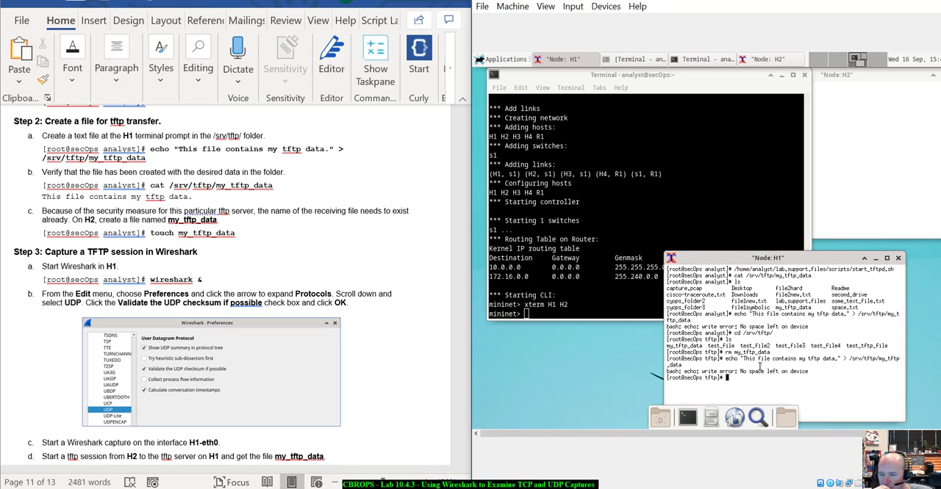
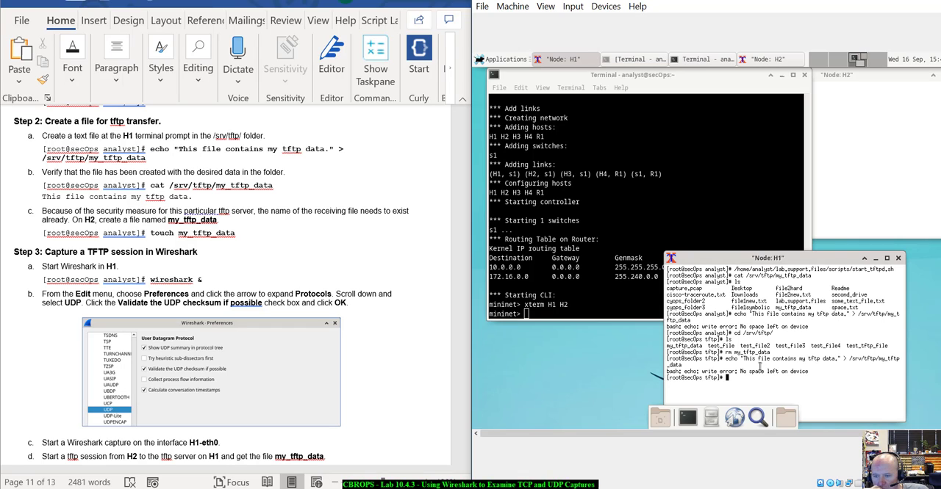
- List the files in /srv/tftp/ on H1 with ls
text(ls)
key(Return)
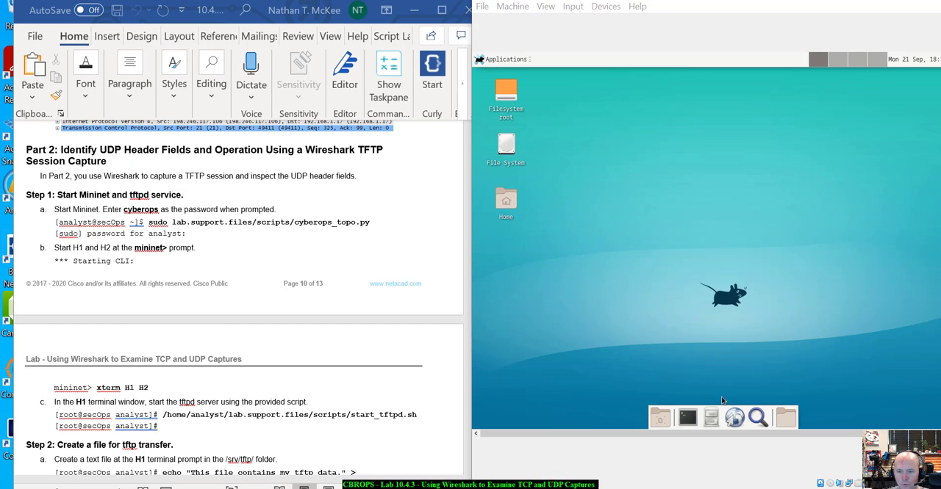
- Open a new terminal and start Mininet with sudo lab.support.files/scripts/cyberops_topo.py, entering the analyst account's sudo password
click(687, 418)
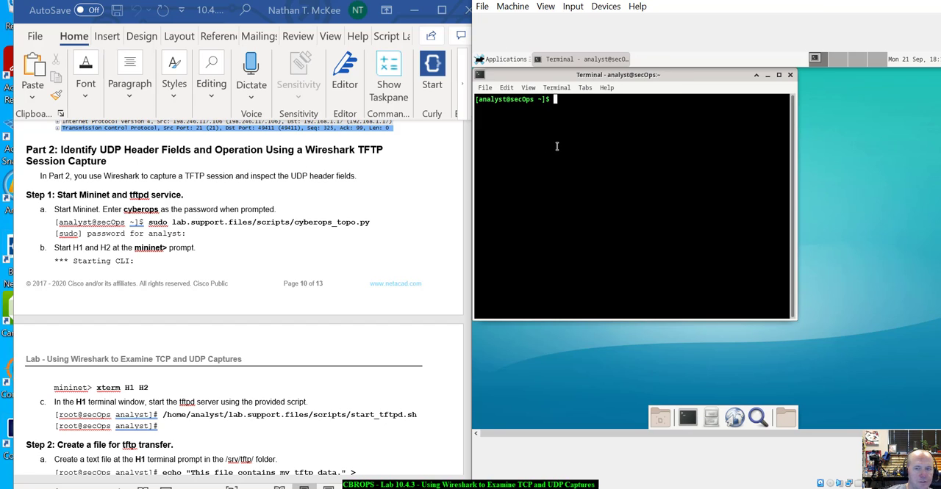
text(sudo lab)
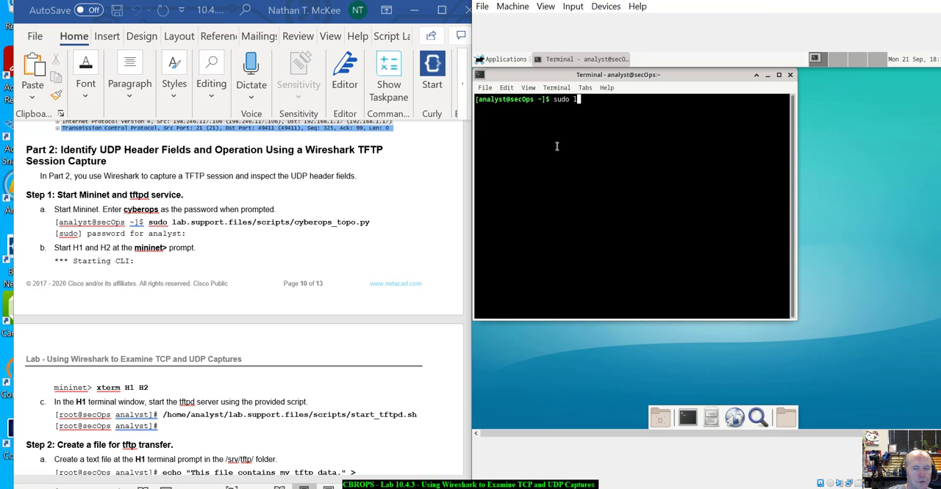
key(Tab)
text(s)
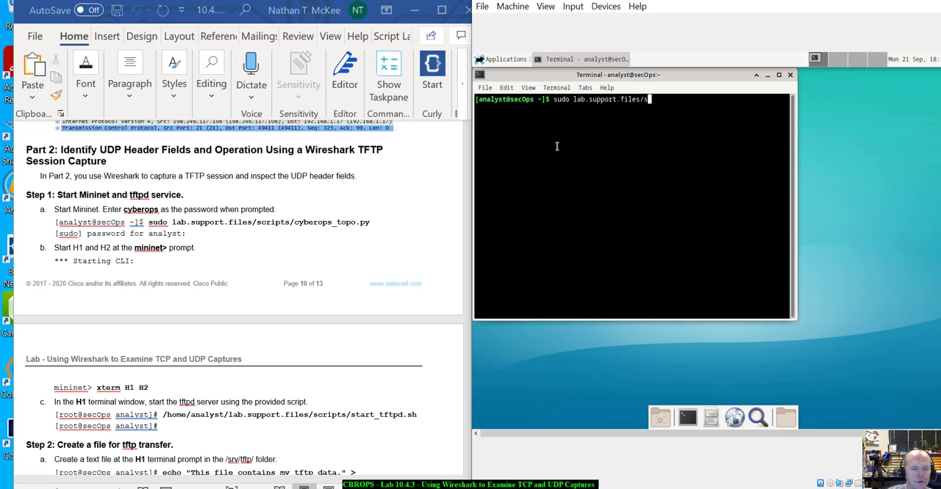
key(Tab)
text(cy)
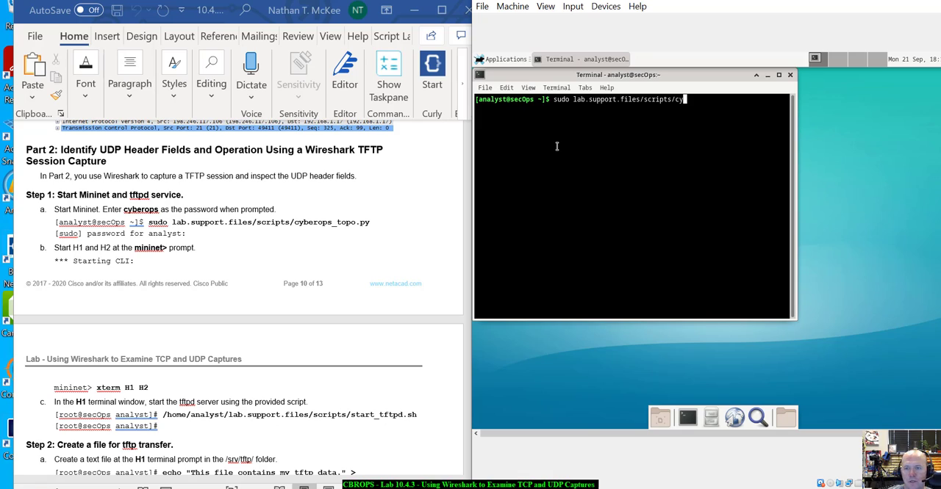
text(ber)
key(Tab)
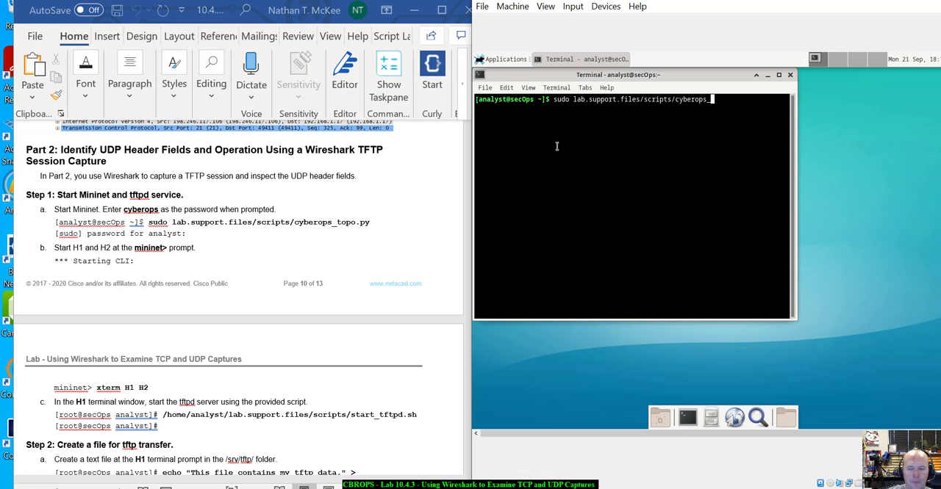
text(topo)
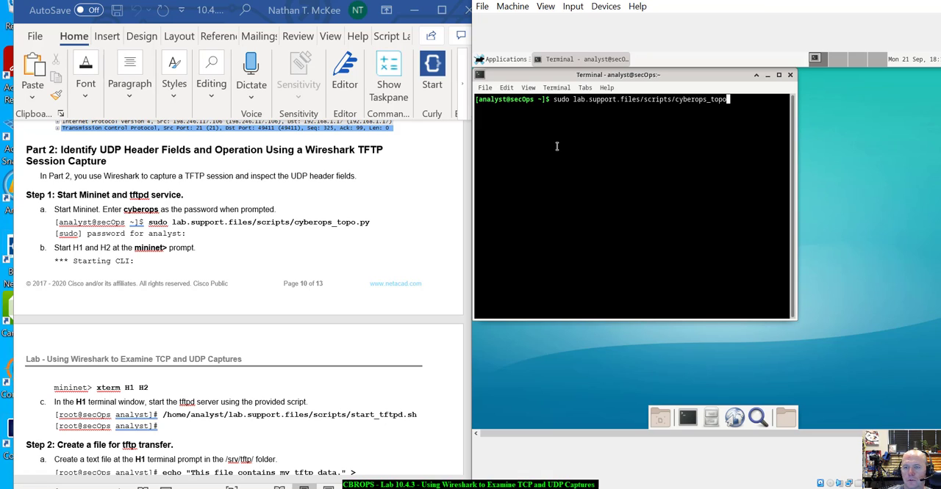
key(Tab)
key(Return)
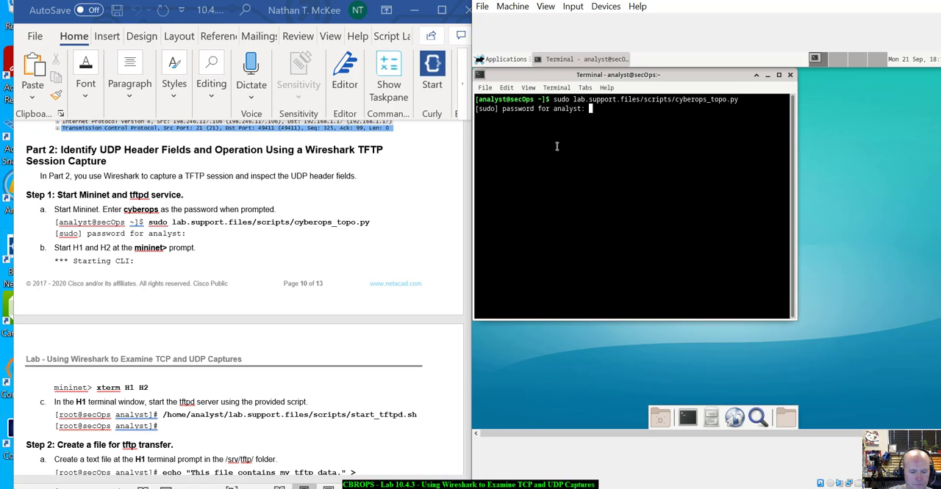
key(Return)
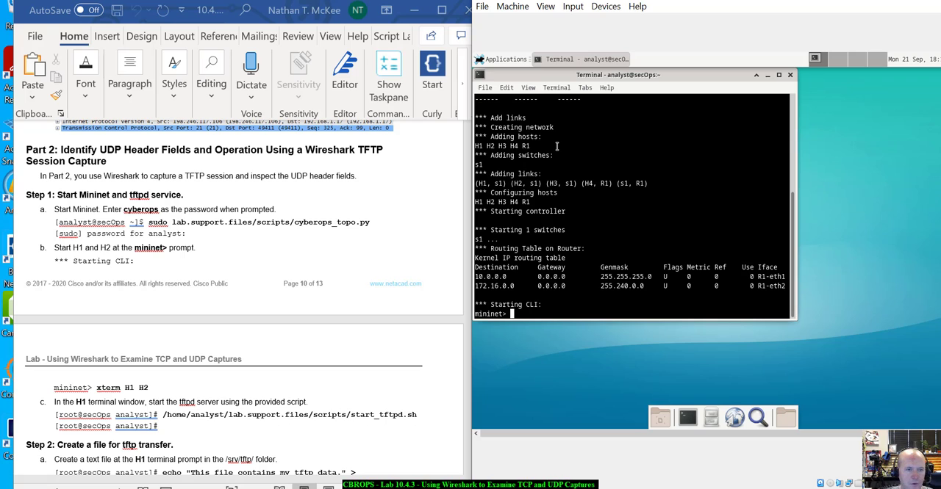
- Open terminal windows for hosts H1 and H2 from the mininet prompt with xterm H1 H2
scroll(309, 246, down, 5)
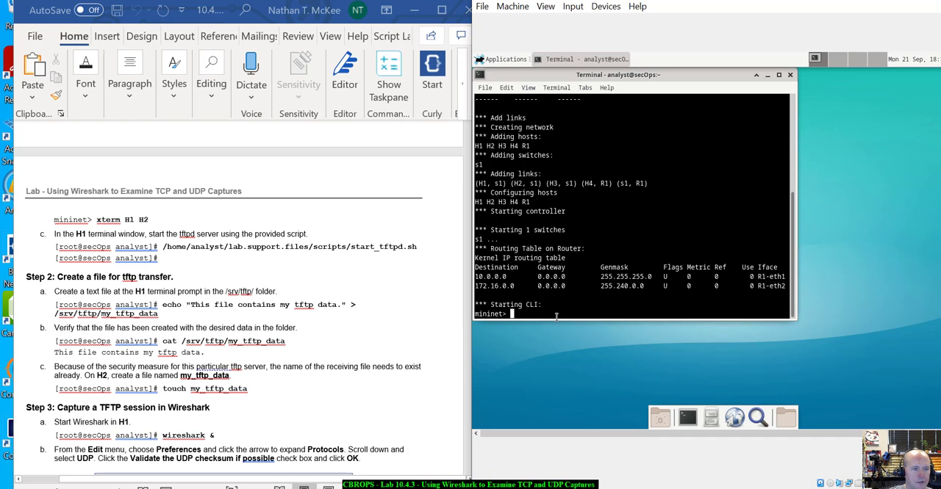
text(xterm)
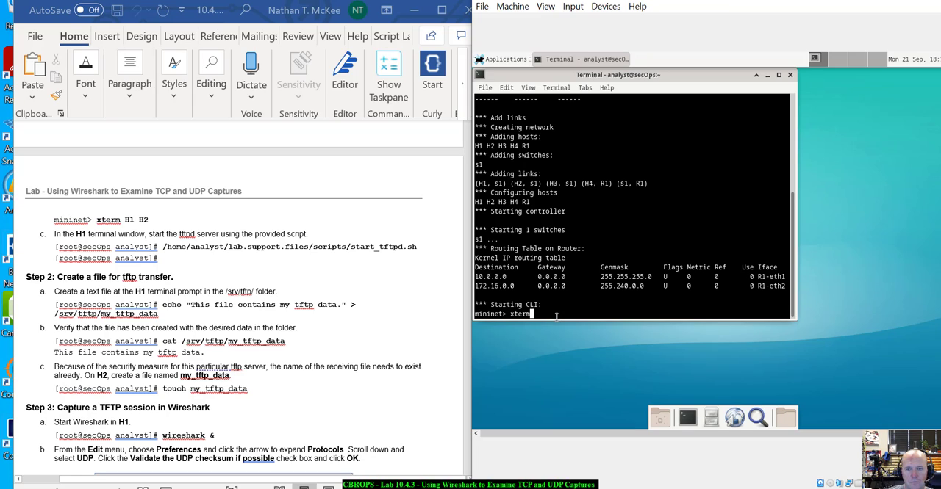
text( H1 )
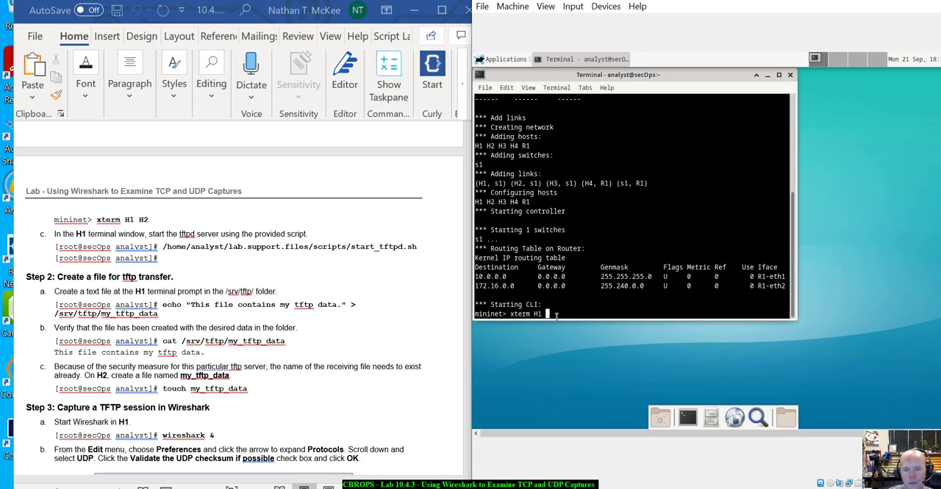
text(H2)
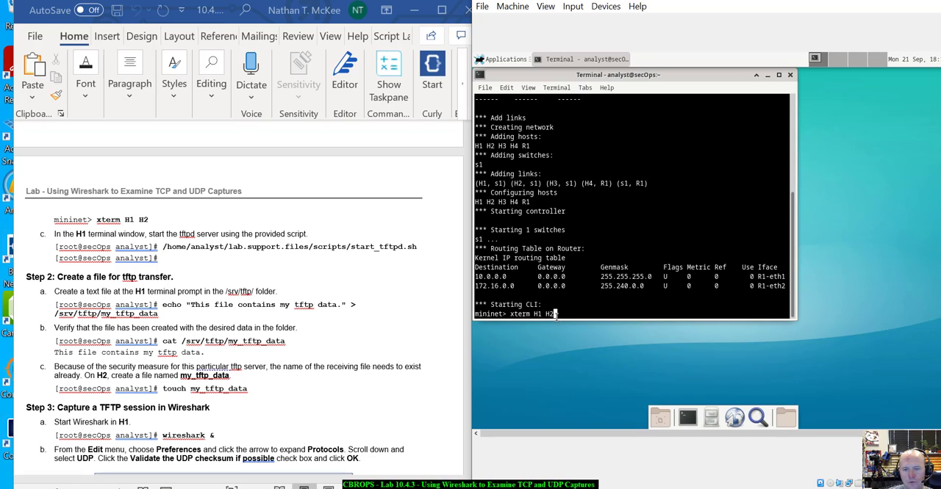
key(Return)
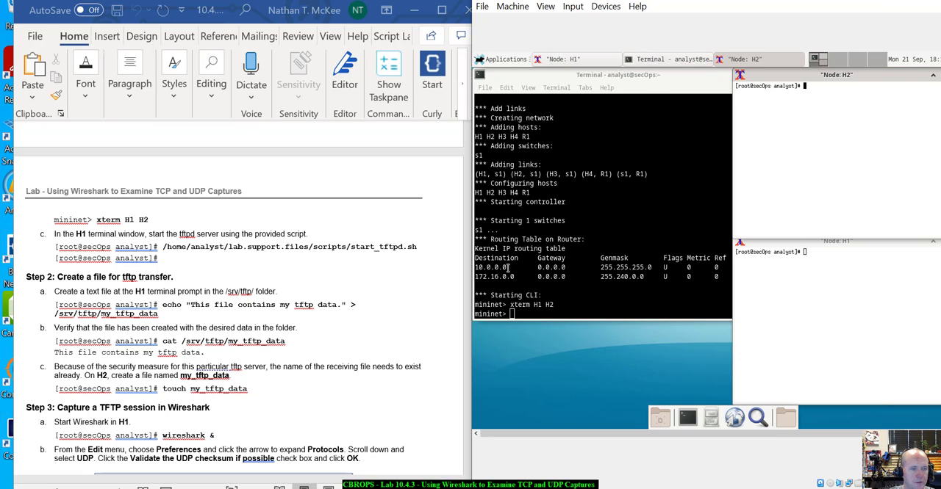
- Start the tftpd server on H1 by running /home/analyst/lab.support.files/scripts/start_tftpd.sh, moving the H1 window so the whole command shows
click(831, 278)
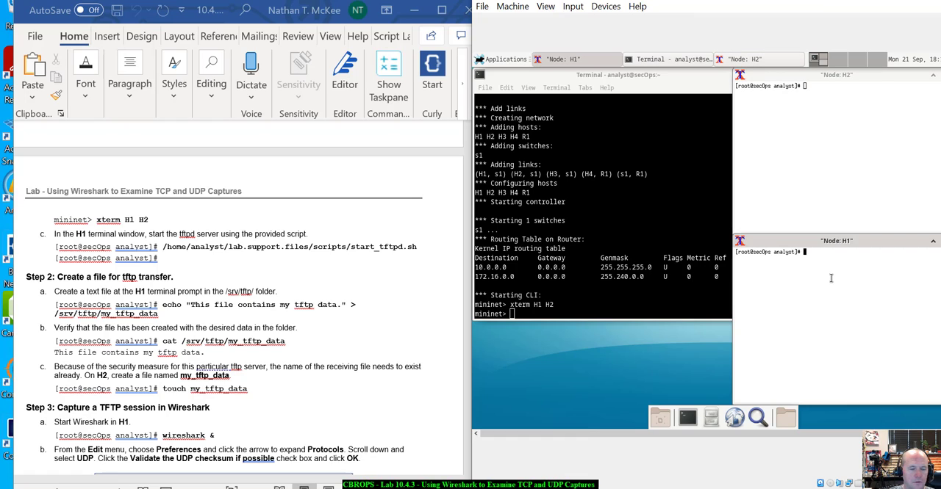
text(/home)
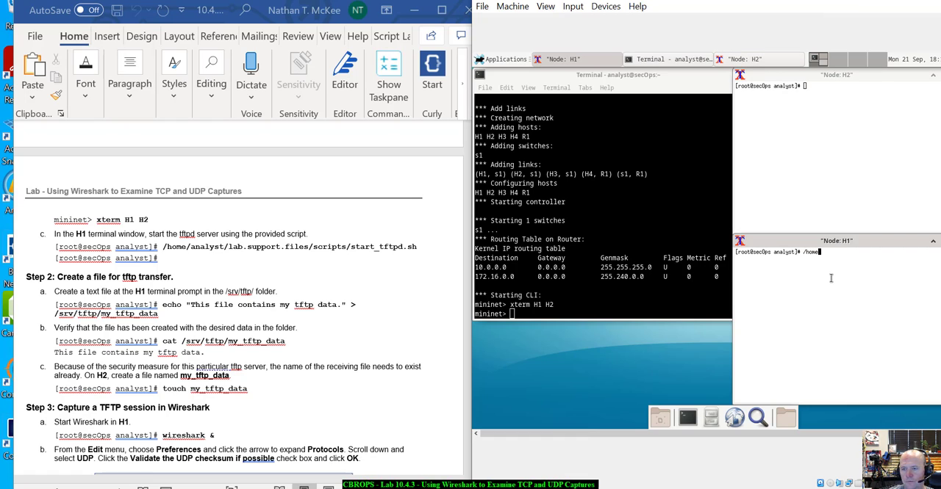
text(/analyst/)
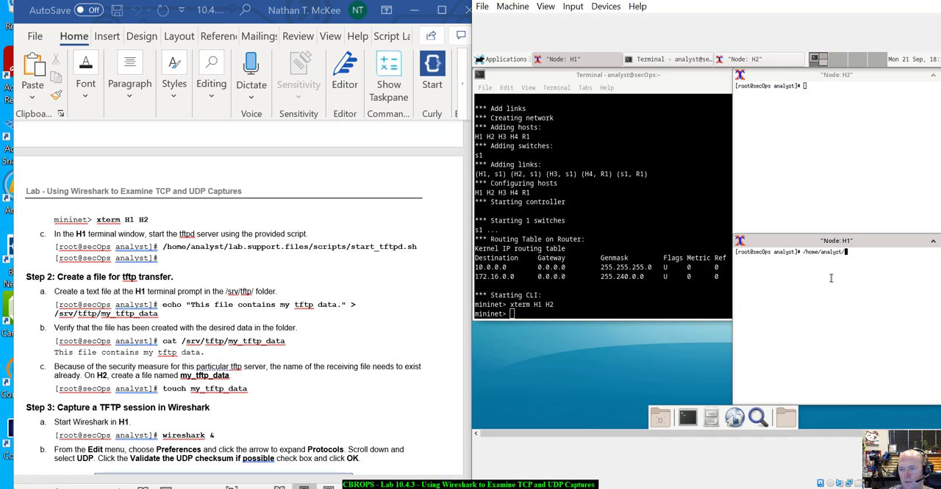
text(l)
key(Tab)
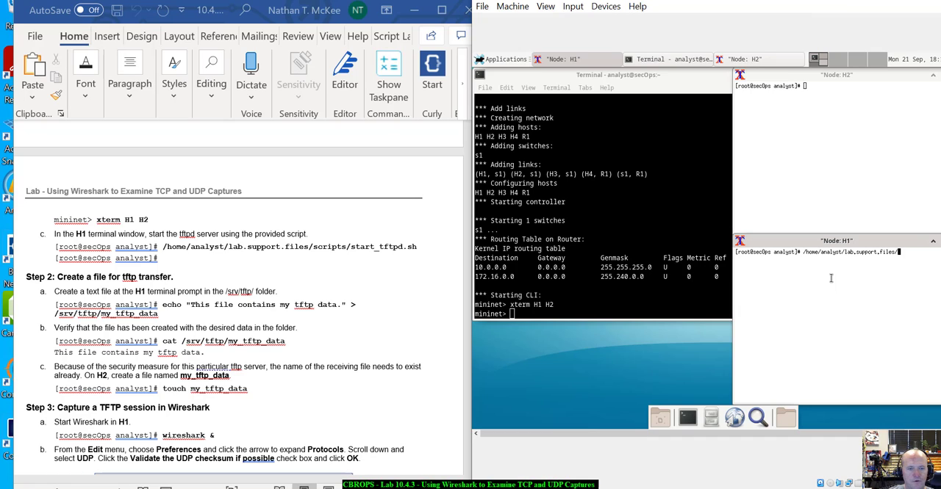
text(sc)
key(Tab)
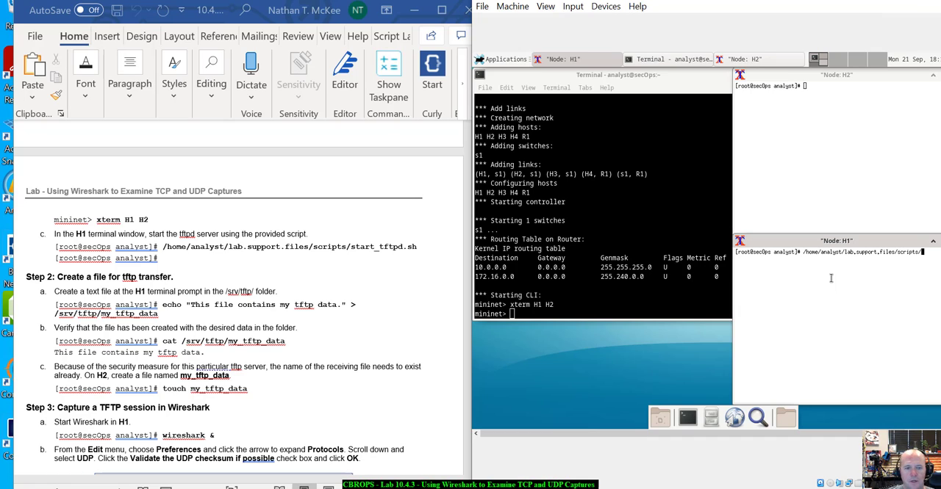
text(start)
key(Tab)
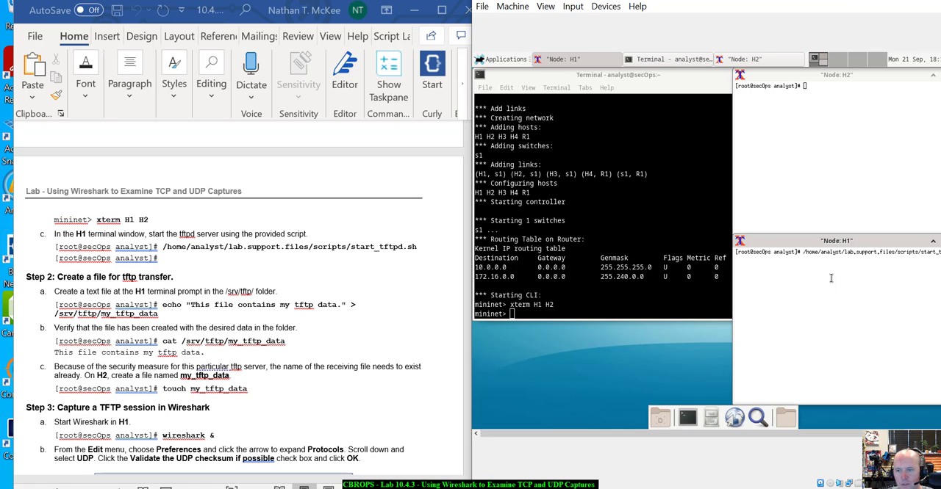
drag(804, 241, 731, 252)
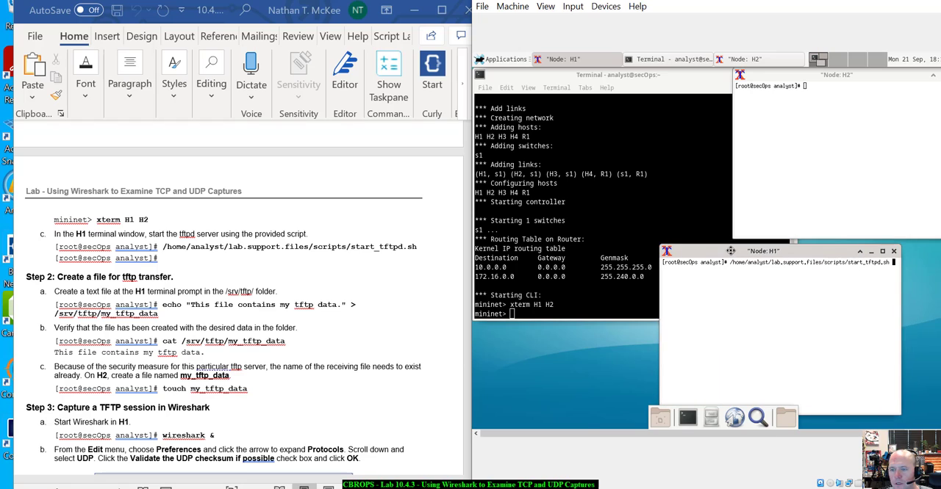
text(tftpd.sh)
key(Return)
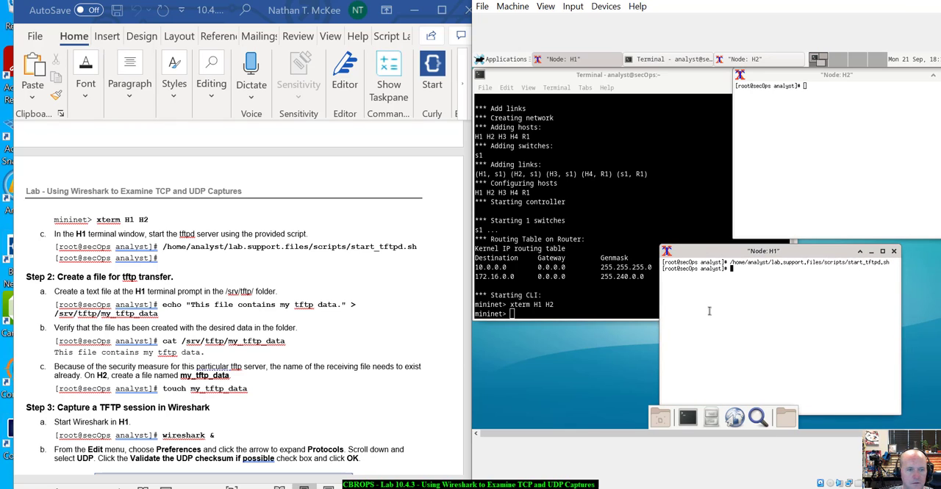
- Create /srv/tftp/my_tftp_data on H1 by echoing "This file contains my tftp data." into it
scroll(327, 311, down, 3)
scroll(327, 311, down, 2)
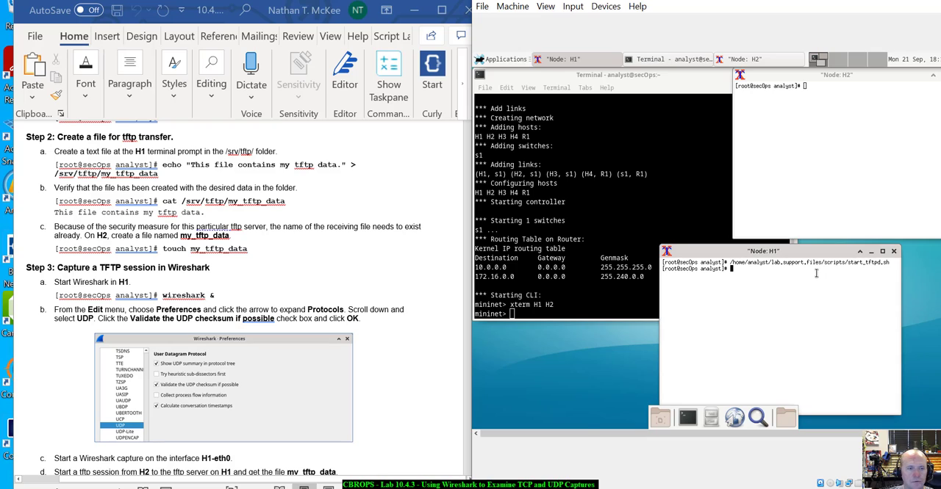
text(echo)
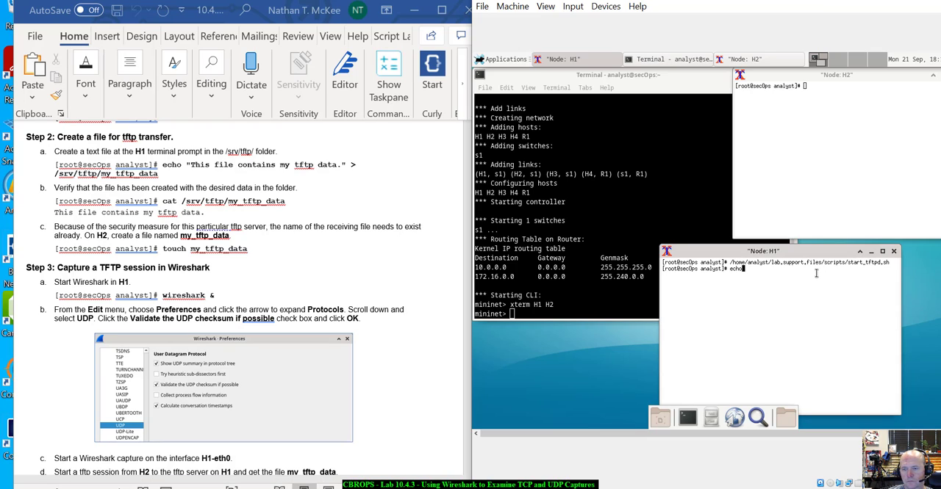
text( "This )
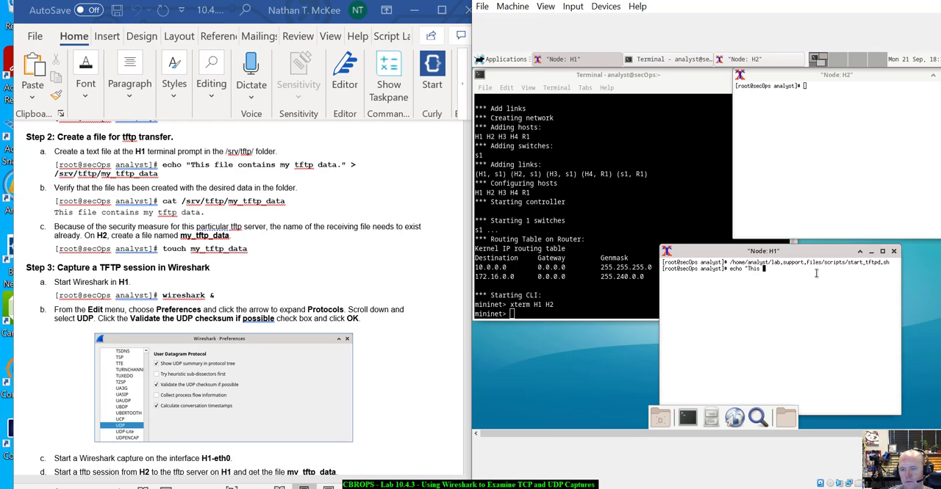
text(file contains my tftp)
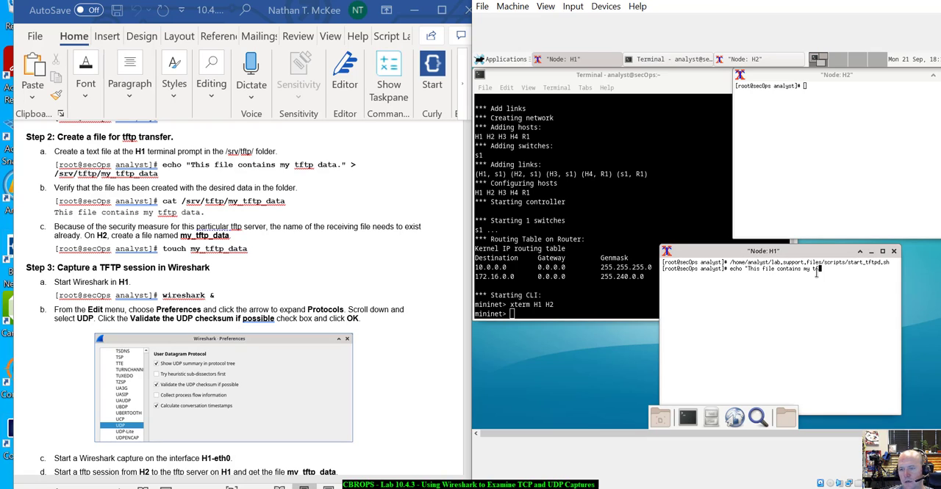
text( data.)
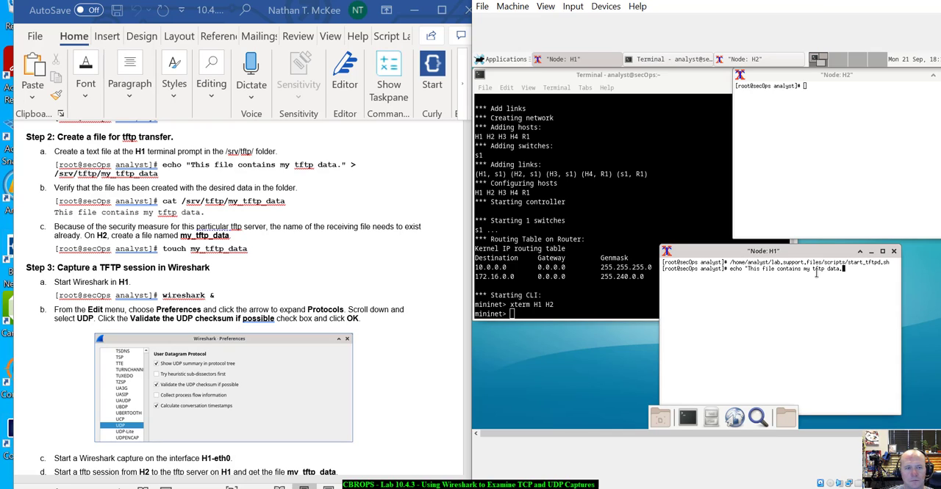
text(")
text( >)
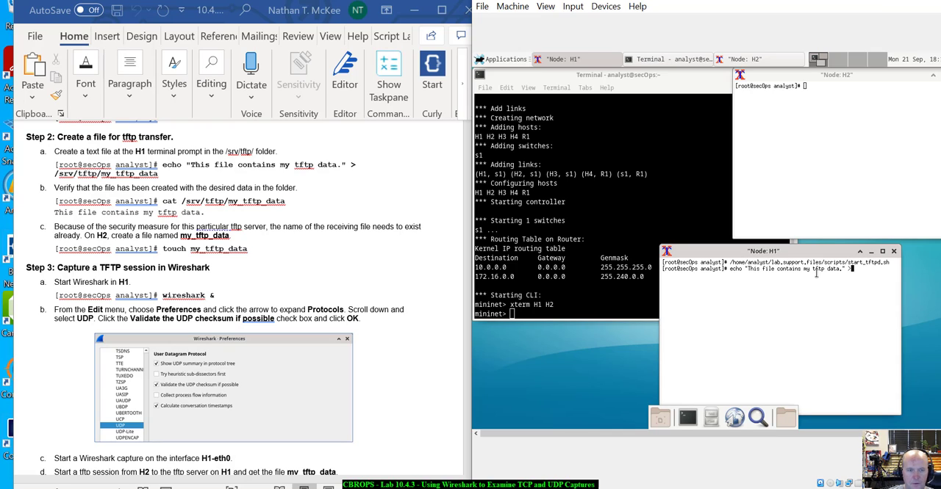
text( /sr/)
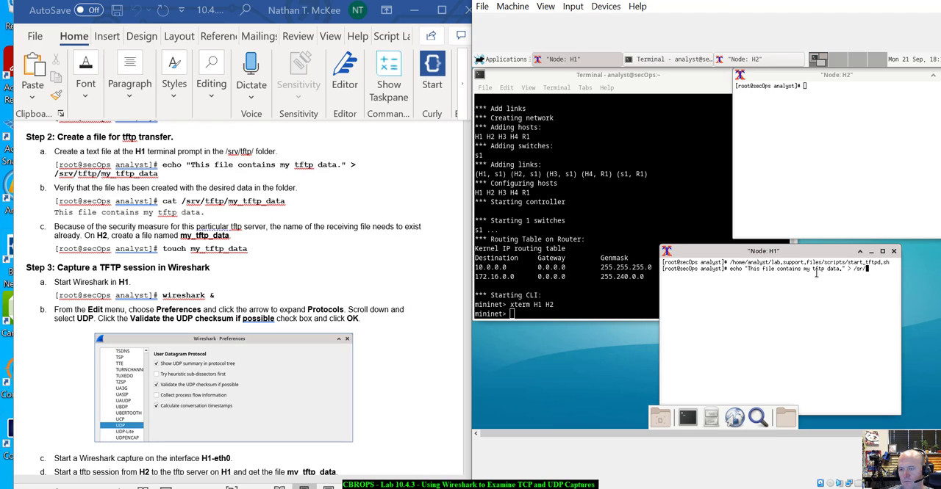
text(/tftp/)
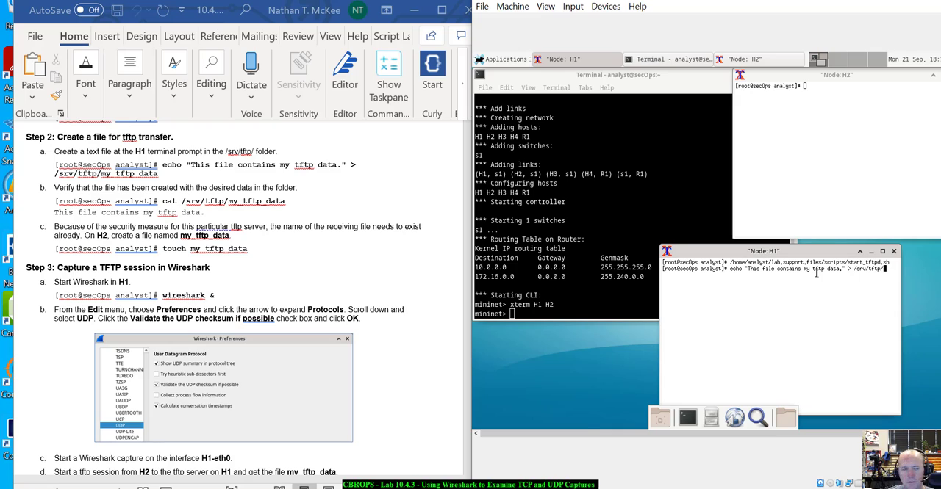
text(my)
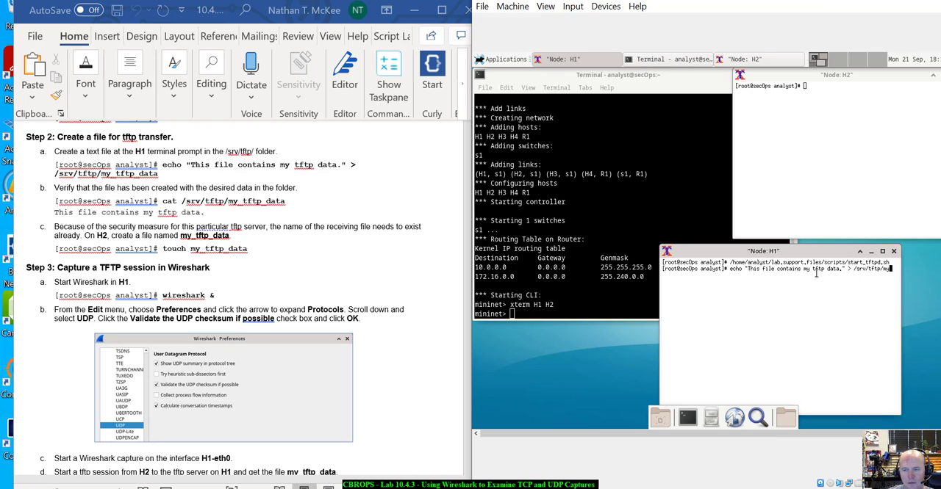
text(_)
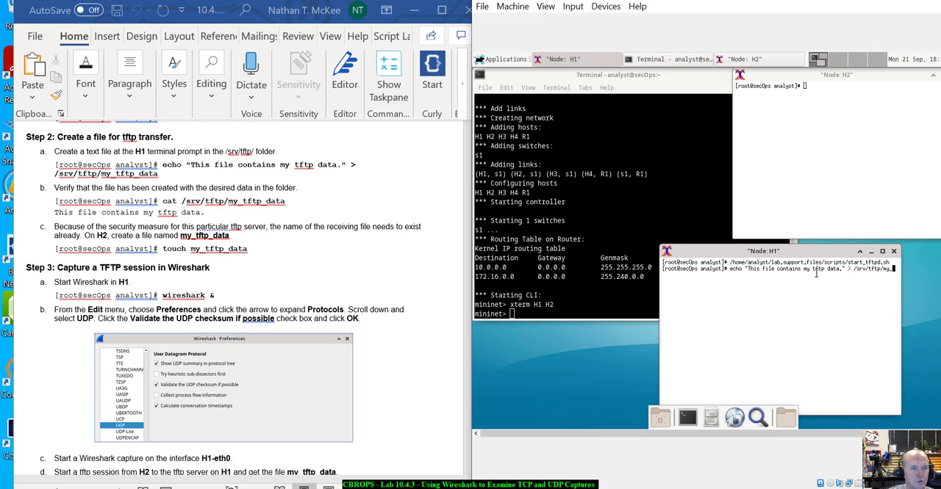
text(tftp)
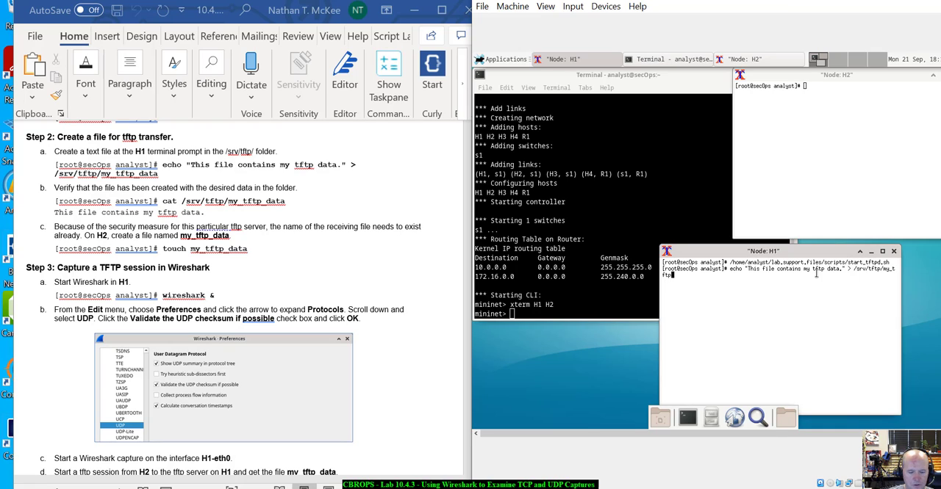
text(_data)
key(Return)
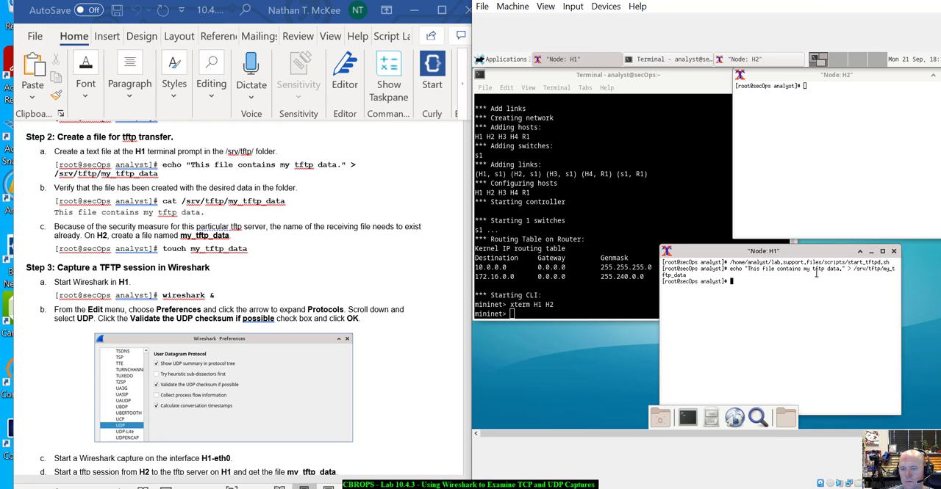
- List the contents of the analyst directory on H1 with ls
text(ls)
key(Return)
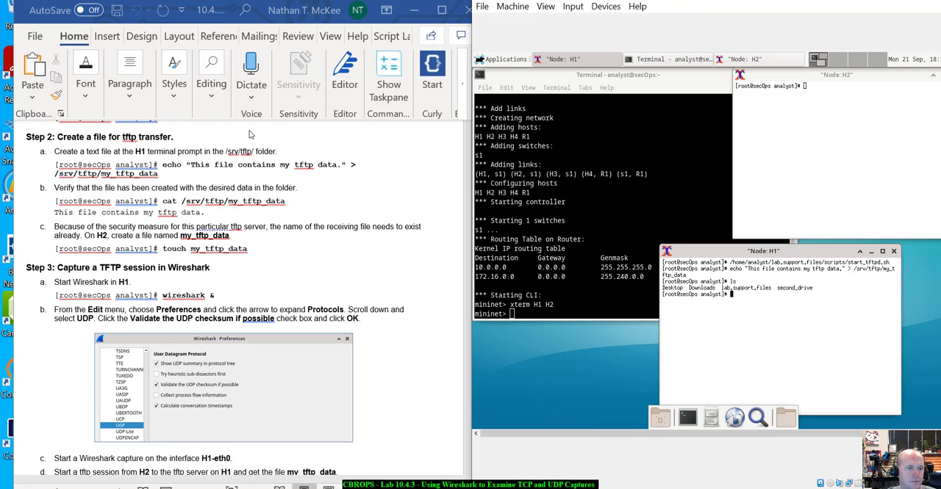
- Show the contents of /srv/tftp/my_tftp_data on H1 with cat and shift the H1 window slightly aside
text(cat )
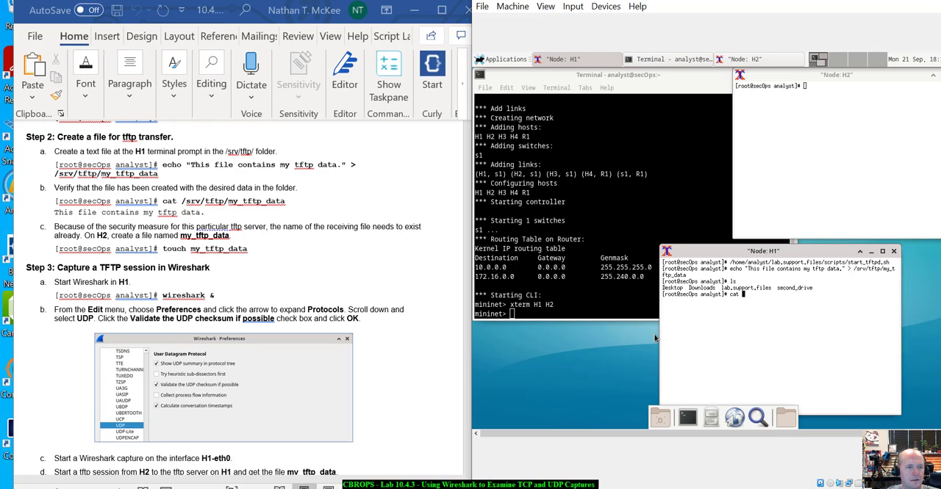
text(/srv/)
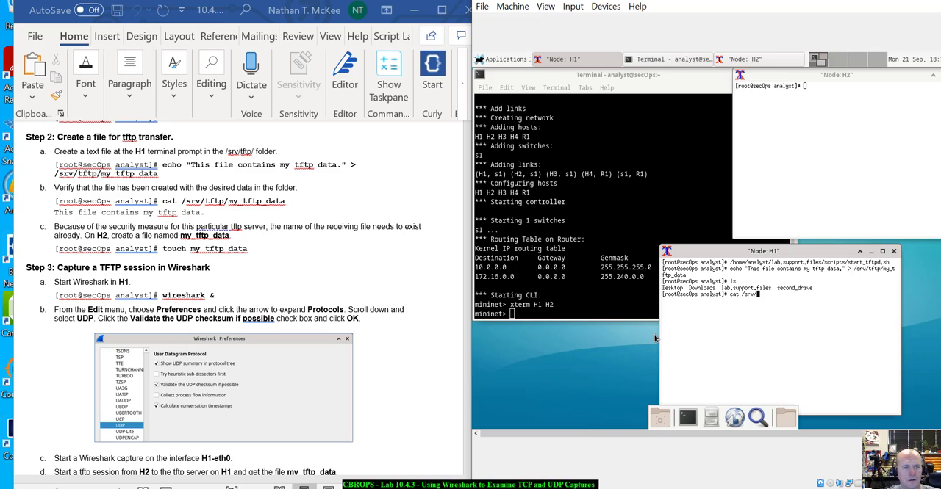
text(tftp/my_tftp_data)
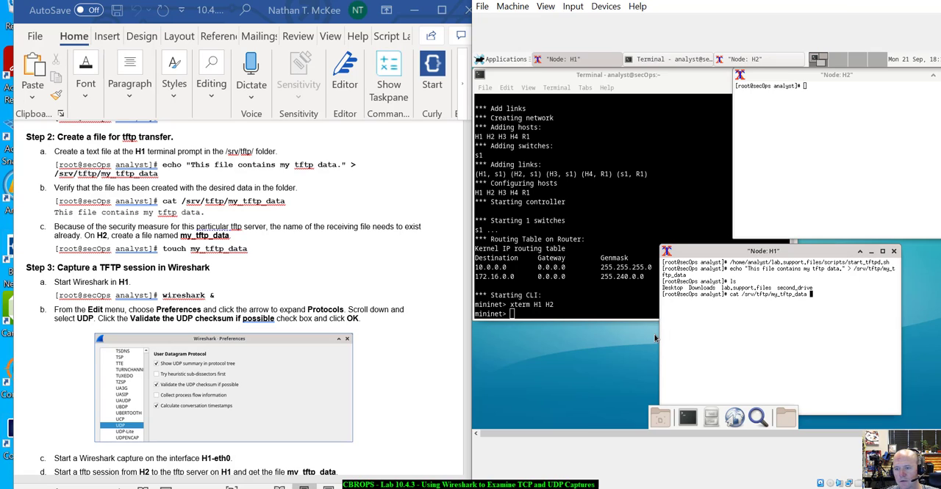
key(Return)
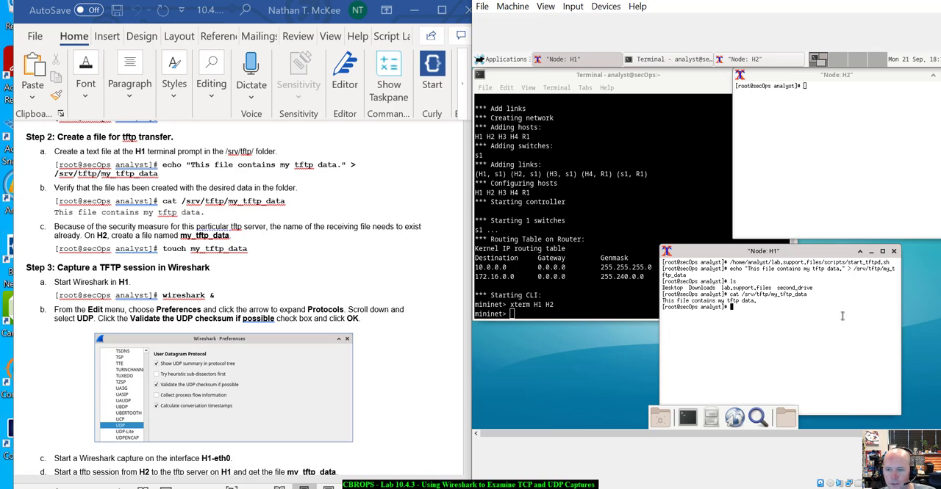
drag(810, 255, 838, 255)
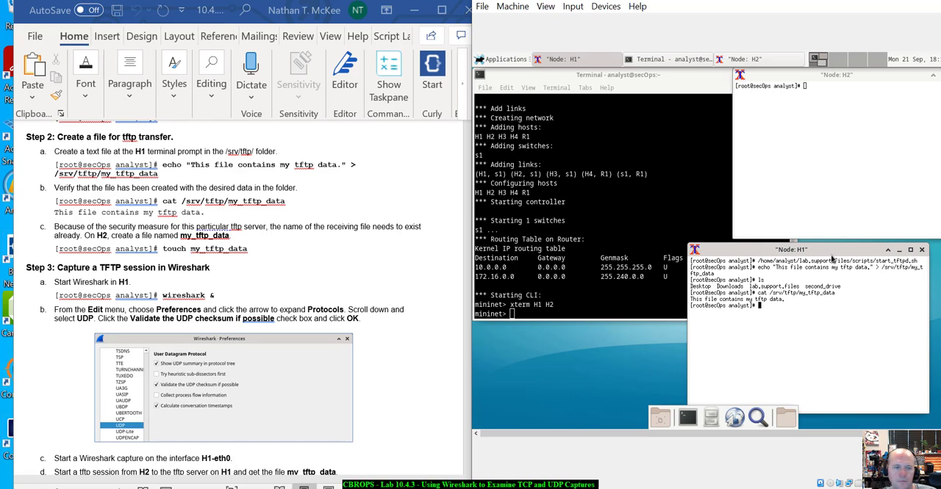
- Create an empty receiving file named my_tftp_data on H2 with the touch command
scroll(272, 253, down, 1)
scroll(272, 253, down, 3)
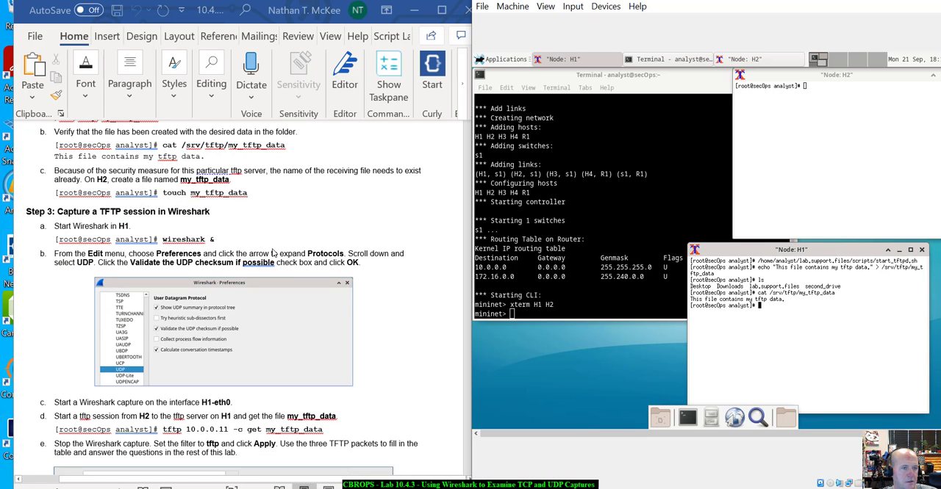
scroll(272, 253, up, 1)
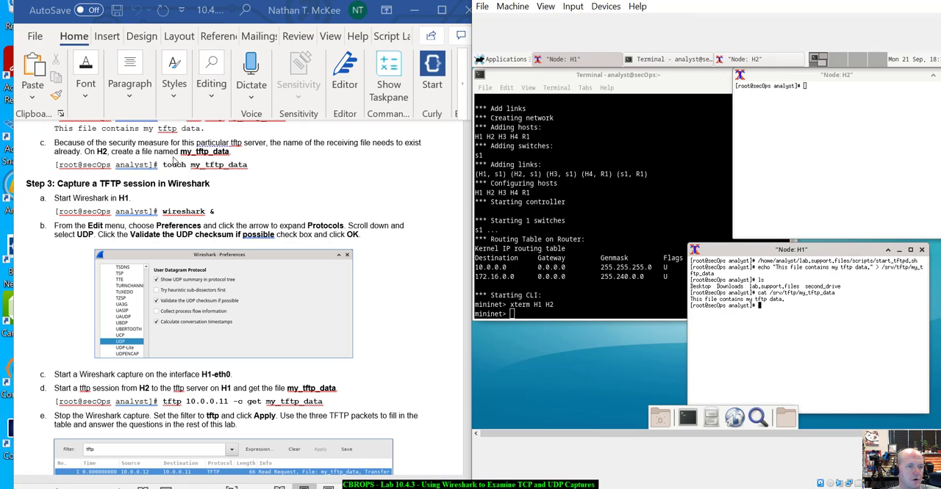
click(822, 125)
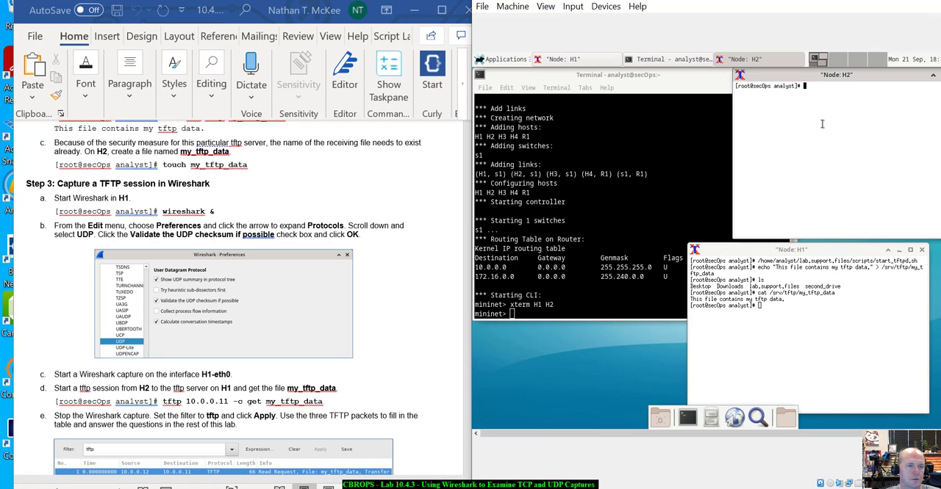
text(touch my_tftp_data)
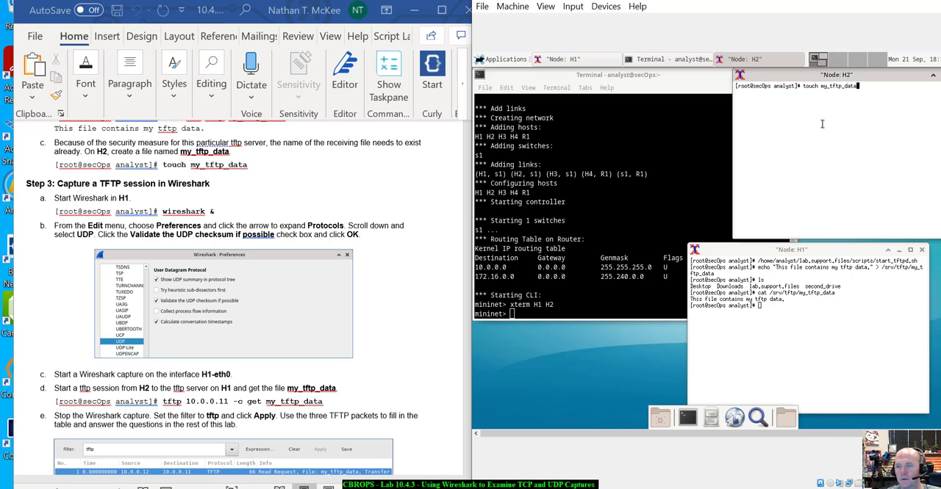
key(Return)
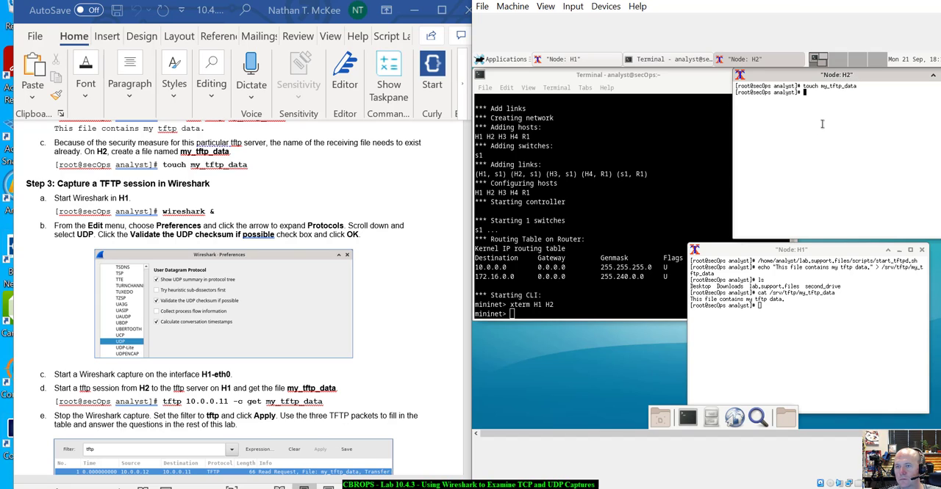
- Start Wireshark in the background from the H1 terminal with wireshark &
scroll(292, 245, down, 2)
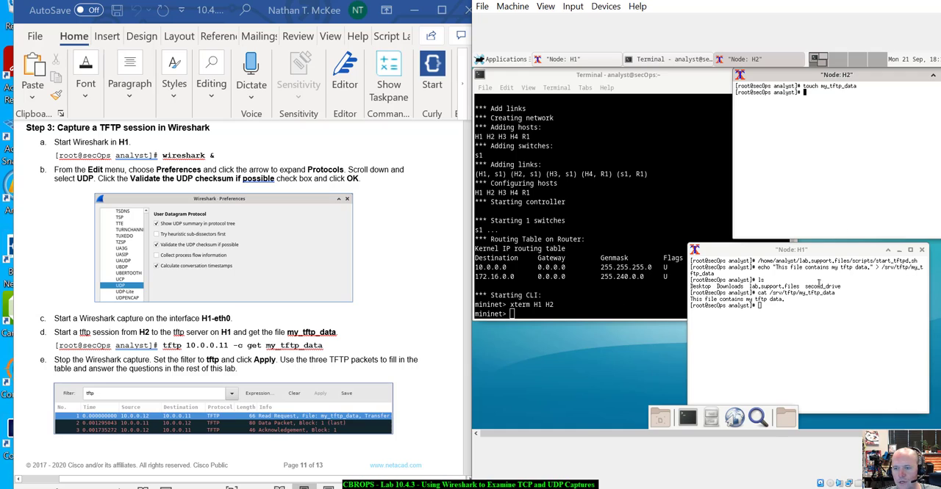
click(806, 316)
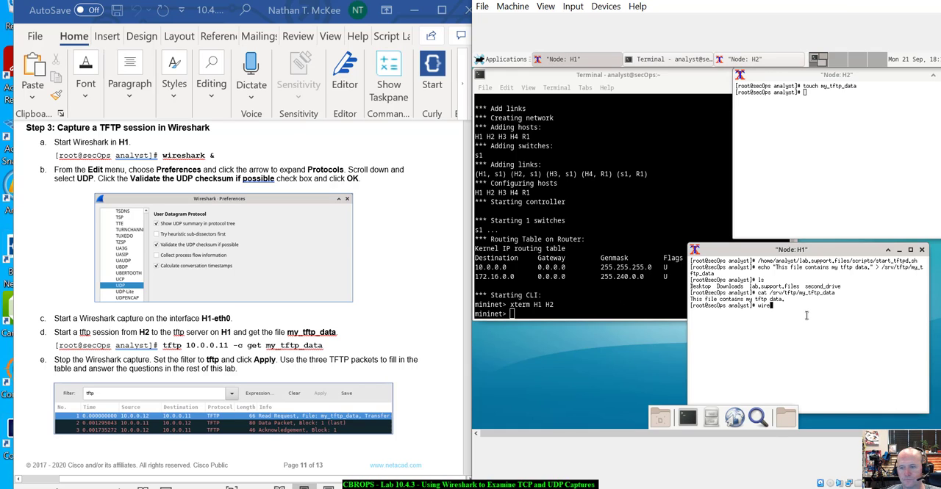
text(wireshark)
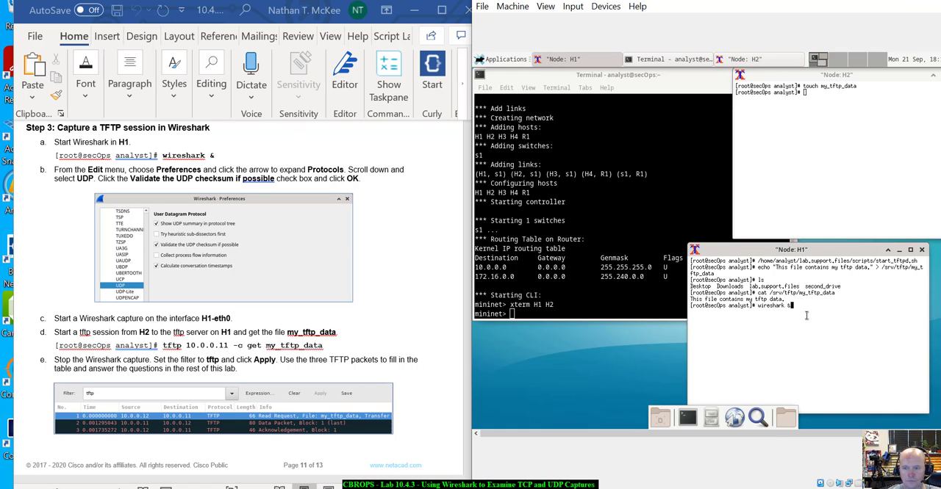
text( &)
key(Return)
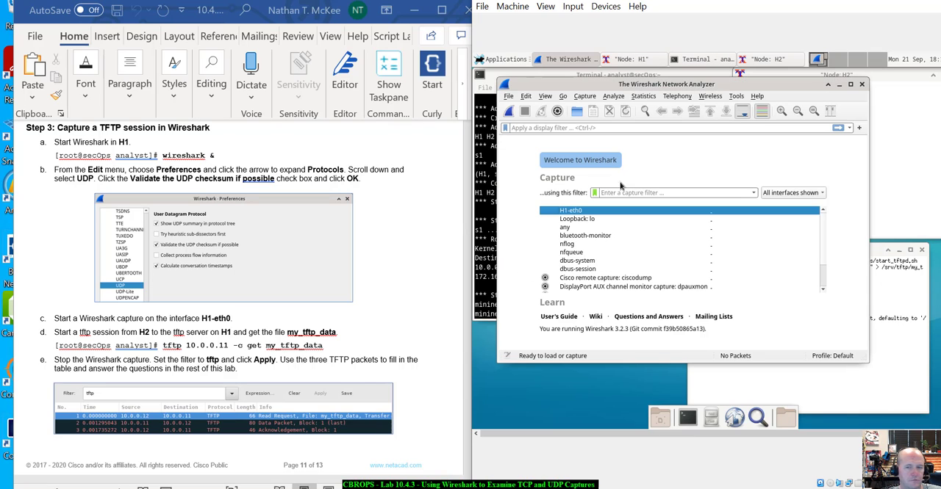
click(526, 96)
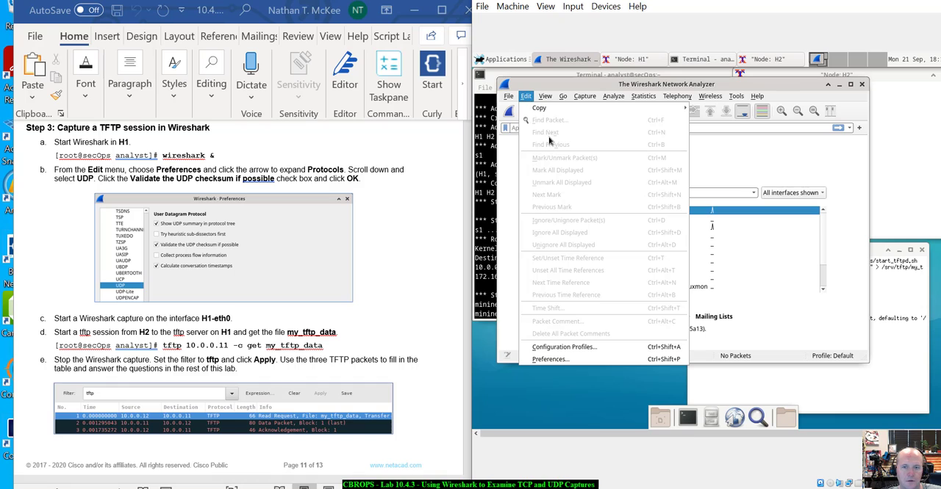
click(545, 359)
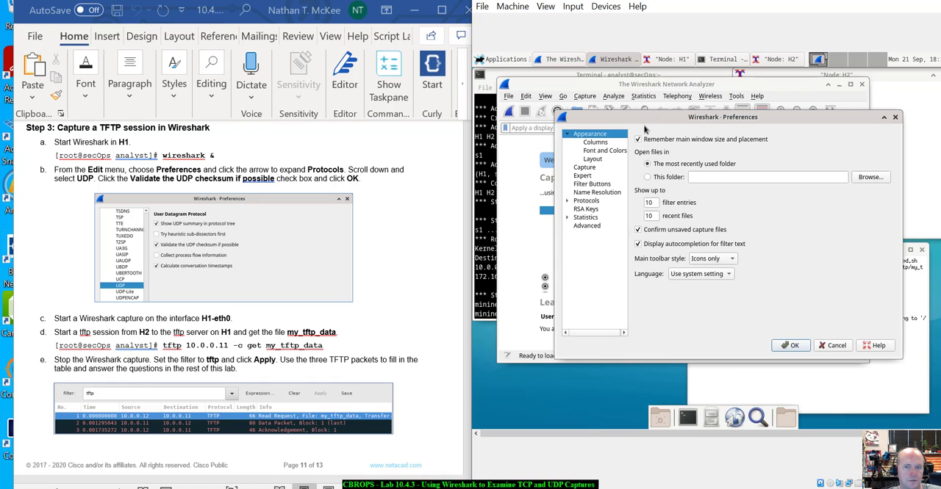
click(831, 345)
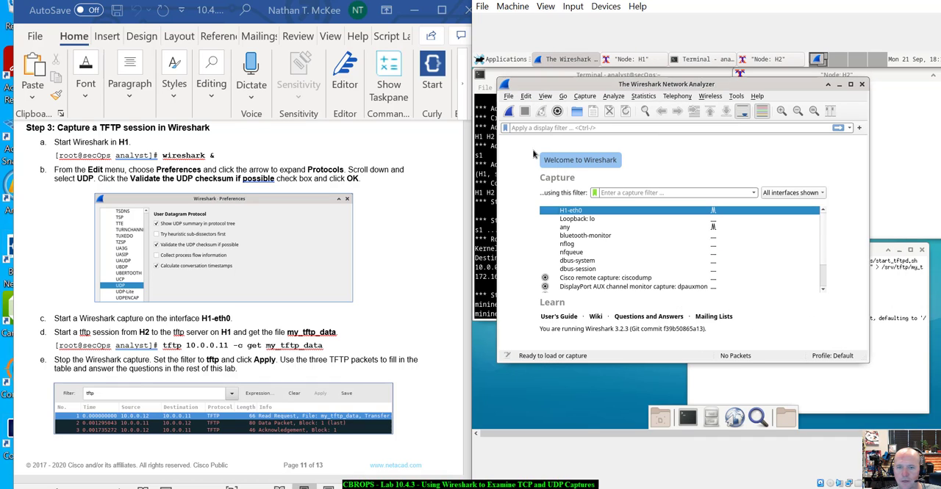
- Enable "Validate the UDP checksum if possible" for the UDP protocol in Wireshark's preferences and apply it
click(509, 96)
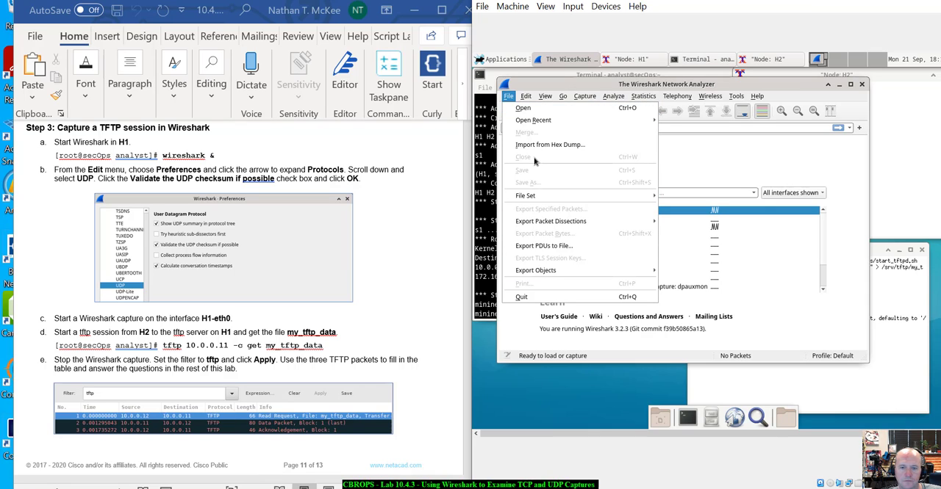
mouse_move(526, 96)
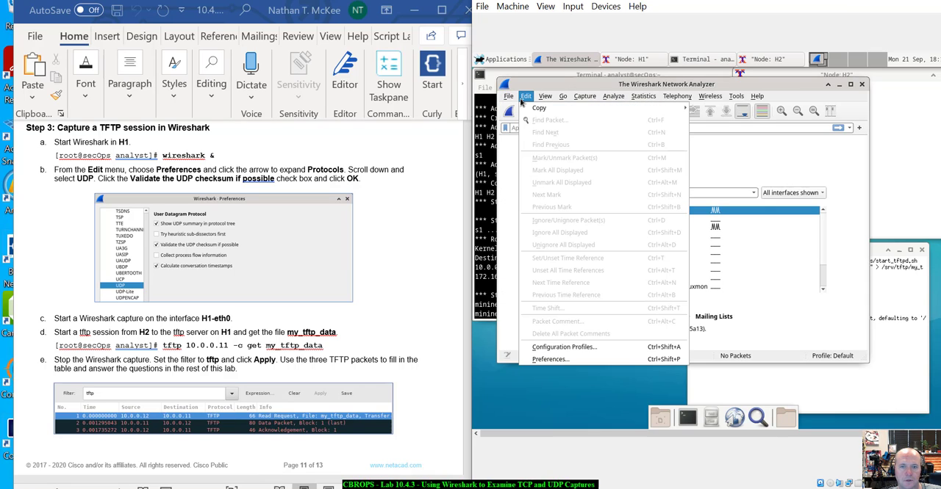
click(556, 359)
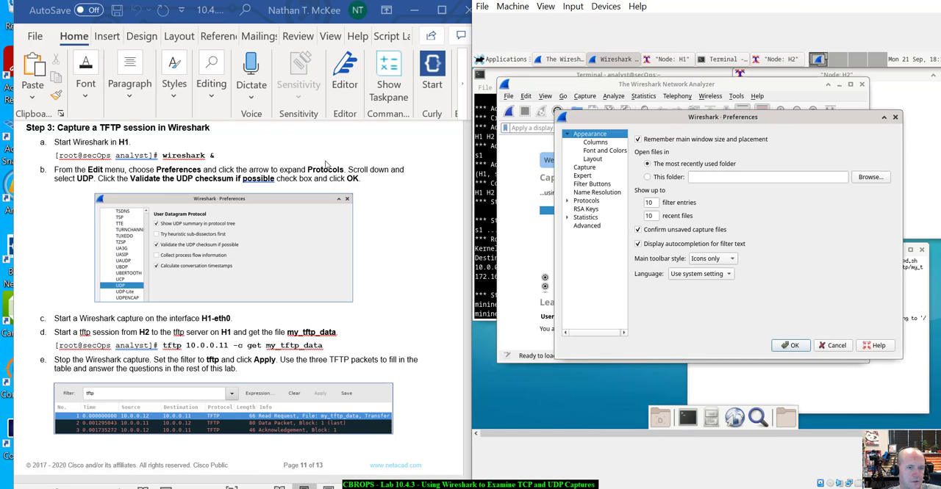
click(567, 201)
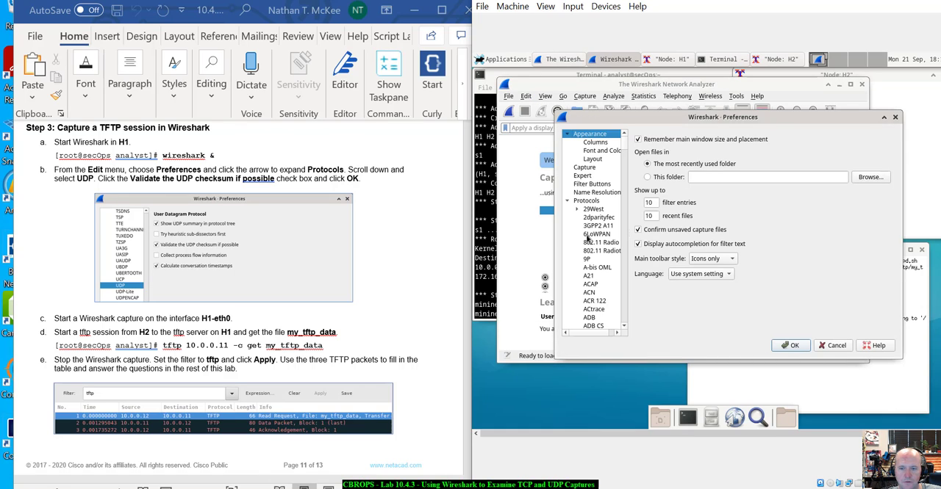
scroll(613, 277, down, 10)
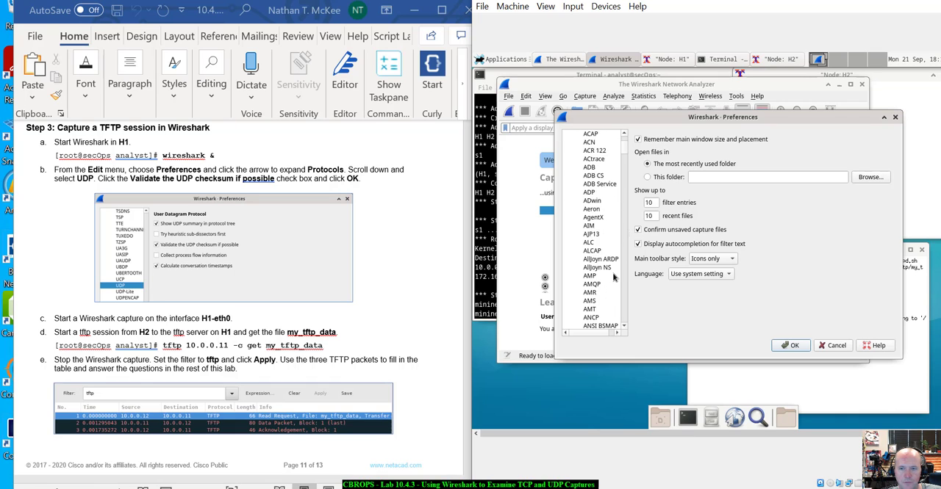
scroll(613, 277, down, 10)
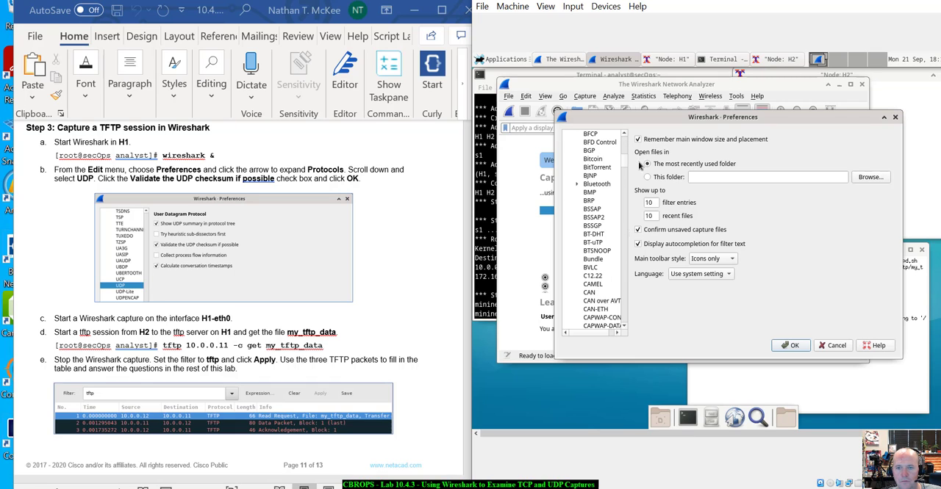
drag(625, 163, 607, 270)
scroll(607, 269, down, 15)
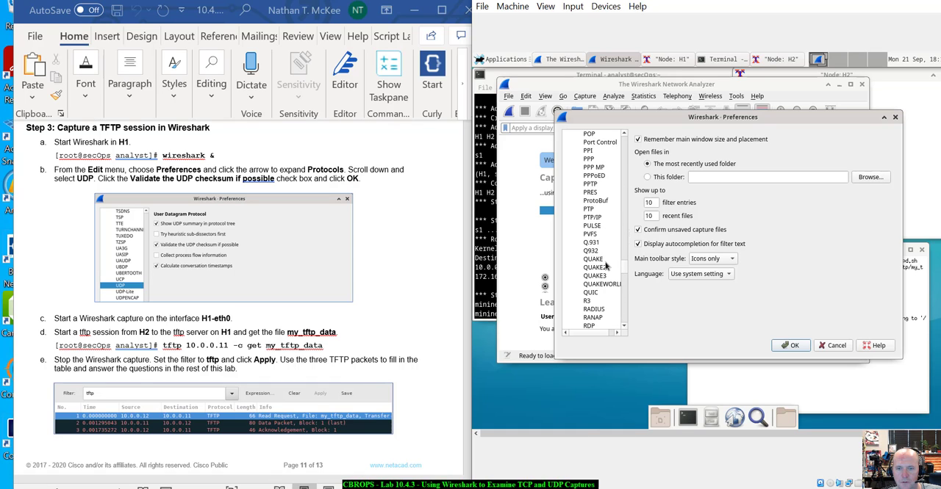
scroll(606, 269, down, 15)
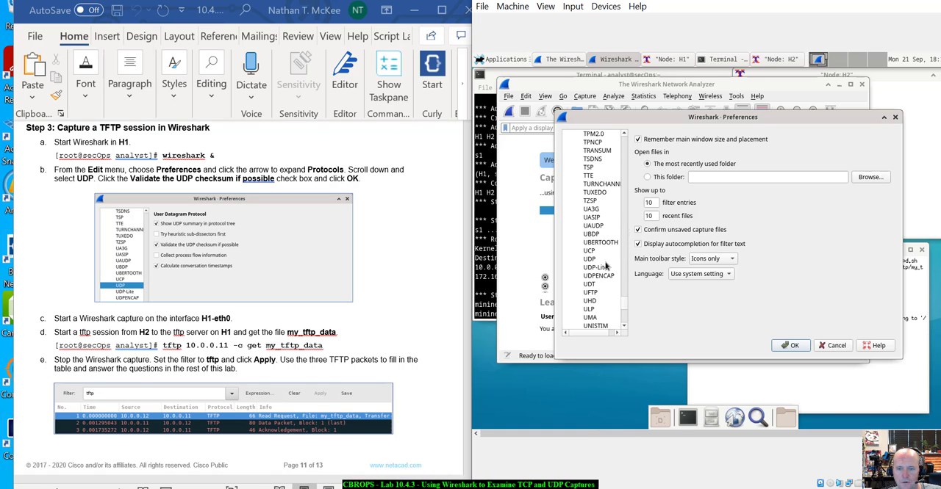
scroll(589, 216, up, 3)
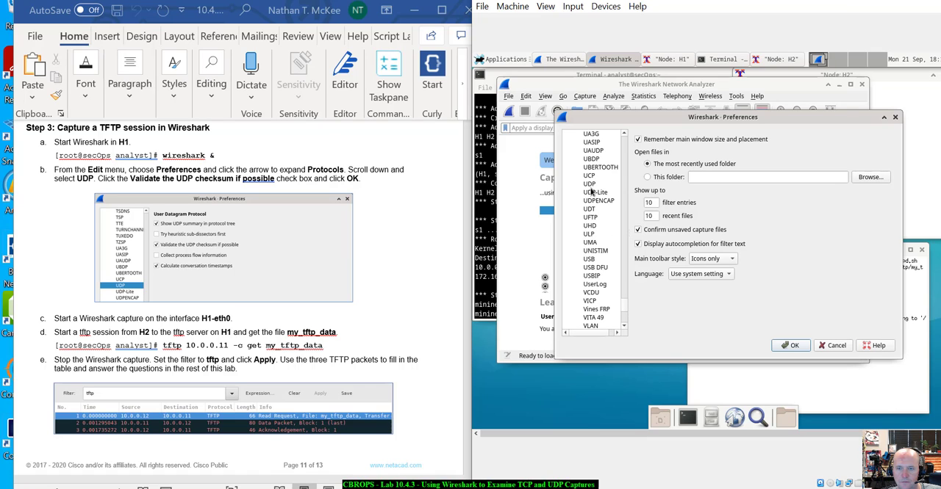
click(589, 183)
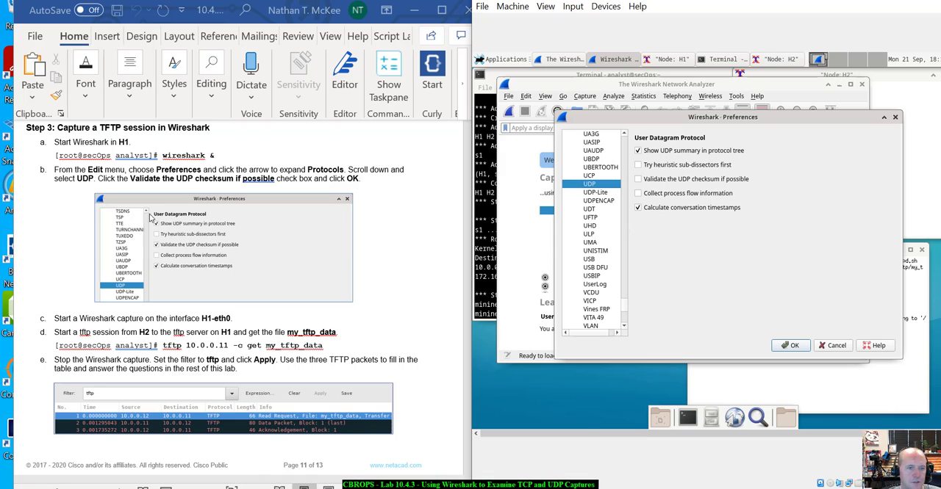
click(638, 180)
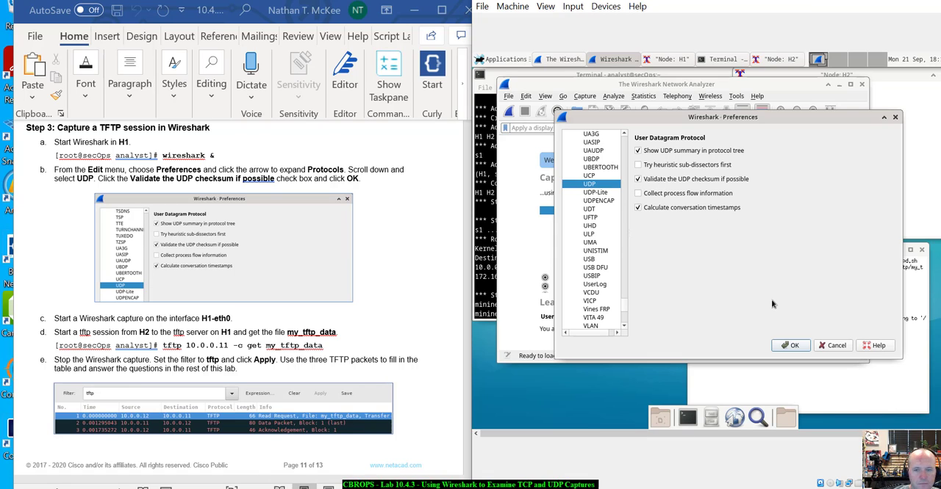
click(802, 346)
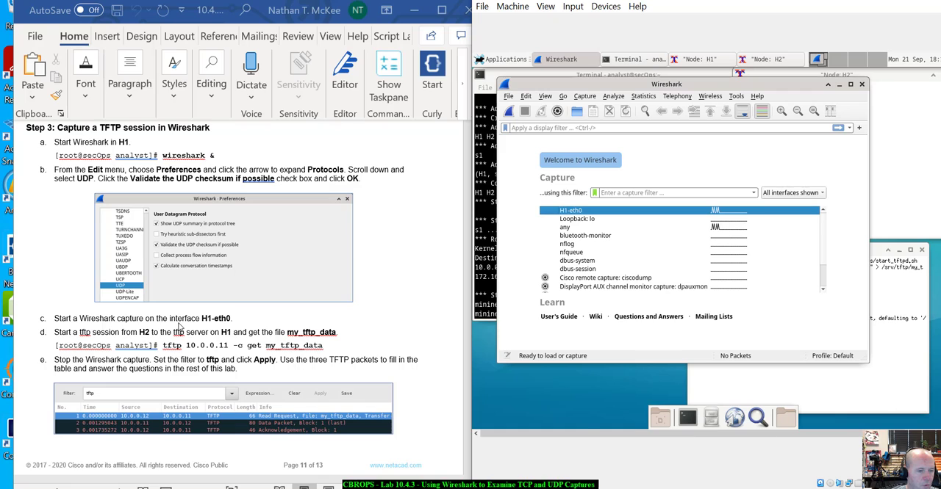
- Start a live Wireshark capture on the H1-eth0 interface and shift the capture window slightly
scroll(183, 327, down, 2)
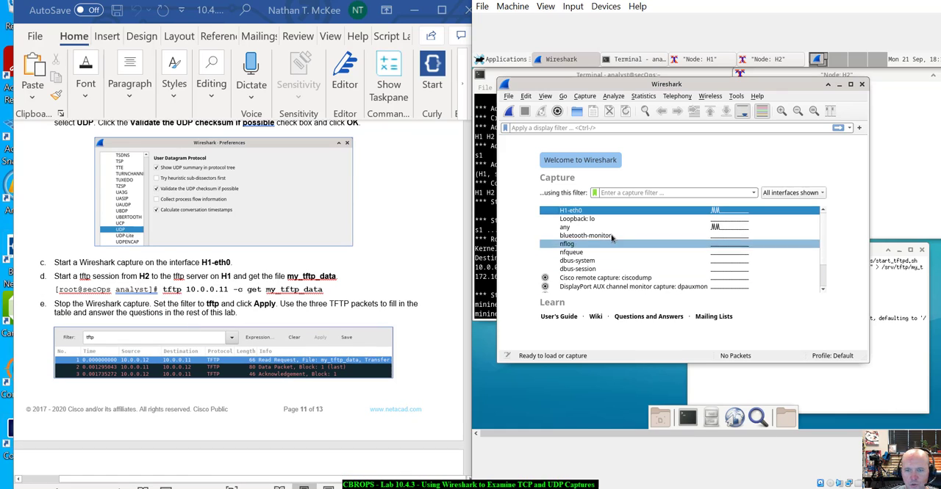
double_click(607, 212)
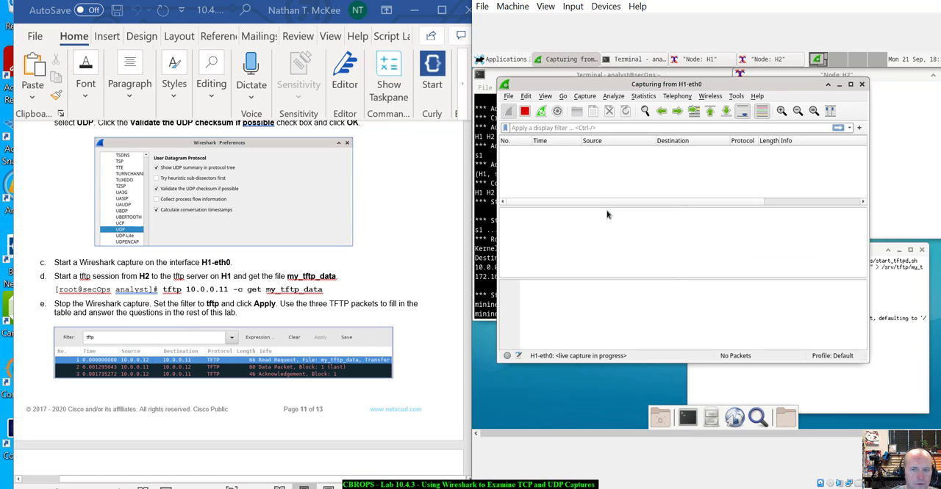
mouse_move(716, 84)
mouse_down()
mouse_move(723, 96)
mouse_move(712, 89)
mouse_up()
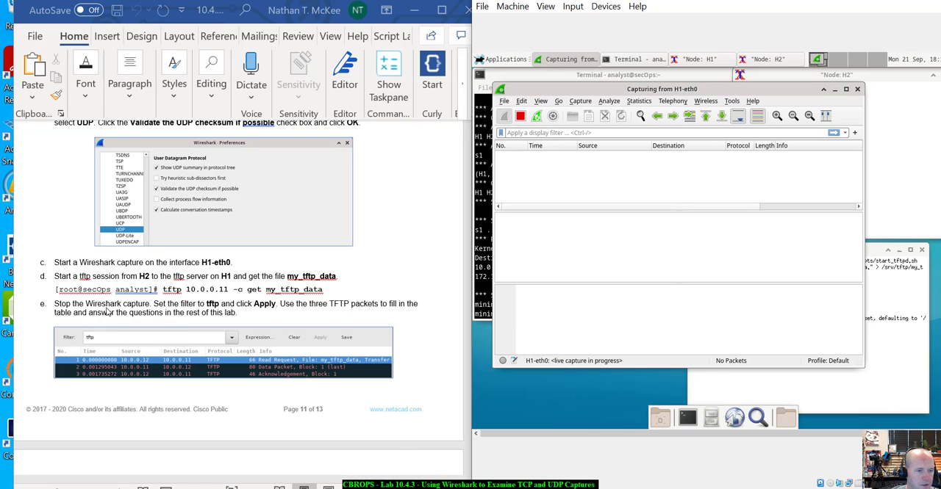
- Try to download the file on H2 with tftp 10.0.011 -c get my_tftp_data, checking the captured traffic
click(909, 135)
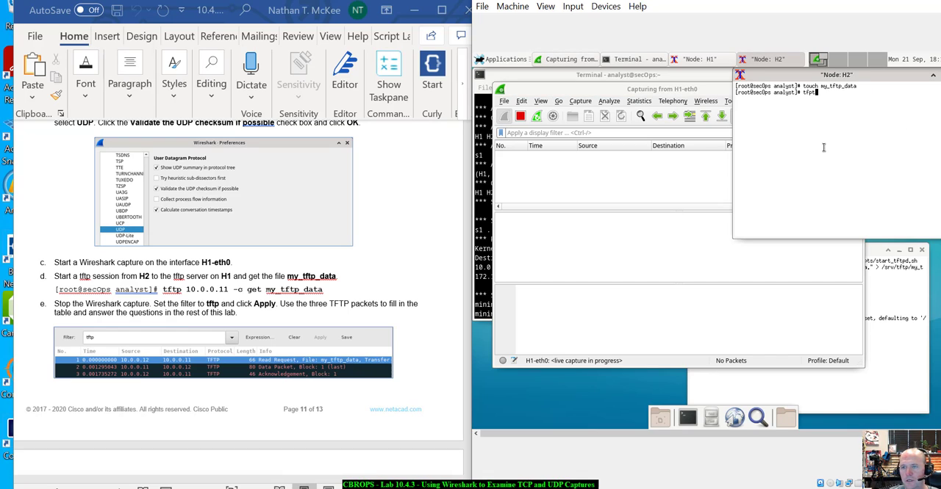
key(BackSpace)
key(BackSpace)
key(BackSpace)
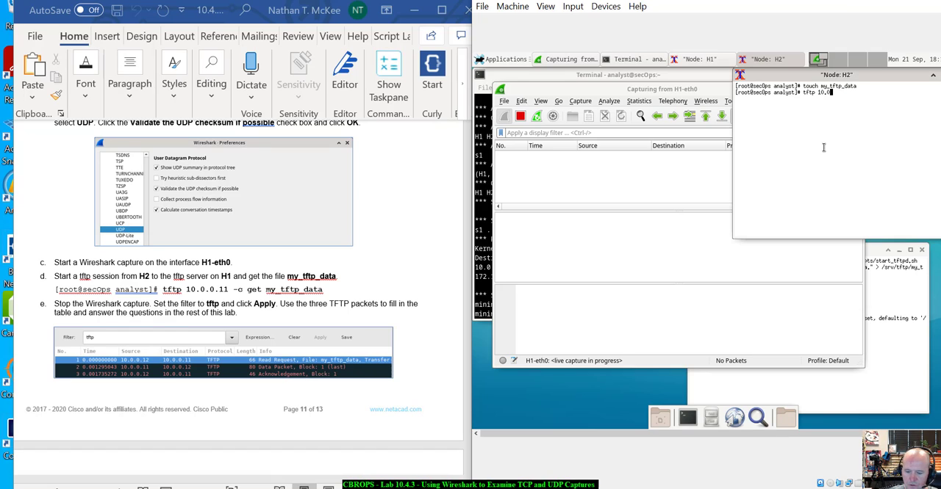
text(.11 -c)
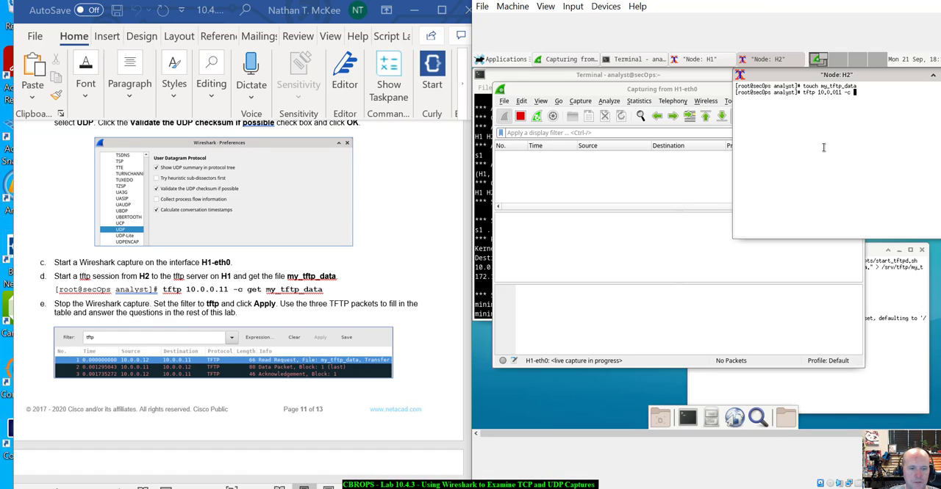
text( get my_tftp_data)
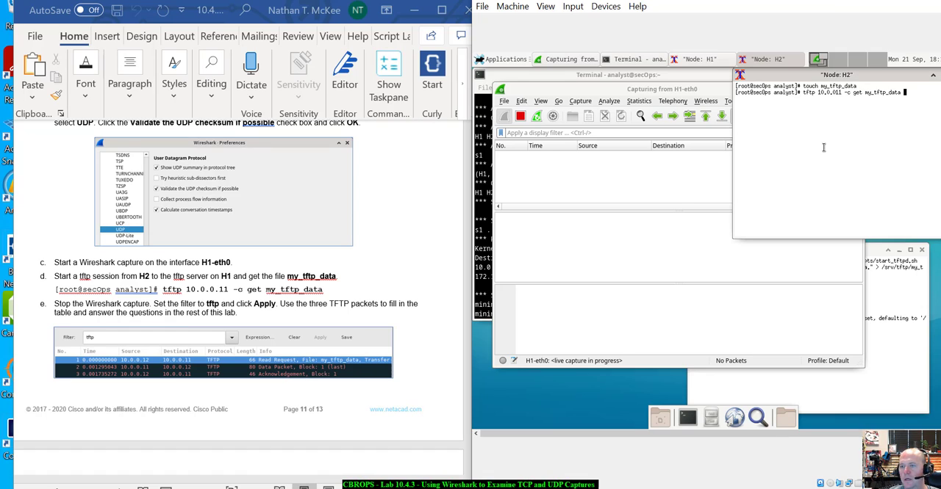
key(Return)
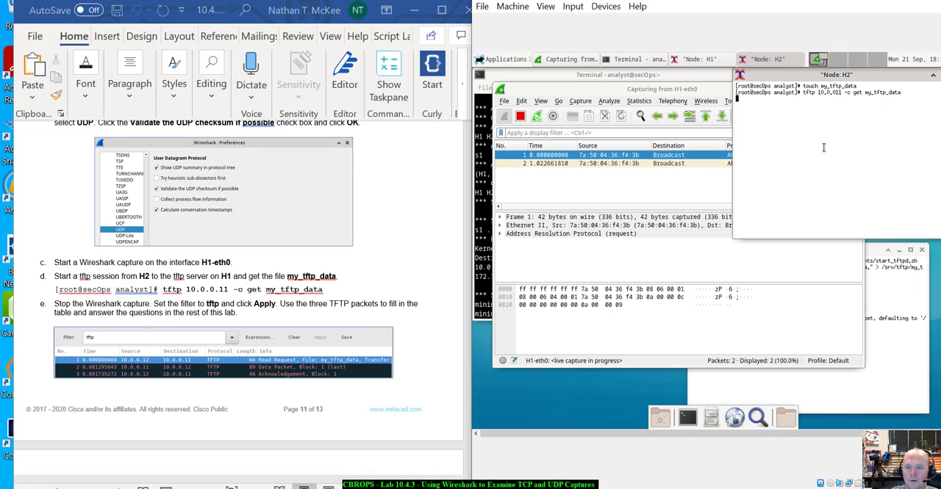
click(658, 193)
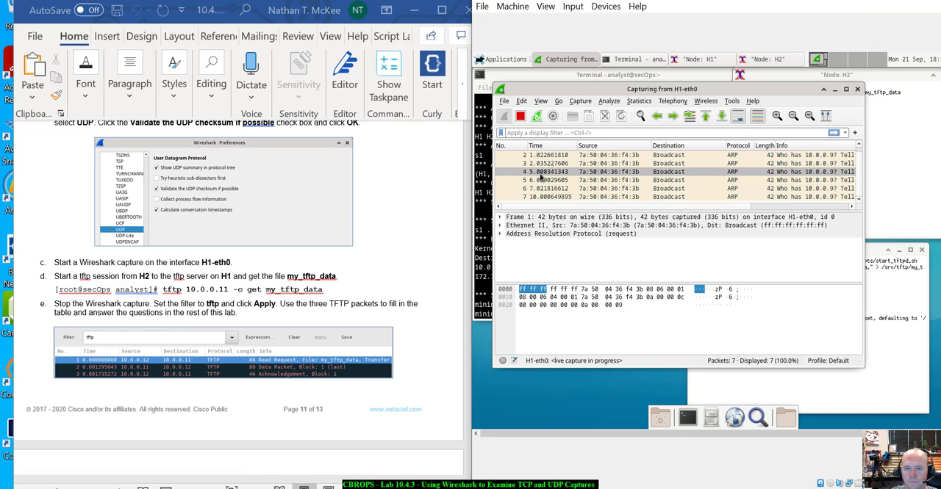
click(917, 145)
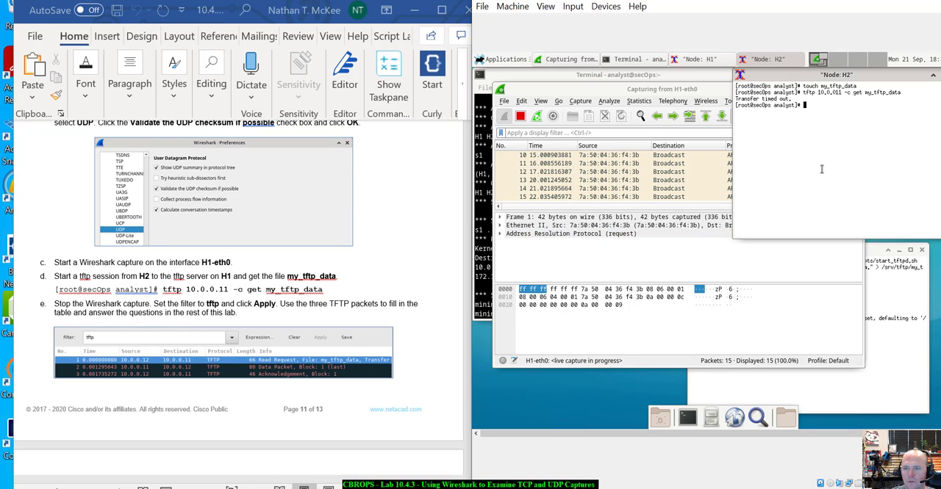
- Stop the running H1-eth0 capture and apply the display filter tftp
click(531, 266)
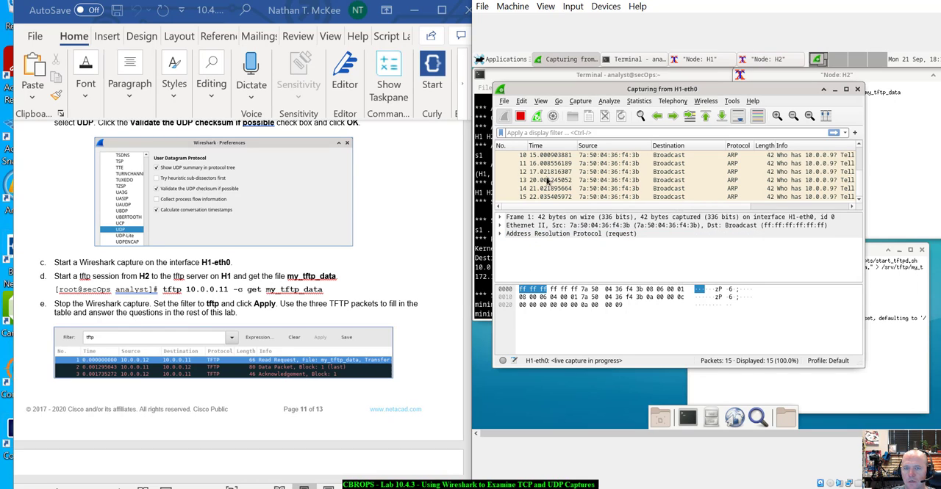
click(519, 116)
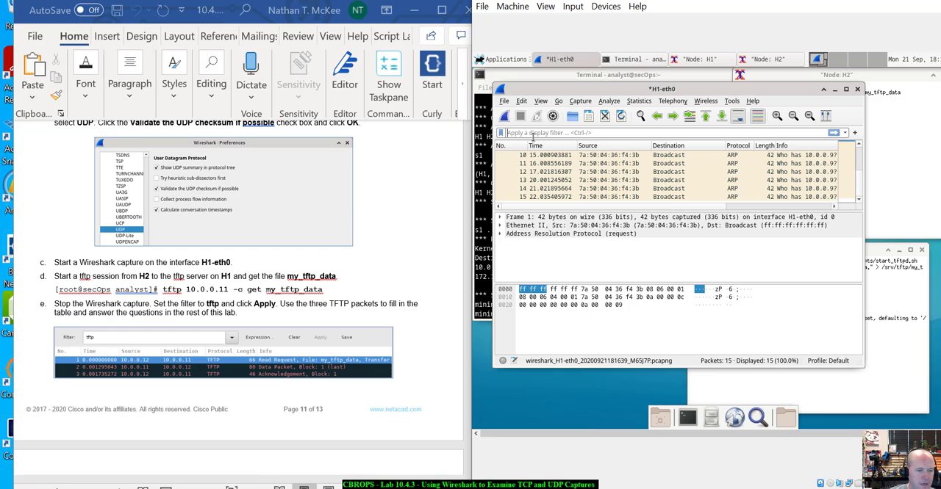
click(533, 134)
text(tftp)
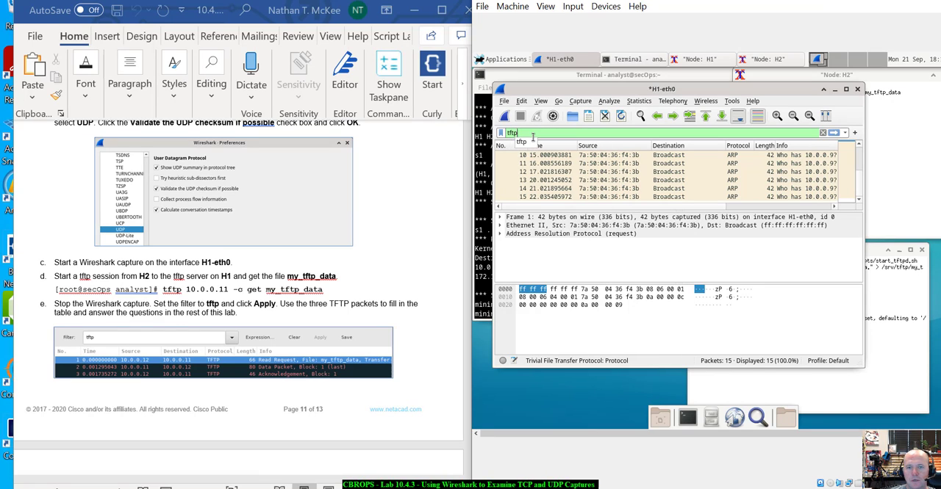
key(Return)
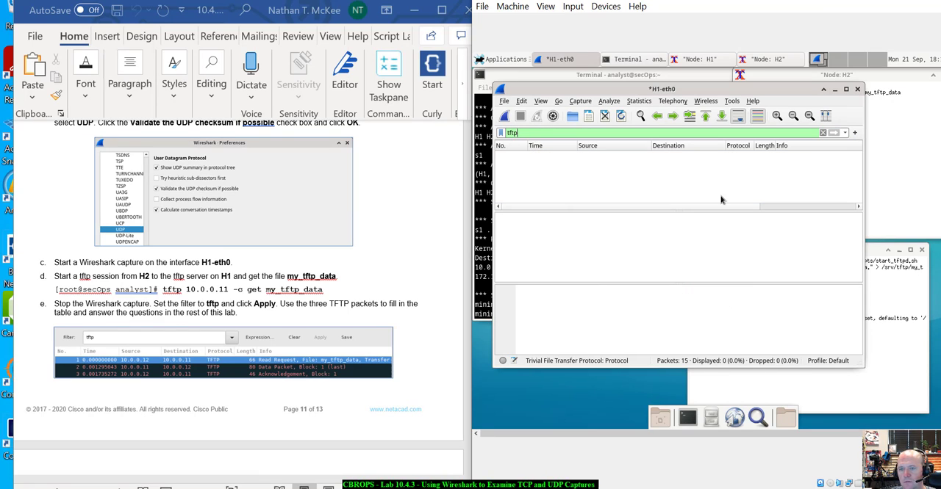
drag(733, 208, 674, 220)
- Correct the server address in the H2 command and run tftp 10.0.0.11 -c get my_tftp_data
click(905, 159)
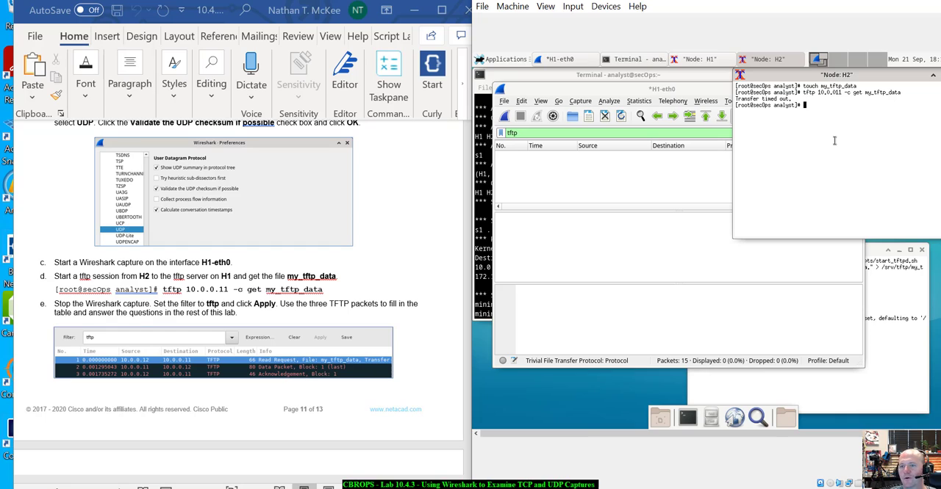
key(Up)
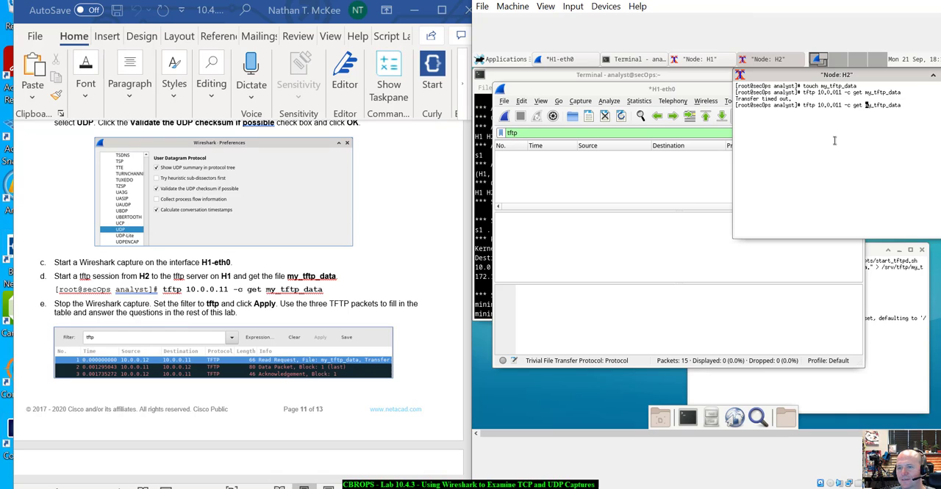
text(.)
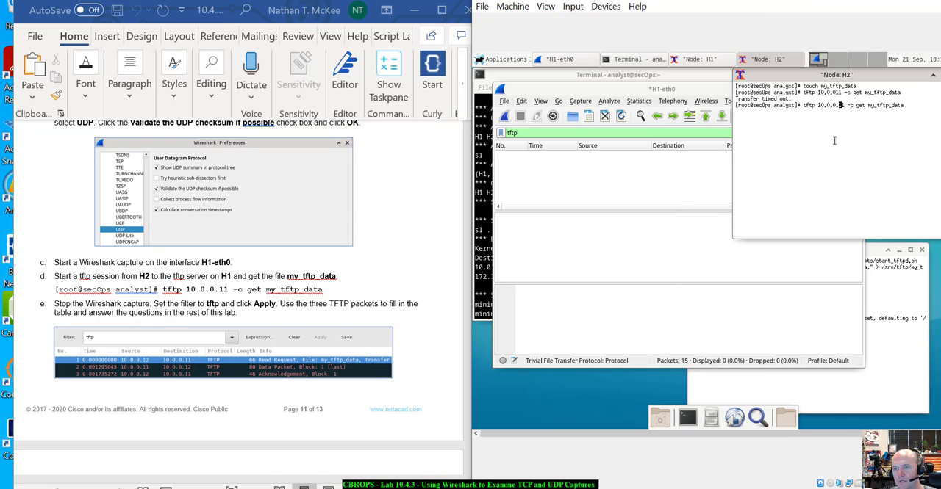
key(Return)
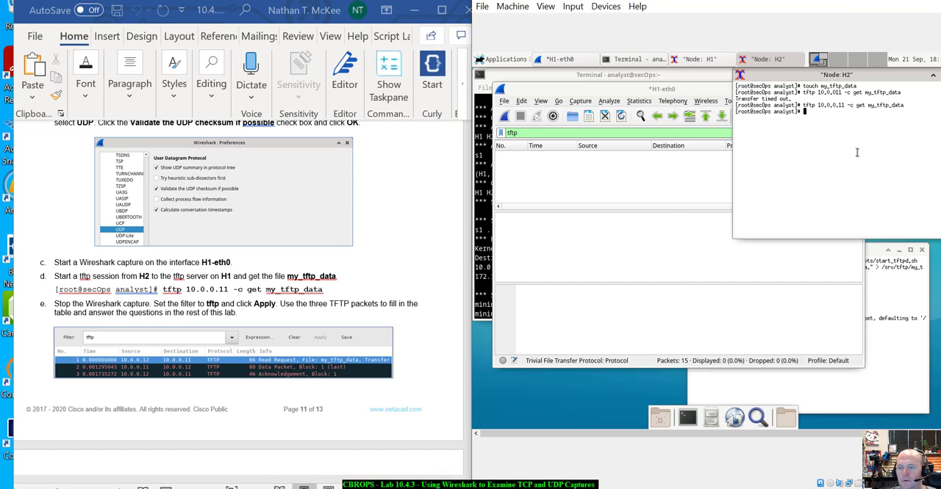
- Discard the unsaved packets and start a fresh live capture on H1-eth0
click(639, 180)
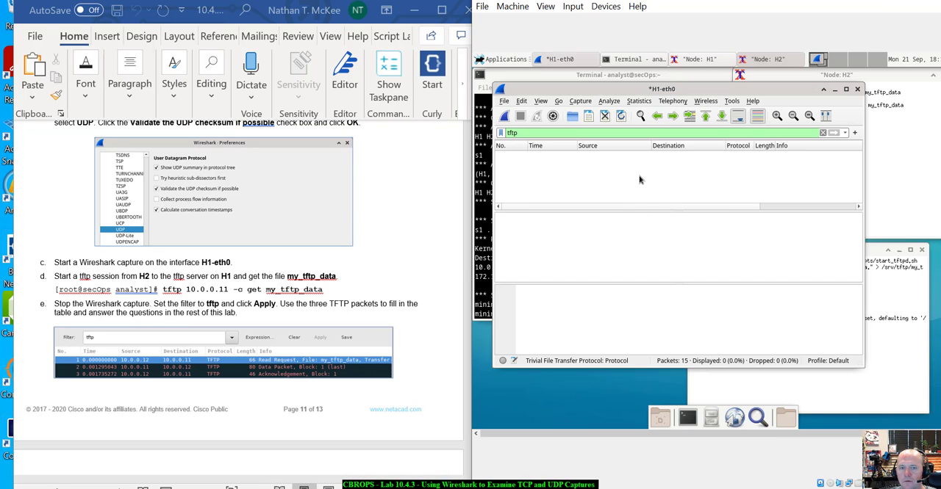
click(504, 116)
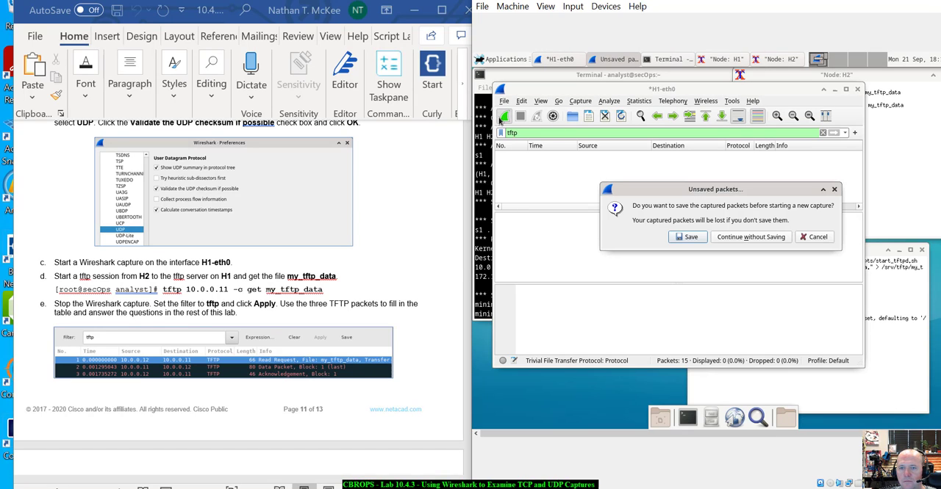
click(770, 238)
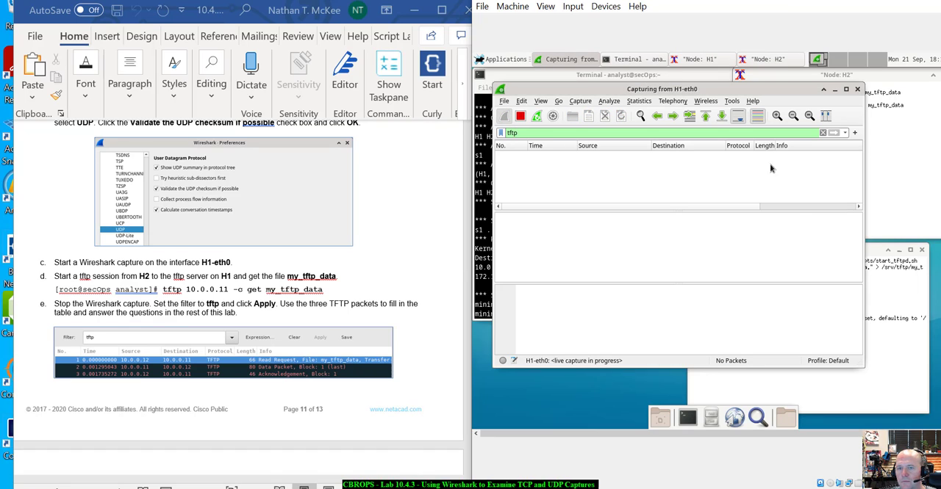
click(521, 116)
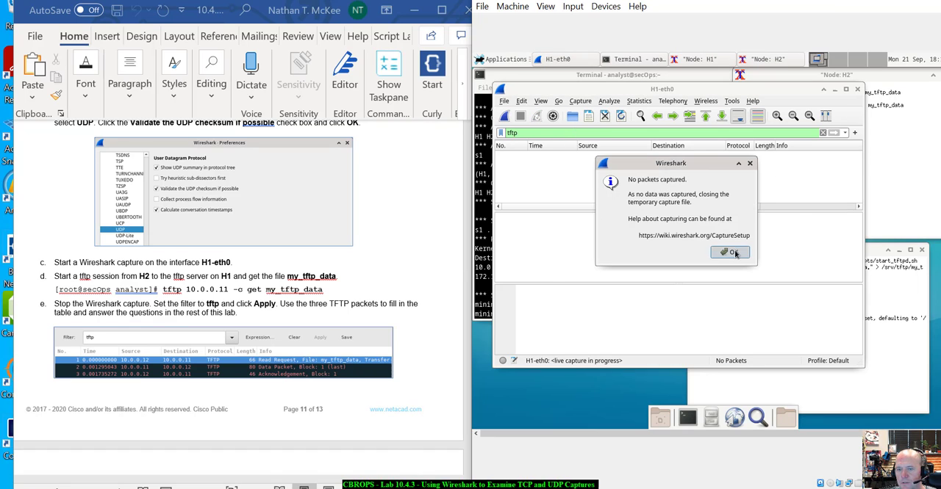
click(739, 252)
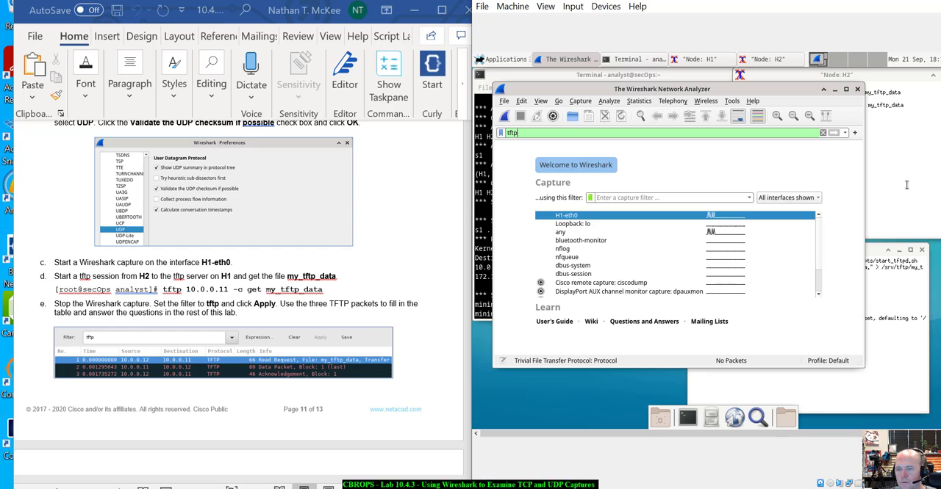
double_click(698, 216)
key(BackSpace)
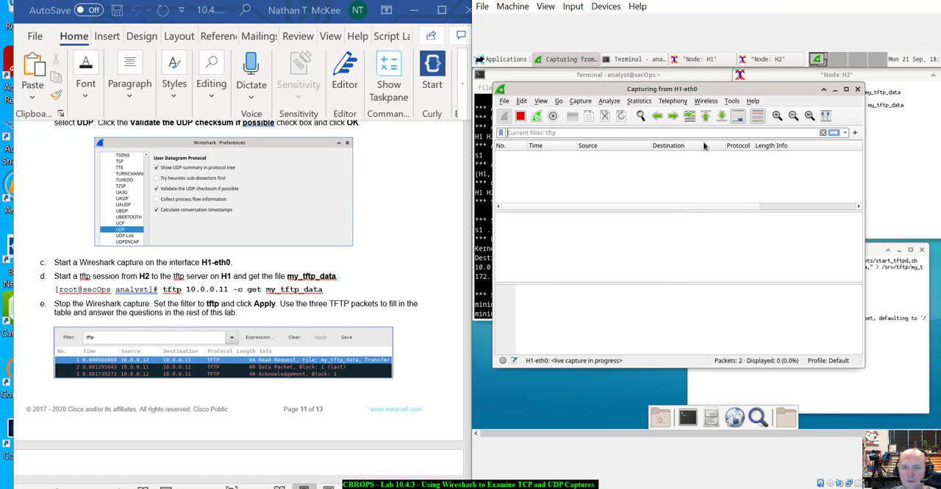
- Run tftp 10.0.0.11 -c get my_tftp_data again on H2 and stop the capture in Wireshark
click(909, 140)
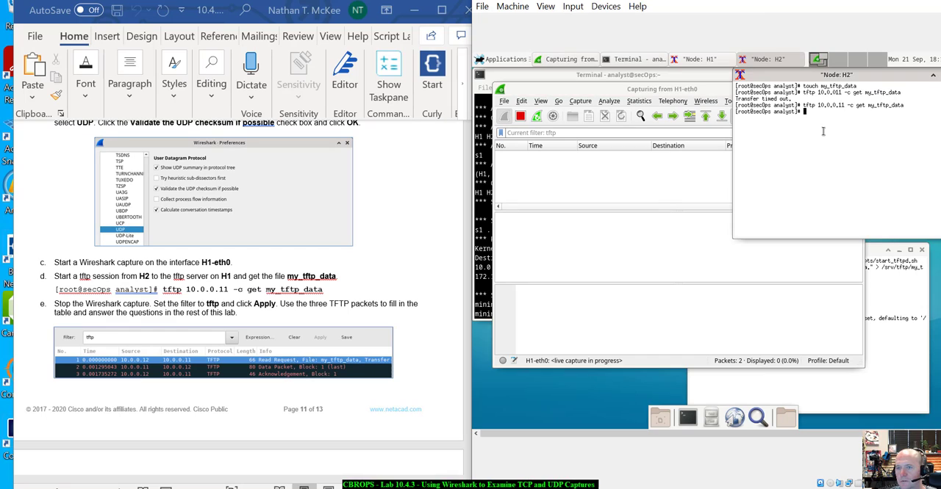
key(Up)
key(Return)
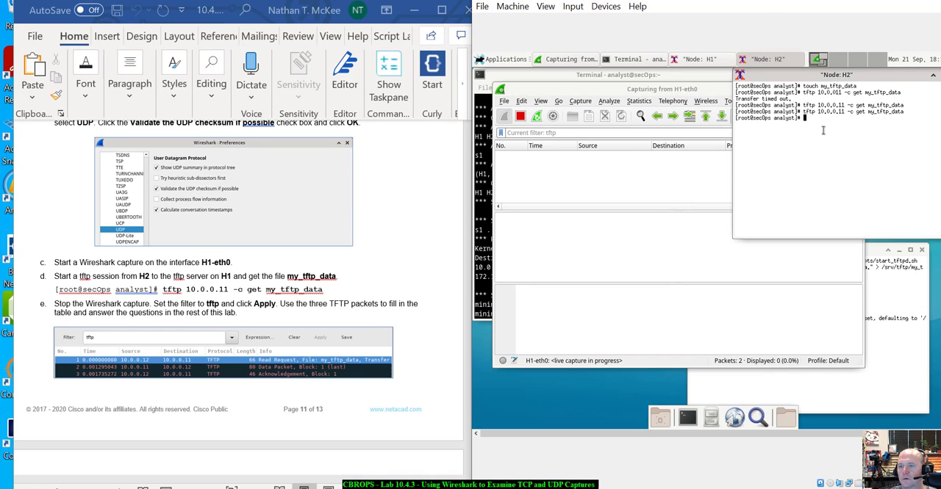
click(661, 196)
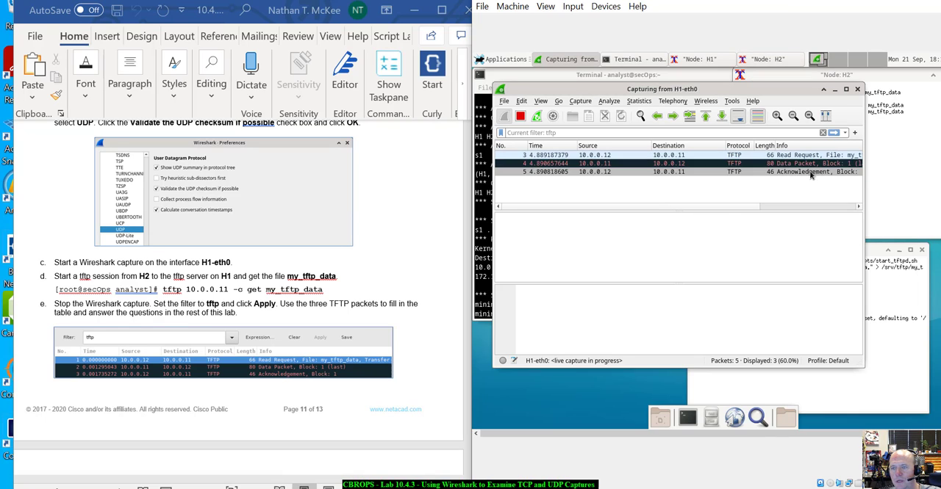
click(520, 116)
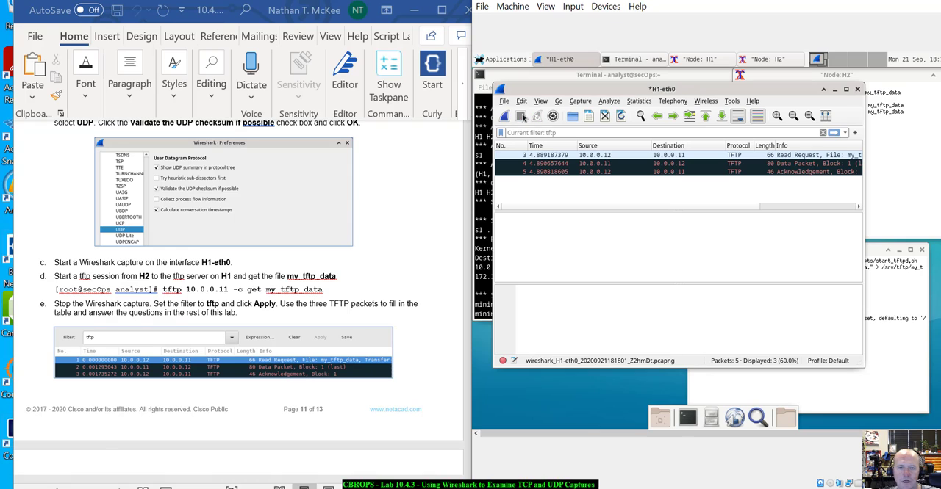
- Select the TFTP Read Request packet and expand its User Datagram Protocol details, following the lab document
scroll(163, 344, down, 3)
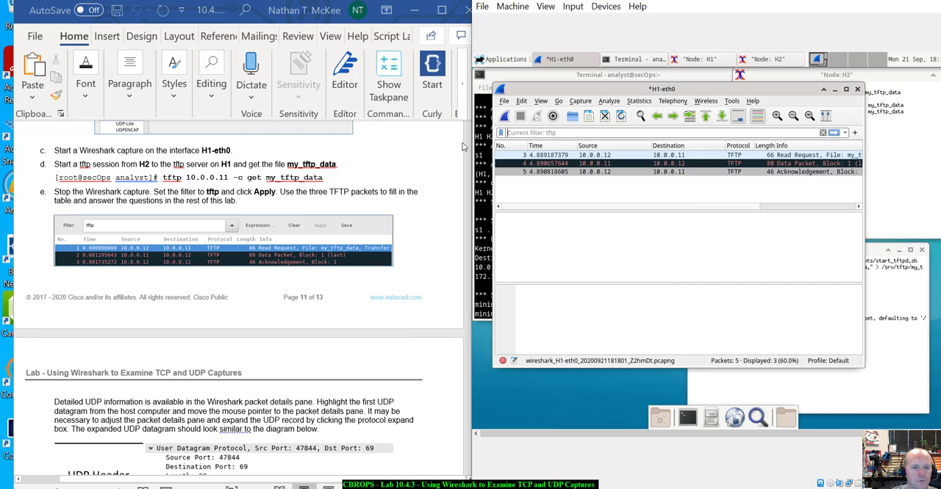
click(558, 135)
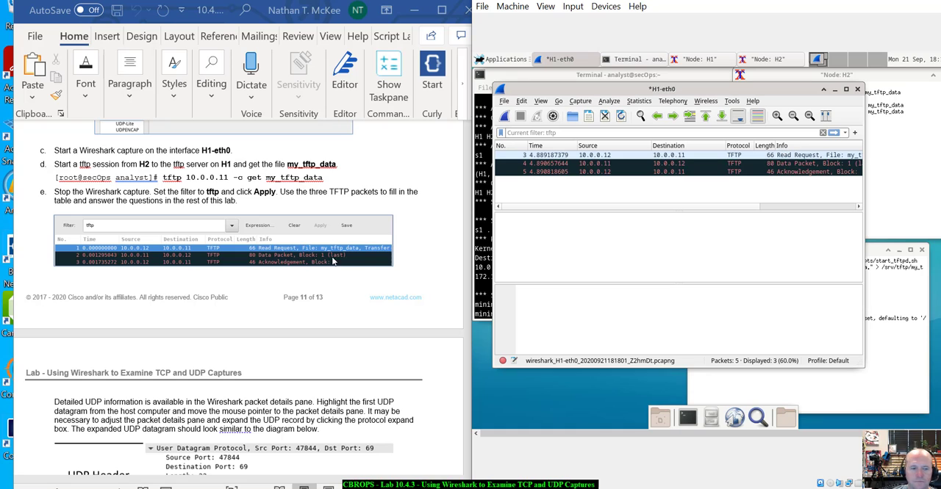
scroll(287, 262, down, 1)
scroll(287, 262, down, 8)
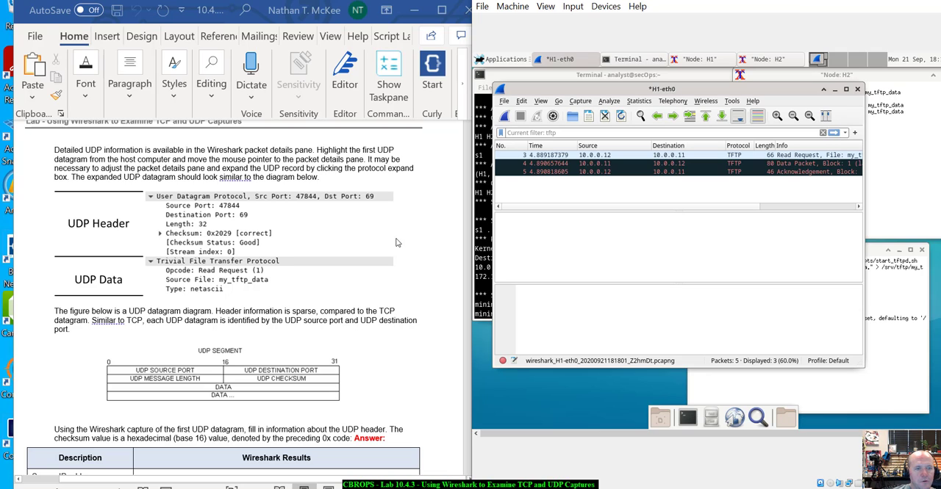
click(611, 157)
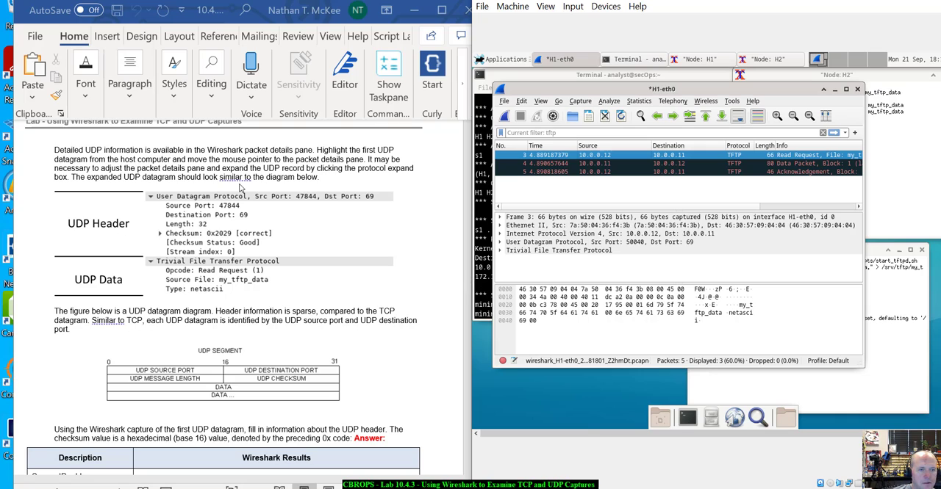
click(498, 246)
click(499, 245)
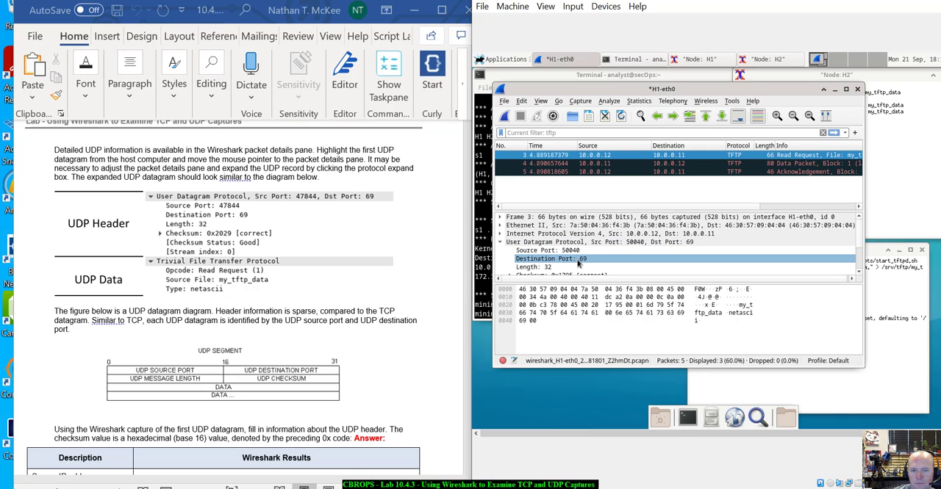
- Enlarge the Wireshark window and examine the packet's UDP header and TFTP data alongside the lab's UDP results table
scroll(632, 254, down, 1)
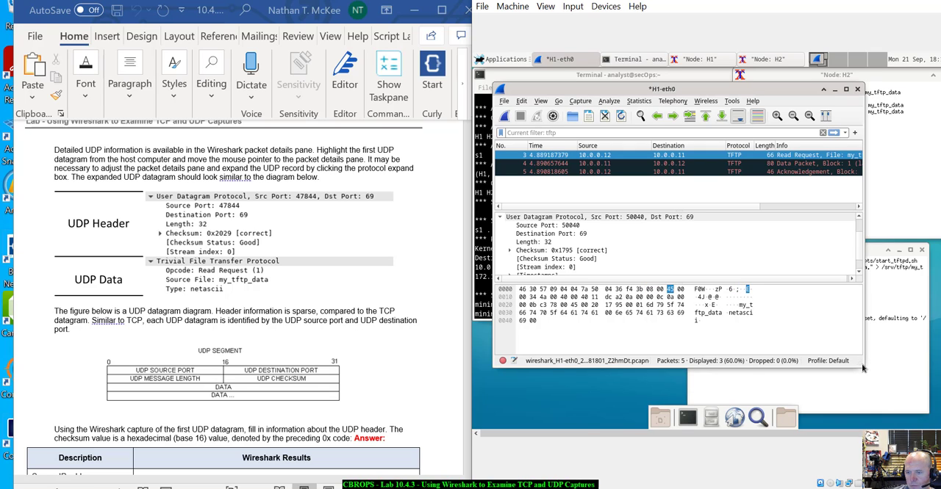
drag(861, 366, 916, 408)
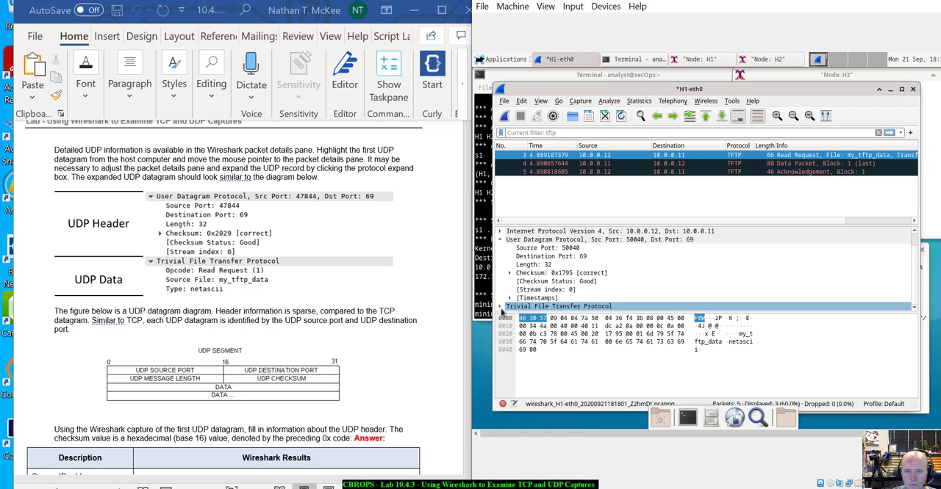
scroll(566, 297, down, 1)
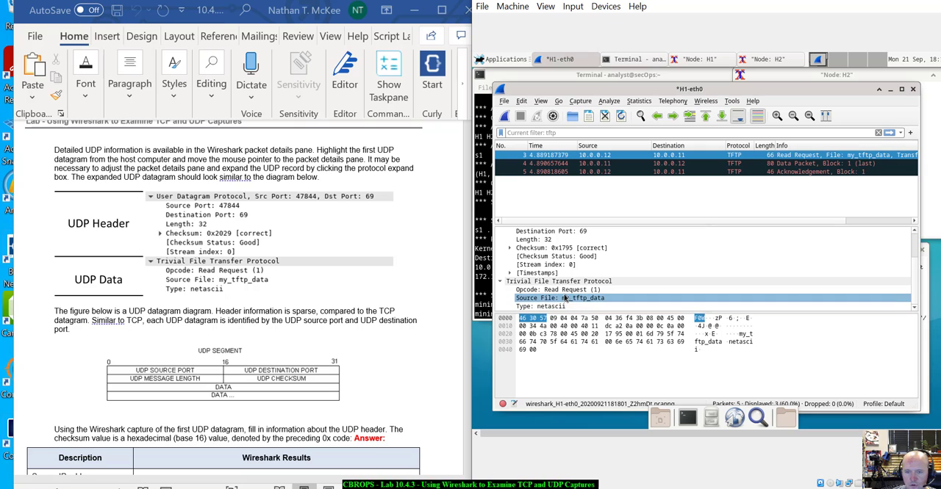
scroll(272, 332, down, 4)
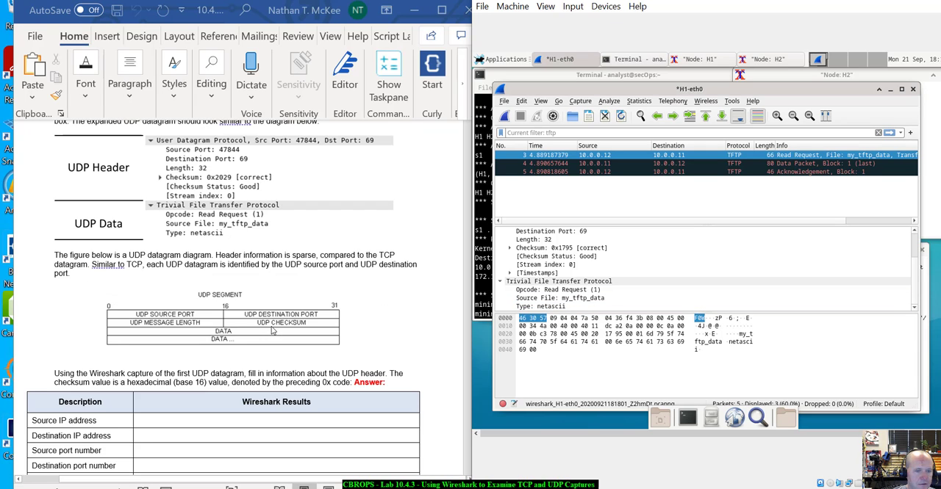
scroll(272, 331, down, 5)
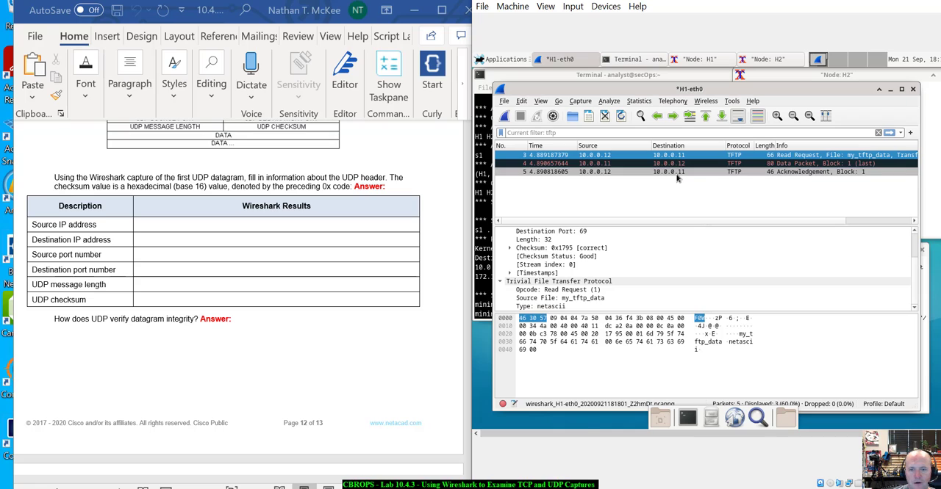
- Examine the TFTP Read Request packet's UDP header against the lab's results table and expand its Checksum field
scroll(599, 289, up, 1)
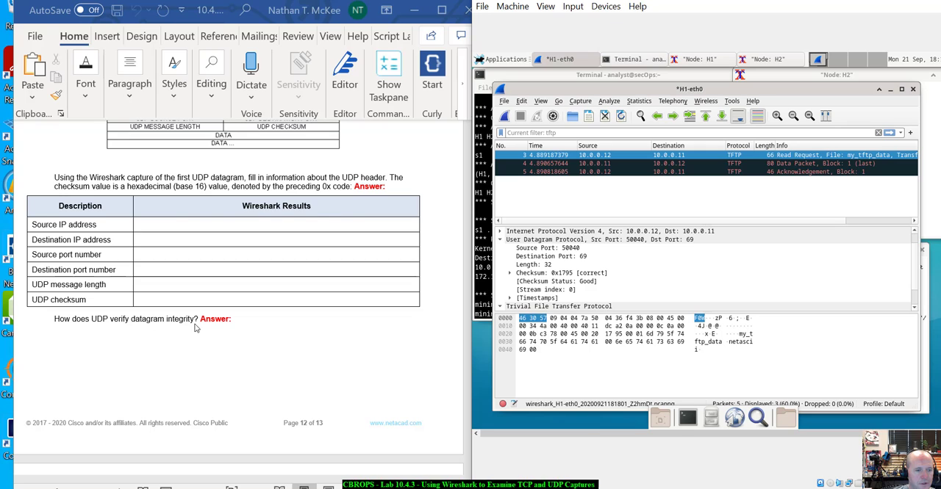
scroll(194, 328, up, 1)
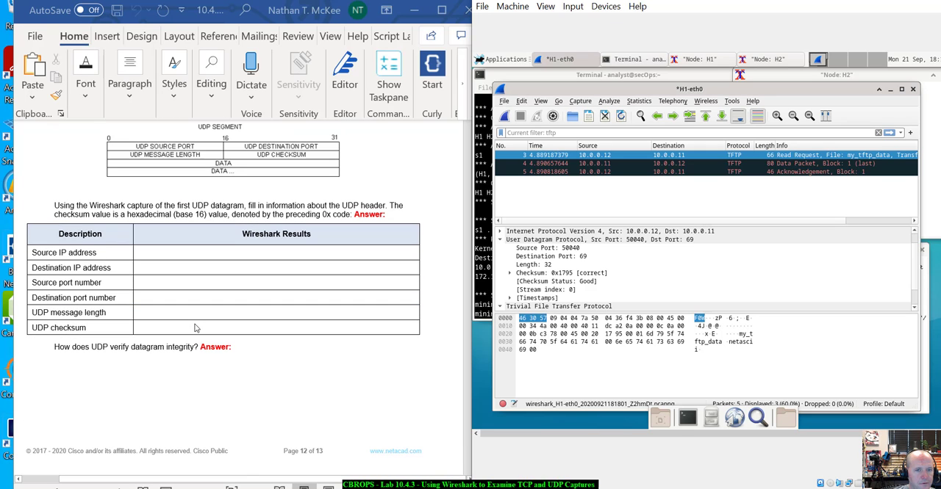
scroll(195, 328, down, 6)
scroll(195, 328, down, 1)
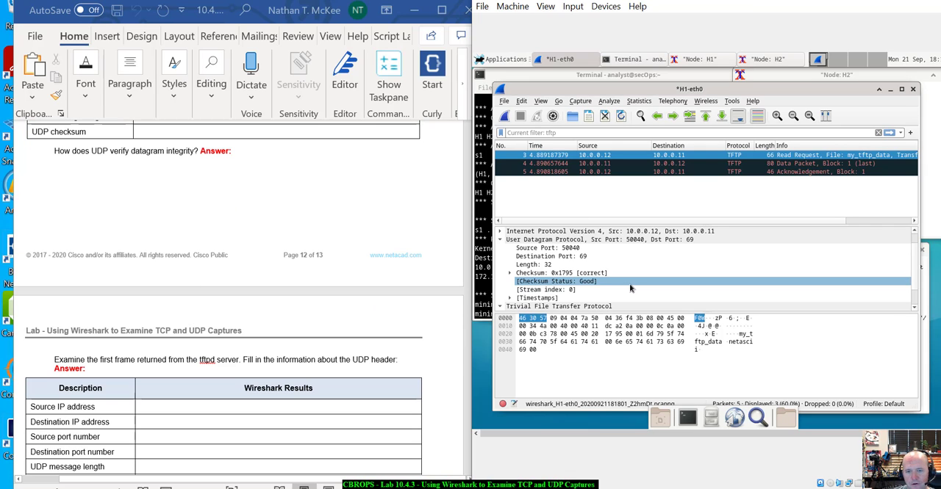
scroll(652, 272, down, 1)
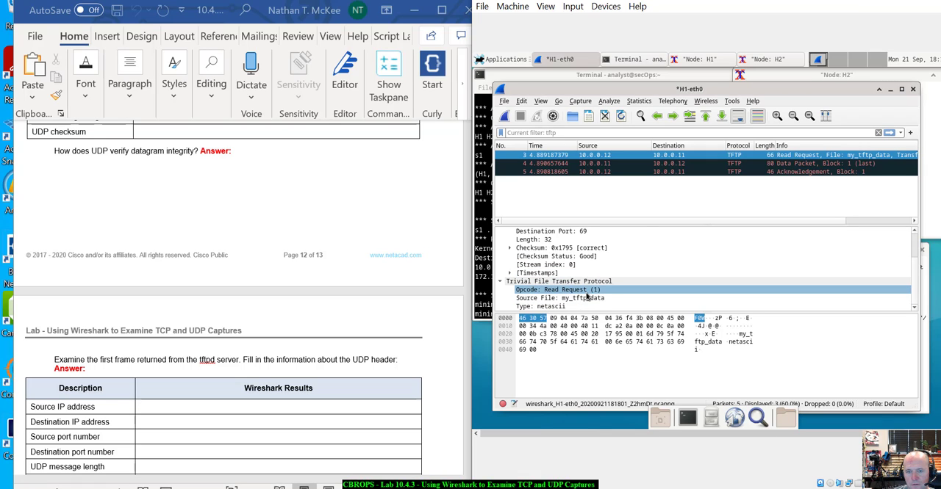
scroll(587, 296, up, 1)
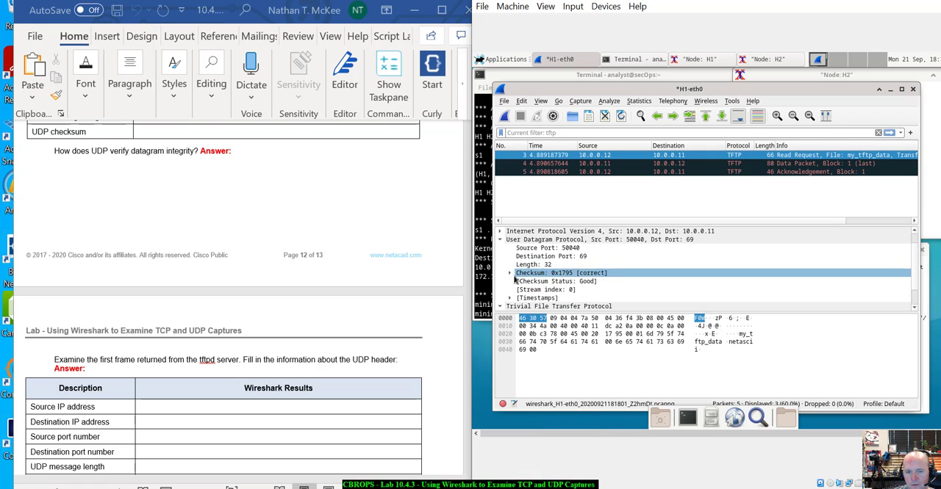
click(509, 274)
click(592, 282)
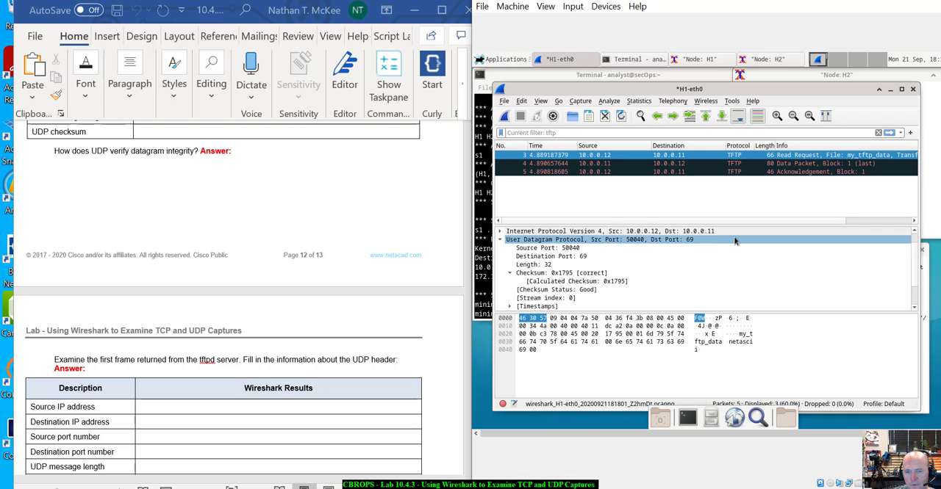
- Select the TFTP Data Packet returned by the tftpd server and examine its UDP checksum and file data bytes
scroll(365, 252, down, 2)
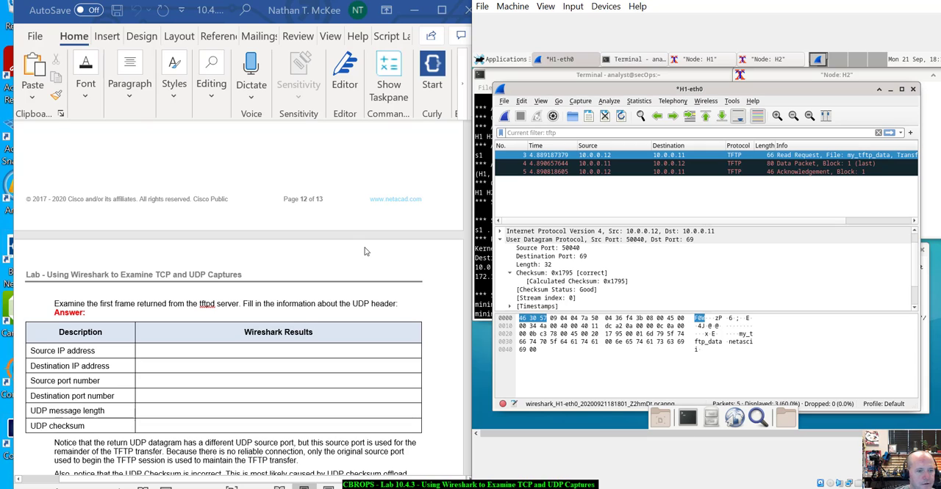
scroll(365, 251, down, 5)
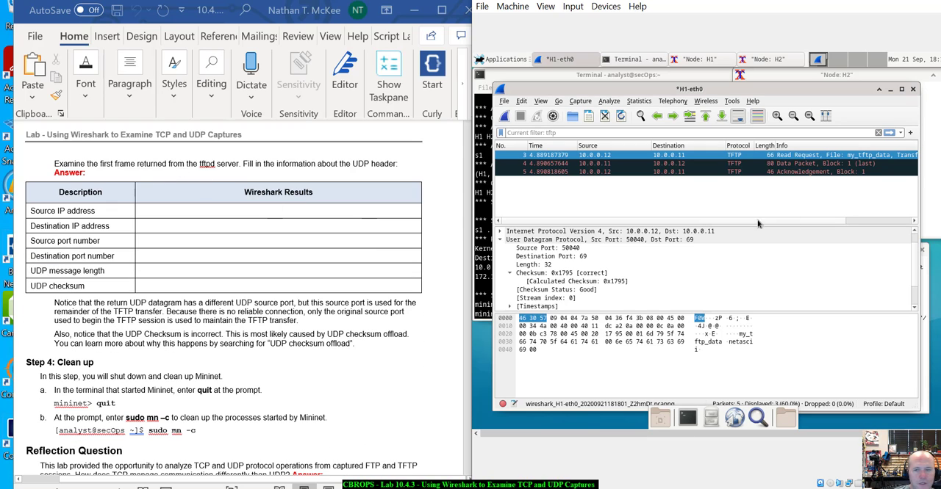
click(764, 163)
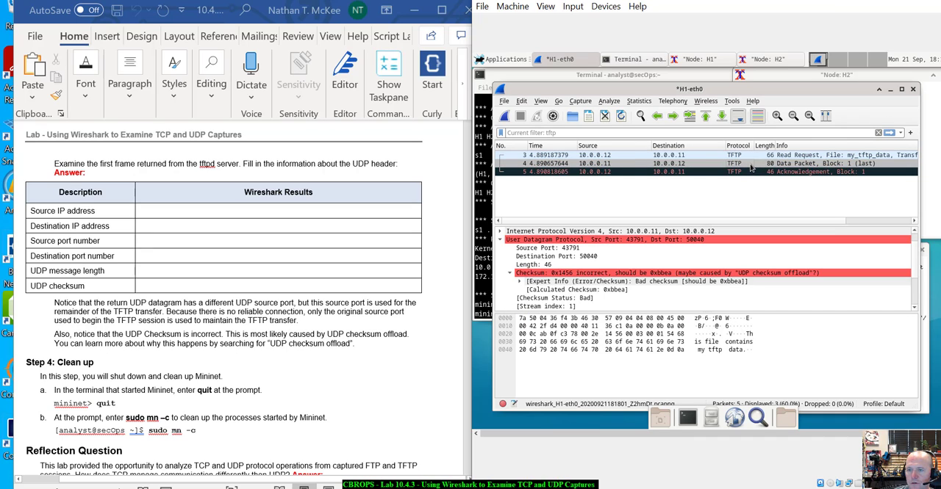
click(568, 273)
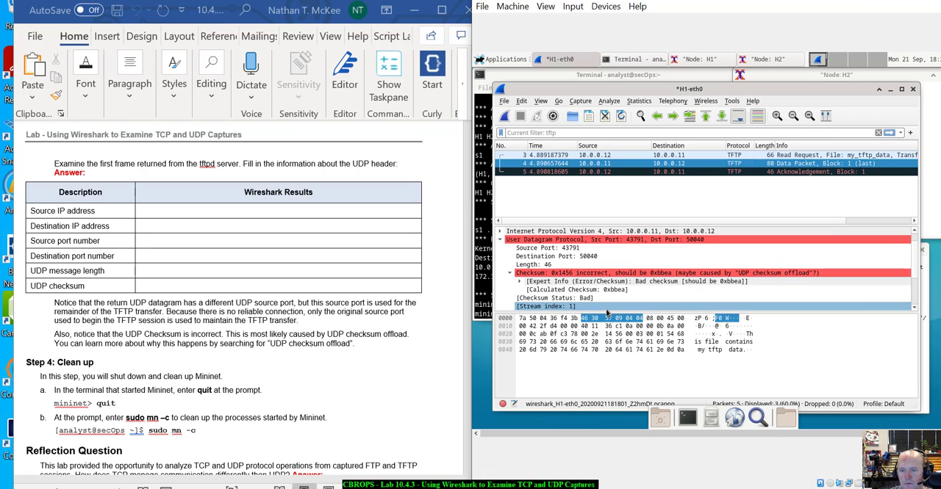
click(730, 351)
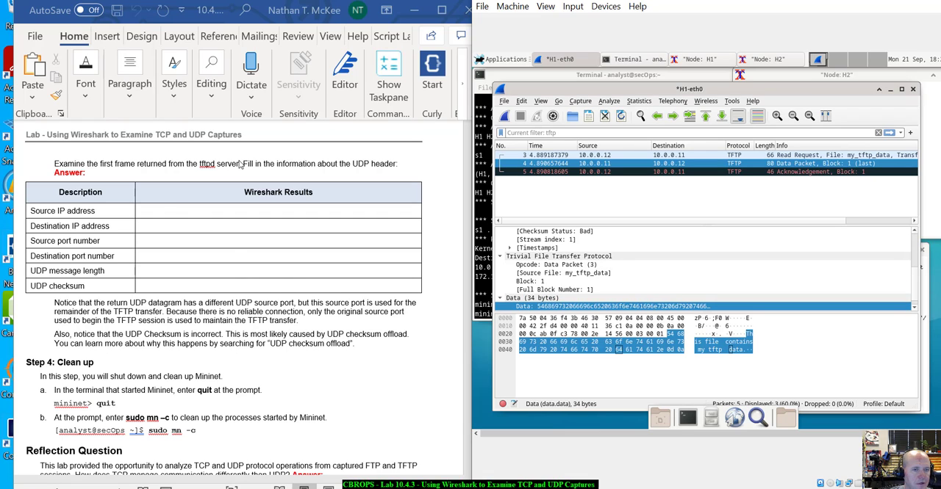
- Compare the TFTP Acknowledgement, Data Packet and Read Request frames by selecting each one in turn
scroll(625, 252, up, 10)
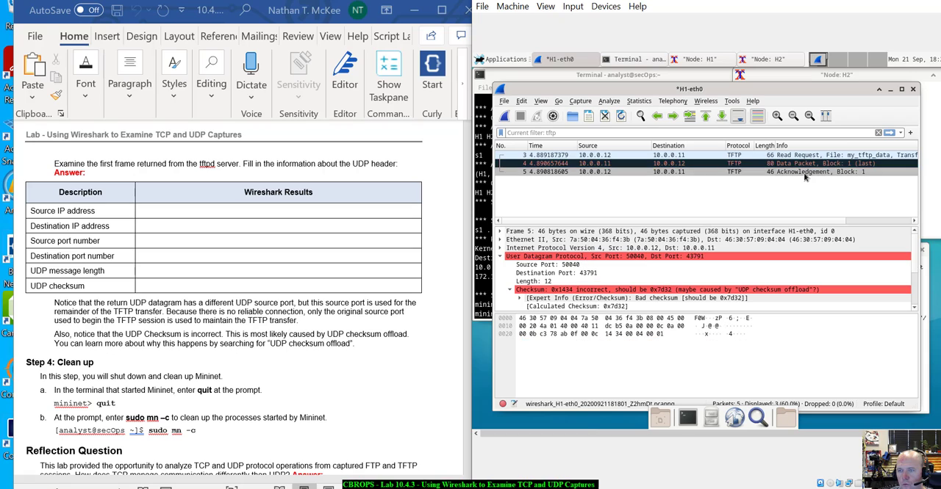
click(804, 179)
click(795, 172)
click(785, 164)
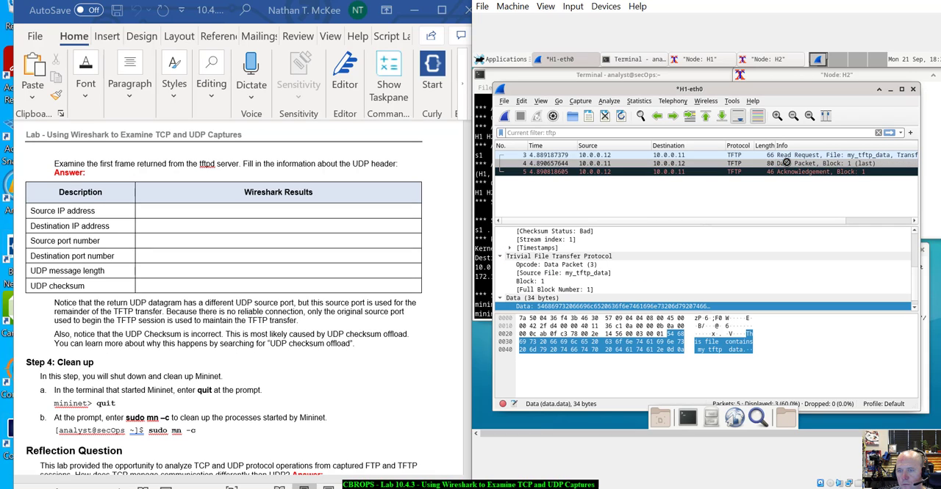
click(735, 156)
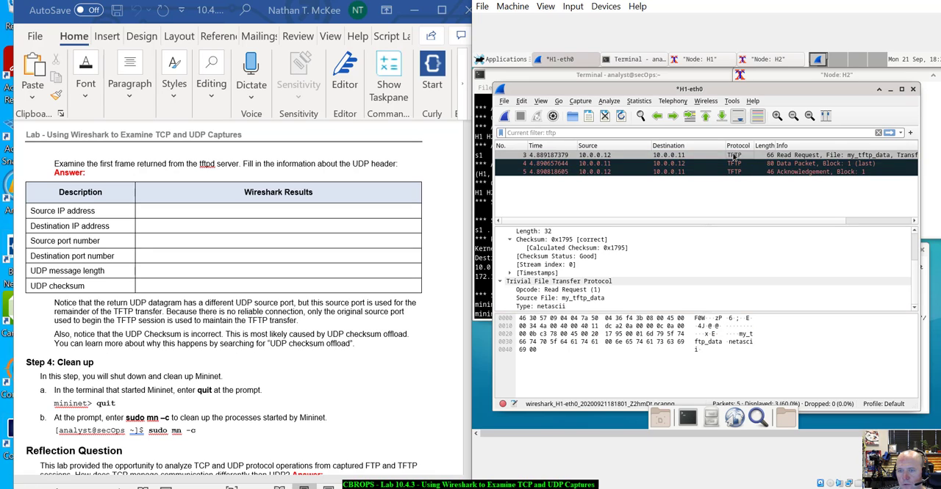
click(731, 164)
- Examine the Data Packet's UDP ports, length and checksum details against the lab's notes on UDP checksum offload
scroll(639, 272, up, 3)
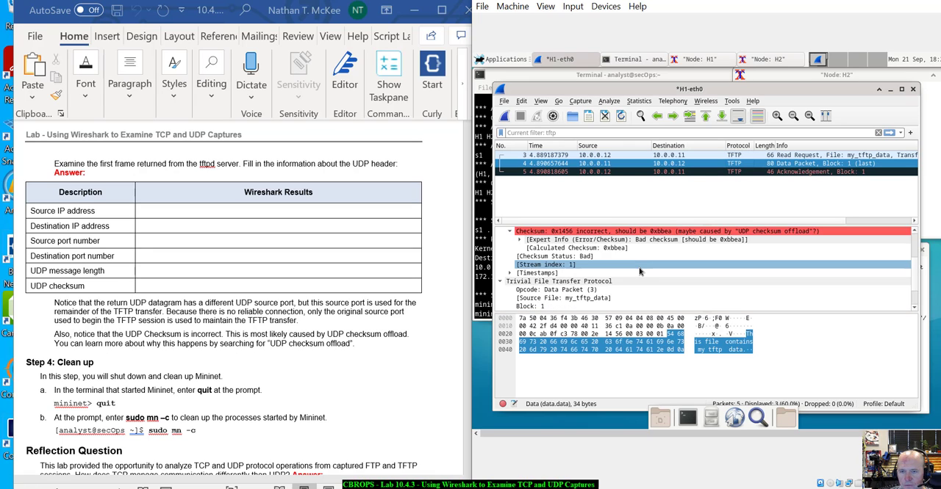
scroll(640, 272, down, 1)
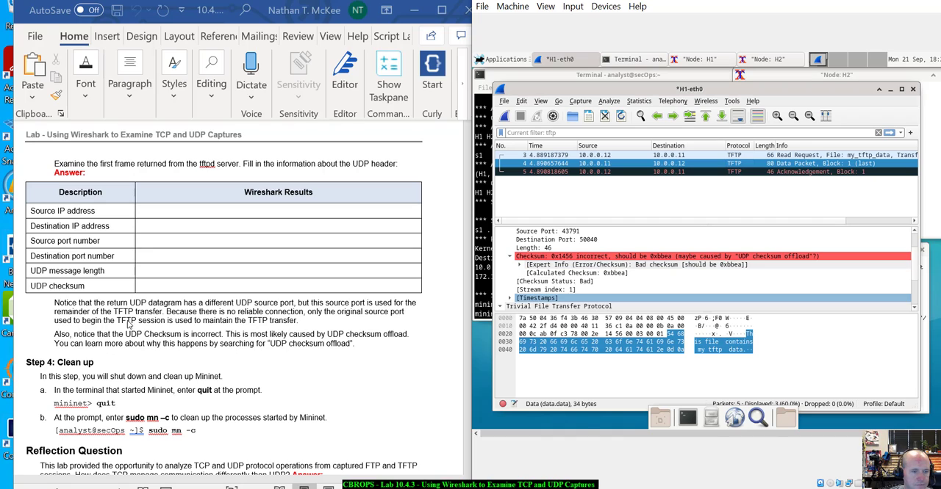
click(691, 264)
click(625, 283)
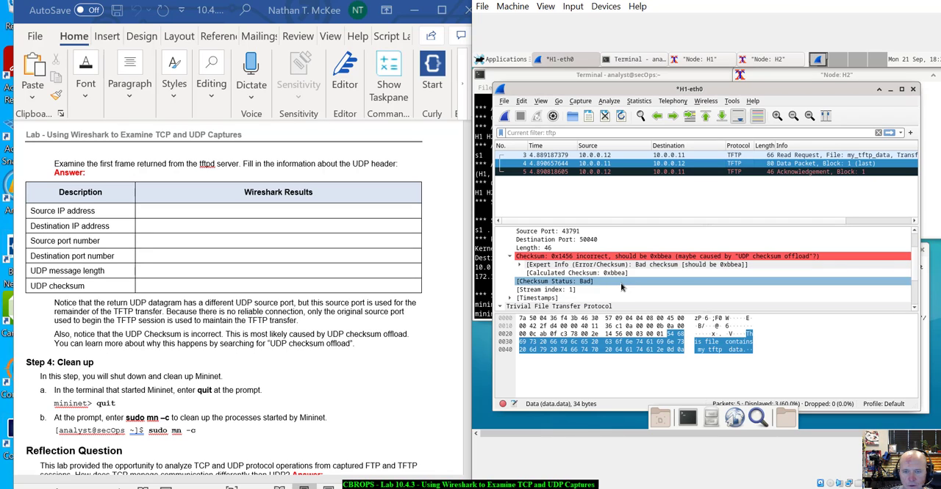
scroll(588, 282, up, 1)
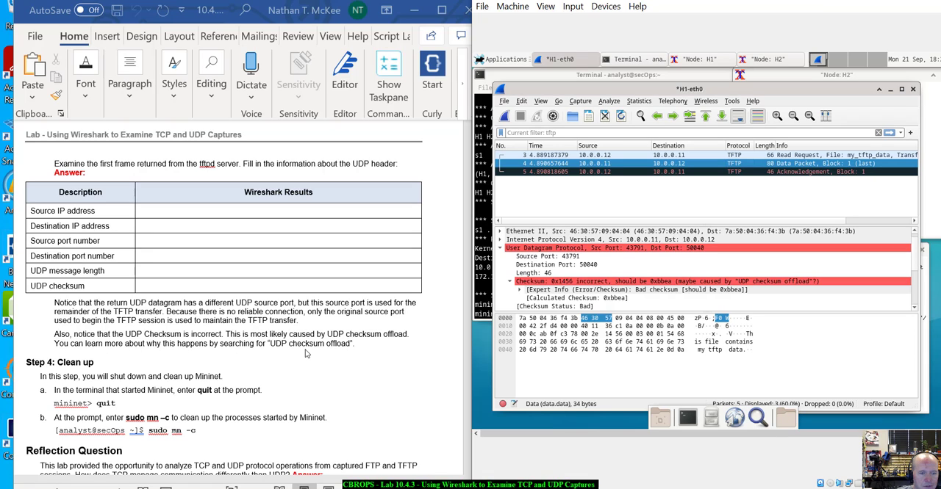
- Follow the lab's clean-up instructions and shut down Mininet by running quit in its terminal
scroll(373, 353, down, 2)
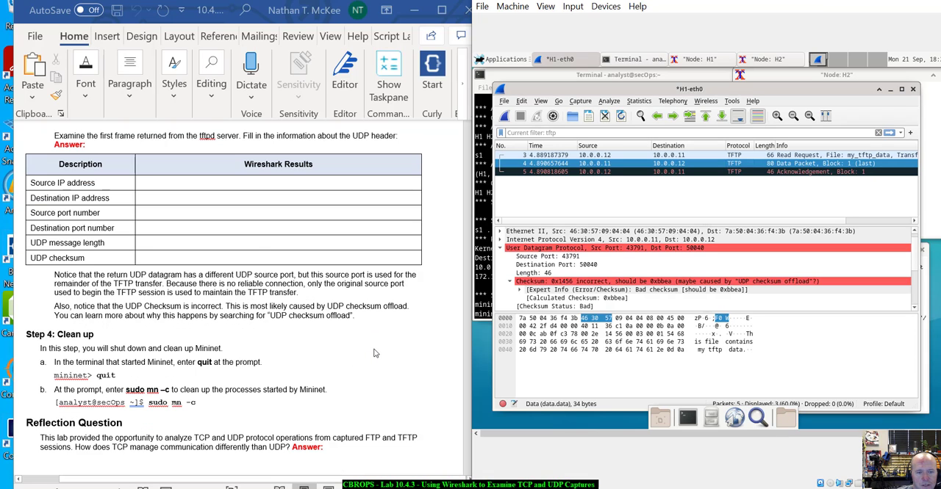
scroll(373, 353, down, 1)
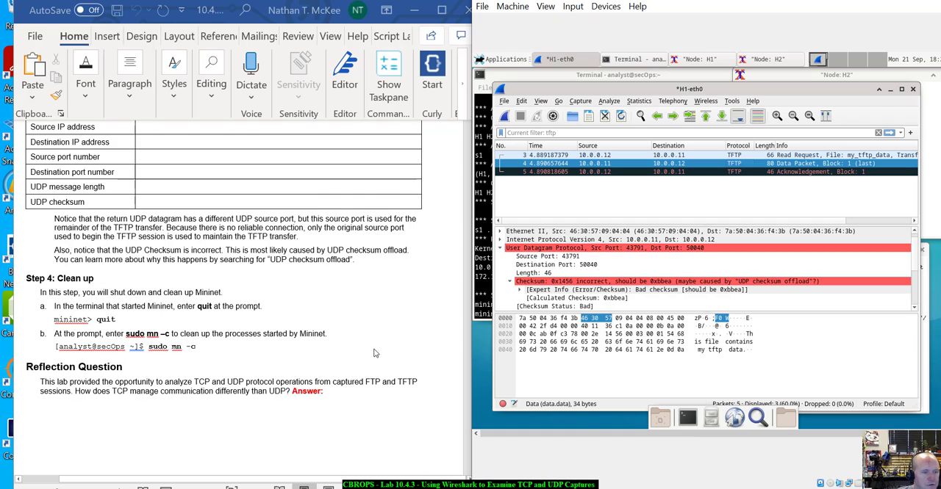
scroll(373, 353, down, 1)
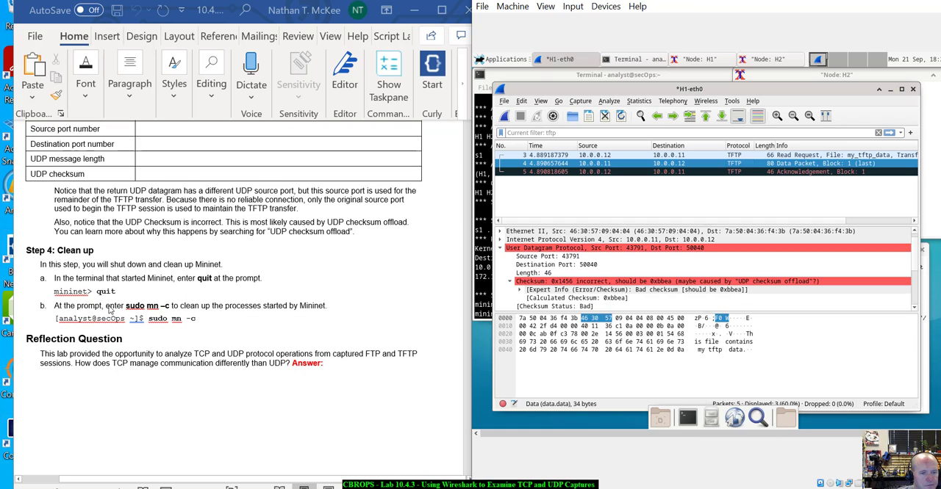
click(485, 286)
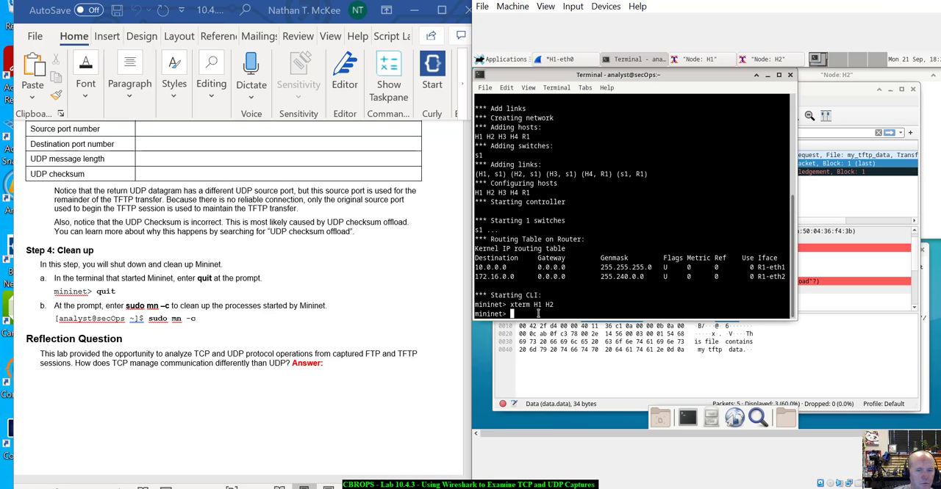
text(quit)
key(Return)
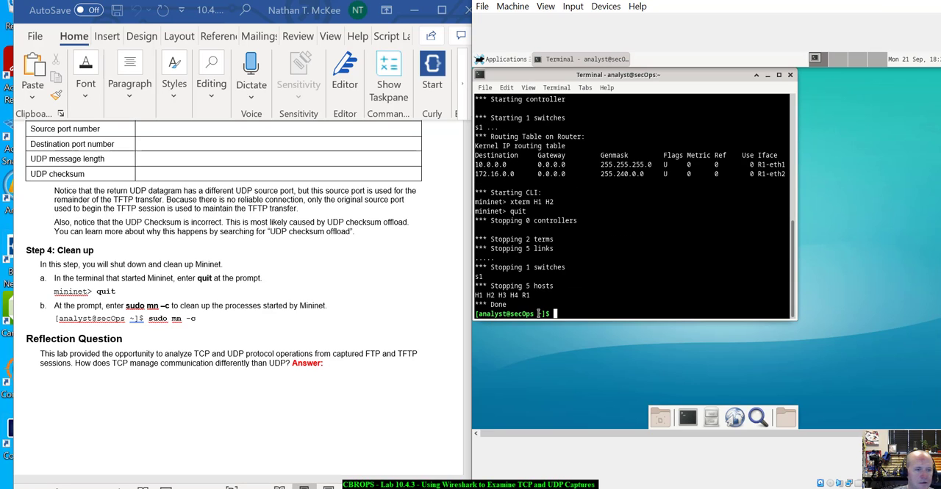
- Clean up the Mininet processes with sudo mn -c, entering the sudo password
text(sudo)
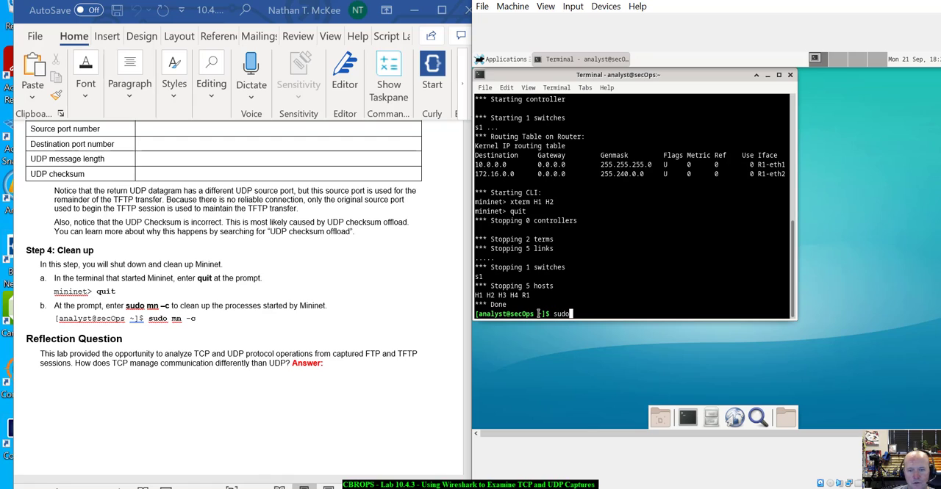
text( mn )
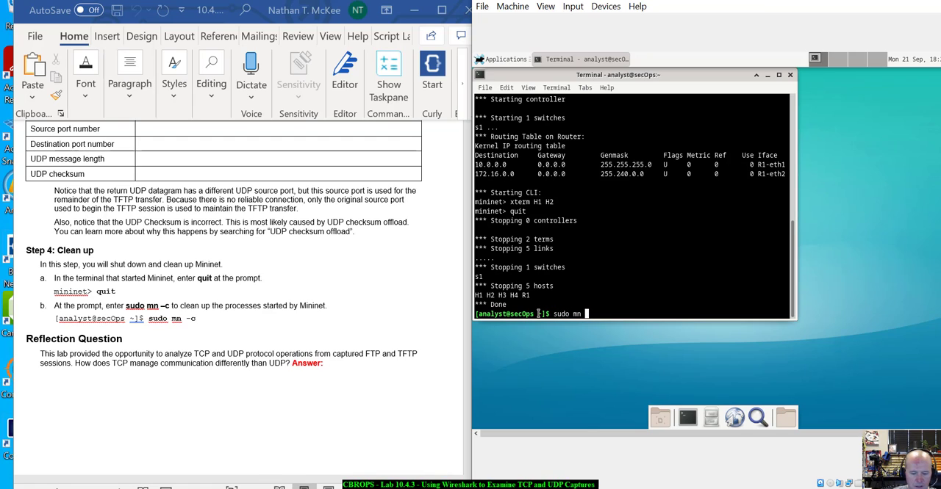
text(-c)
key(Return)
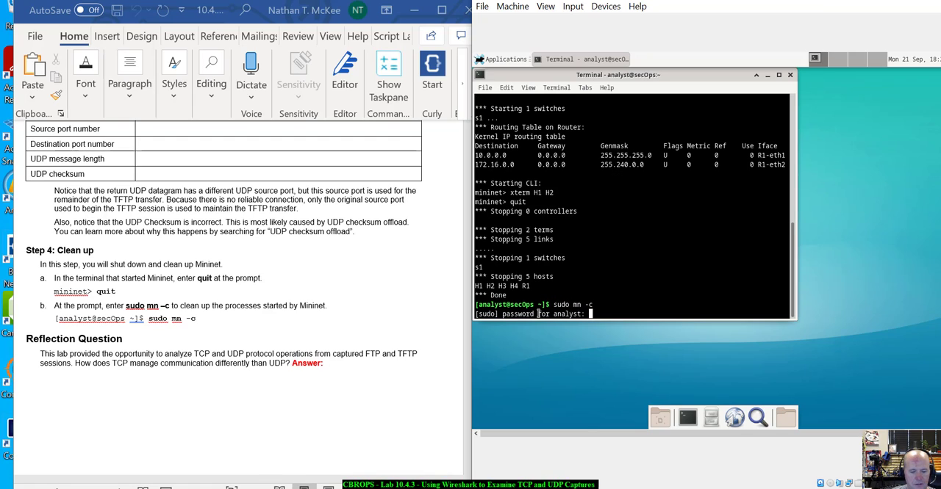
text(cyberops)
key(Return)
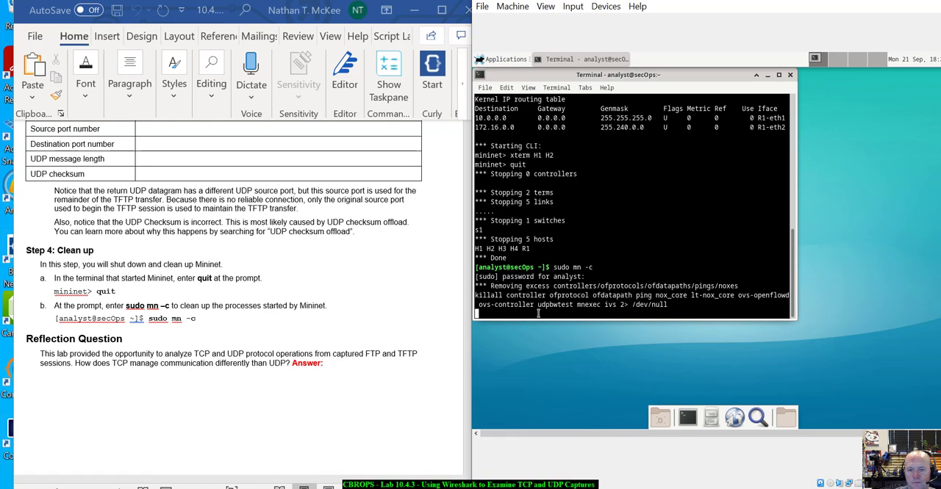
- Read the lab's reflection question on how TCP manages communication differently than UDP
scroll(191, 383, down, 3)
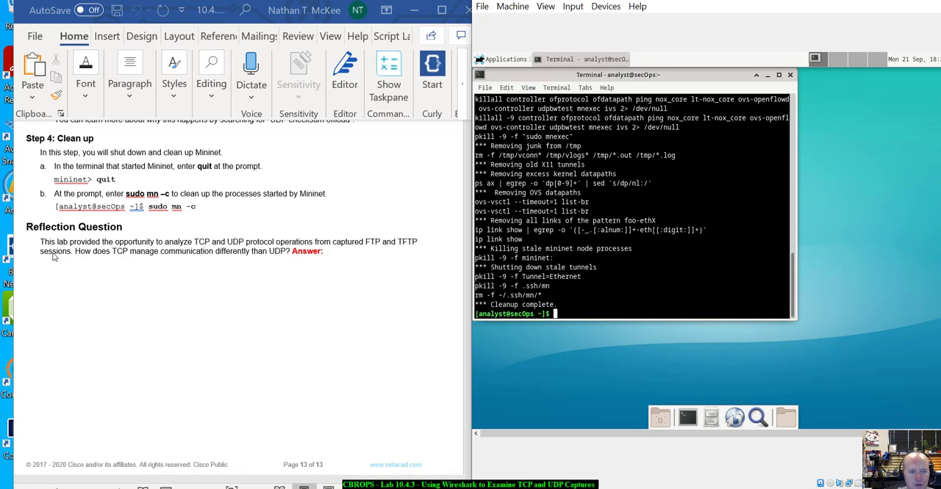
click(346, 257)
drag(346, 258, 55, 207)
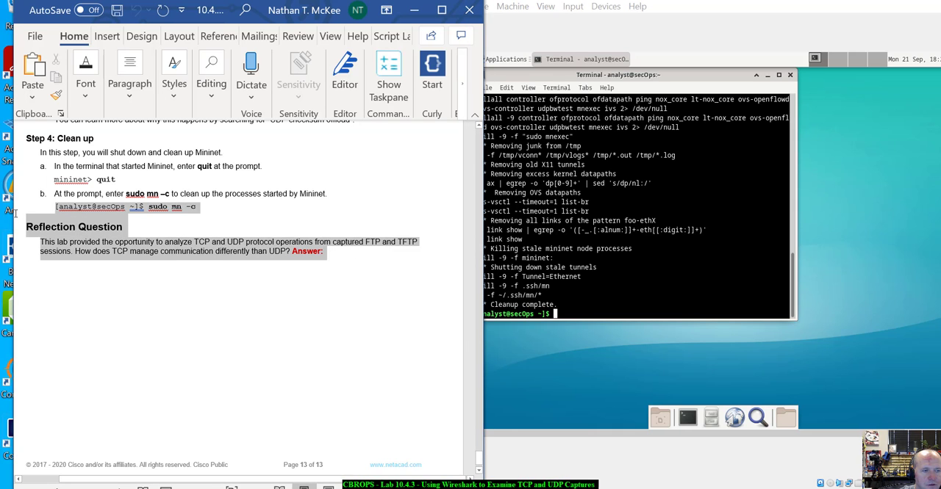
click(272, 311)
scroll(271, 311, up, 7)
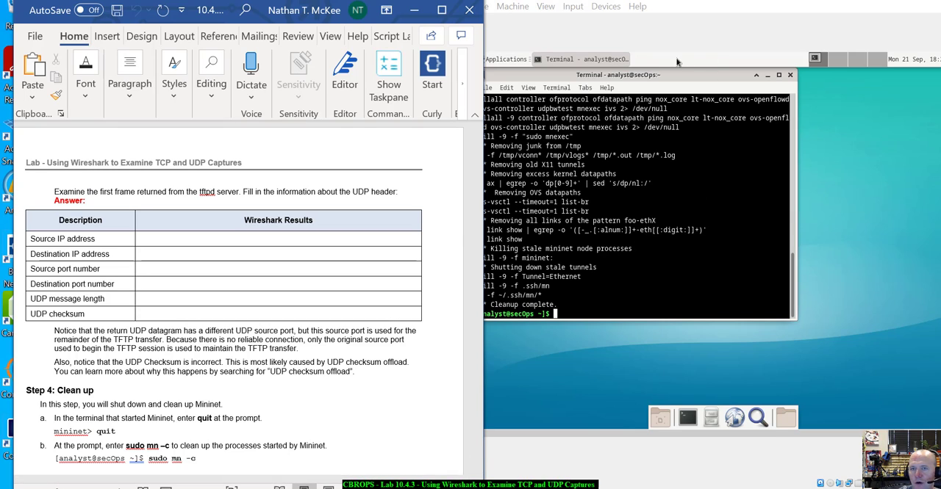
- Review the Mininet startup, shutdown and cleanup output in the terminal
scroll(662, 307, up, 15)
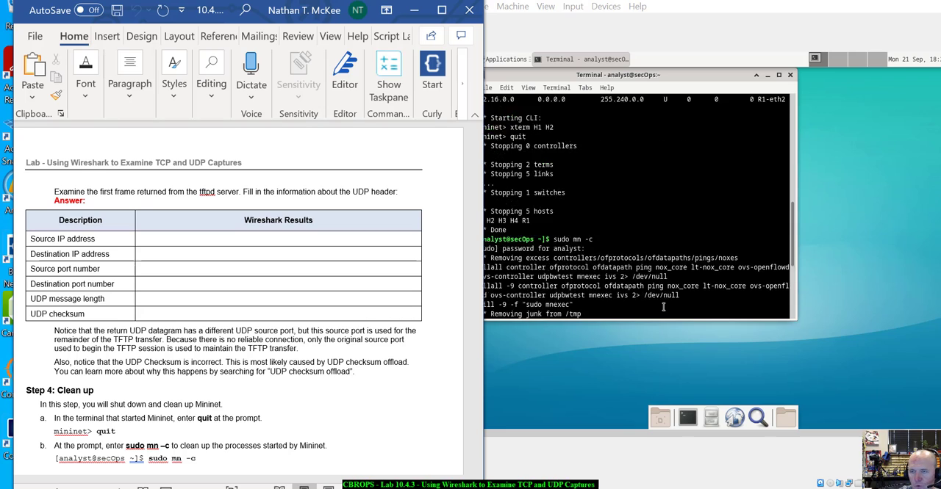
scroll(663, 308, down, 3)
scroll(663, 308, down, 12)
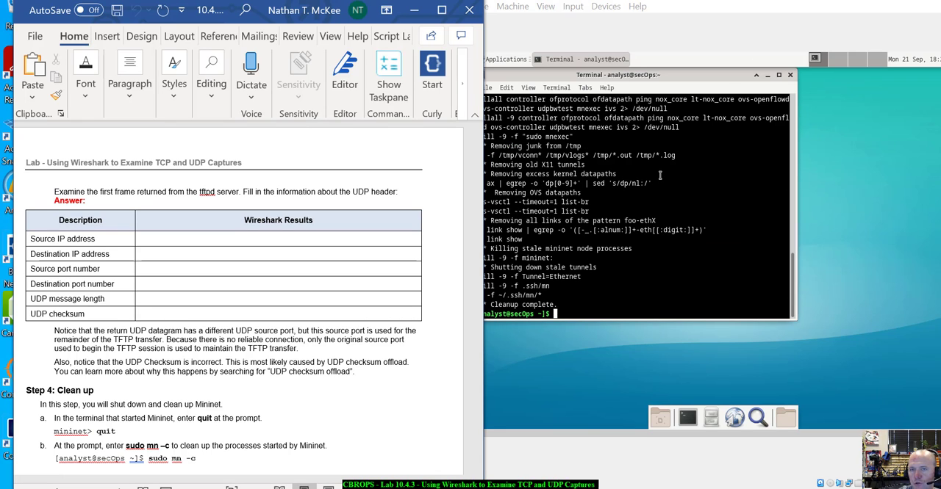
scroll(660, 175, up, 12)
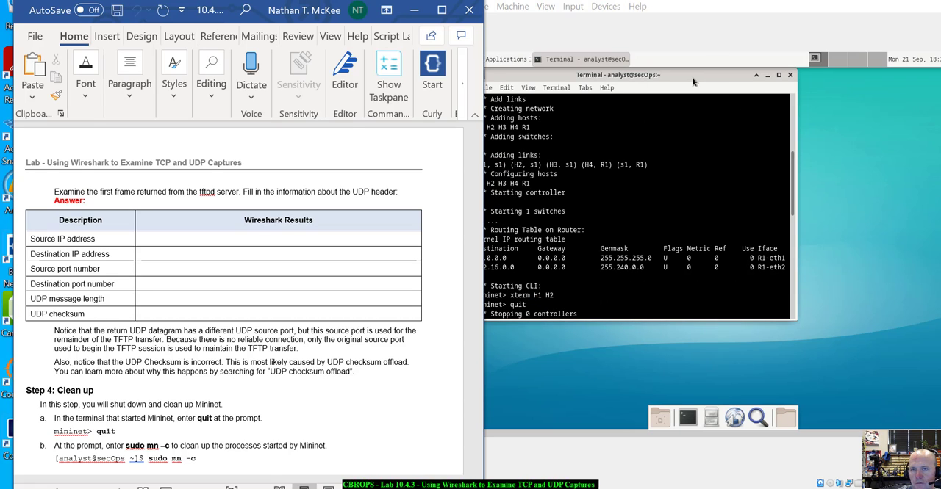
- Reposition the terminal window and the CyberOps Workstation VM window so the VM's title bar is fully in view
drag(693, 82, 720, 83)
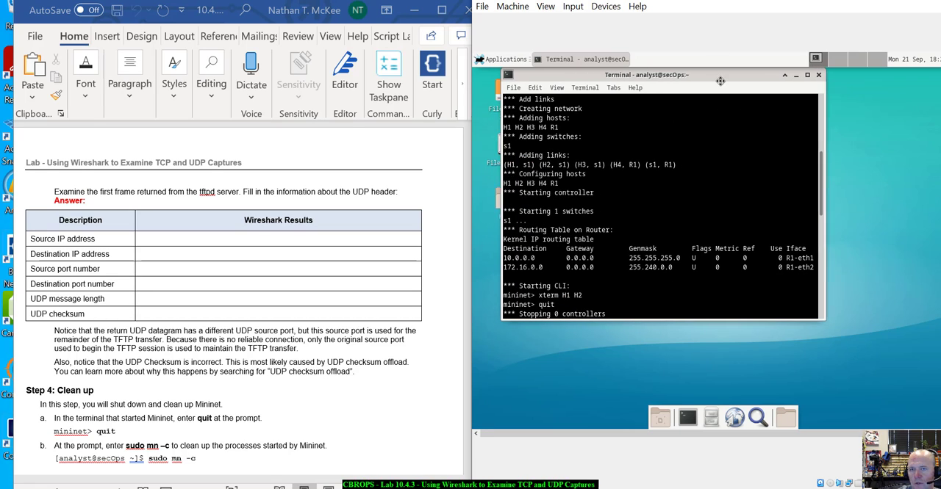
click(610, 8)
click(563, 32)
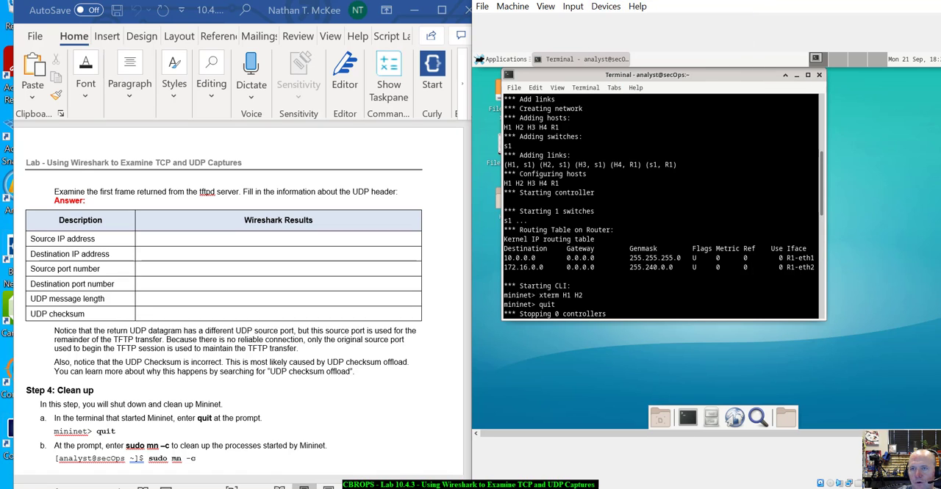
drag(702, 0, 702, 35)
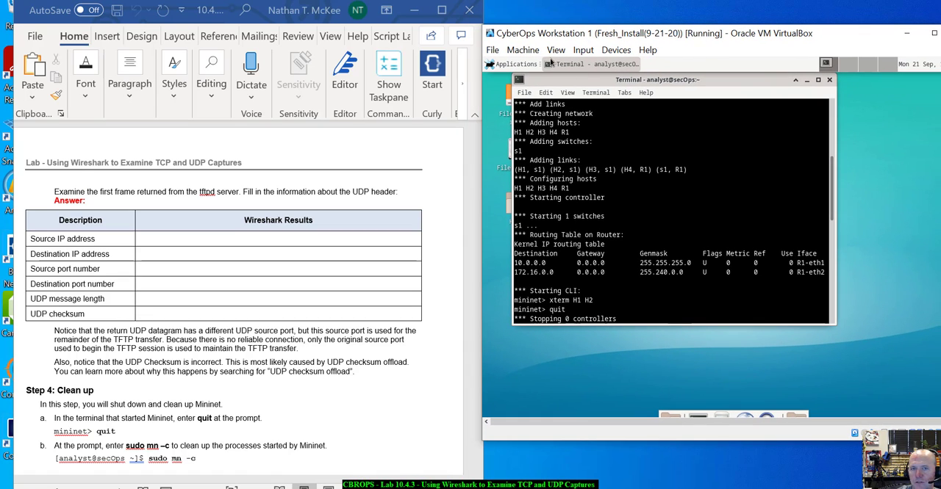
click(523, 50)
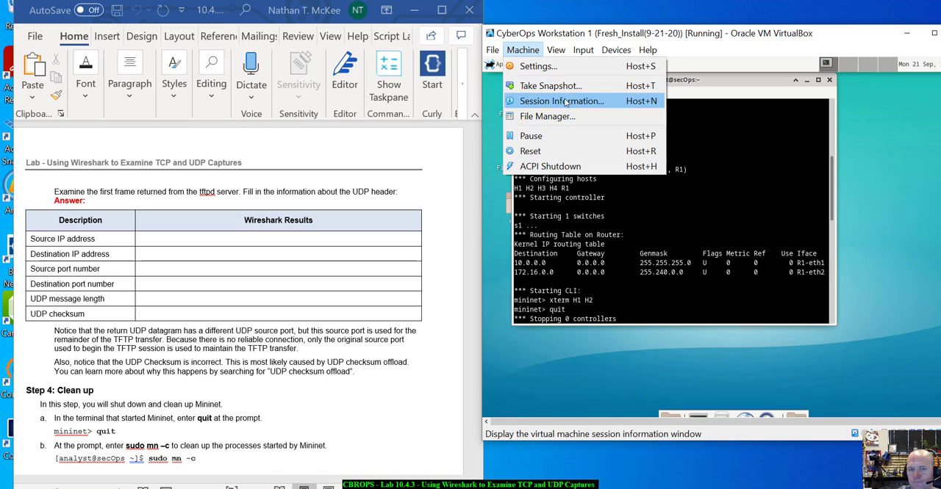
click(828, 35)
drag(829, 34, 795, 13)
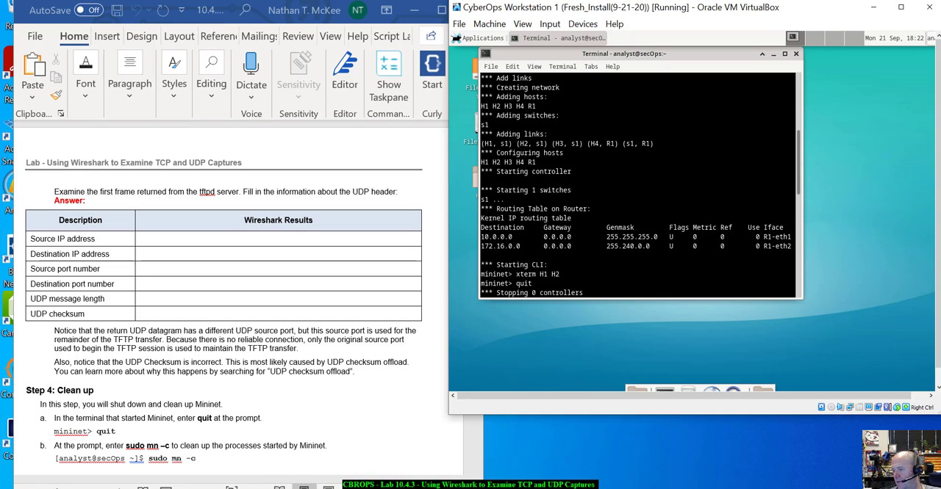